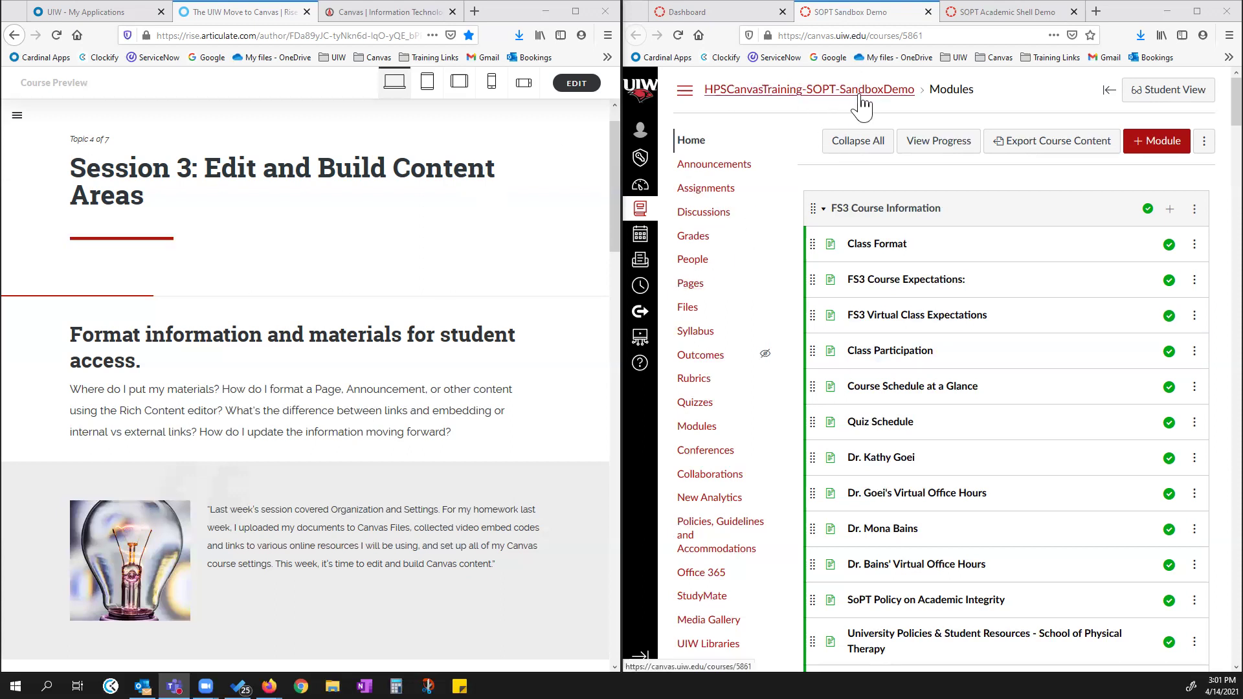
Look over the Academic Shell Demo home page and the Session 3 guide's Rich Content Editor, Syllabus, Announcements and Discussions sections.
{"action": "left_click", "coordinate": [1002, 14]}
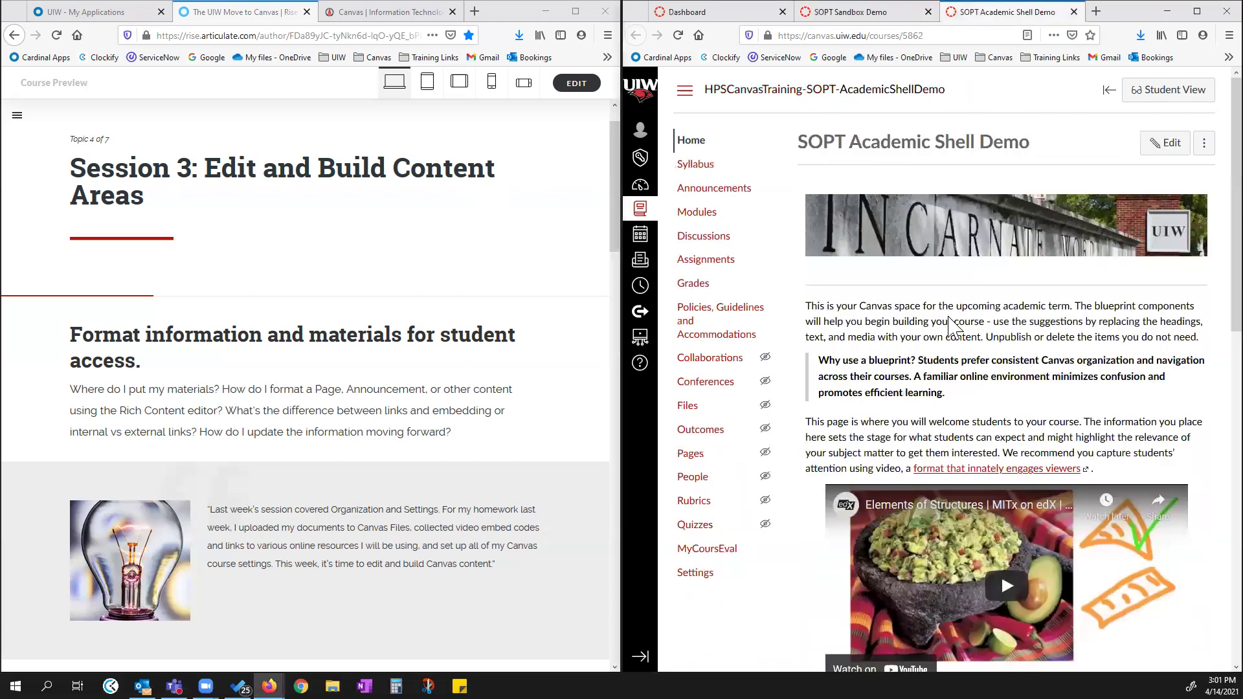
{"action": "left_click", "coordinate": [856, 14]}
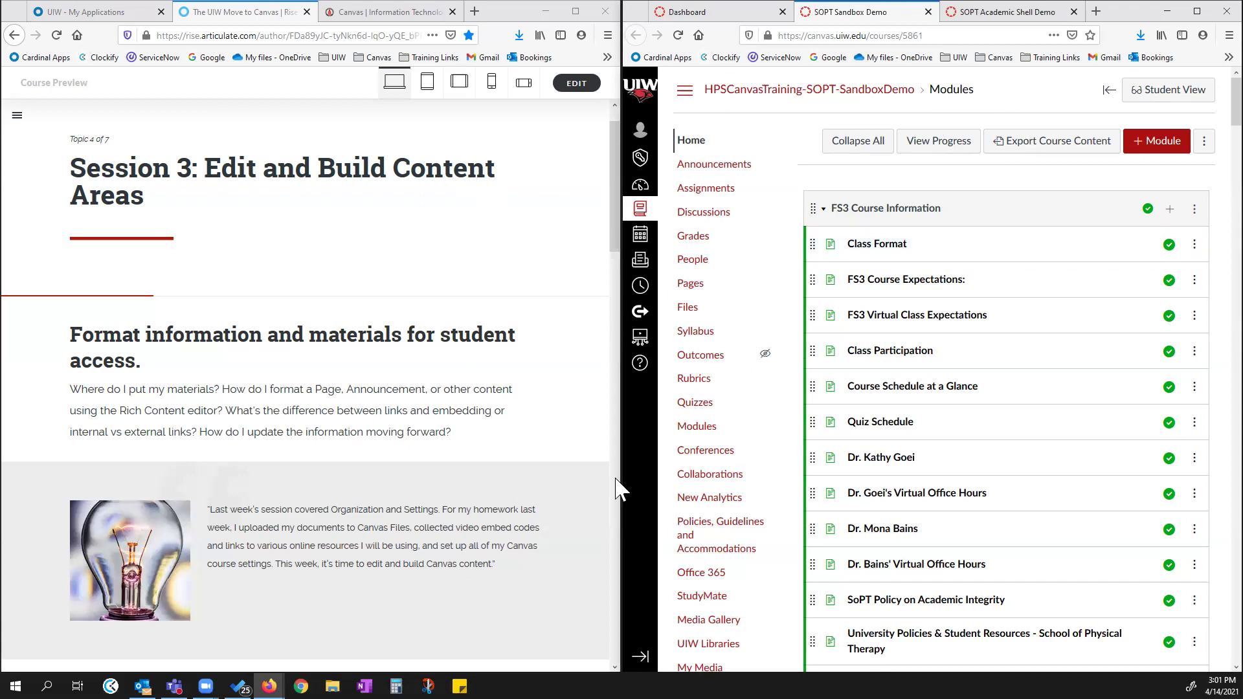
{"action": "scroll", "coordinate": [421, 405], "scroll_direction": "down", "scroll_amount": 3}
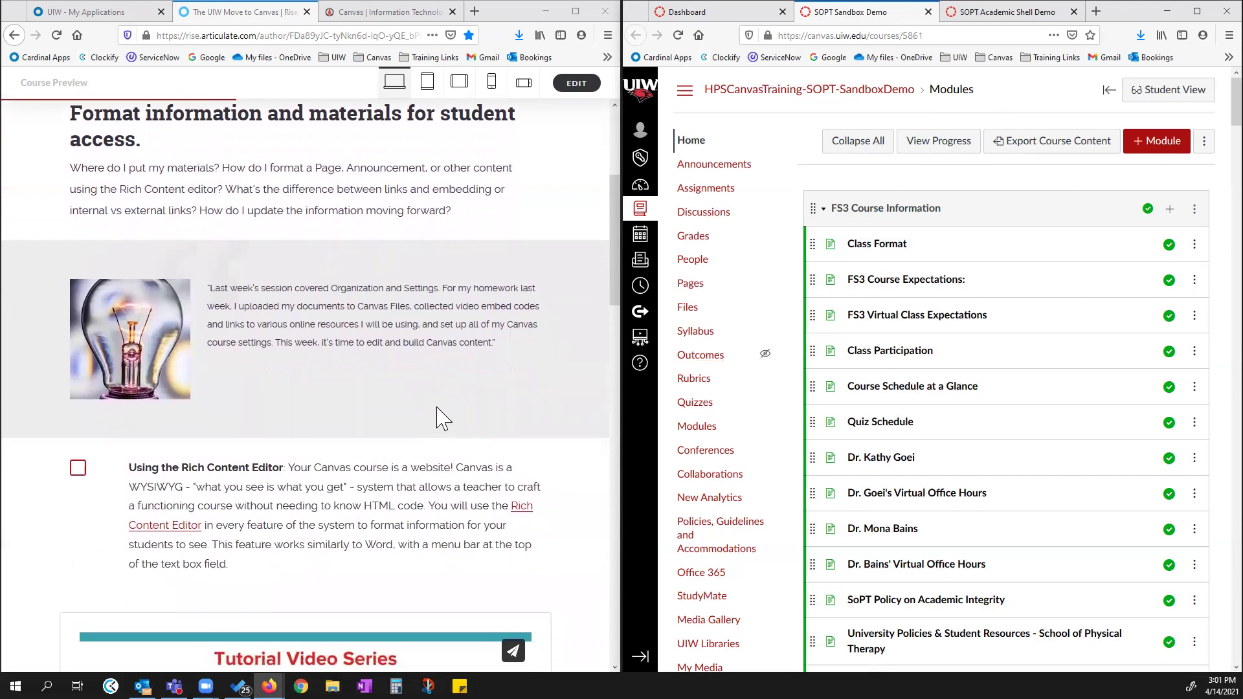
{"action": "scroll", "coordinate": [429, 408], "scroll_direction": "down", "scroll_amount": 3}
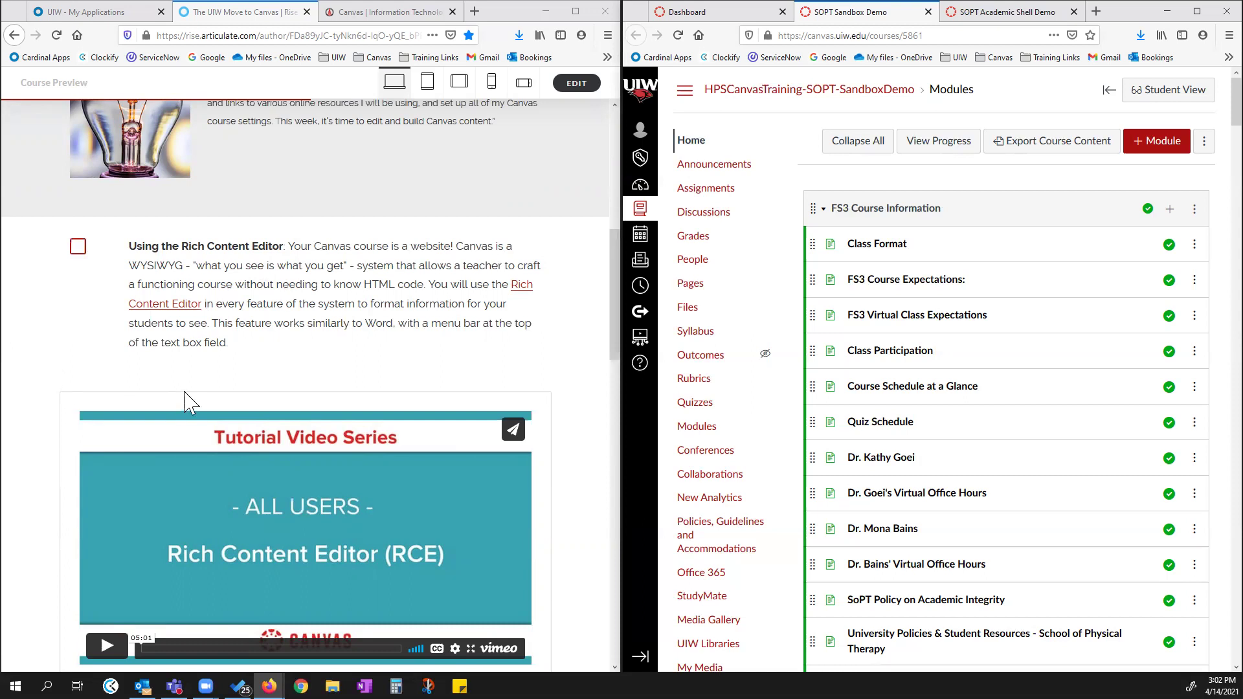
{"action": "scroll", "coordinate": [314, 366], "scroll_direction": "down", "scroll_amount": 1}
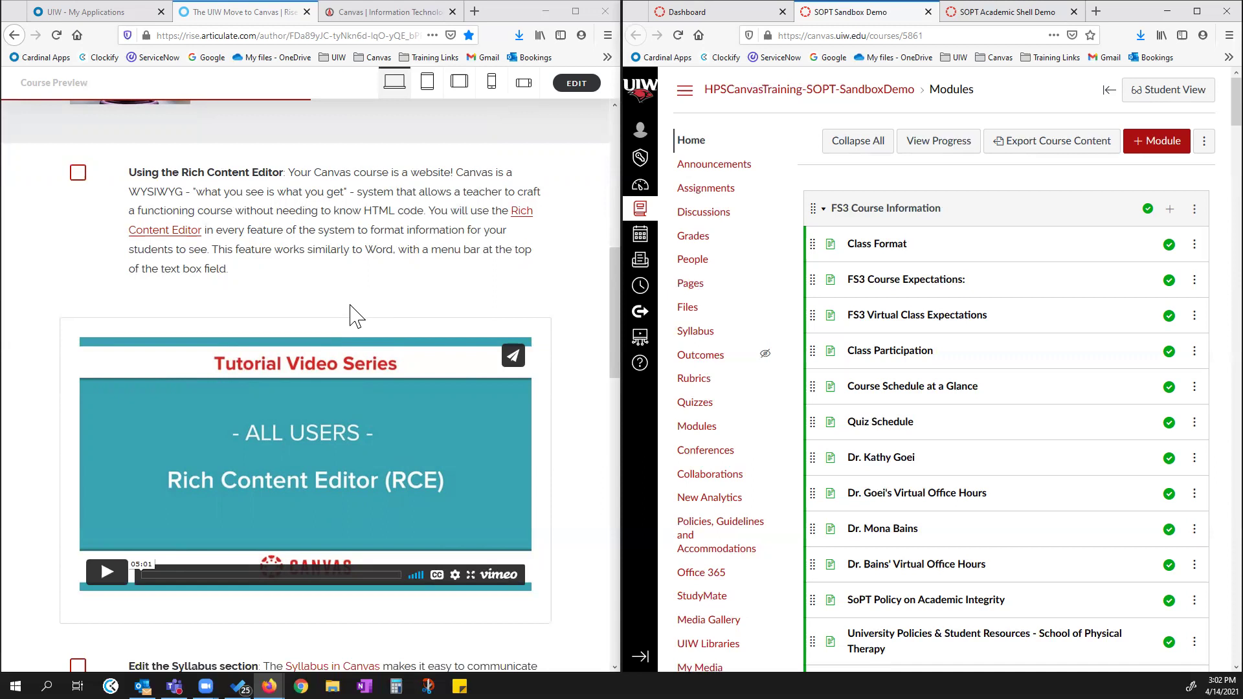
{"action": "scroll", "coordinate": [349, 305], "scroll_direction": "down", "scroll_amount": 6}
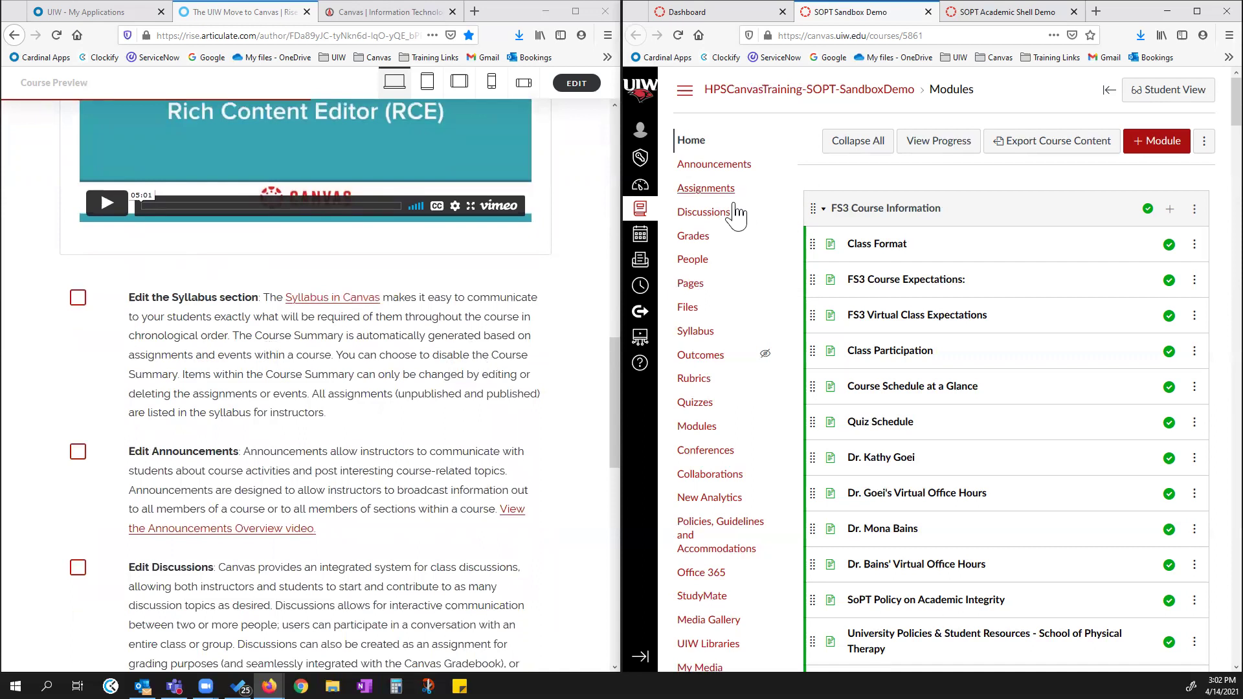
Place the SOPT Sandbox Demo course in its own window beside the Academic Shell course and open the Syllabus page in both.
{"action": "left_click_drag", "start_coordinate": [850, 12], "coordinate": [505, 249]}
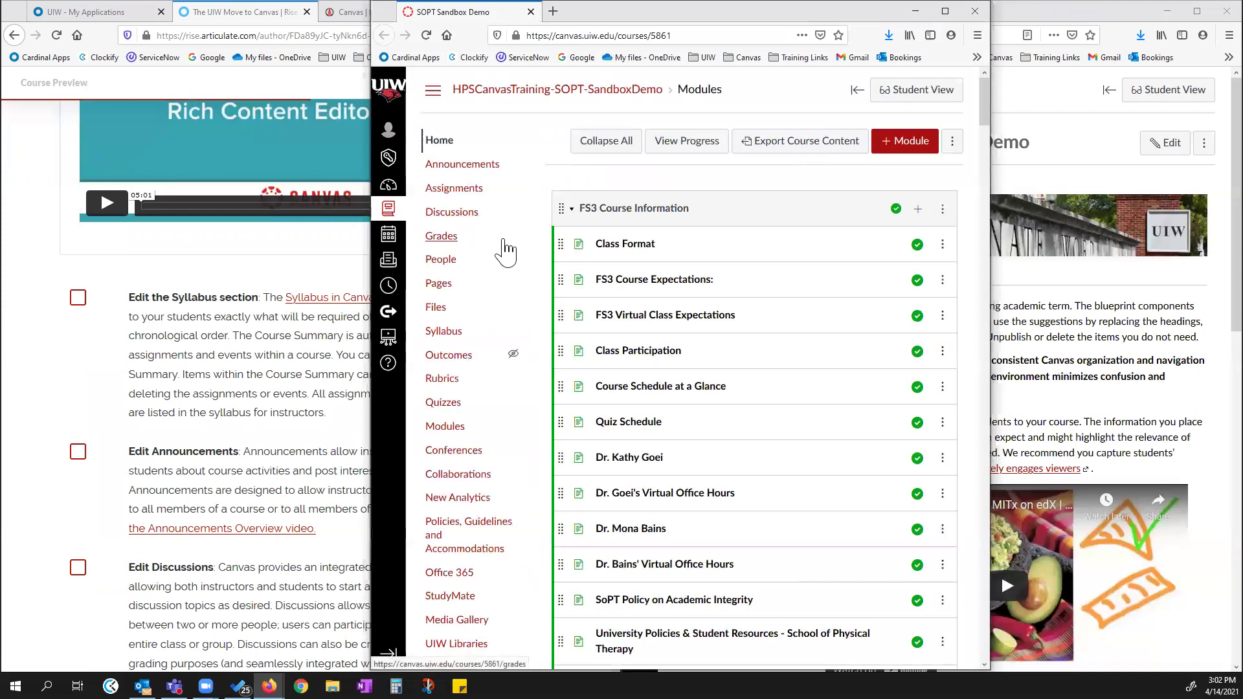
{"action": "key", "text": "super+Left"}
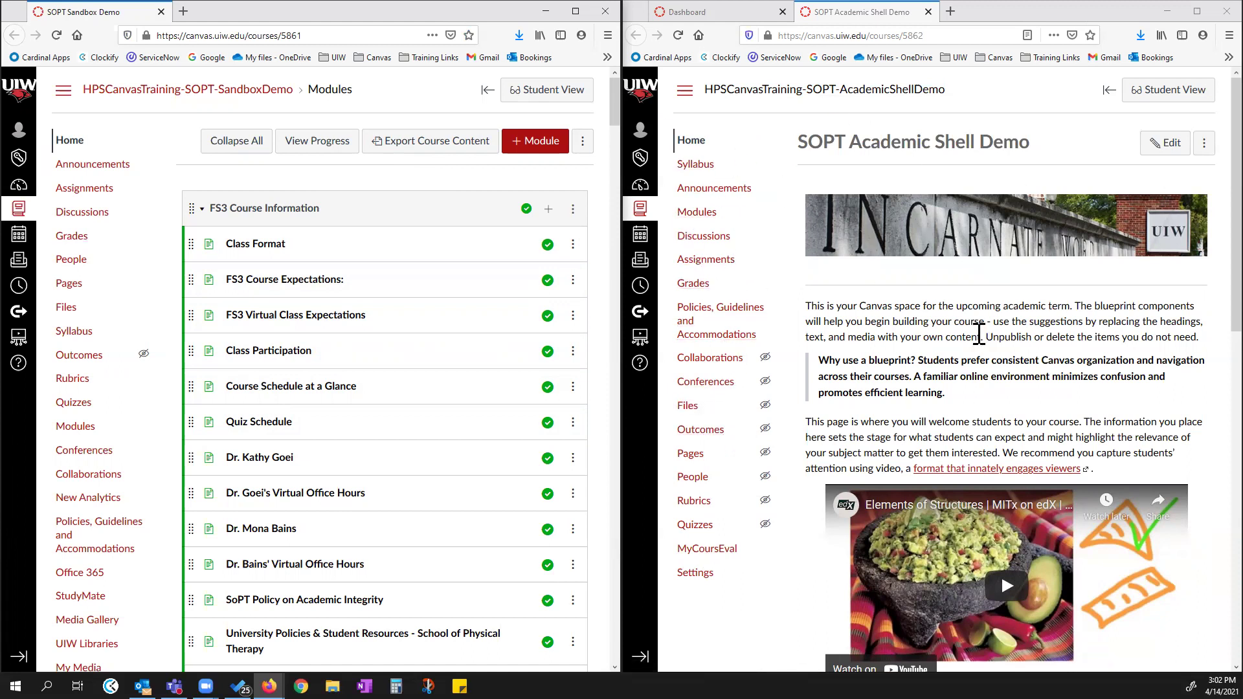
{"action": "left_click", "coordinate": [694, 167]}
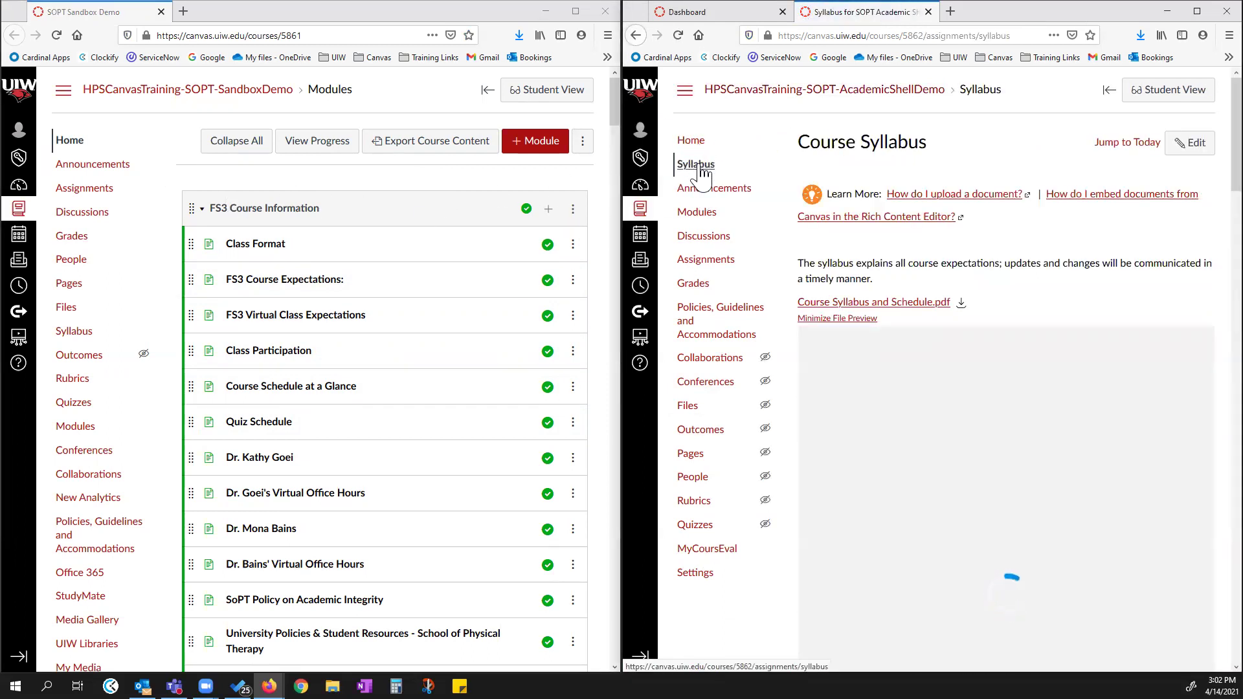
{"action": "left_click", "coordinate": [73, 332]}
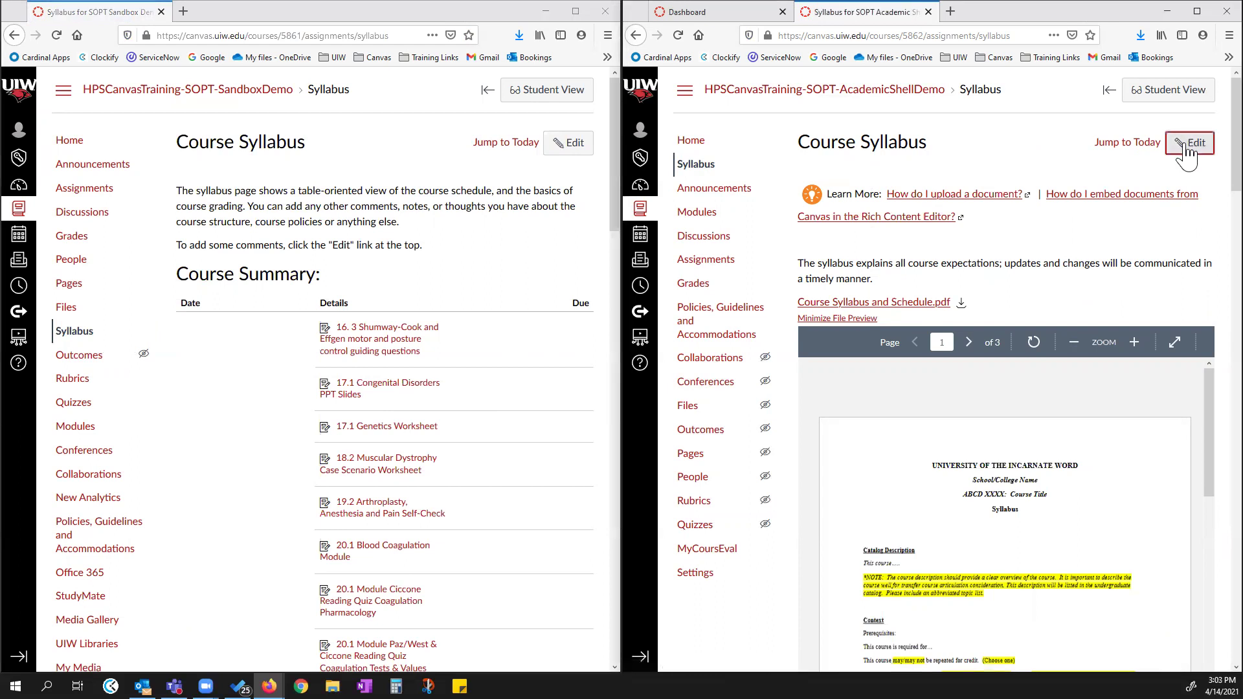
Delete the Learn More help links and the blank lines above the opening statement in the Academic Shell's syllabus description.
{"action": "left_click", "coordinate": [1193, 145]}
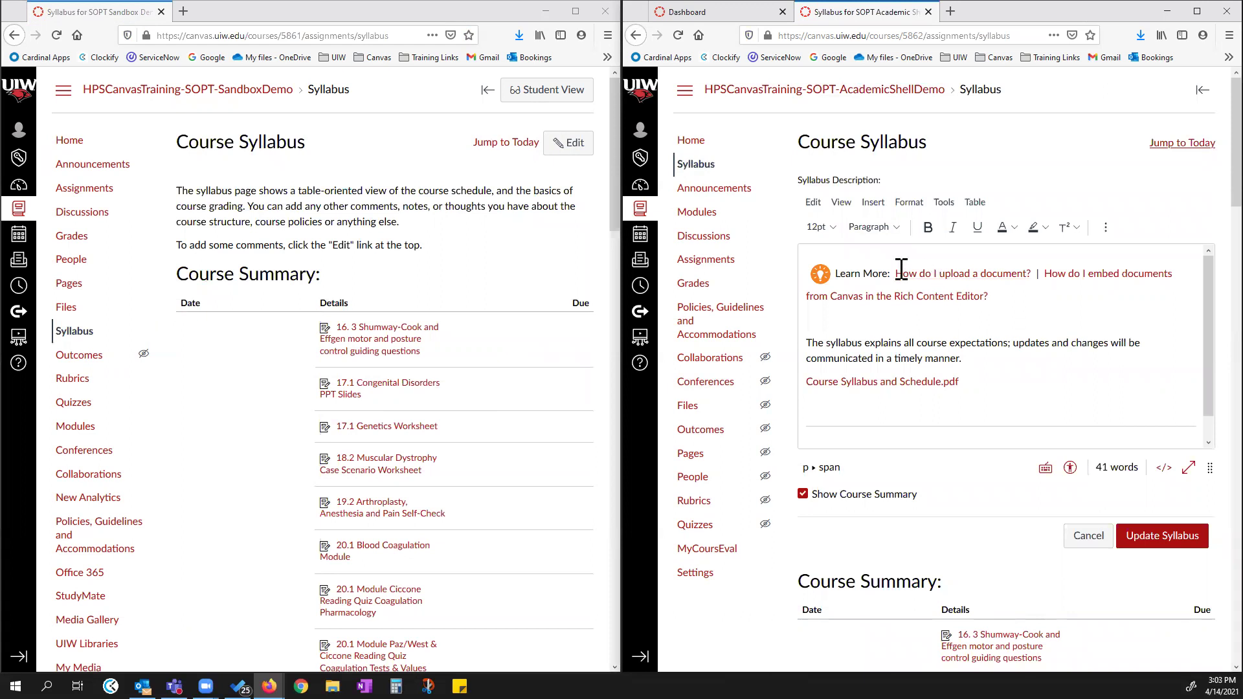
{"action": "left_click_drag", "start_coordinate": [997, 300], "coordinate": [814, 284]}
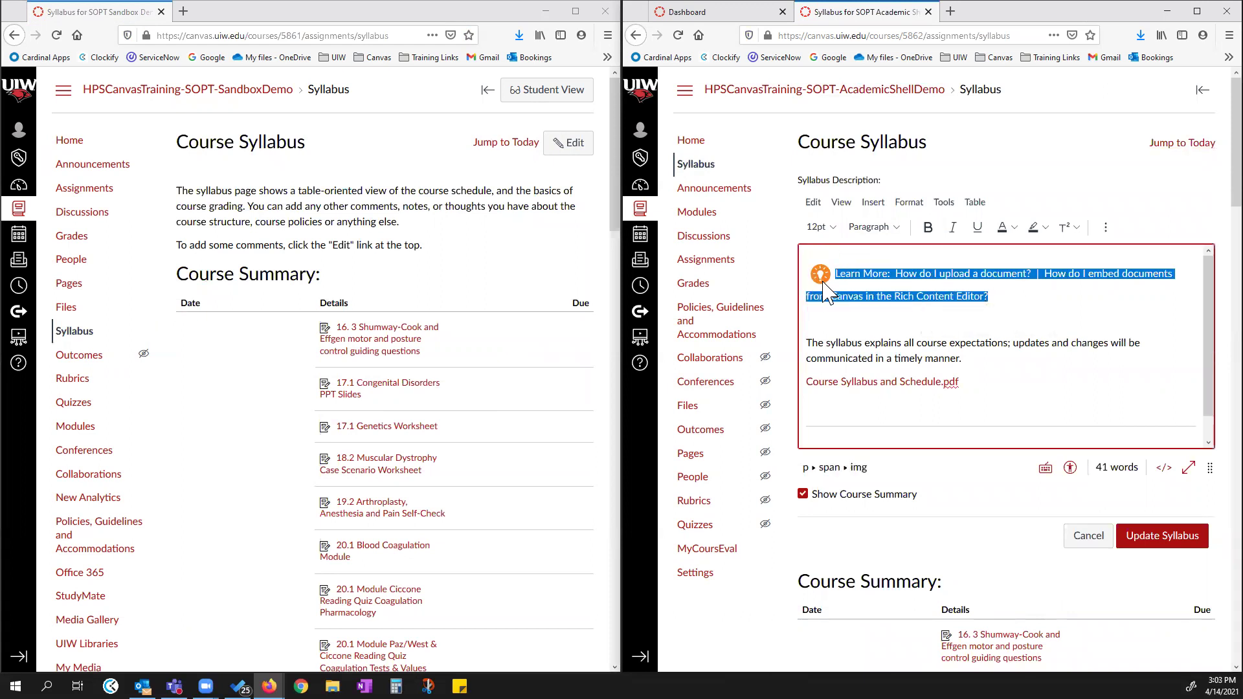
{"action": "key", "text": "Delete"}
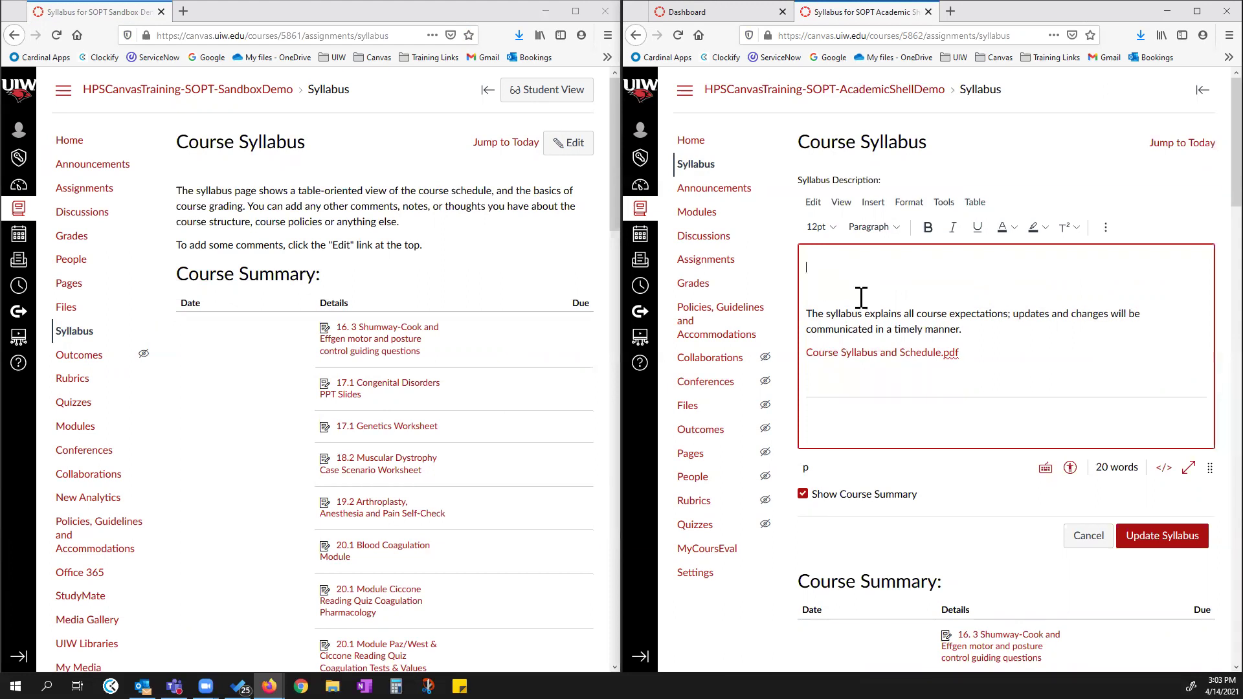
{"action": "triple_click", "coordinate": [913, 354]}
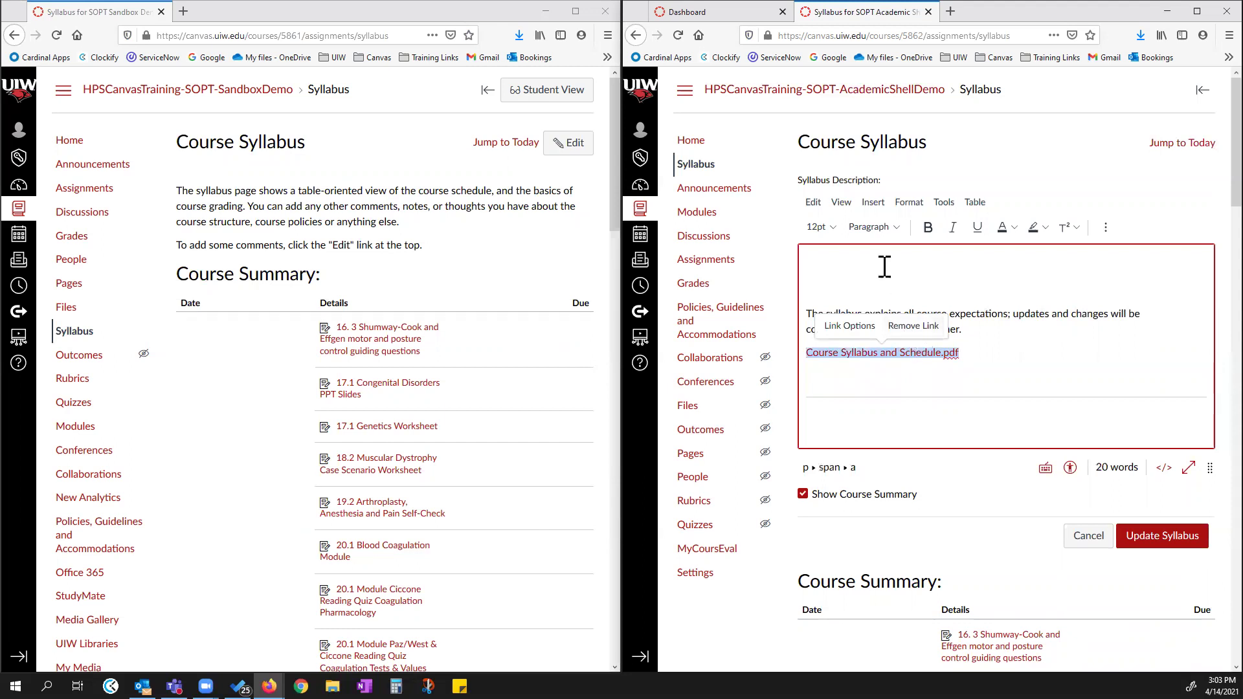
{"action": "left_click", "coordinate": [852, 262]}
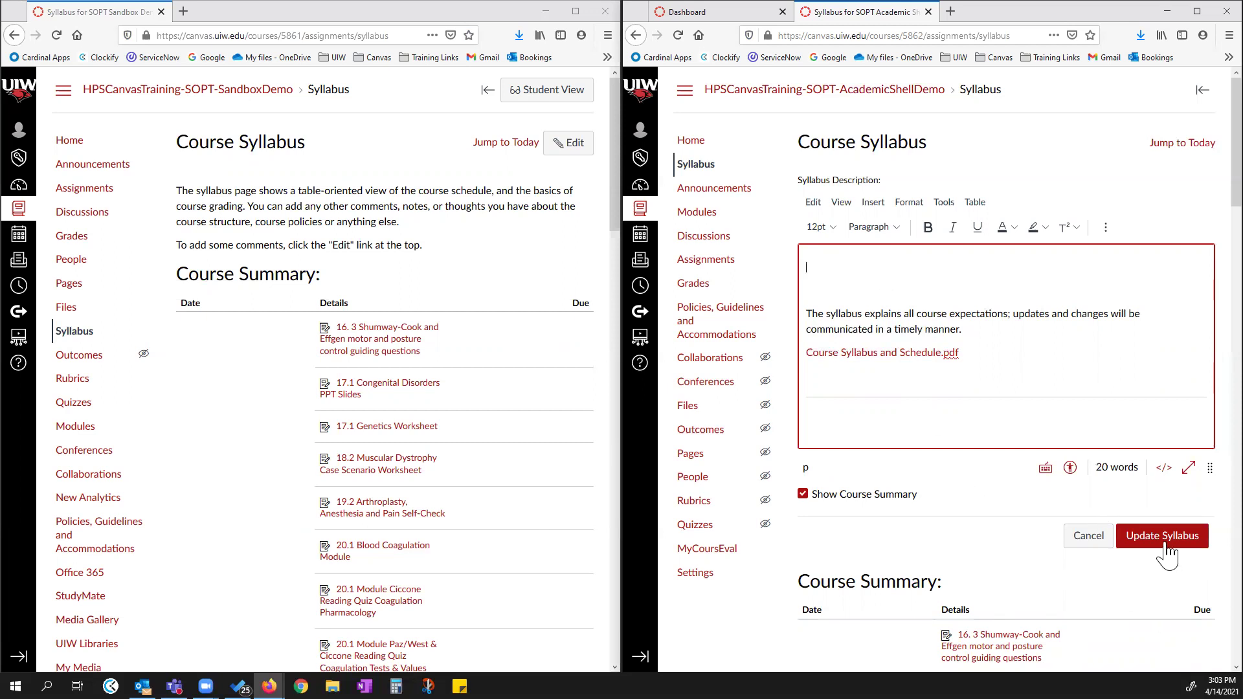
{"action": "key", "text": "Delete"}
{"action": "key", "text": "Delete"}
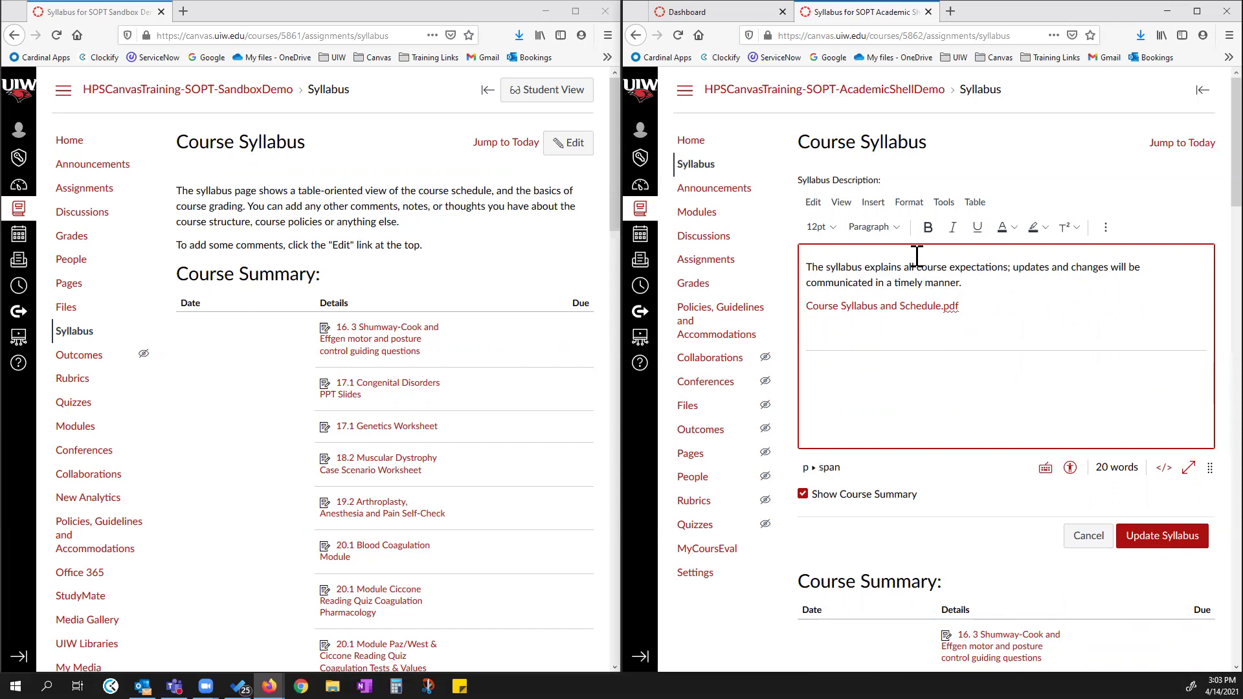
Remove the Course Syllabus and Schedule.pdf link from below the opening statement in the syllabus description.
{"action": "left_click", "coordinate": [978, 290]}
{"action": "left_click_drag", "start_coordinate": [974, 307], "coordinate": [809, 306]}
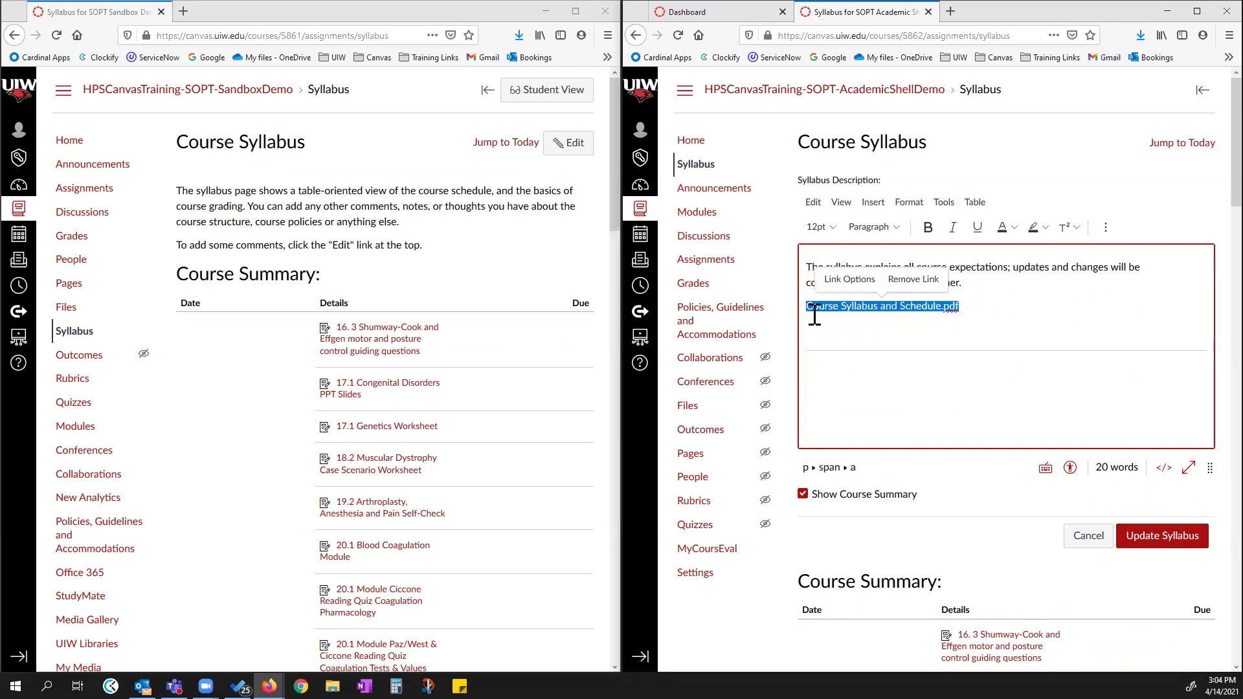
{"action": "left_click", "coordinate": [914, 282]}
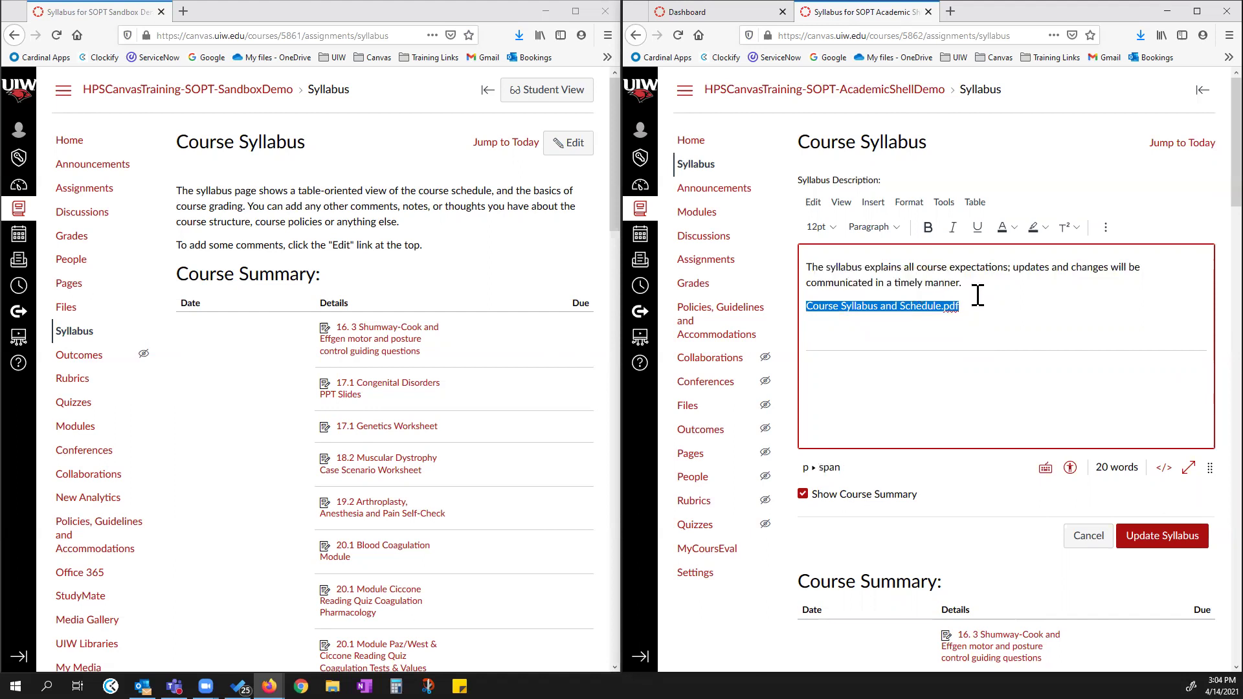
{"action": "key", "text": "ctrl+z"}
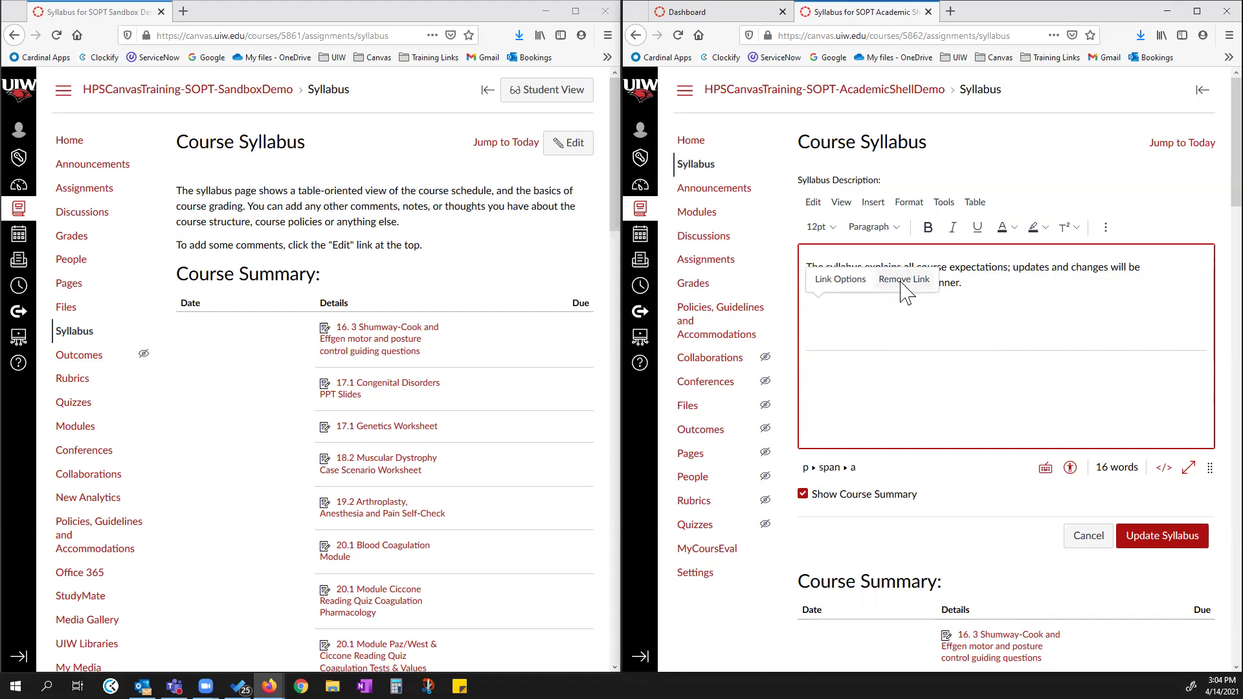
{"action": "left_click", "coordinate": [833, 308]}
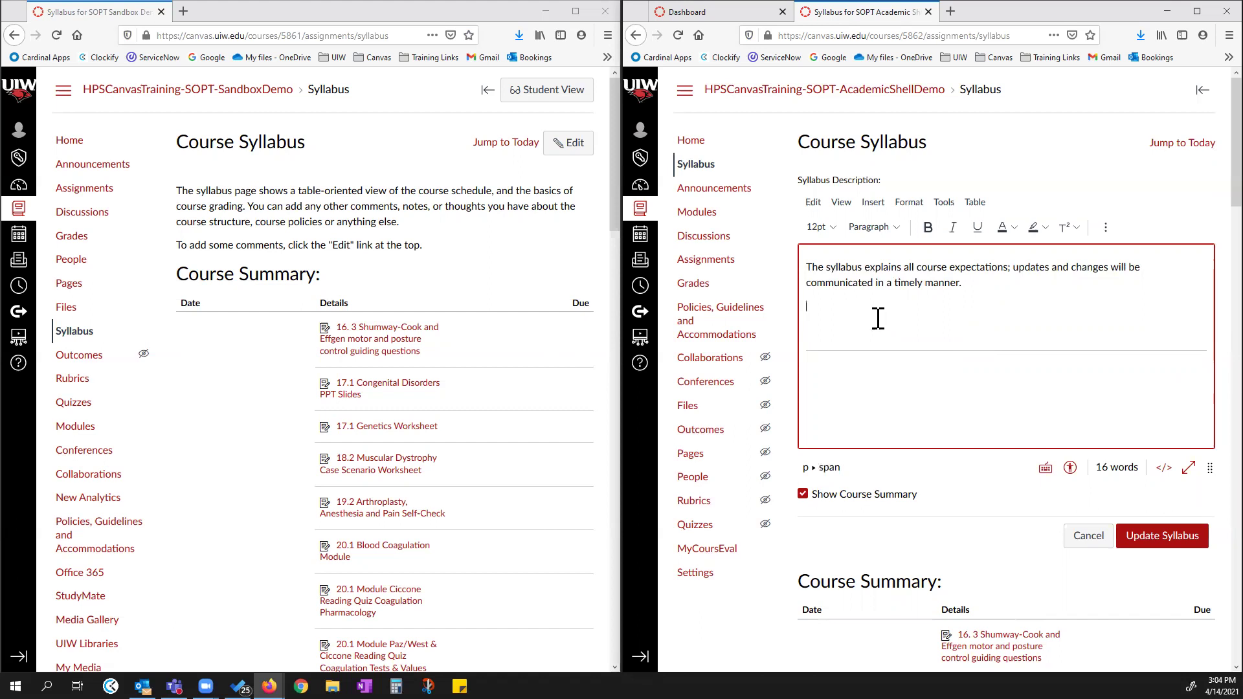
Search the course documents for "syllabus" and insert Course Syllabus and Schedule.pdf below the opening statement.
{"action": "left_click", "coordinate": [873, 201]}
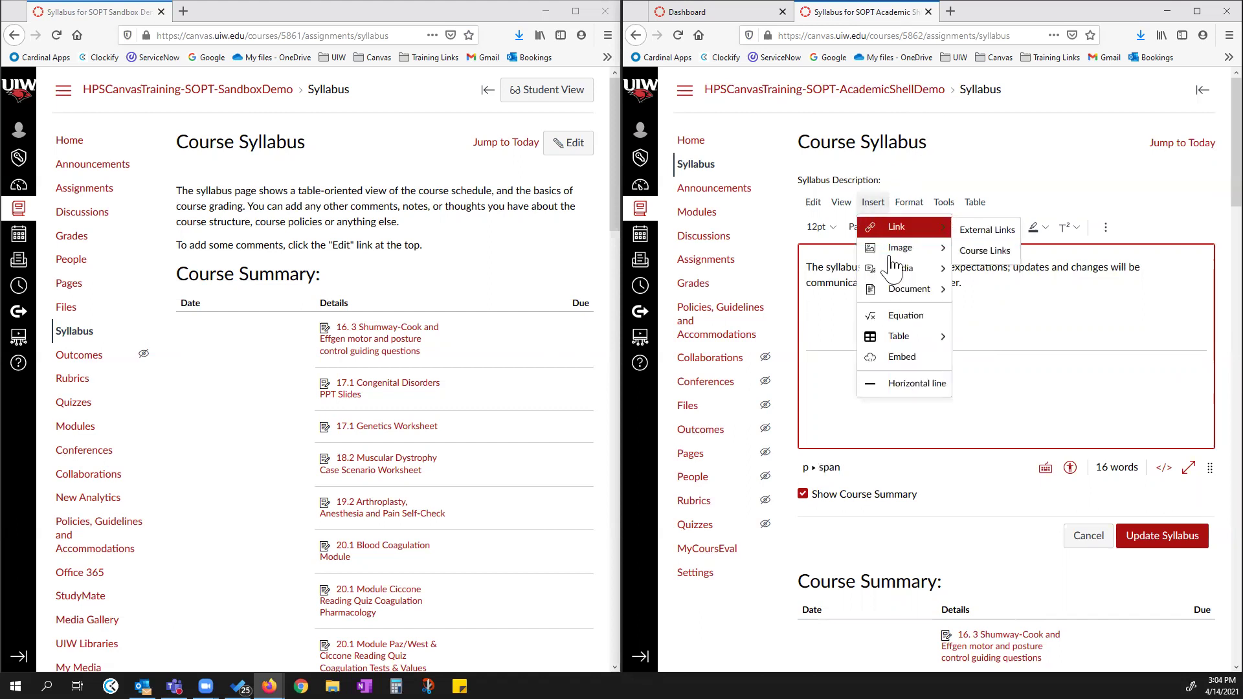
{"action": "mouse_move", "coordinate": [903, 298]}
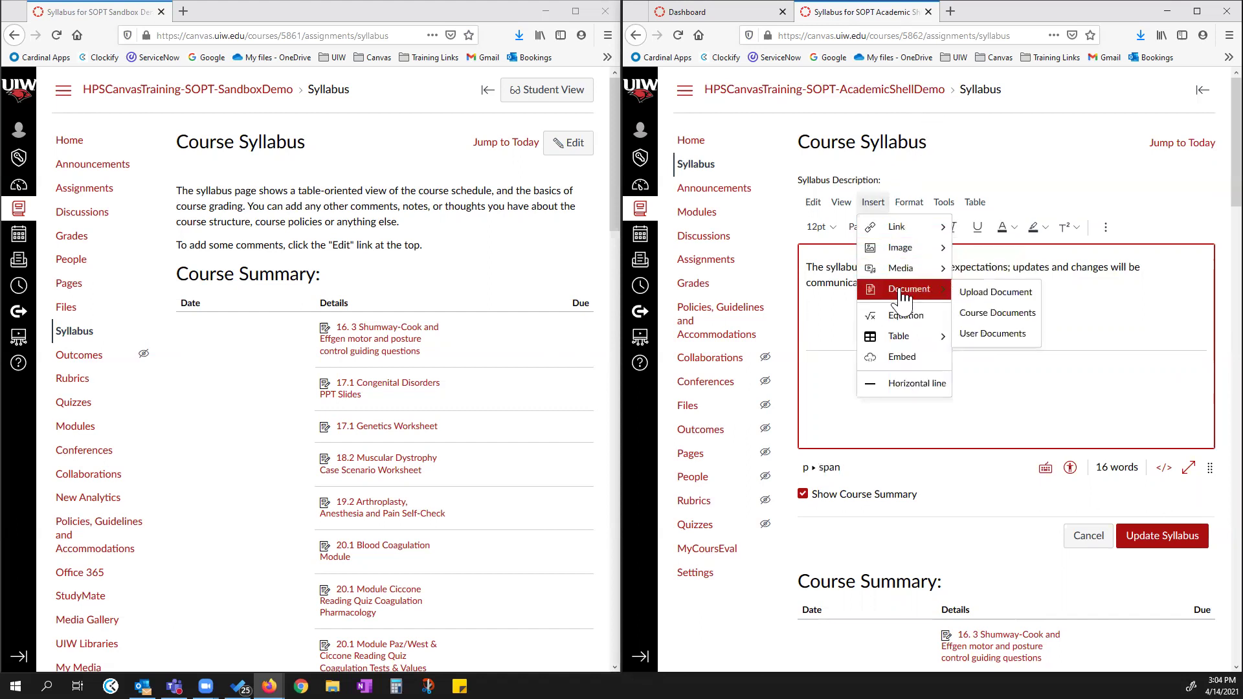
{"action": "left_click", "coordinate": [990, 314]}
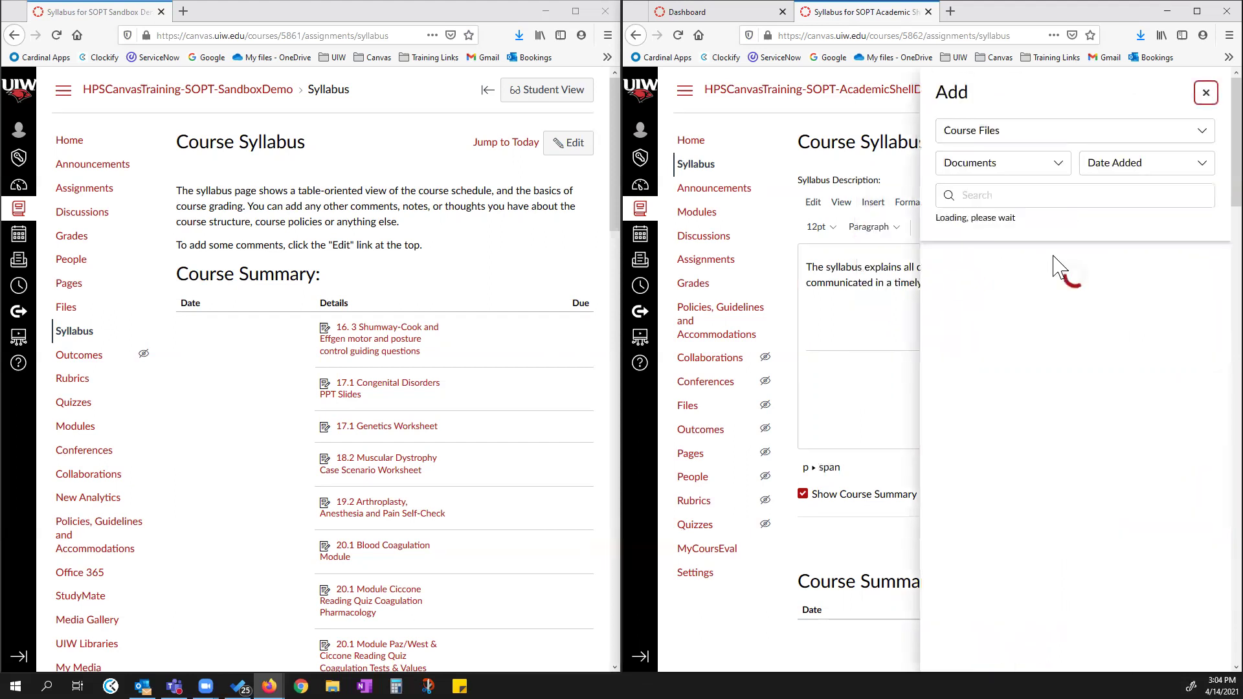
{"action": "left_click", "coordinate": [994, 196]}
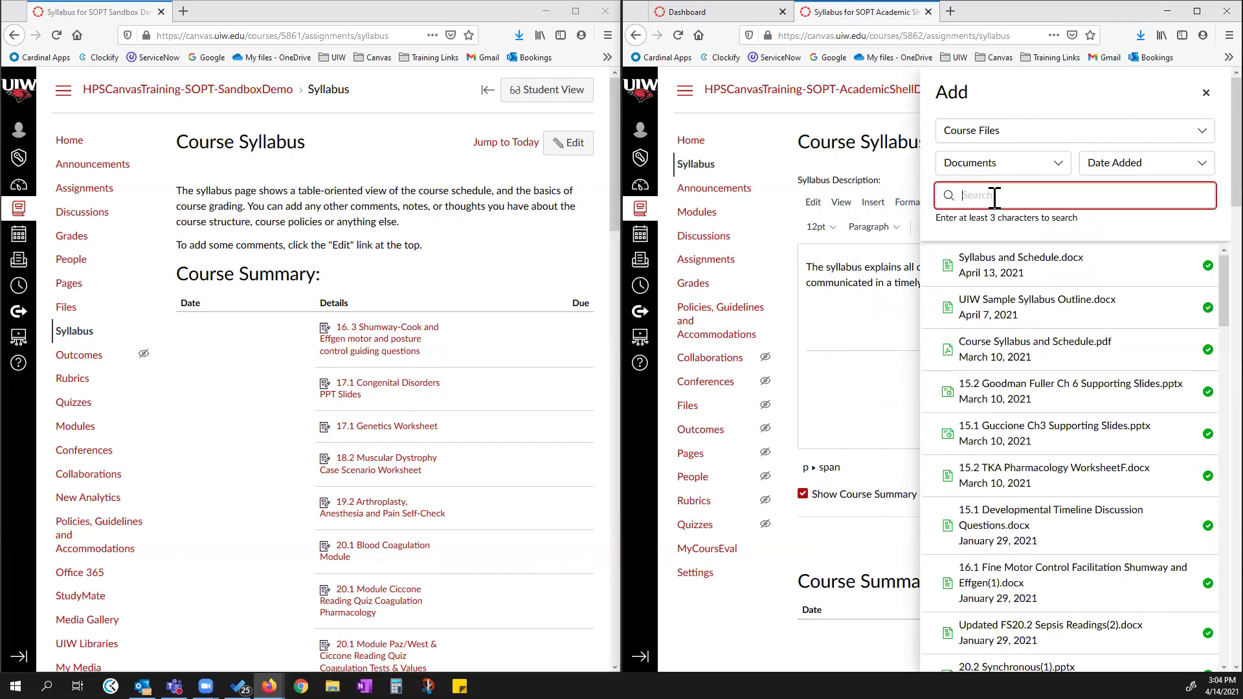
{"action": "type", "text": "syllus"}
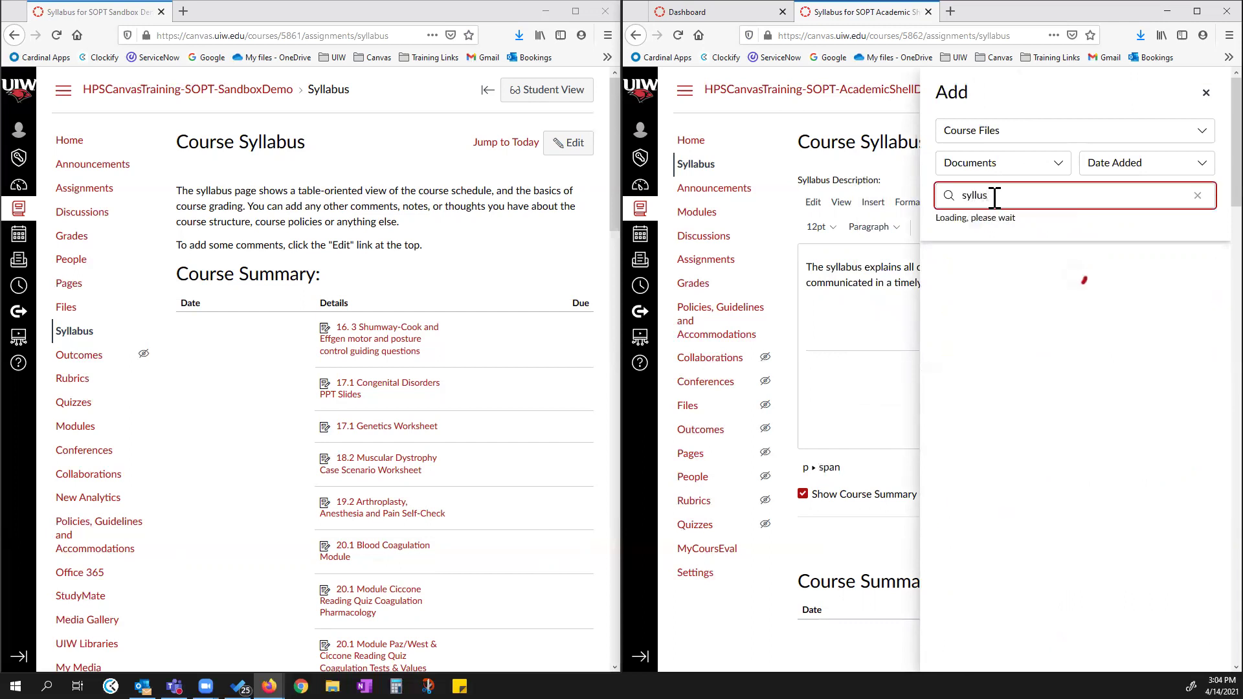
{"action": "key", "text": "BackSpace"}
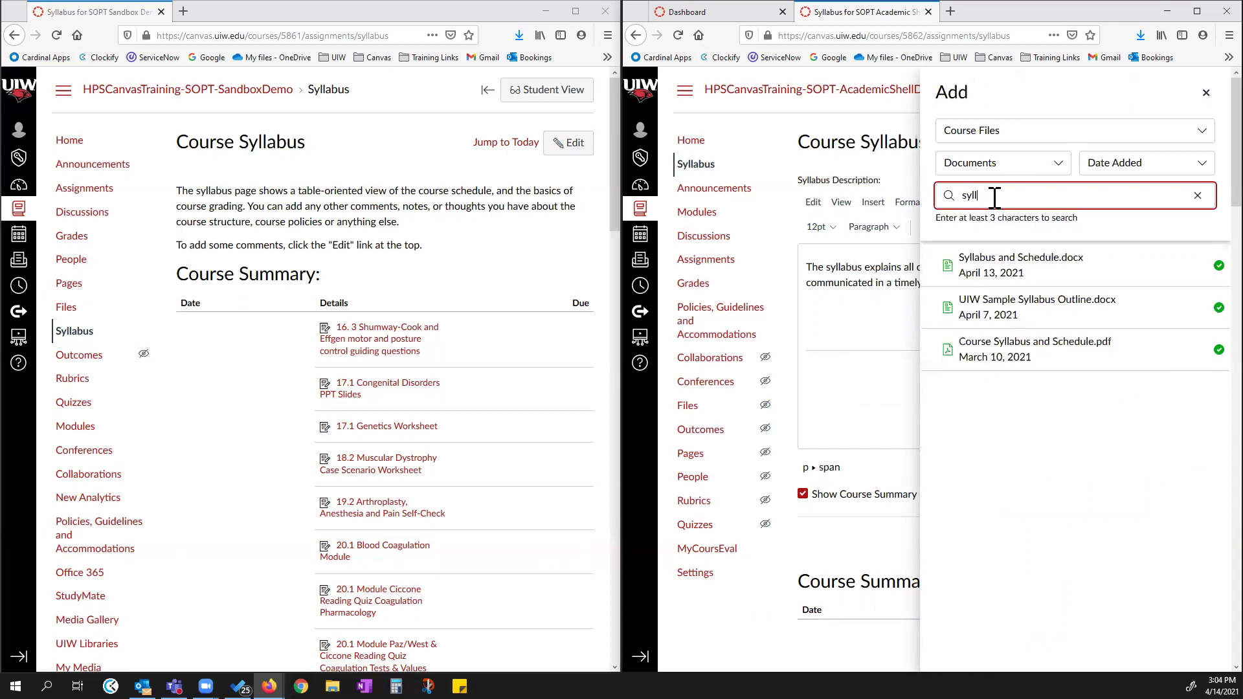
{"action": "type", "text": "abus"}
{"action": "left_click", "coordinate": [1016, 353]}
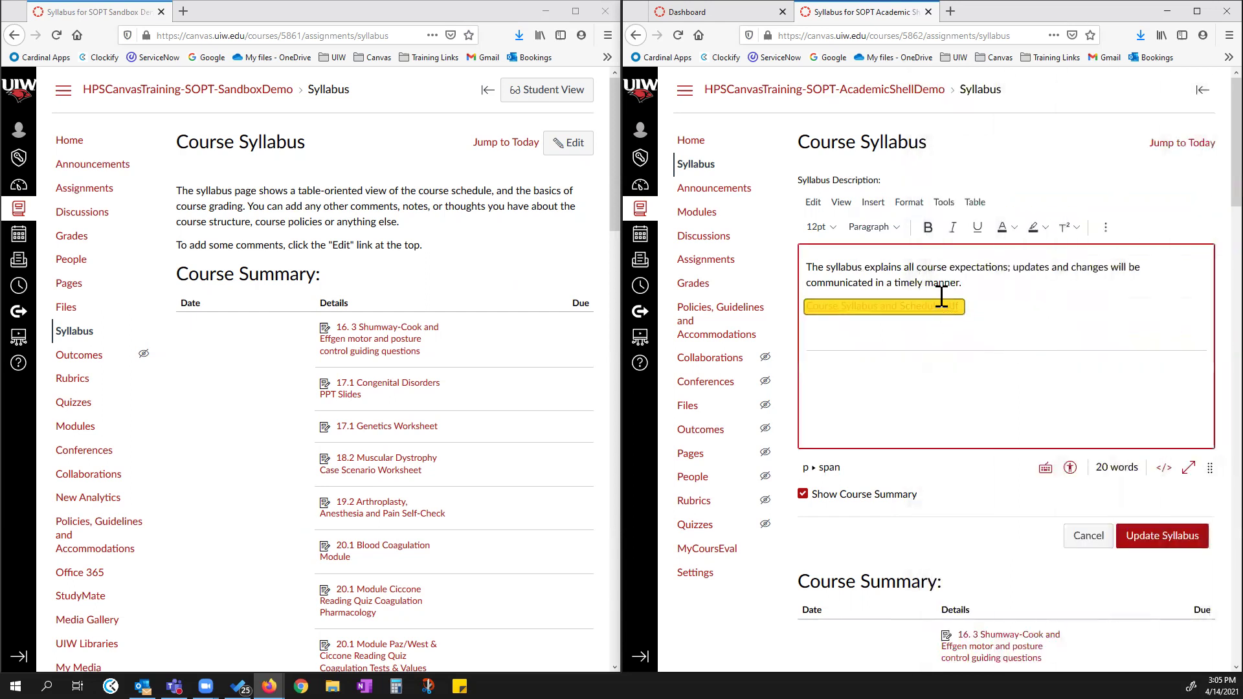
Save the updated syllabus and try the download option of the Course Syllabus and Schedule.pdf link.
{"action": "left_click", "coordinate": [1163, 537]}
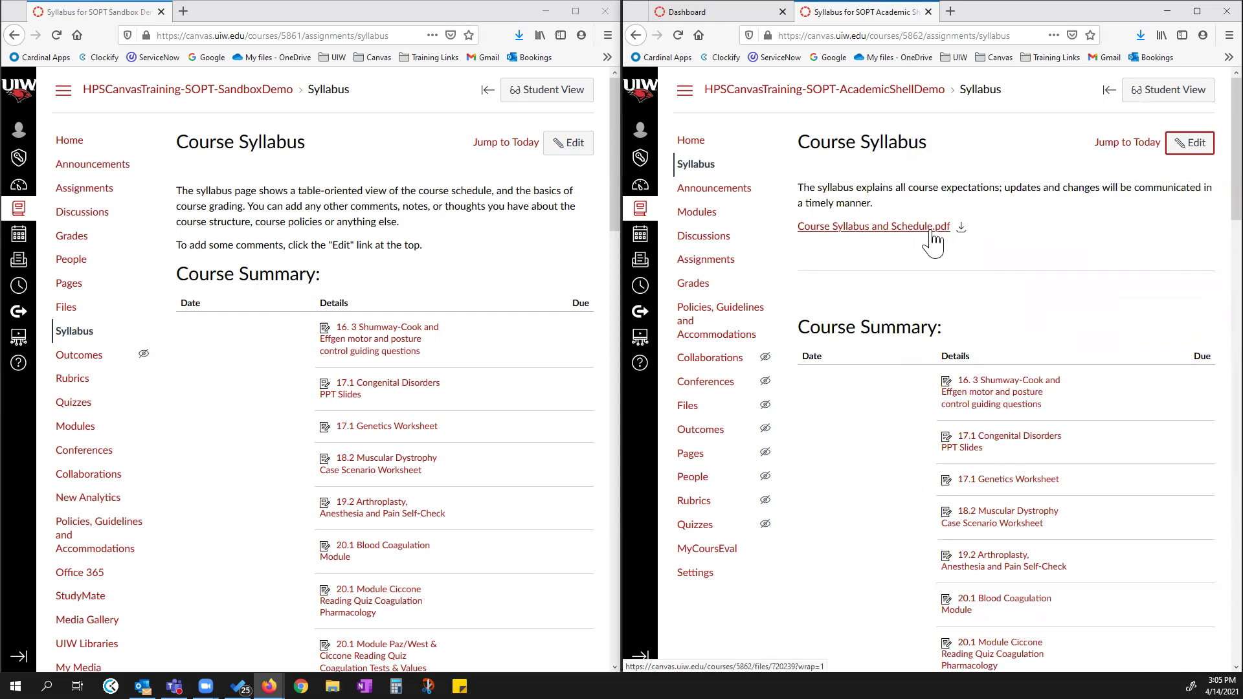
{"action": "left_click", "coordinate": [962, 228]}
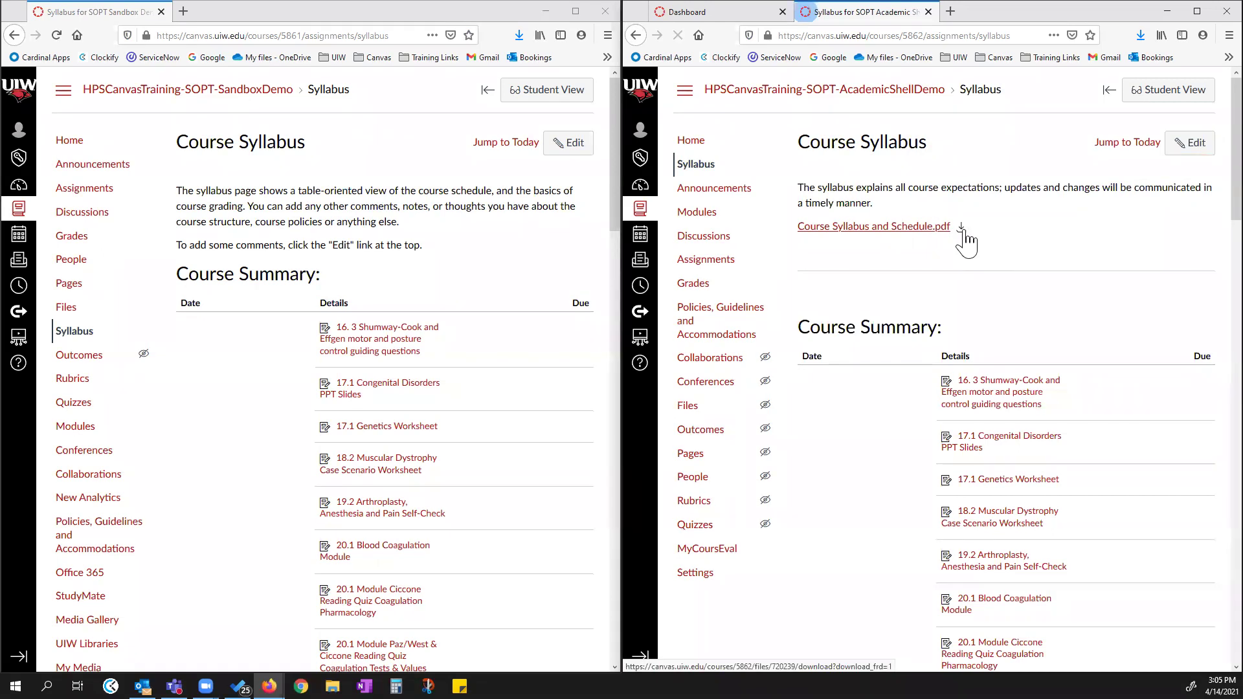
{"action": "left_click", "coordinate": [1059, 370]}
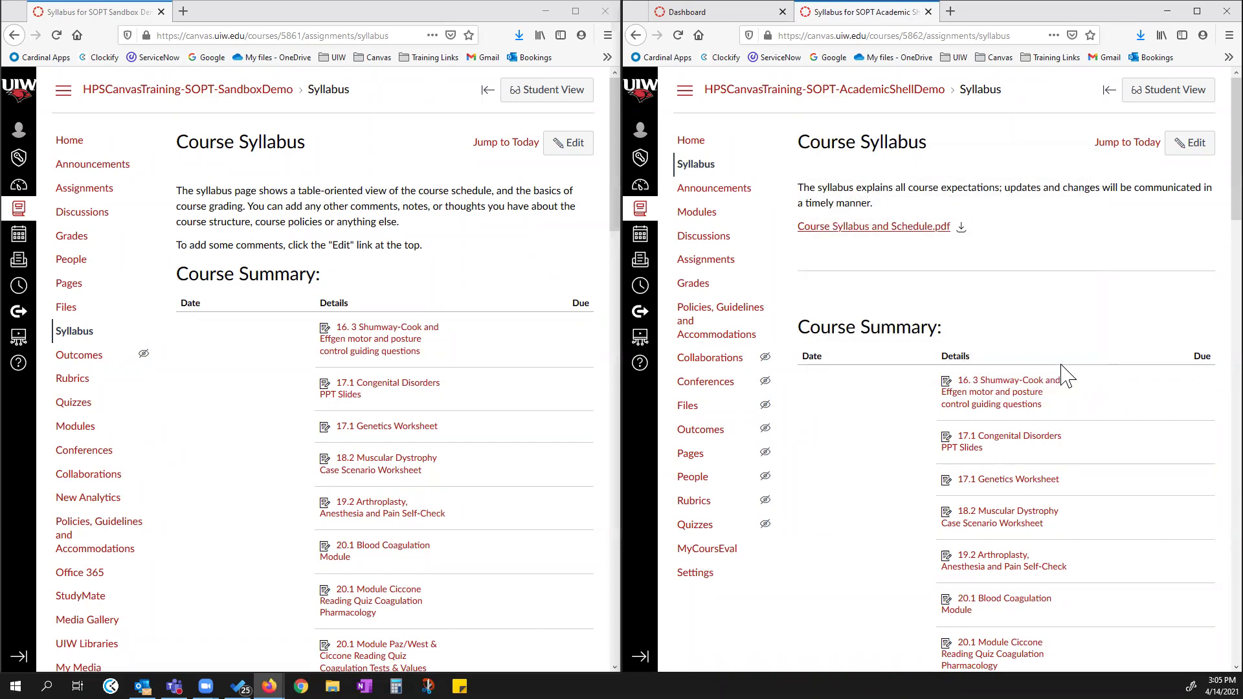
Reopen the syllabus for editing and set the Course Syllabus and Schedule.pdf link to Preview inline with Expand preview by Default.
{"action": "left_click", "coordinate": [1189, 144]}
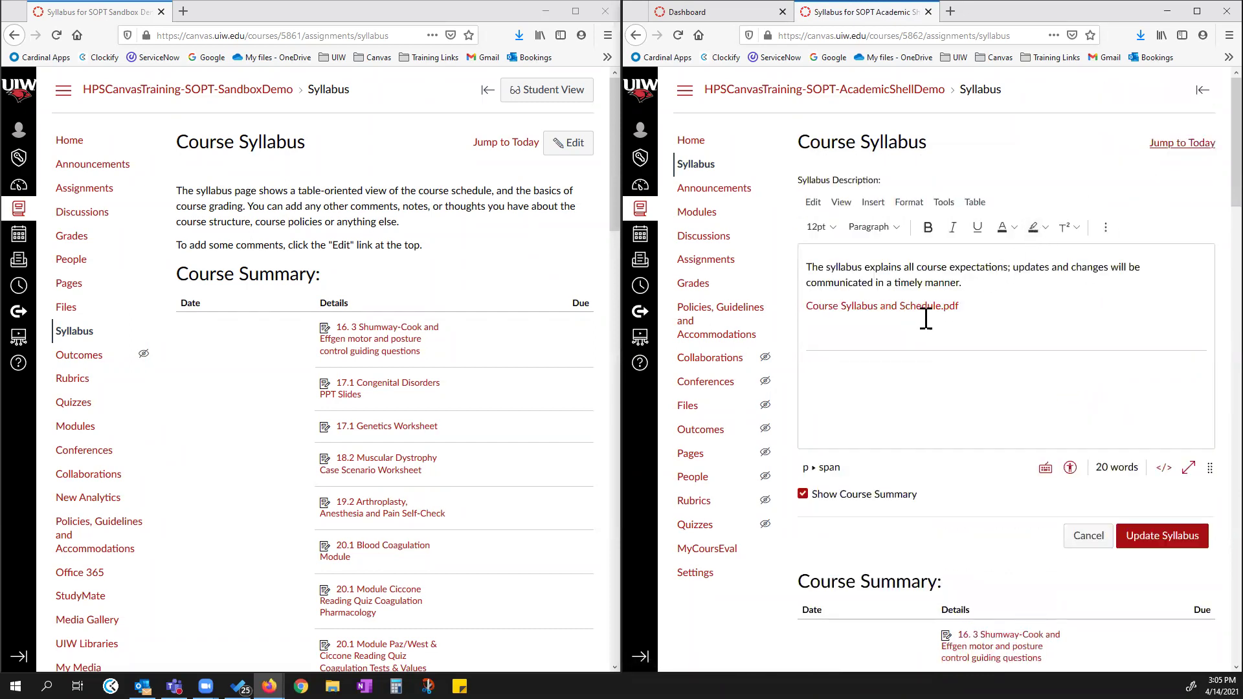
{"action": "left_click", "coordinate": [922, 308]}
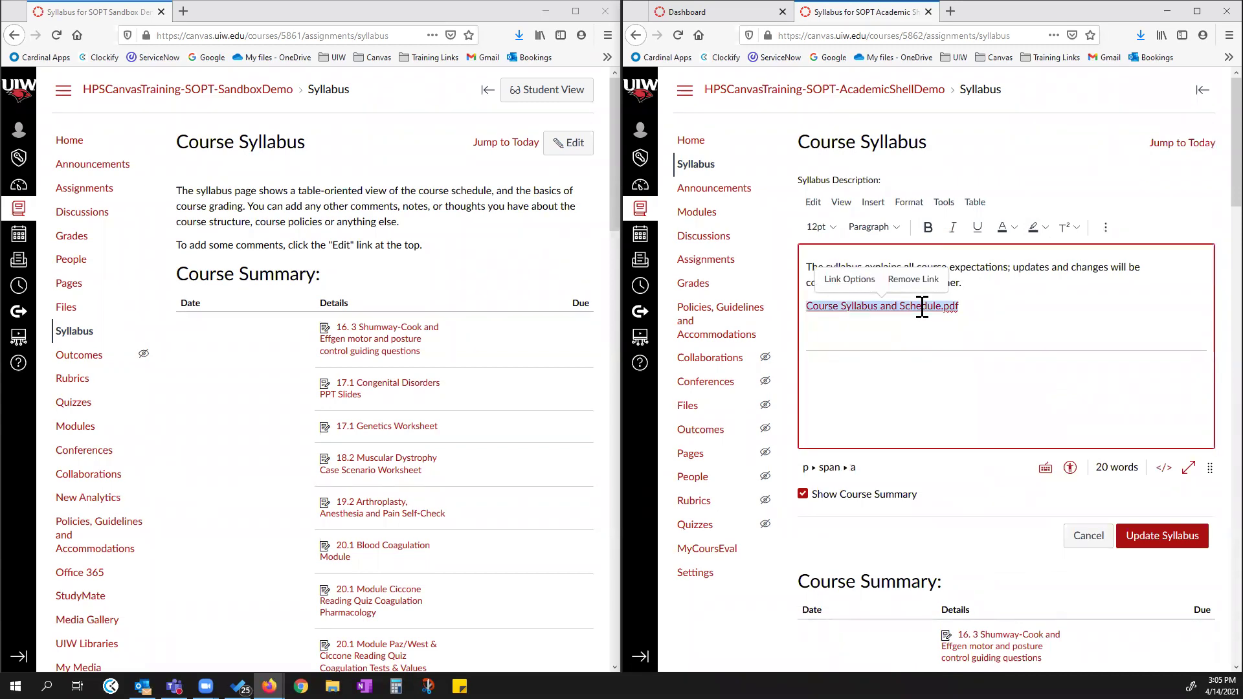
{"action": "left_click", "coordinate": [845, 278]}
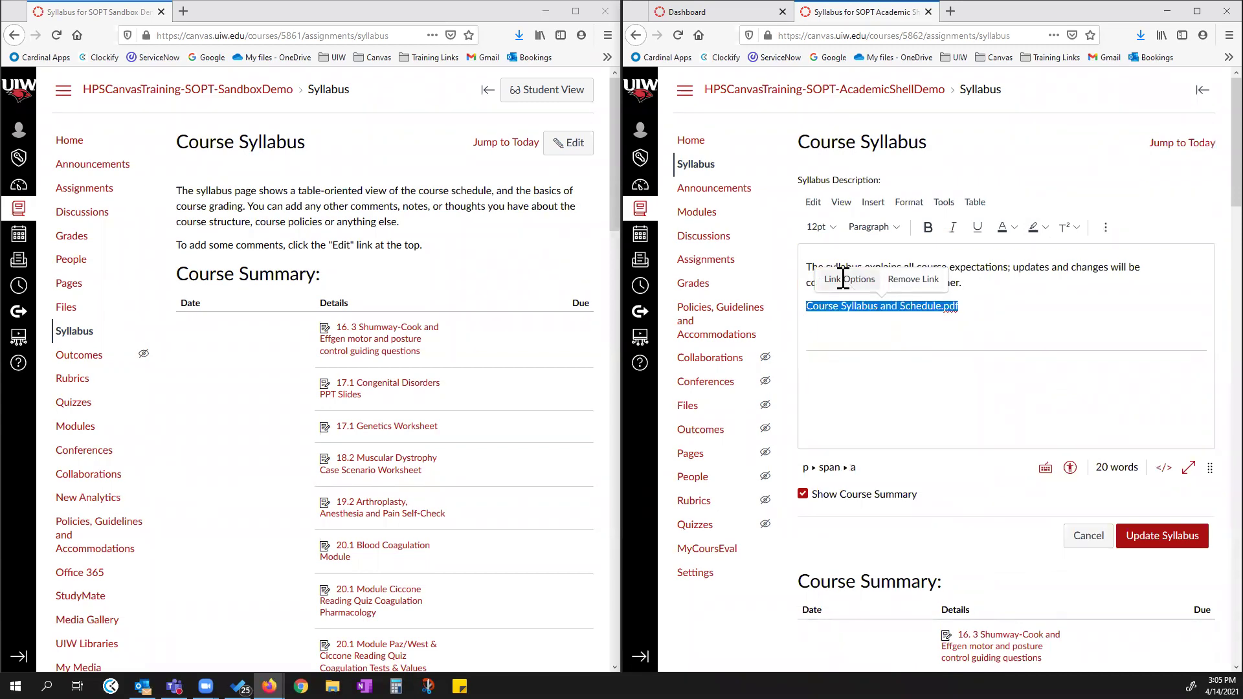
{"action": "left_click", "coordinate": [1045, 317]}
{"action": "left_click", "coordinate": [1053, 339]}
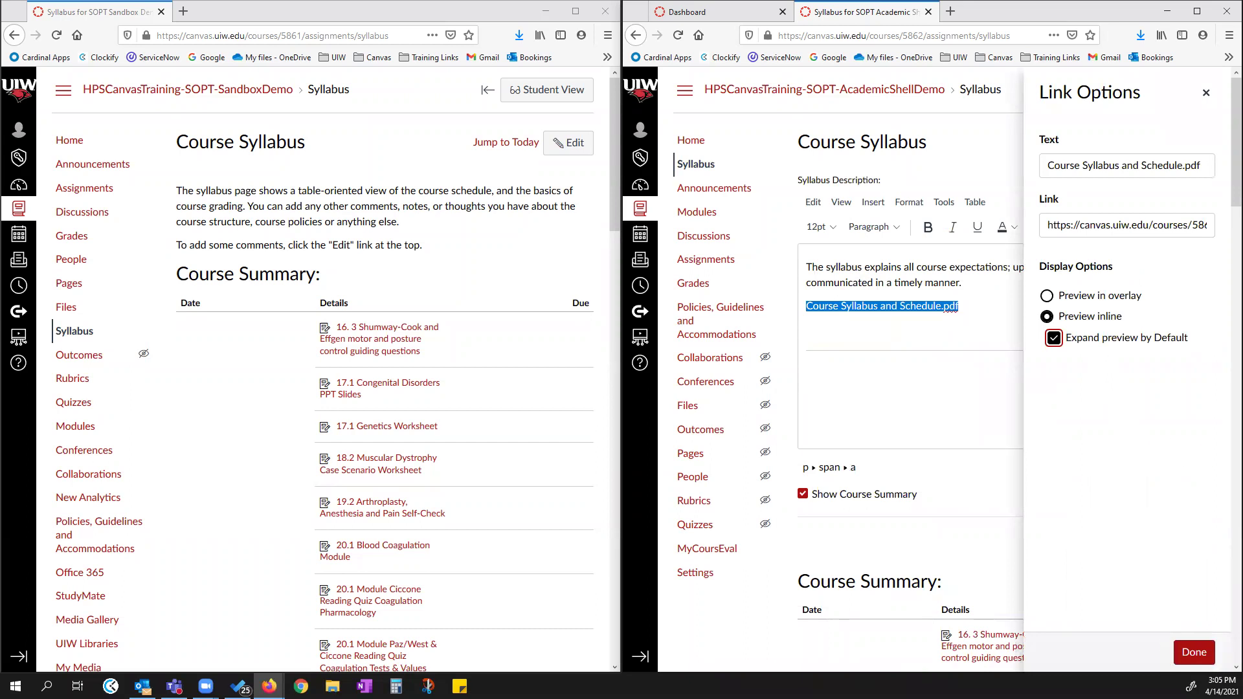
{"action": "left_click", "coordinate": [1194, 651]}
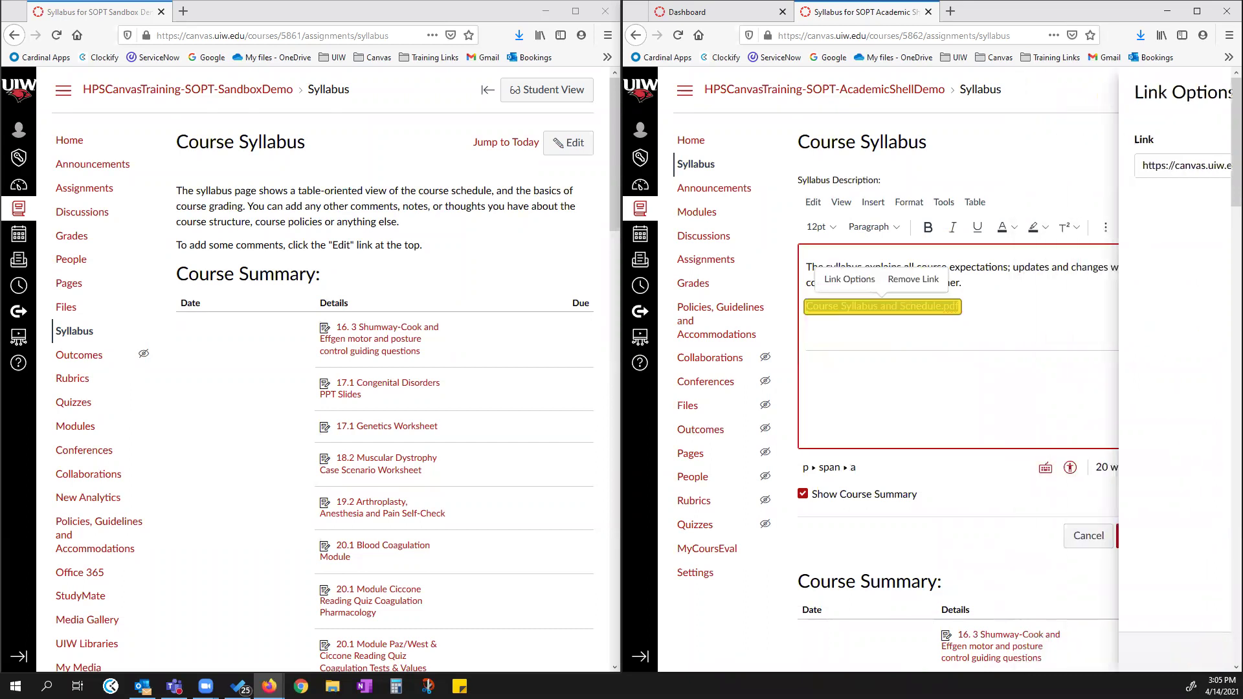
Save the syllabus and reload its page, and check off Edit the Syllabus section in the training course's checklist.
{"action": "left_click", "coordinate": [1150, 537]}
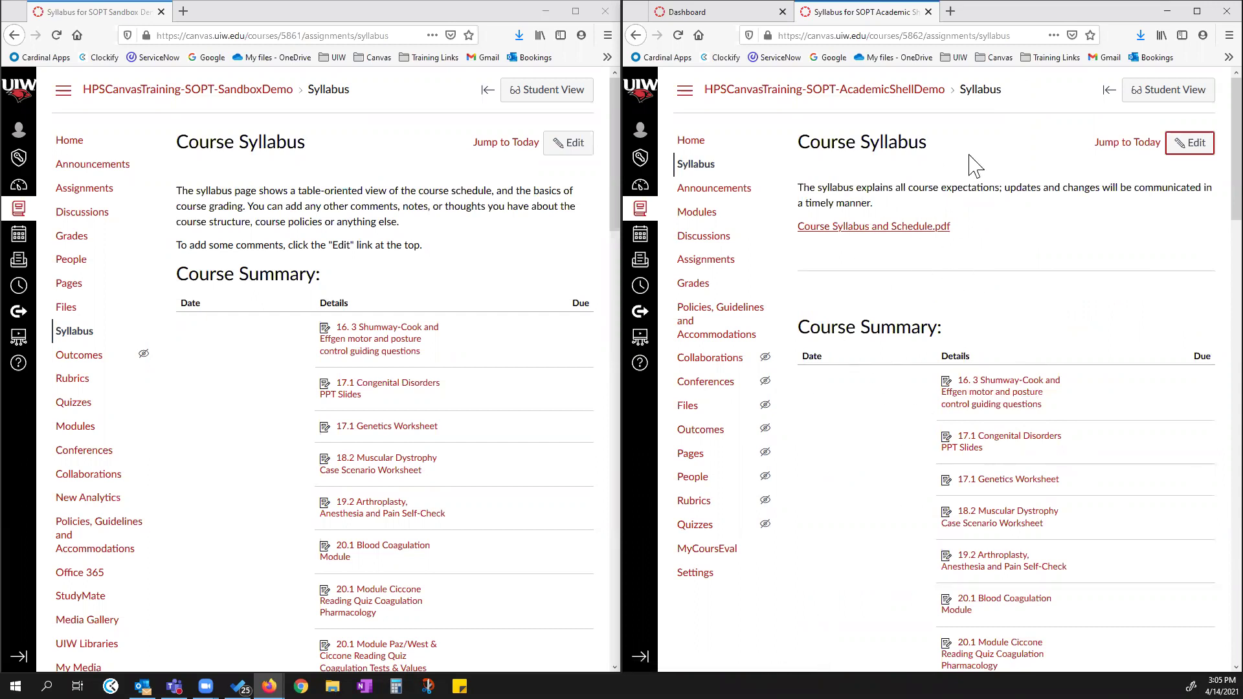
{"action": "left_click", "coordinate": [677, 35]}
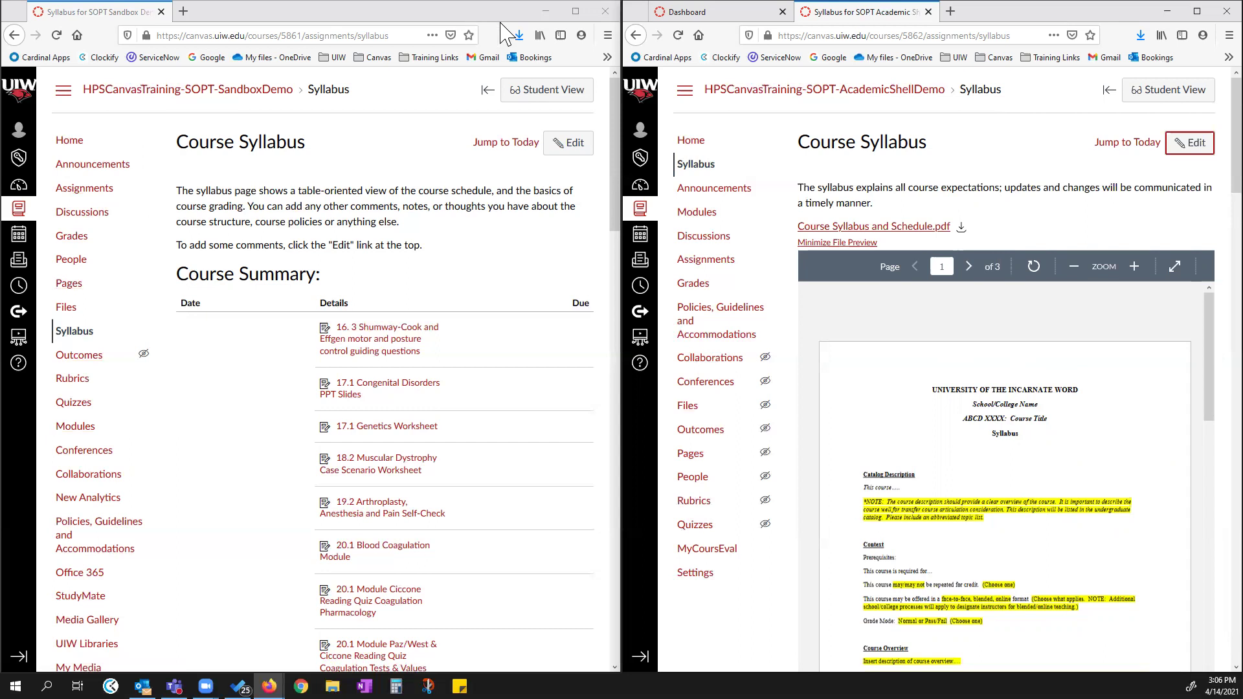
{"action": "left_click", "coordinate": [545, 14]}
{"action": "left_click", "coordinate": [78, 296]}
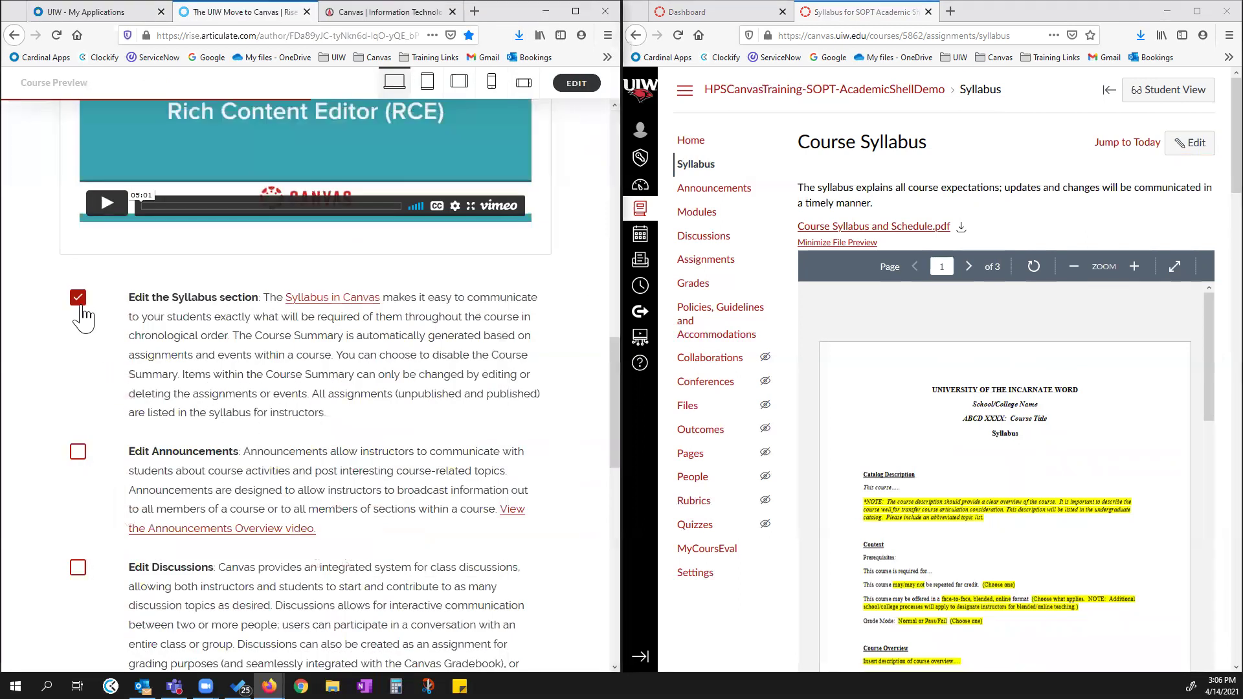
Bring the Edit Announcements checklist task into view, and open the academic shell course's Announcements in a widened browser window.
{"action": "scroll", "coordinate": [222, 413], "scroll_direction": "down", "scroll_amount": 1}
{"action": "scroll", "coordinate": [223, 413], "scroll_direction": "down", "scroll_amount": 2}
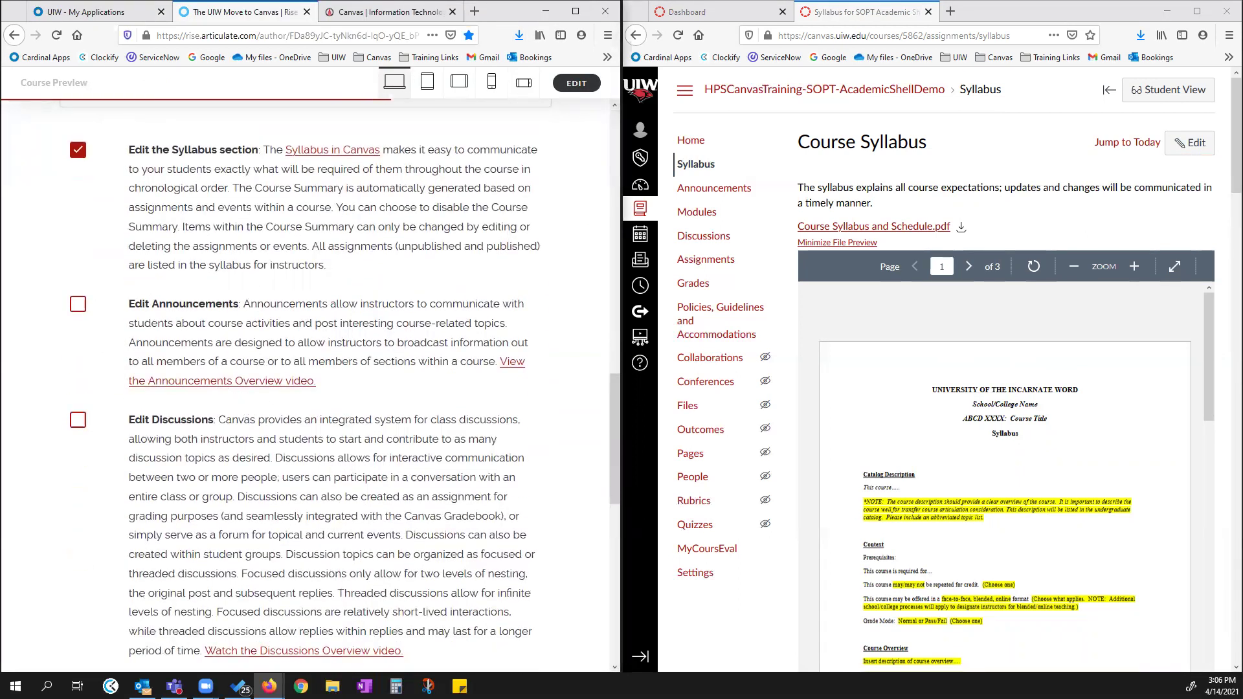
{"action": "left_click", "coordinate": [700, 189]}
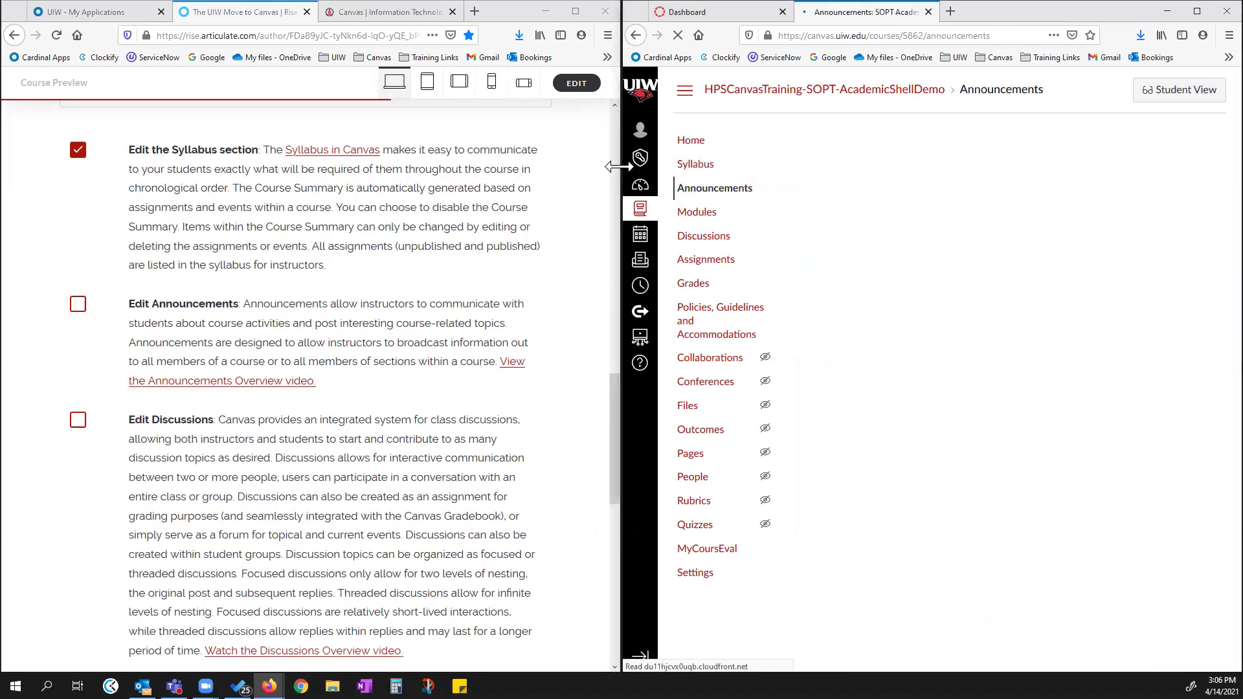
{"action": "left_click_drag", "start_coordinate": [618, 166], "coordinate": [433, 166]}
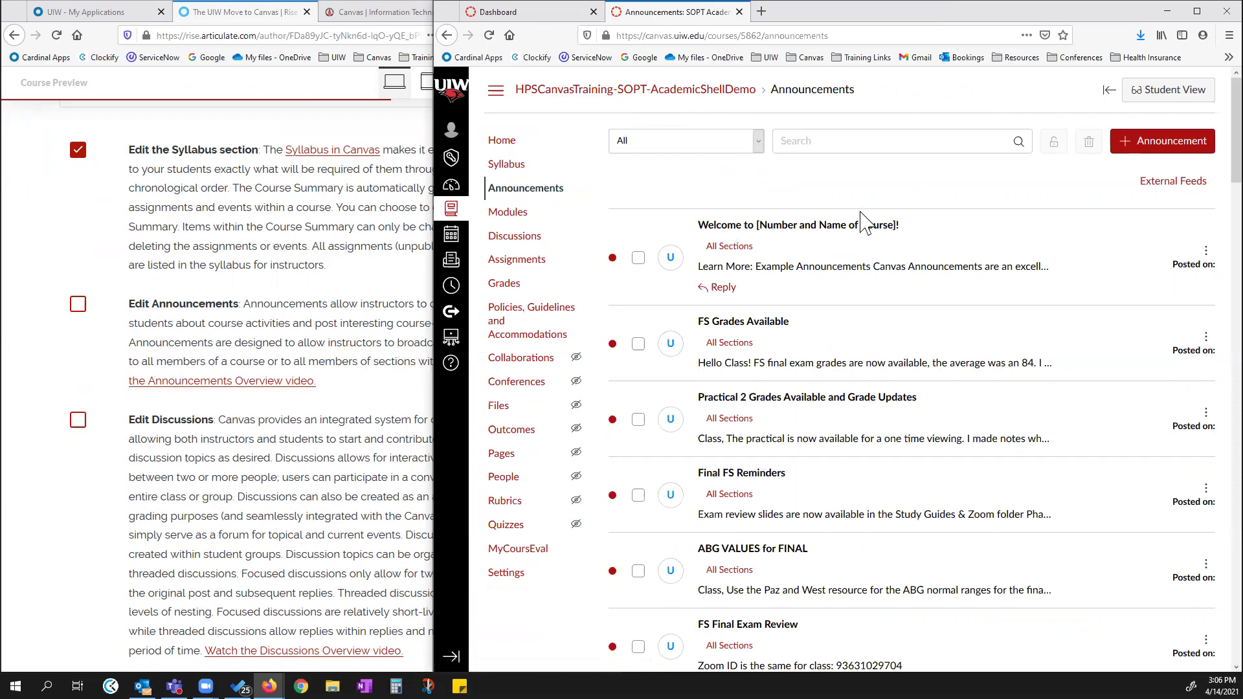
Find the announcement Welcome to Year 2 Foundational Sciences 3 at the end of the announcements list and open it for editing.
{"action": "scroll", "coordinate": [865, 223], "scroll_direction": "down", "scroll_amount": 3}
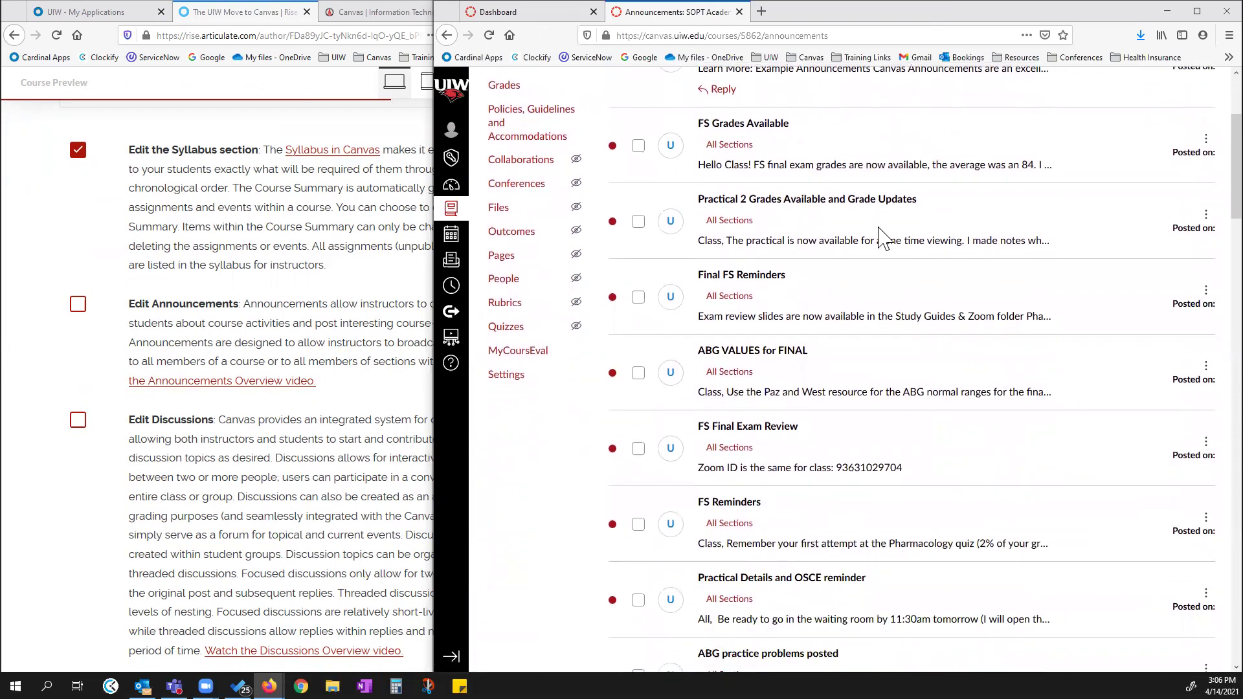
{"action": "scroll", "coordinate": [835, 414], "scroll_direction": "down", "scroll_amount": 3}
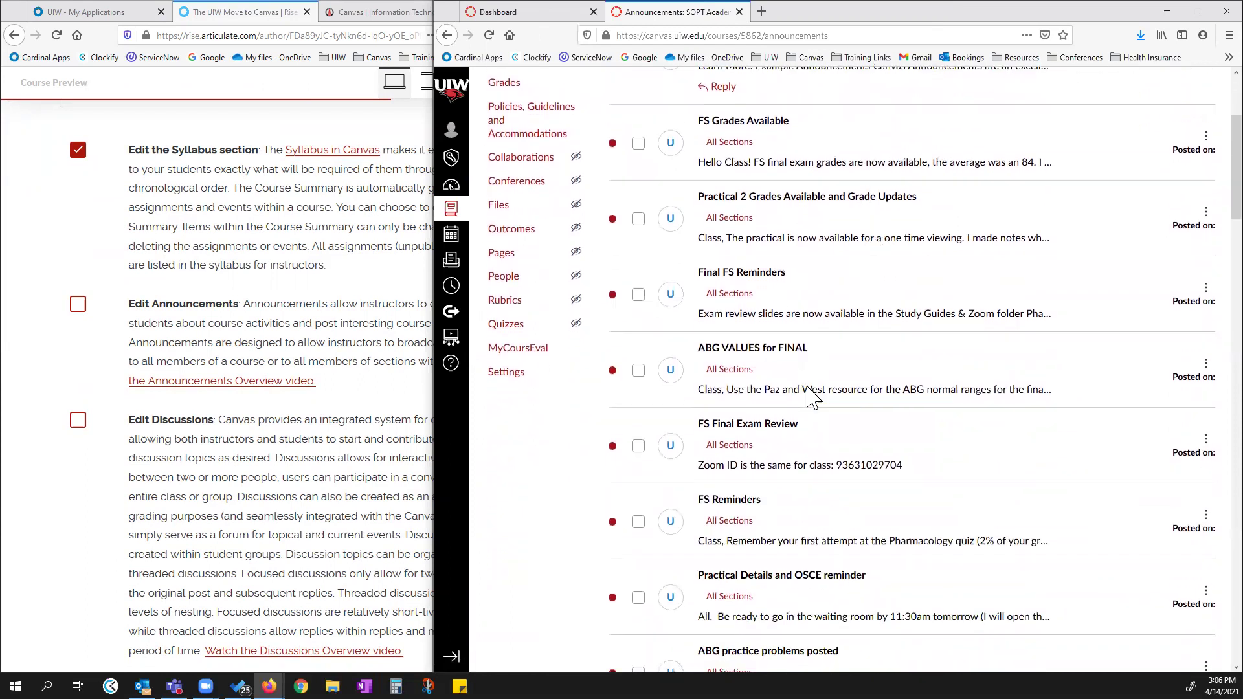
{"action": "scroll", "coordinate": [874, 404], "scroll_direction": "down", "scroll_amount": 2}
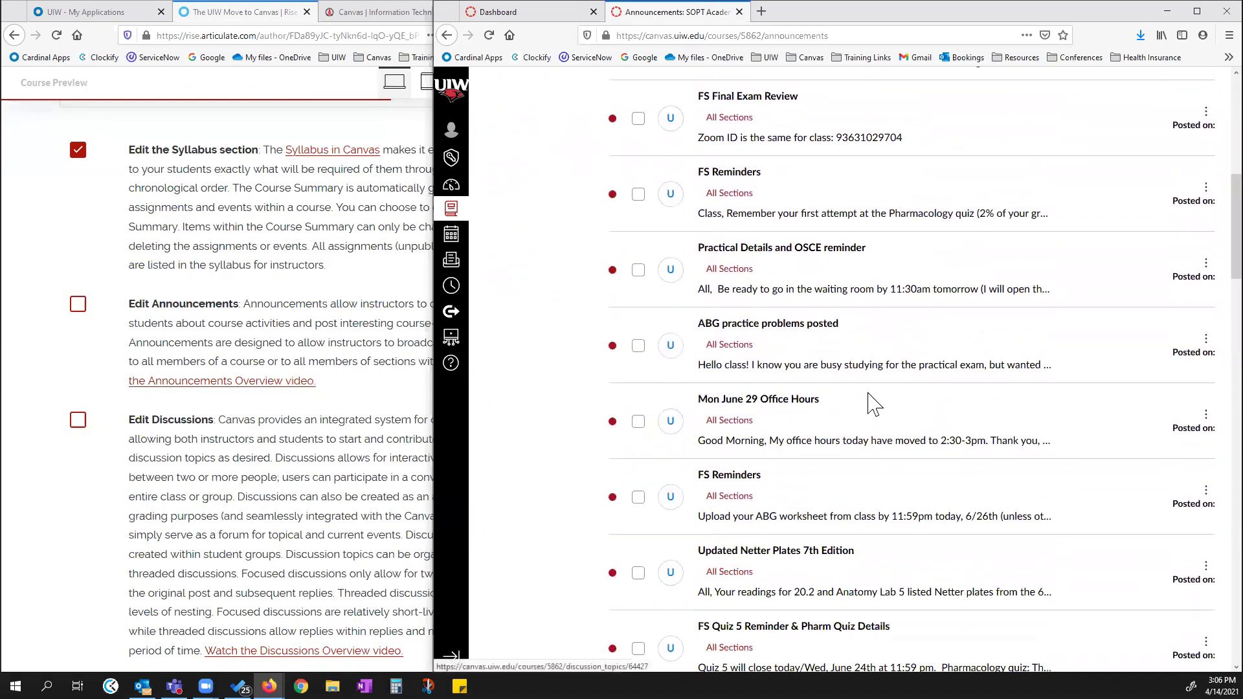
{"action": "scroll", "coordinate": [870, 398], "scroll_direction": "up", "scroll_amount": 1}
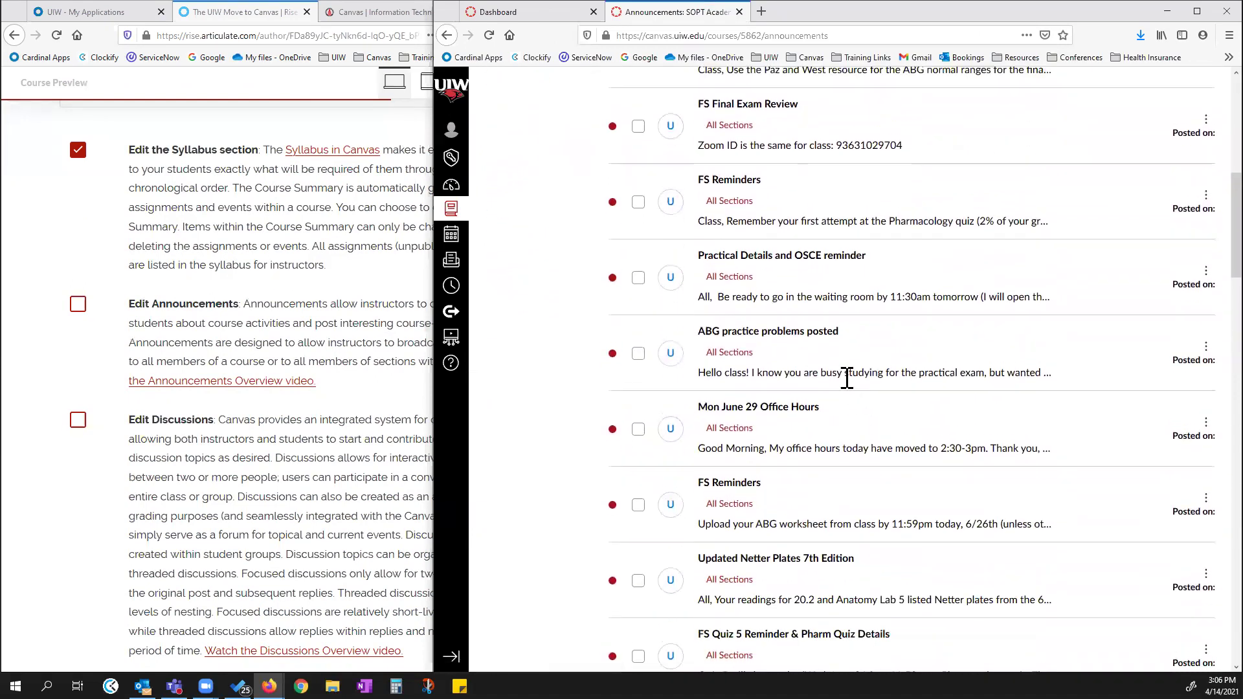
{"action": "scroll", "coordinate": [906, 421], "scroll_direction": "down", "scroll_amount": 2}
{"action": "scroll", "coordinate": [901, 479], "scroll_direction": "down", "scroll_amount": 2}
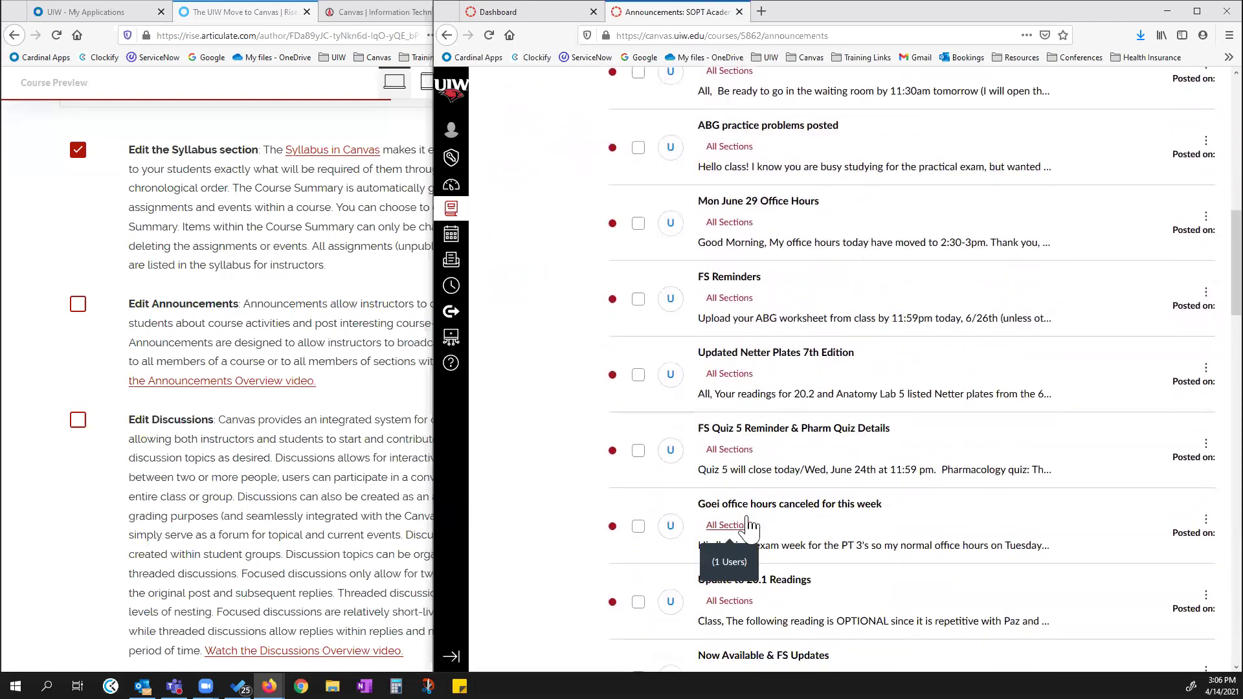
{"action": "scroll", "coordinate": [744, 528], "scroll_direction": "down", "scroll_amount": 1}
{"action": "scroll", "coordinate": [782, 593], "scroll_direction": "down", "scroll_amount": 10}
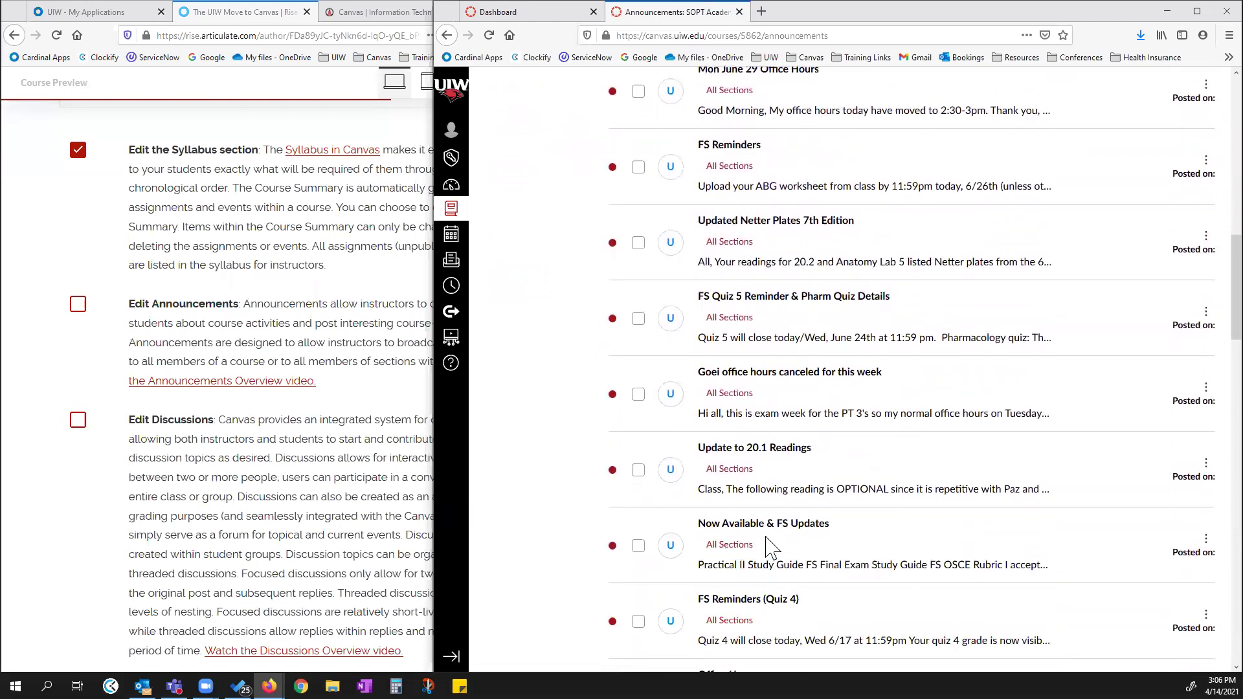
{"action": "scroll", "coordinate": [785, 578], "scroll_direction": "down", "scroll_amount": 15}
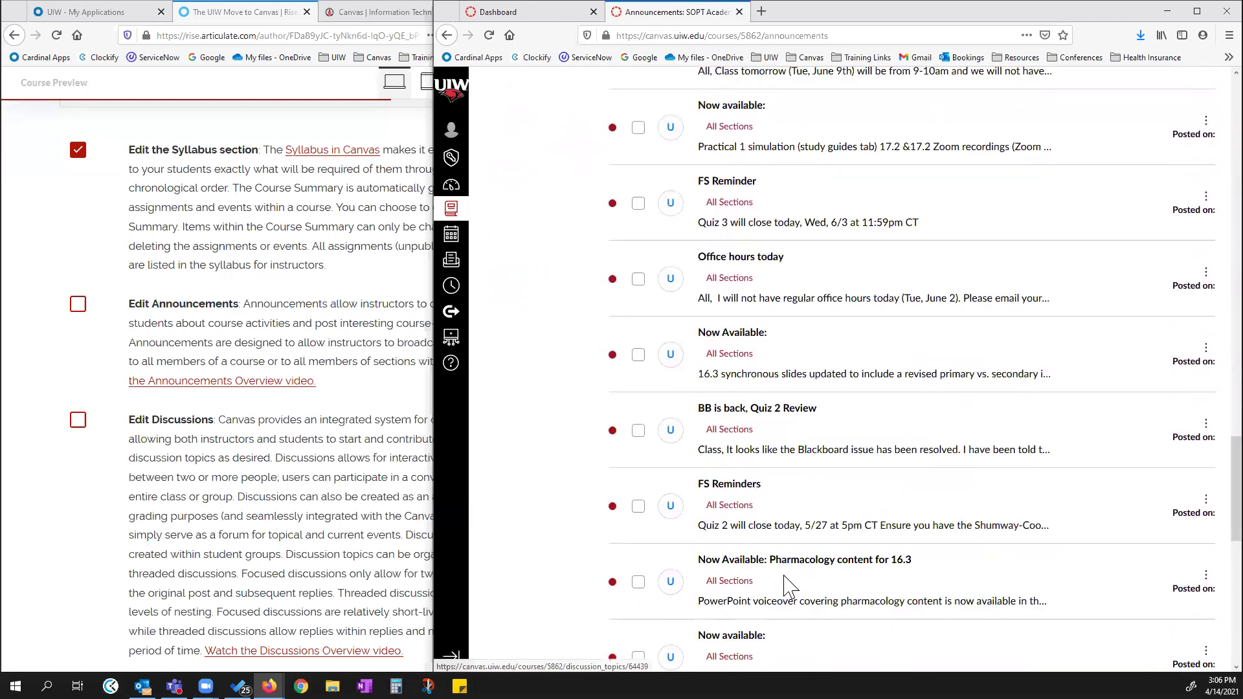
{"action": "scroll", "coordinate": [751, 505], "scroll_direction": "down", "scroll_amount": 3}
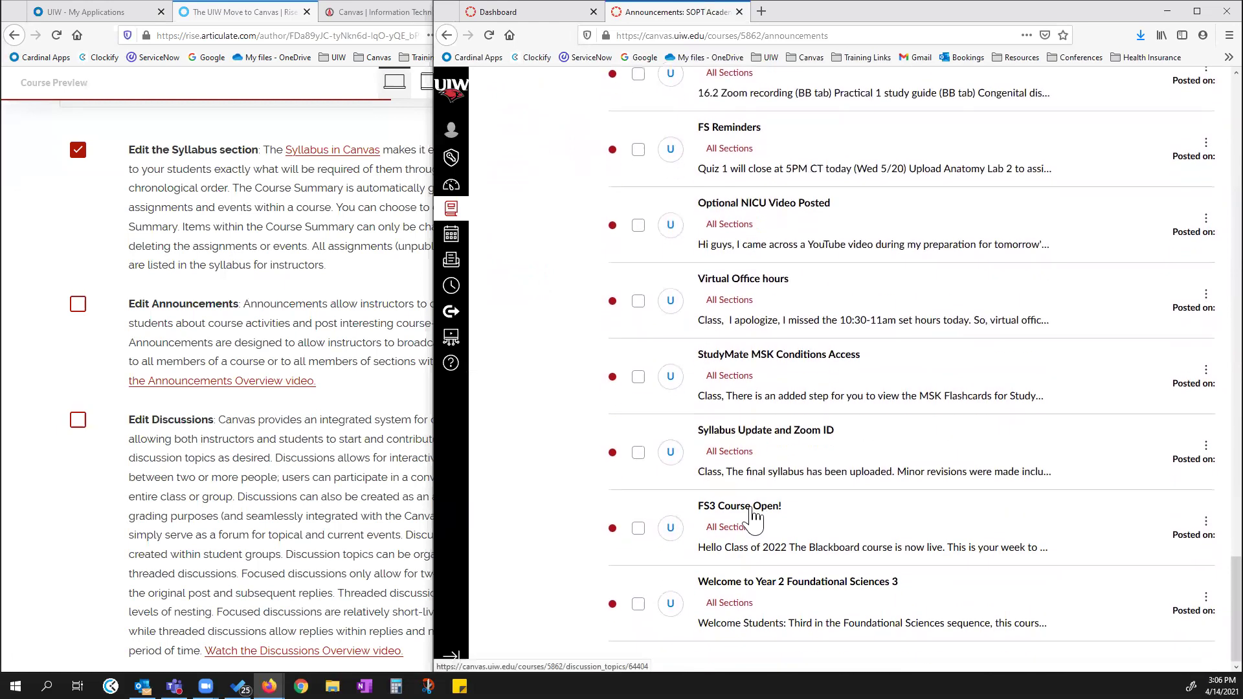
{"action": "left_click", "coordinate": [745, 585]}
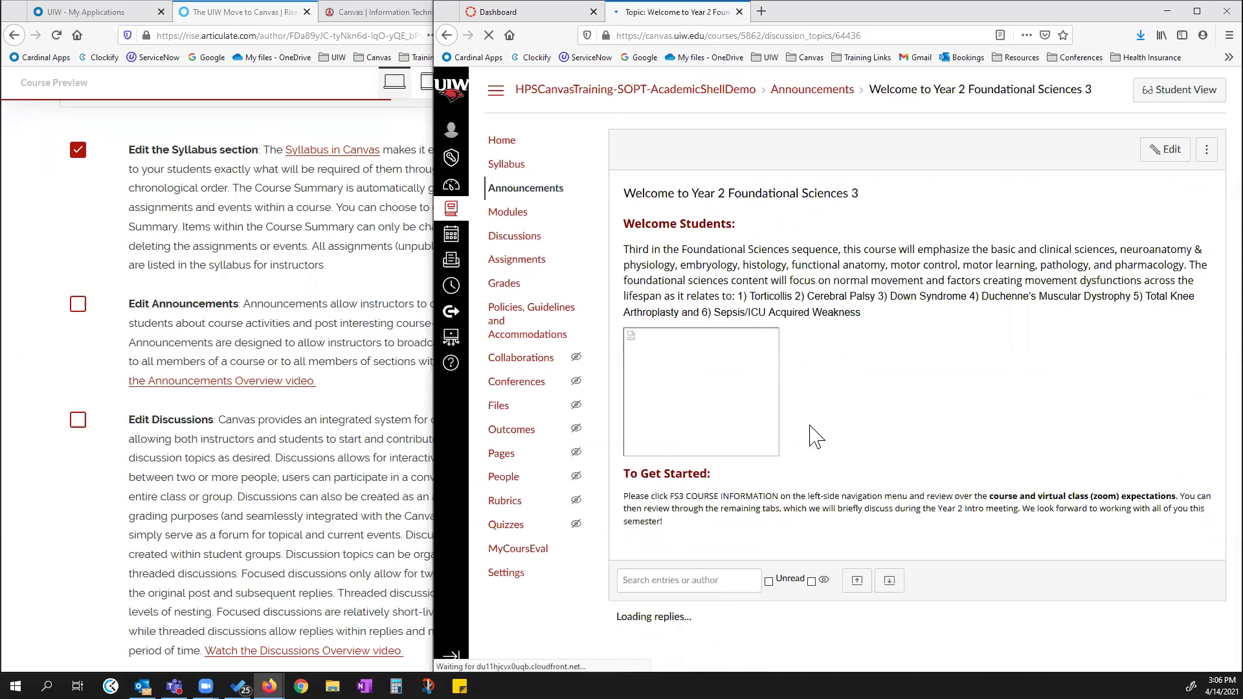
{"action": "left_click", "coordinate": [1160, 153]}
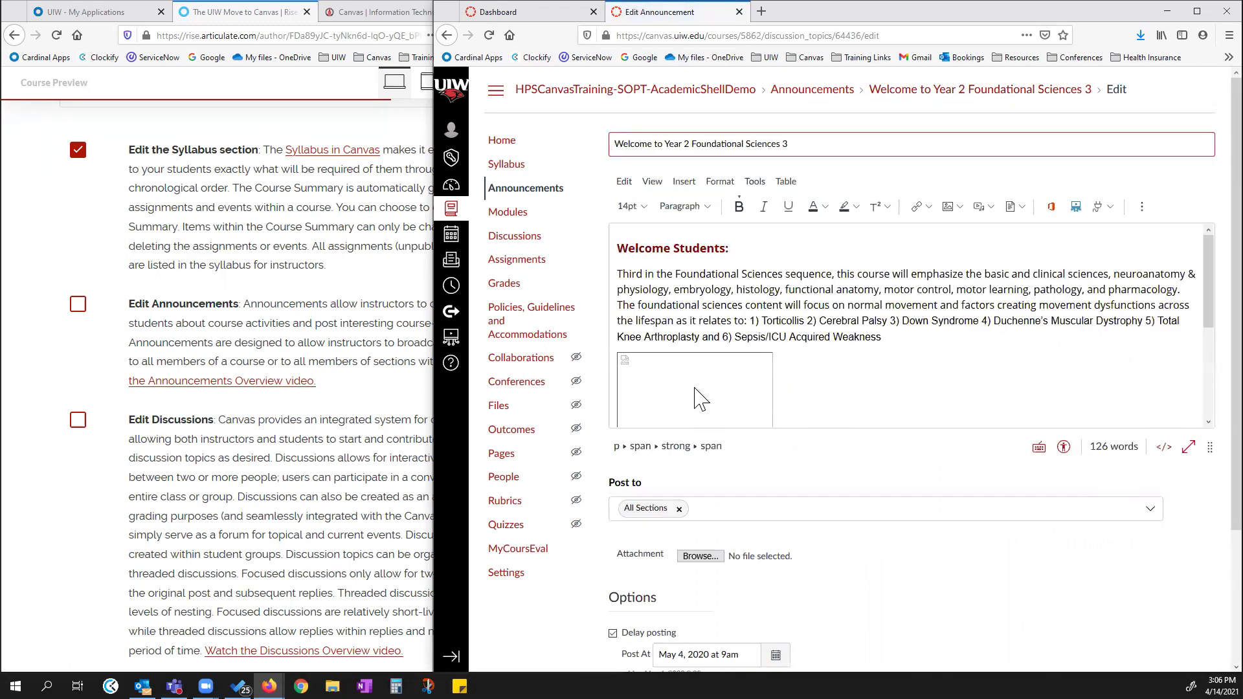
{"action": "left_click", "coordinate": [700, 397]}
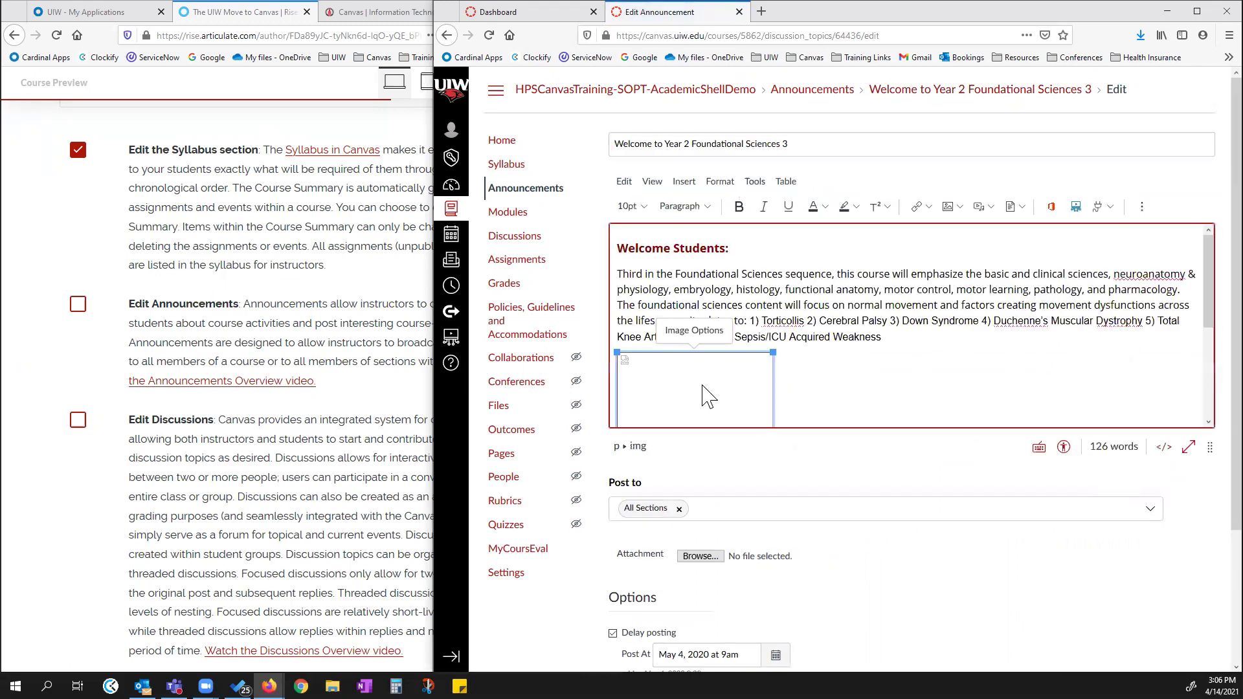
{"action": "left_click", "coordinate": [715, 334]}
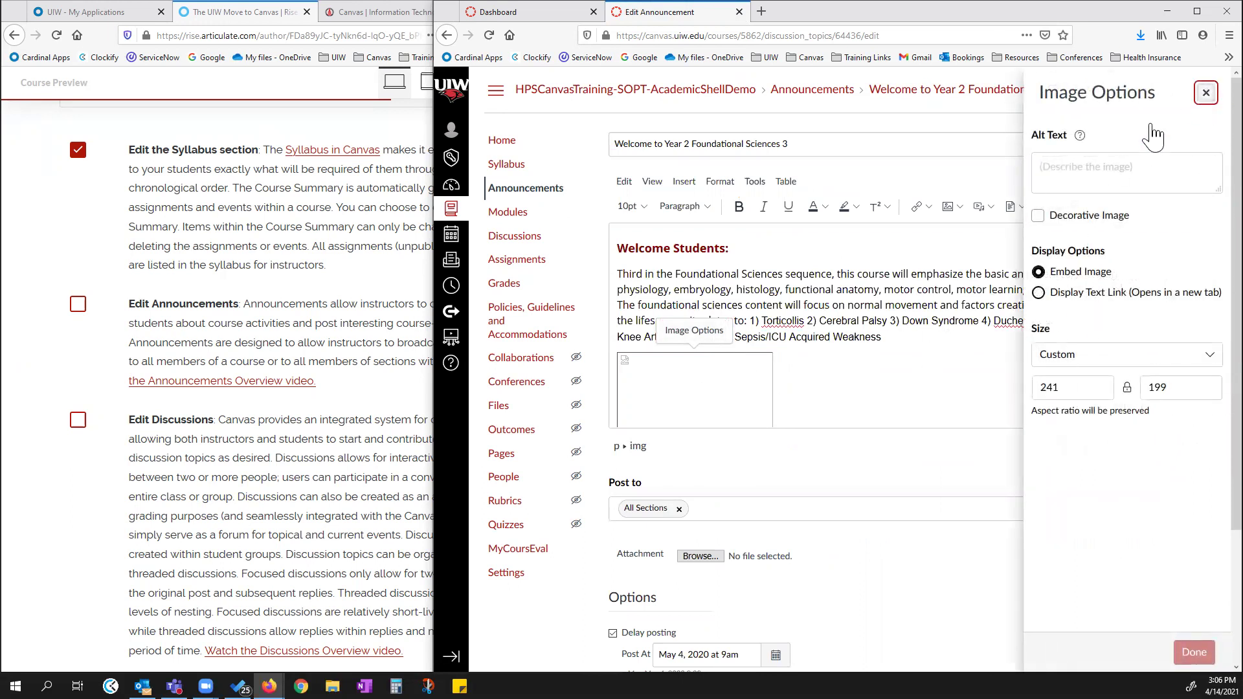
{"action": "left_click", "coordinate": [1205, 93]}
{"action": "left_click", "coordinate": [814, 399]}
Delete the broken image above the To Get Started heading and leave one blank line in its place.
{"action": "left_click", "coordinate": [690, 419]}
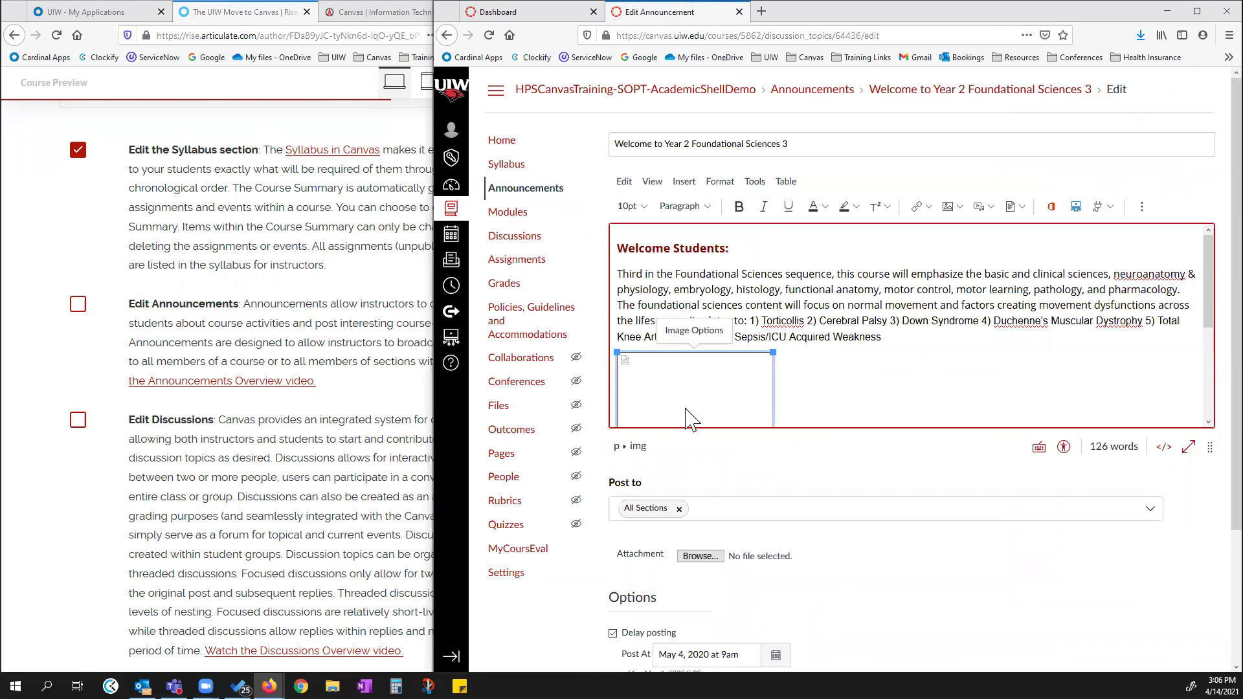
{"action": "key", "text": "Delete"}
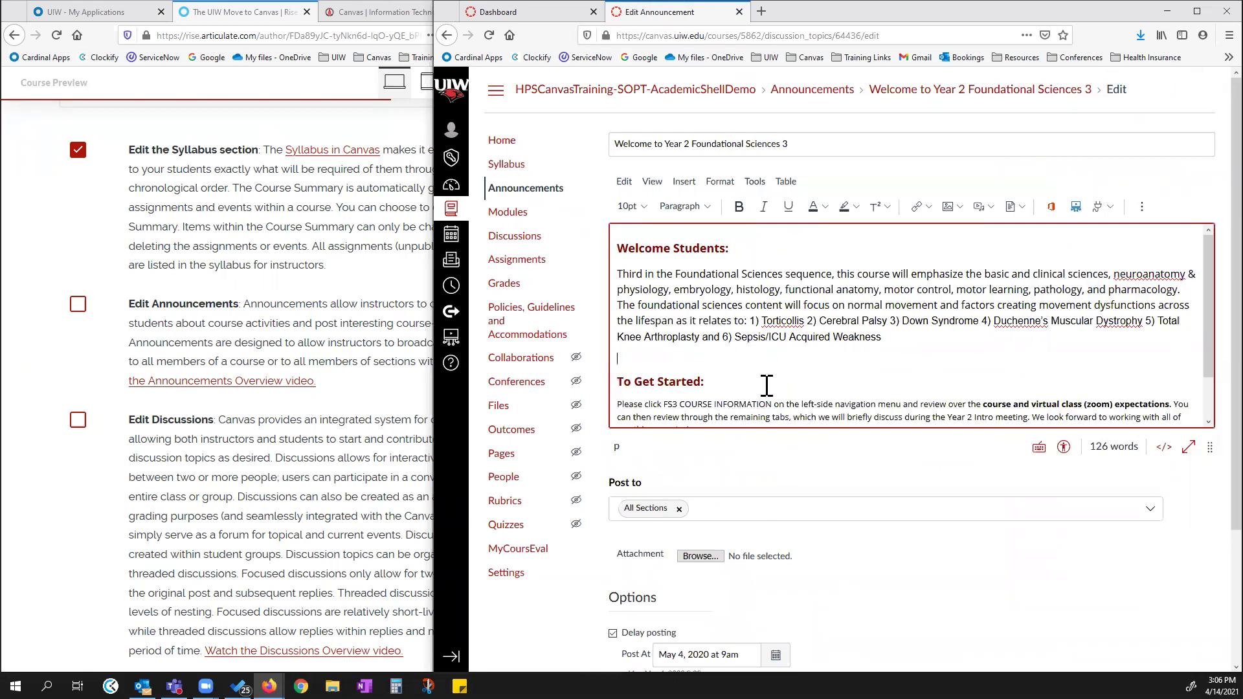
{"action": "key", "text": "BackSpace"}
{"action": "key", "text": "Return"}
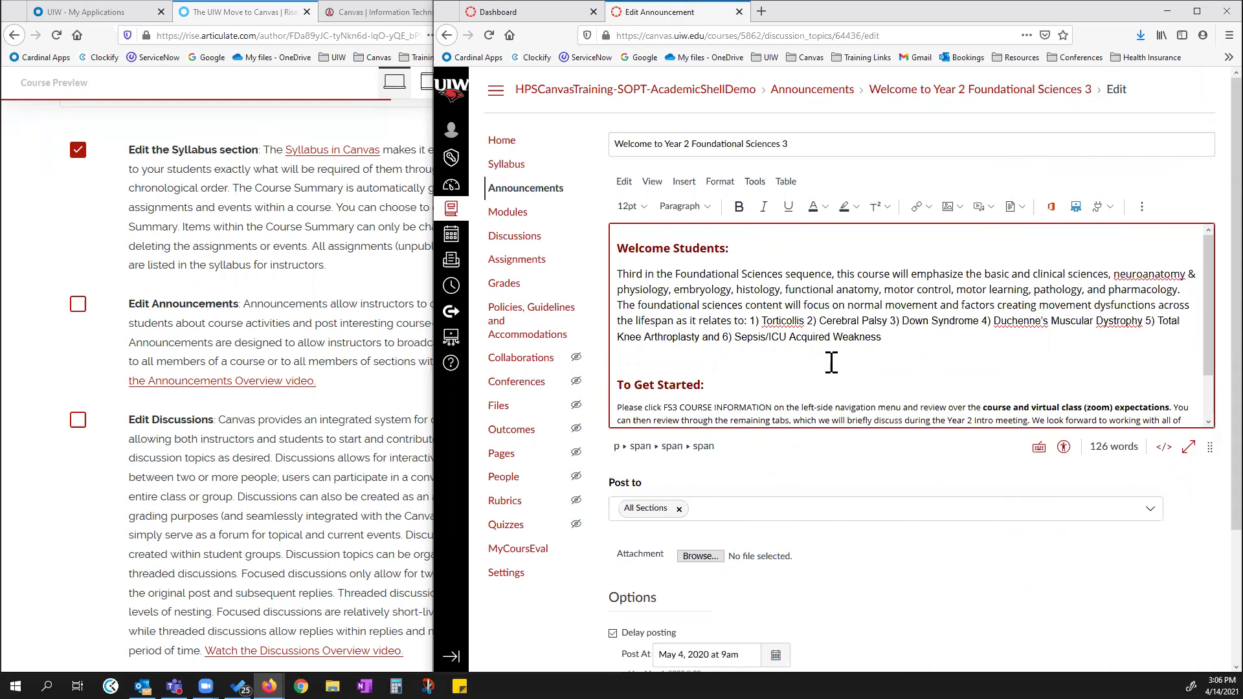
Enlarge the announcement's editing area and clear the formatting of the paragraph below Welcome Students.
{"action": "scroll", "coordinate": [936, 312], "scroll_direction": "down", "scroll_amount": 4}
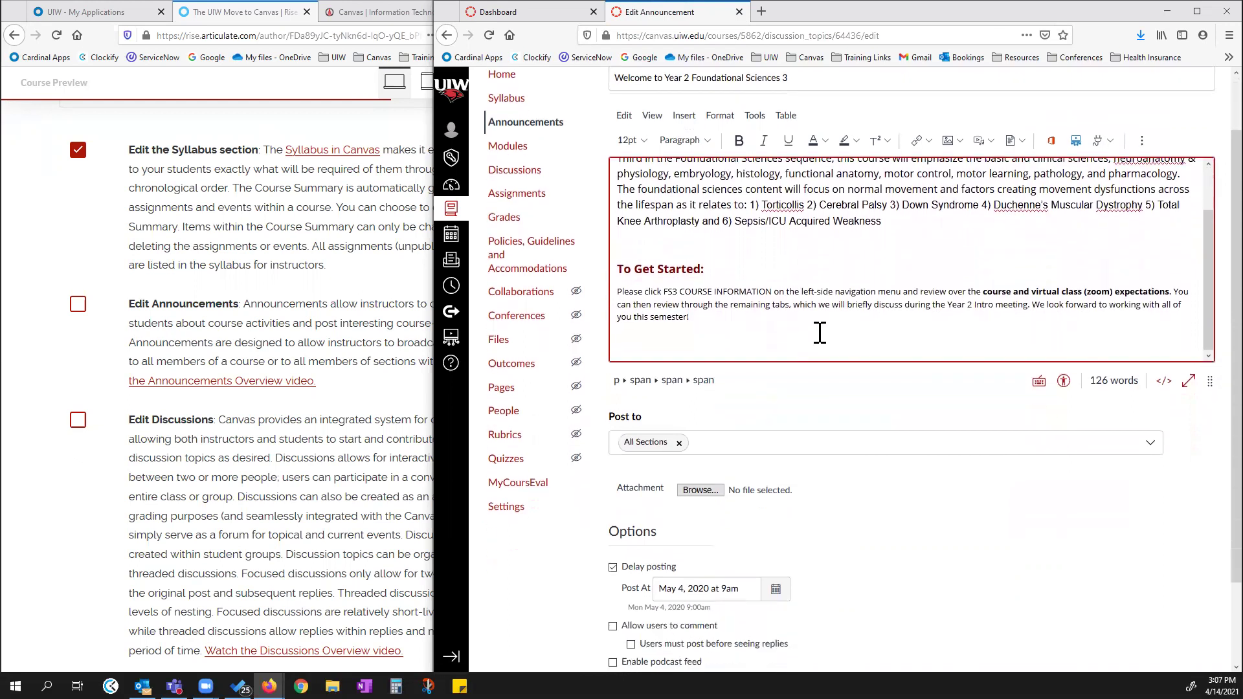
{"action": "left_click_drag", "start_coordinate": [1209, 382], "coordinate": [1208, 531]}
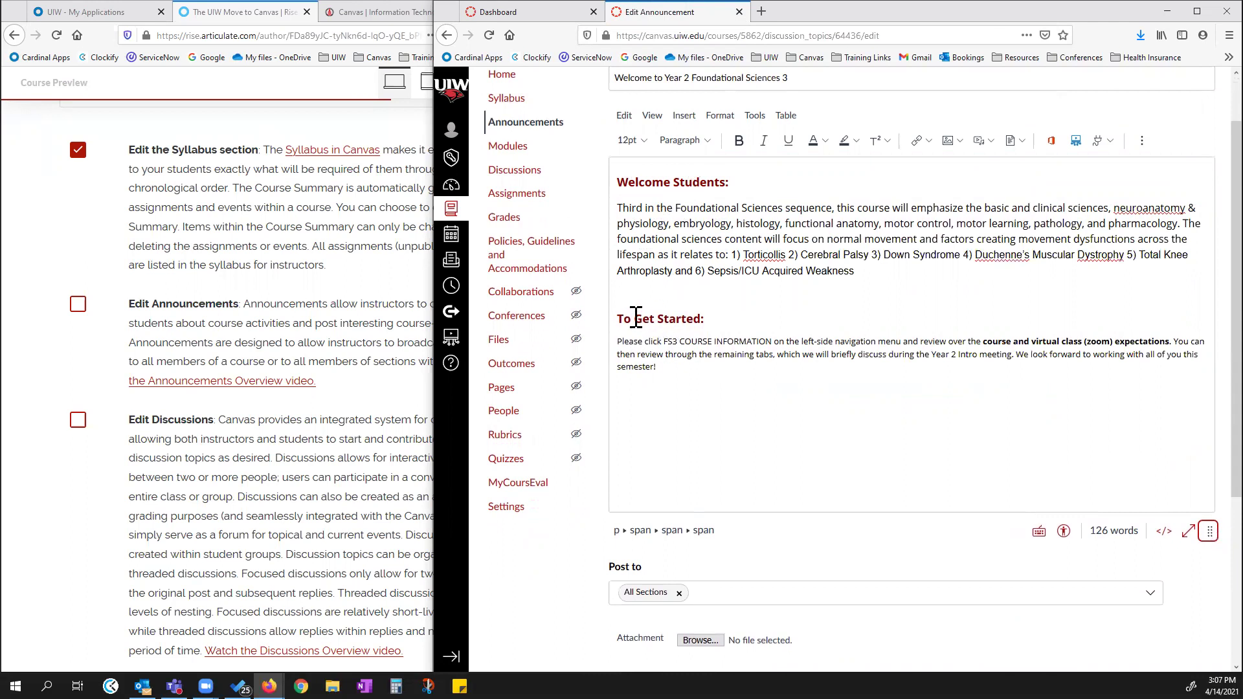
{"action": "left_click", "coordinate": [634, 226]}
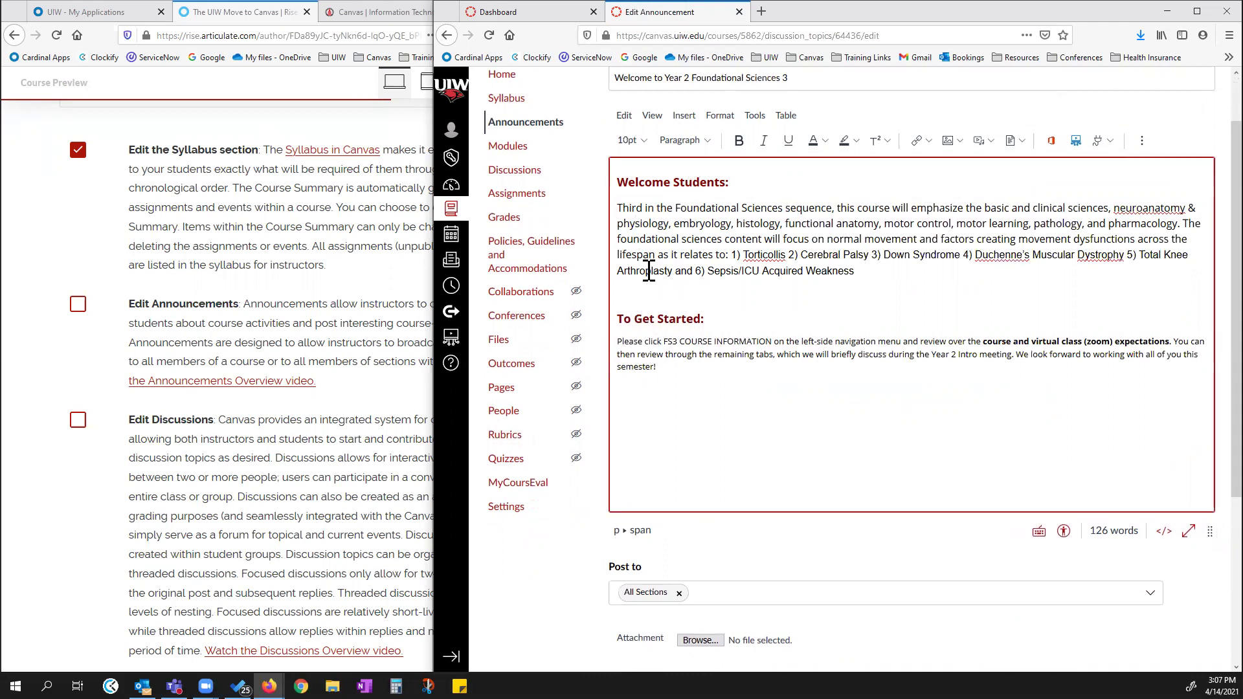
{"action": "left_click_drag", "start_coordinate": [617, 208], "coordinate": [874, 280]}
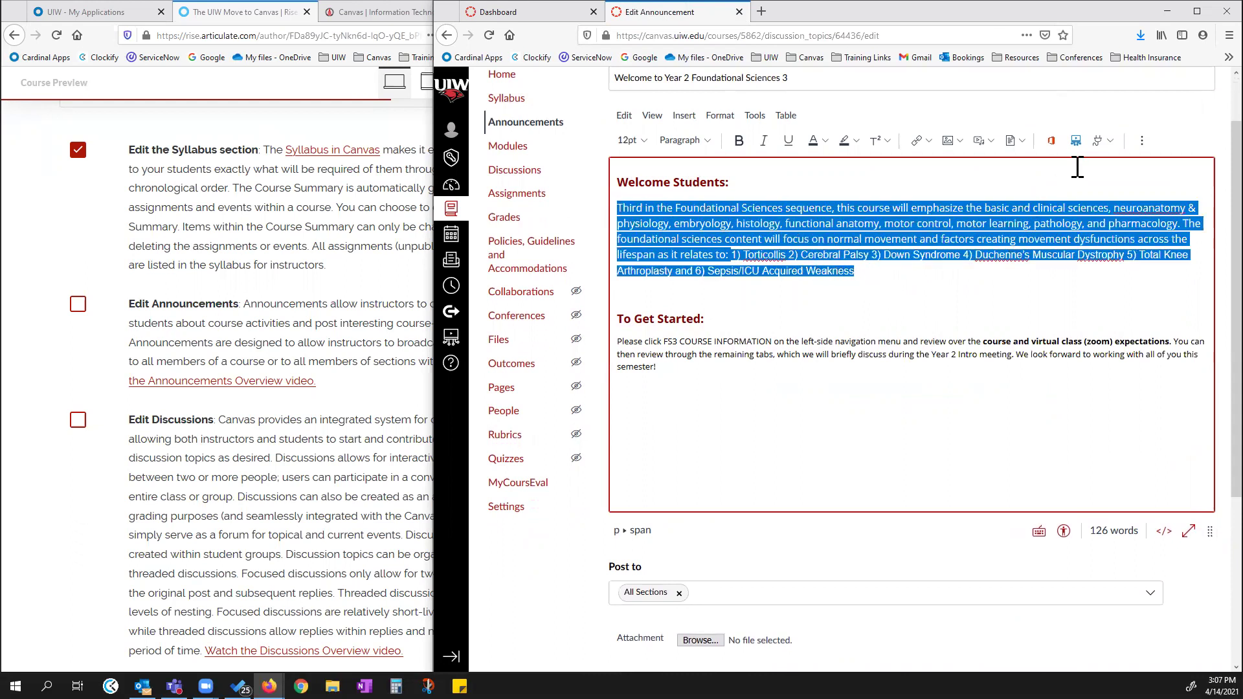
{"action": "left_click", "coordinate": [1142, 141]}
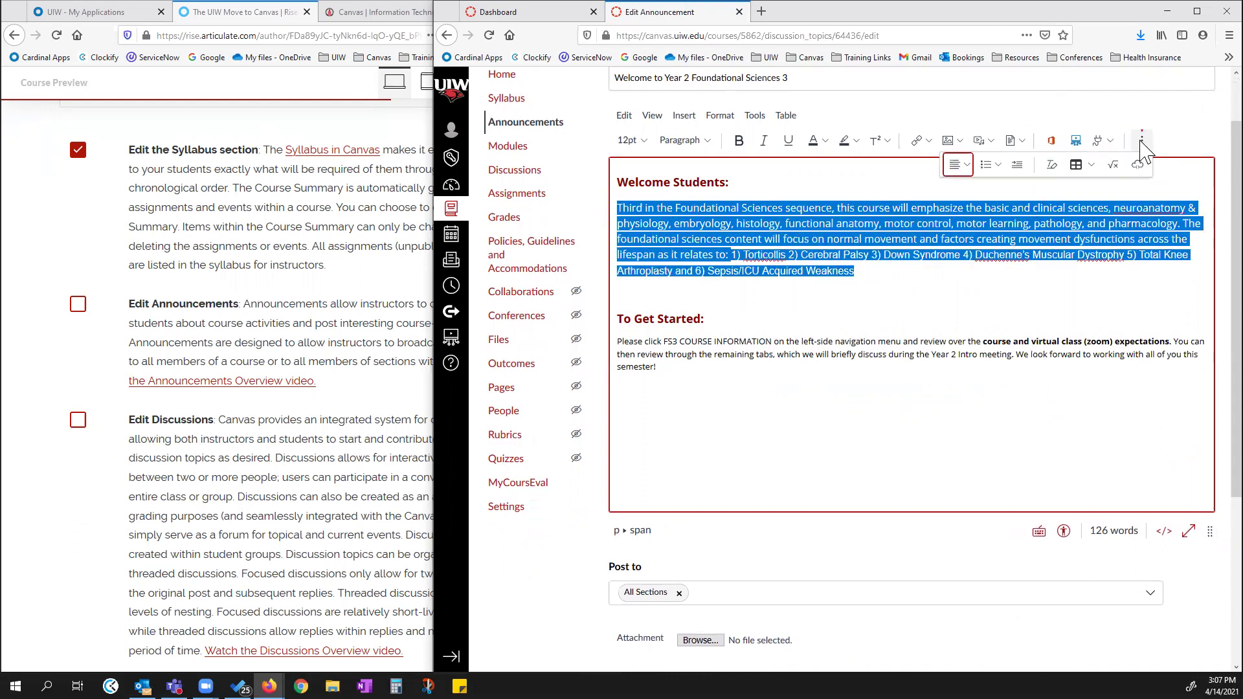
{"action": "left_click", "coordinate": [1051, 166]}
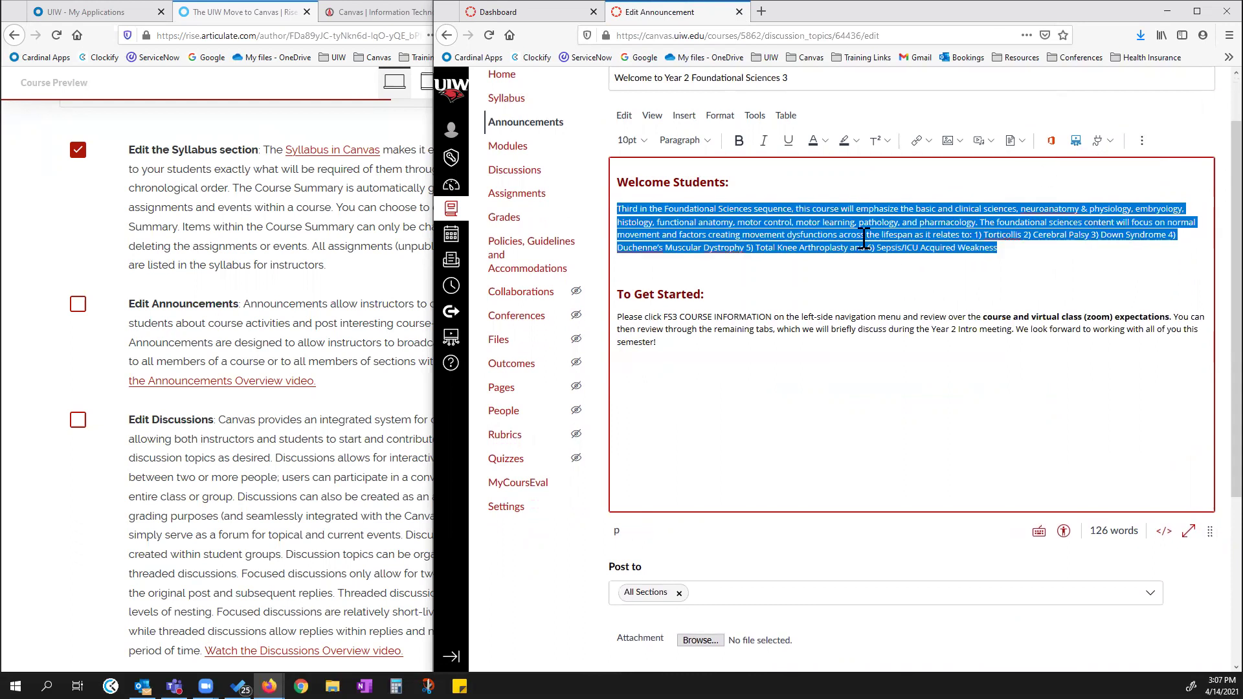
{"action": "left_click", "coordinate": [781, 205]}
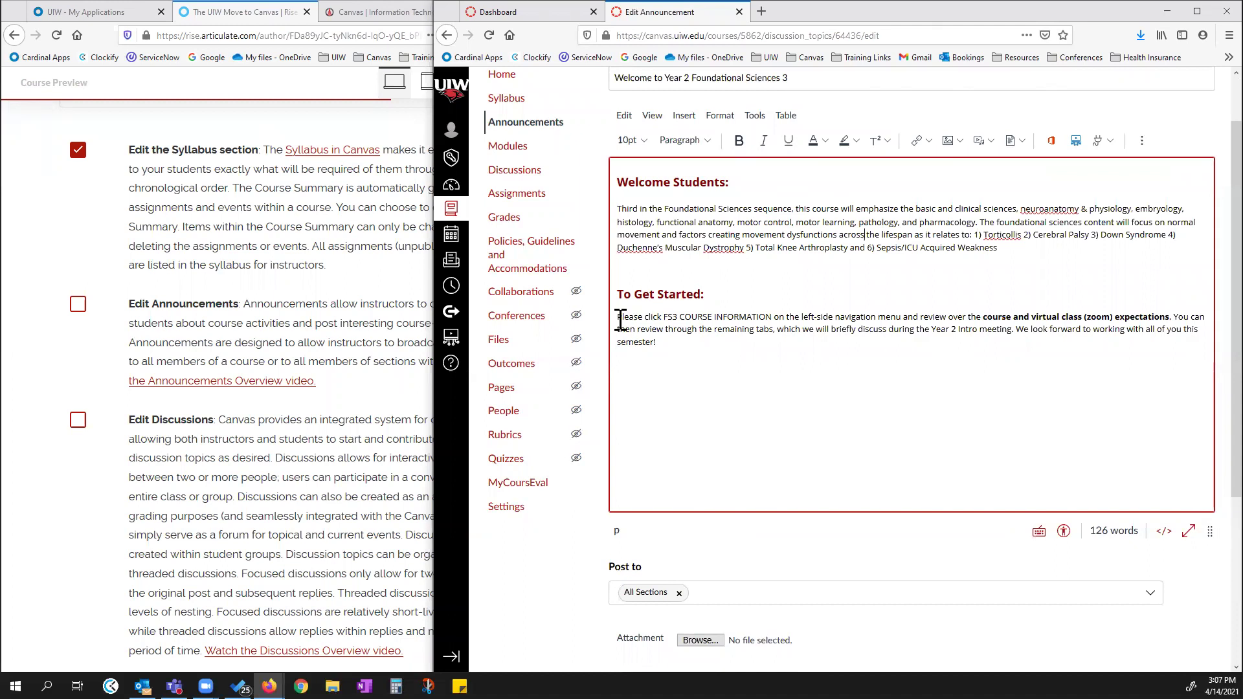
Clear the formatting of the paragraph below the To Get Started heading.
{"action": "left_click_drag", "start_coordinate": [620, 317], "coordinate": [699, 353]}
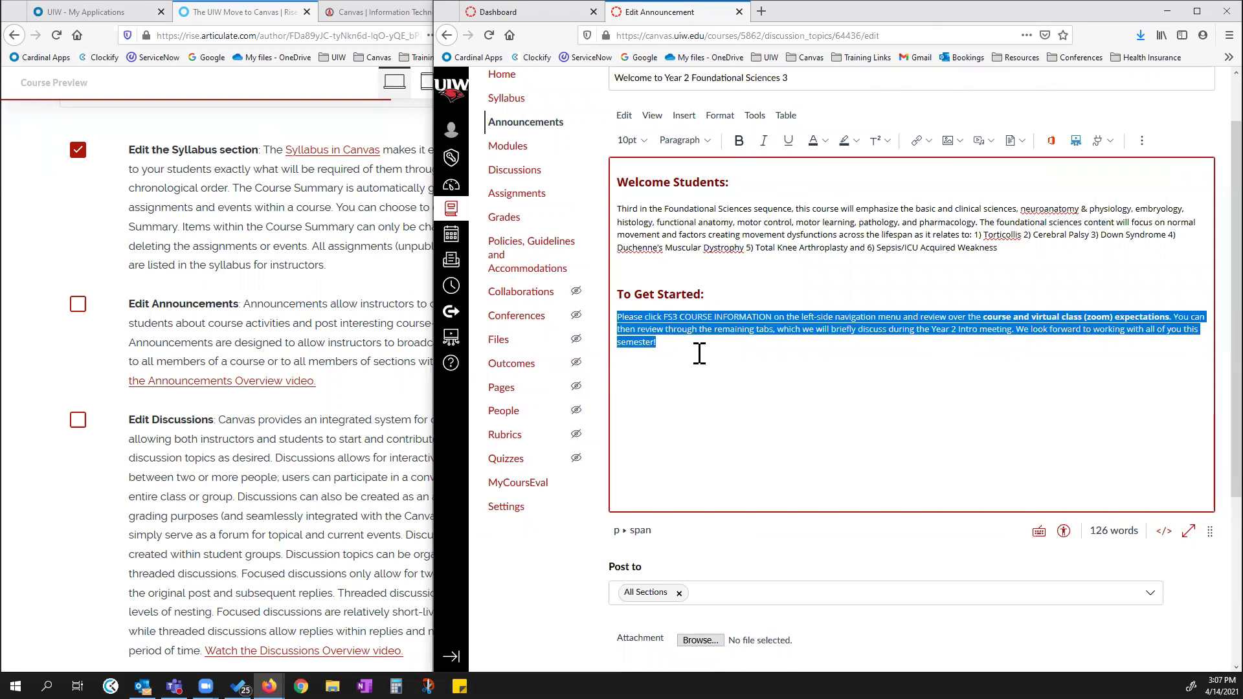
{"action": "left_click", "coordinate": [1142, 140]}
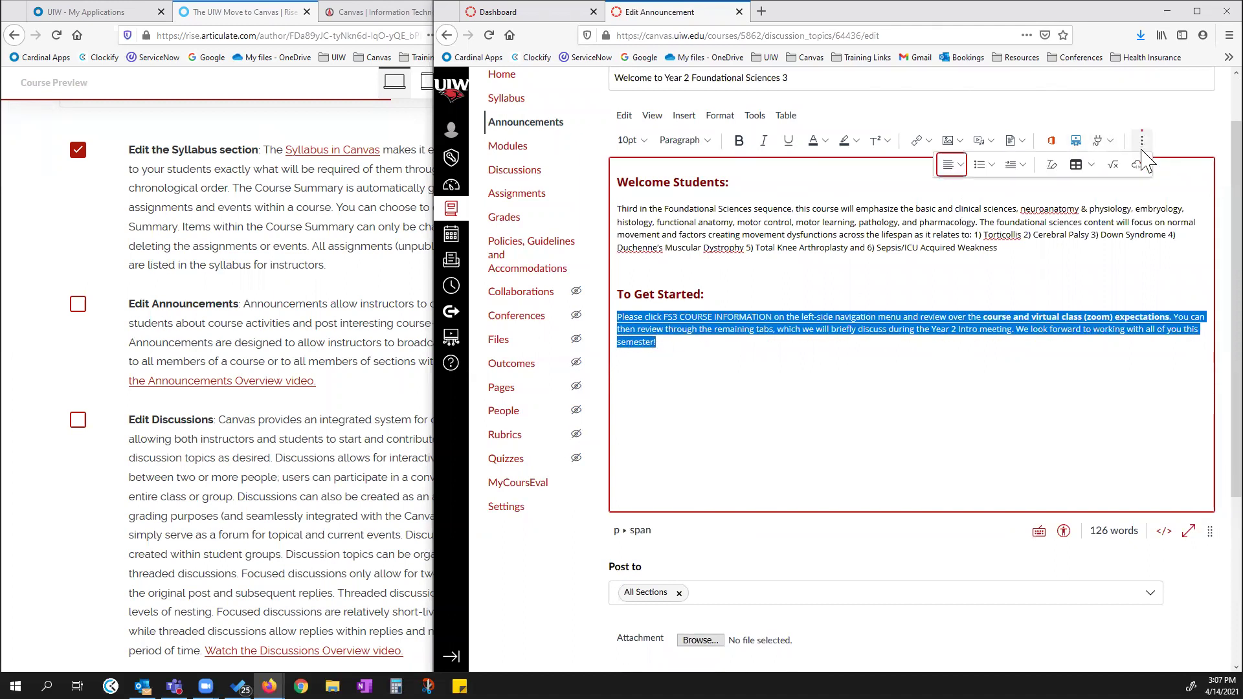
{"action": "left_click", "coordinate": [1051, 164]}
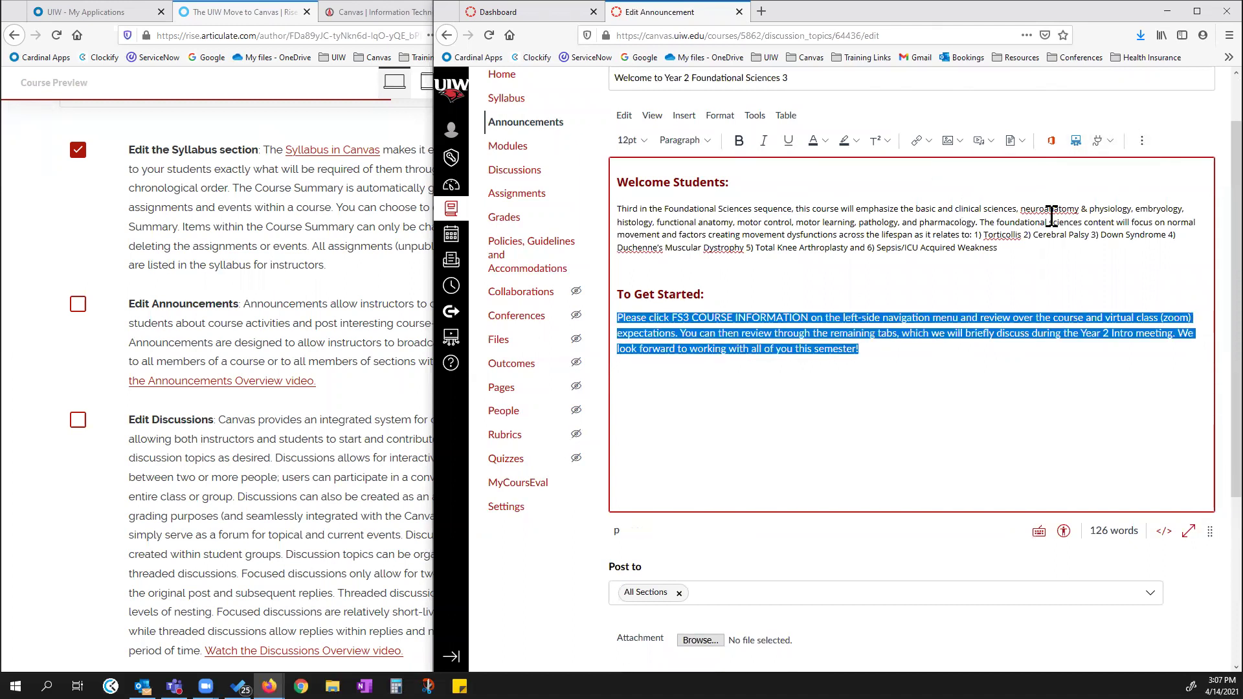
{"action": "left_click", "coordinate": [1142, 141]}
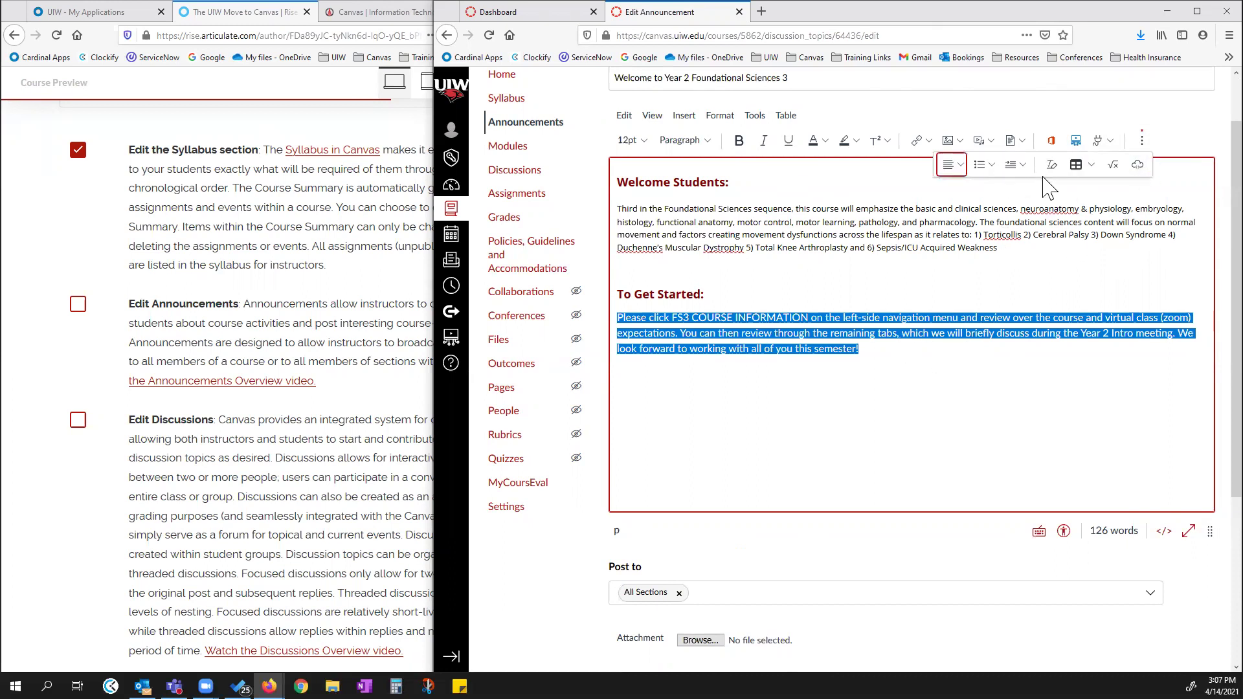
{"action": "left_click", "coordinate": [776, 349]}
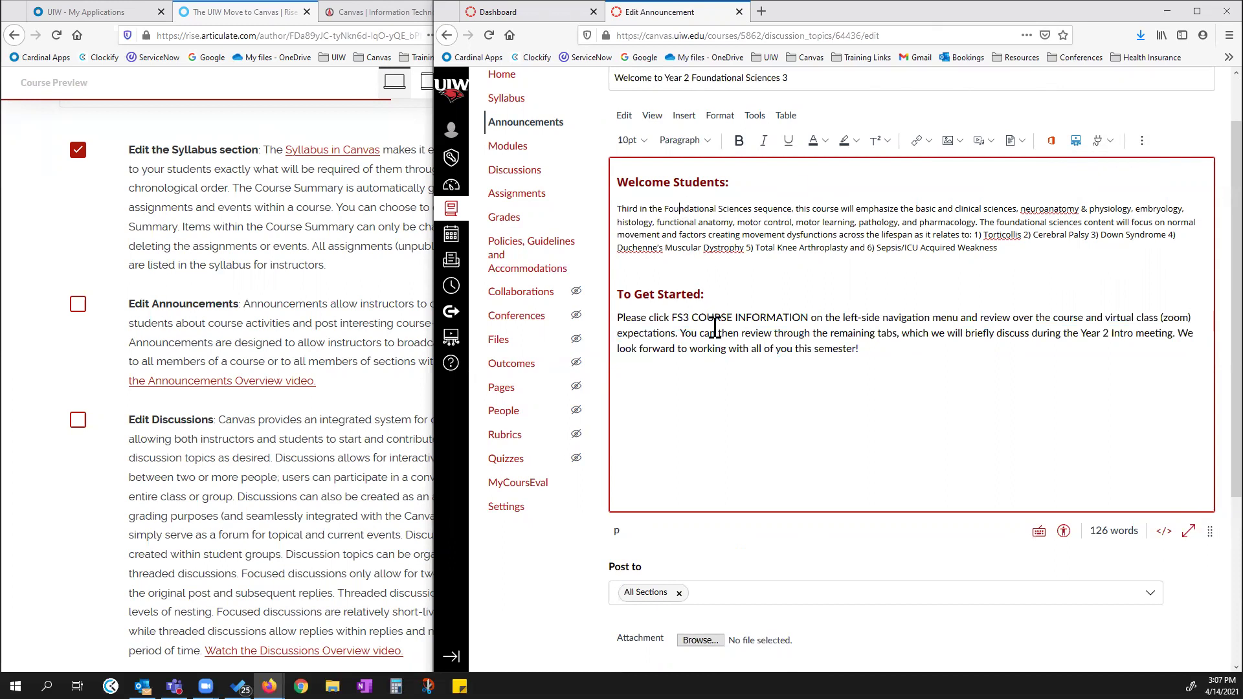
Set the font size of the paragraph below Welcome Students to 12pt.
{"action": "left_click", "coordinate": [742, 332]}
{"action": "left_click_drag", "start_coordinate": [615, 208], "coordinate": [1013, 249]}
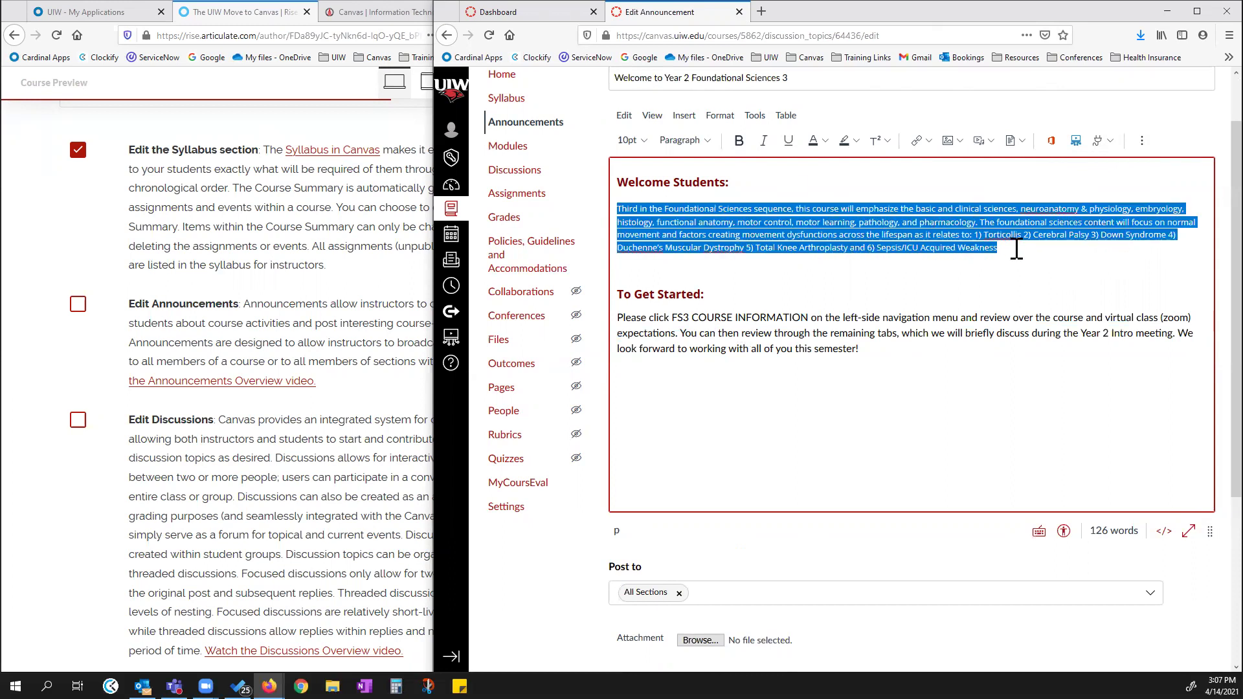
{"action": "left_click", "coordinate": [629, 140]}
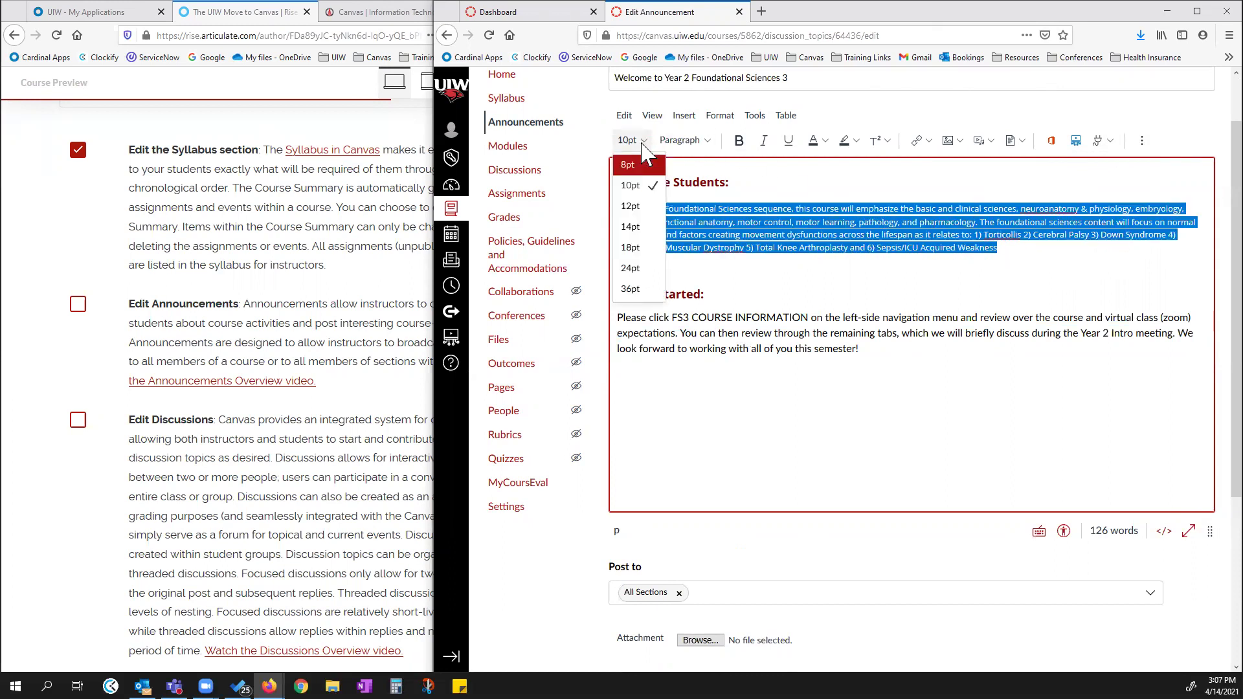
{"action": "left_click", "coordinate": [642, 211]}
{"action": "left_click", "coordinate": [718, 361]}
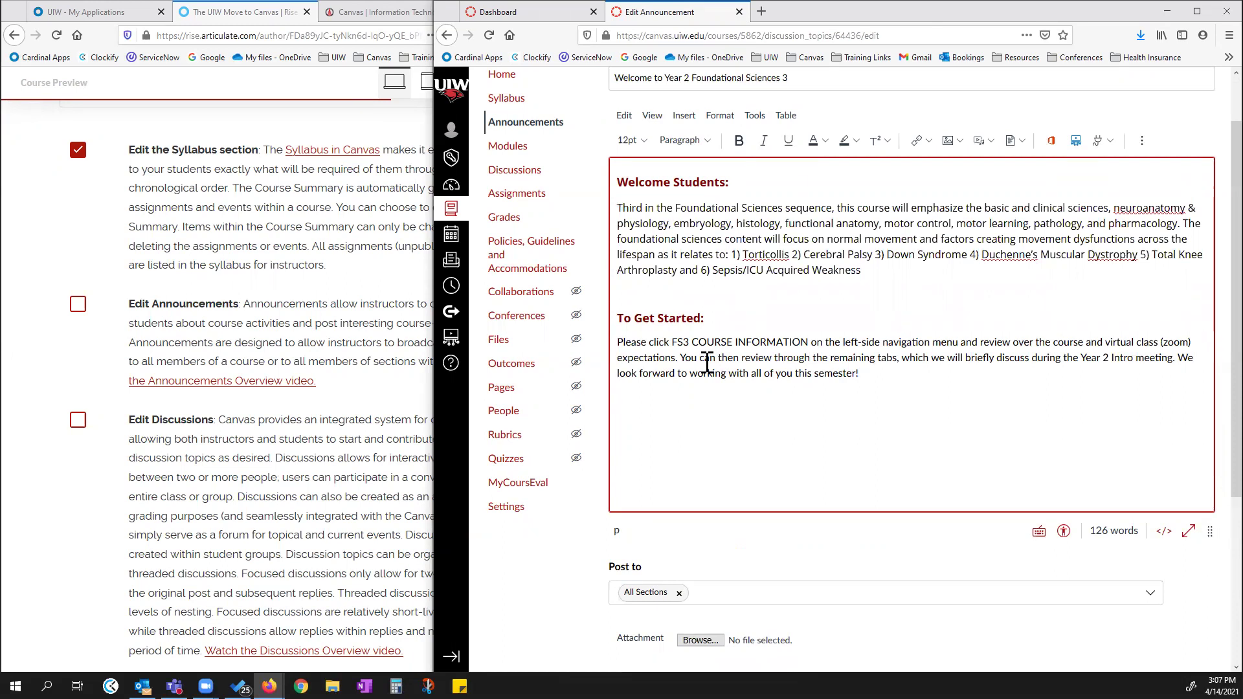
{"action": "left_click", "coordinate": [736, 254]}
{"action": "key", "text": "Return"}
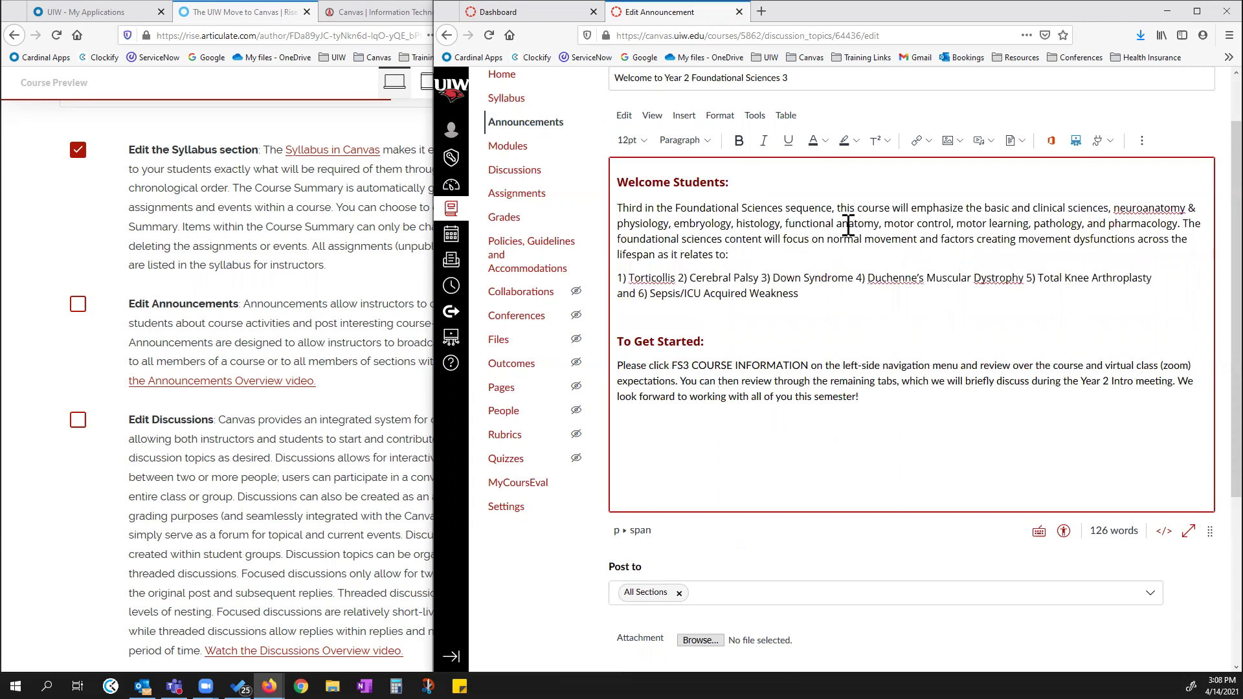
{"action": "left_click", "coordinate": [681, 277]}
{"action": "key", "text": "Return"}
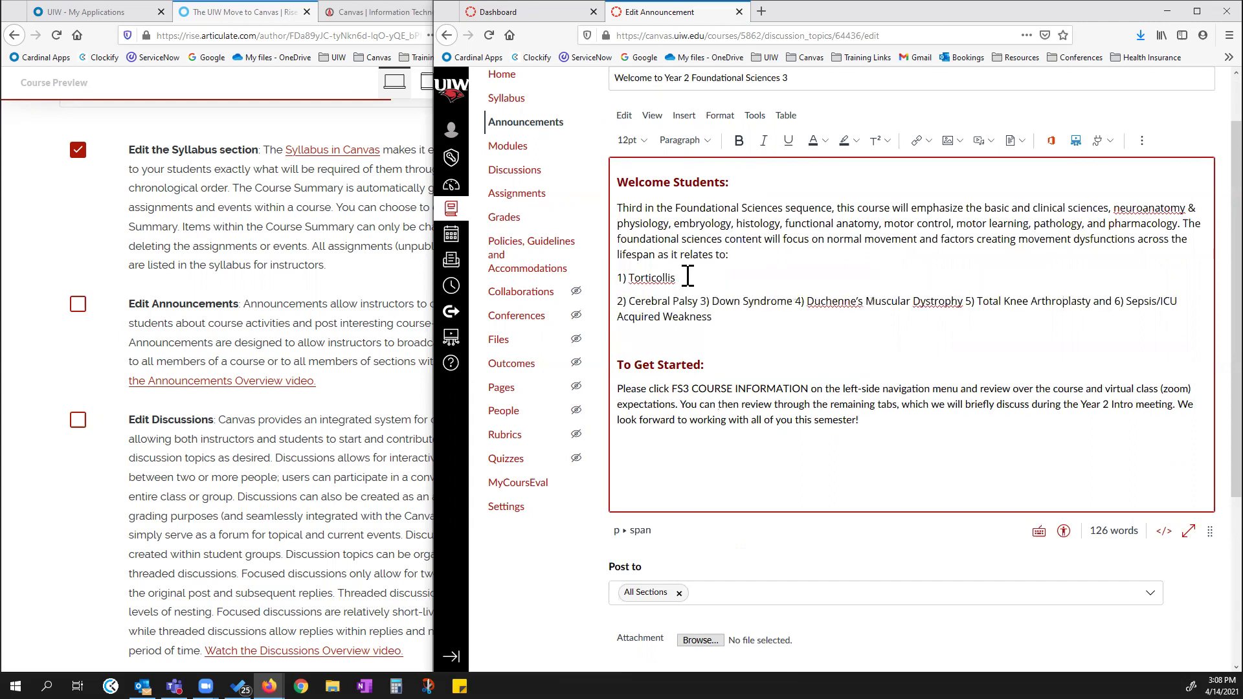
{"action": "key", "text": "BackSpace"}
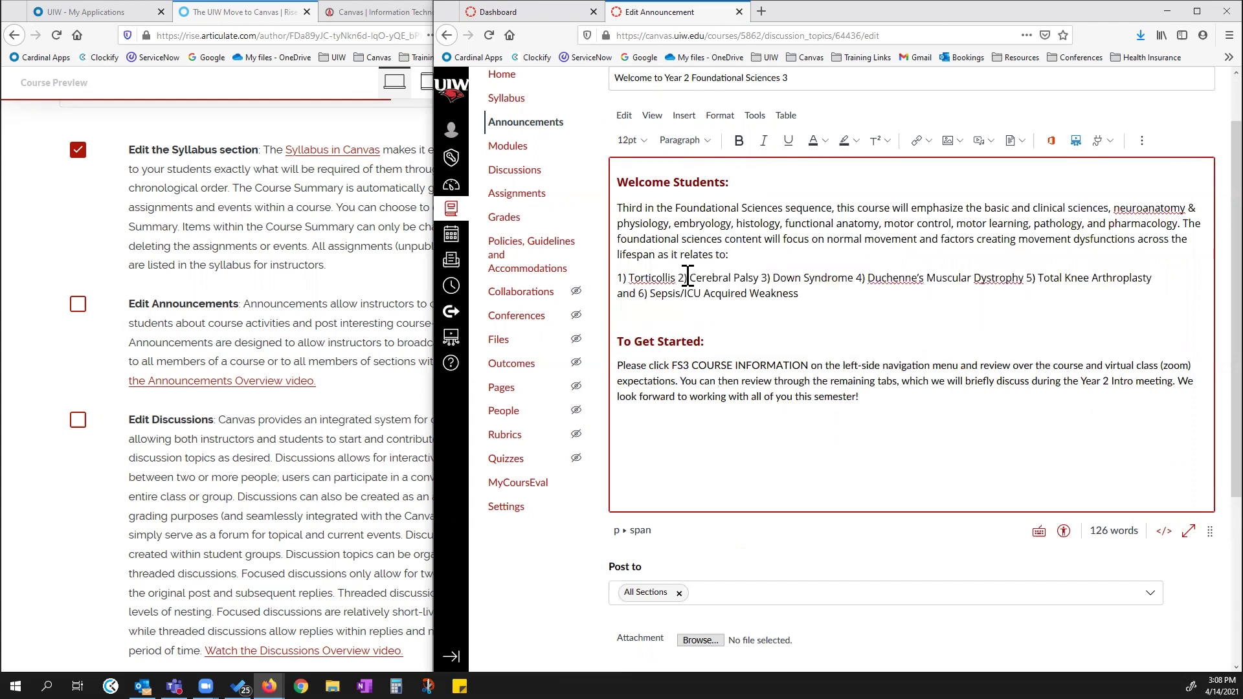
{"action": "key", "text": "Home"}
{"action": "key", "text": "BackSpace"}
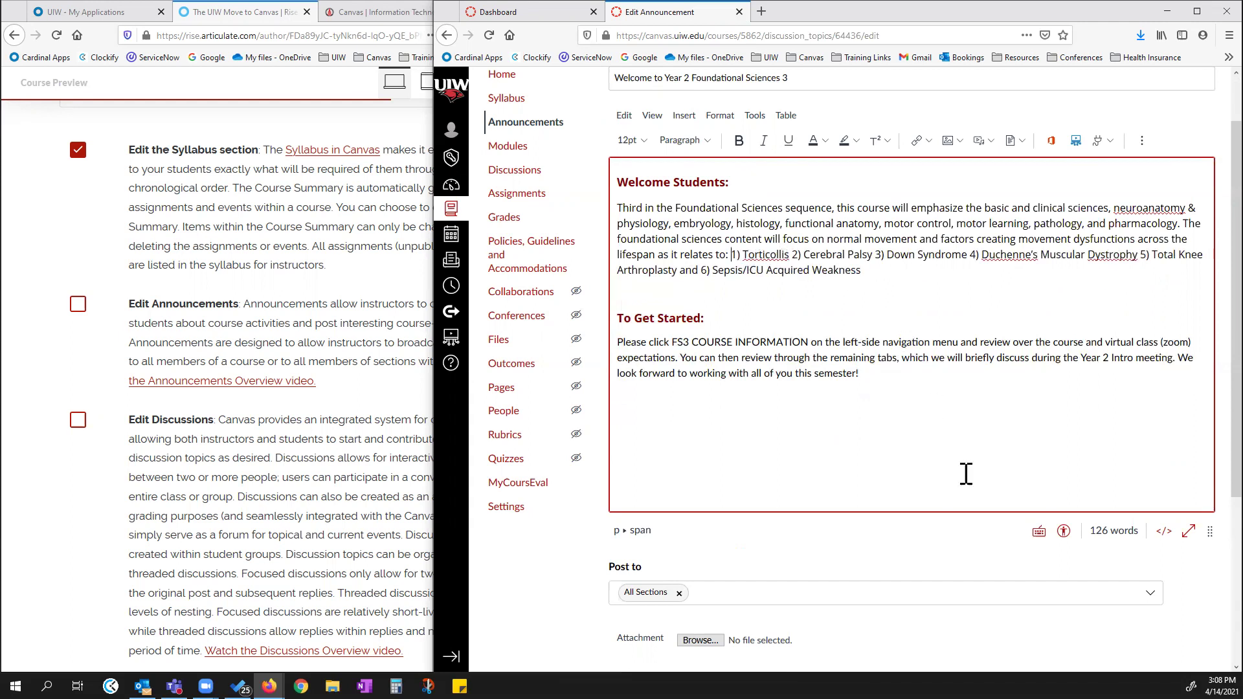
Delay the announcement's posting until May 3, 2021 at 9:00 am and save the announcement.
{"action": "left_click", "coordinate": [848, 466]}
{"action": "scroll", "coordinate": [979, 494], "scroll_direction": "down", "scroll_amount": 4}
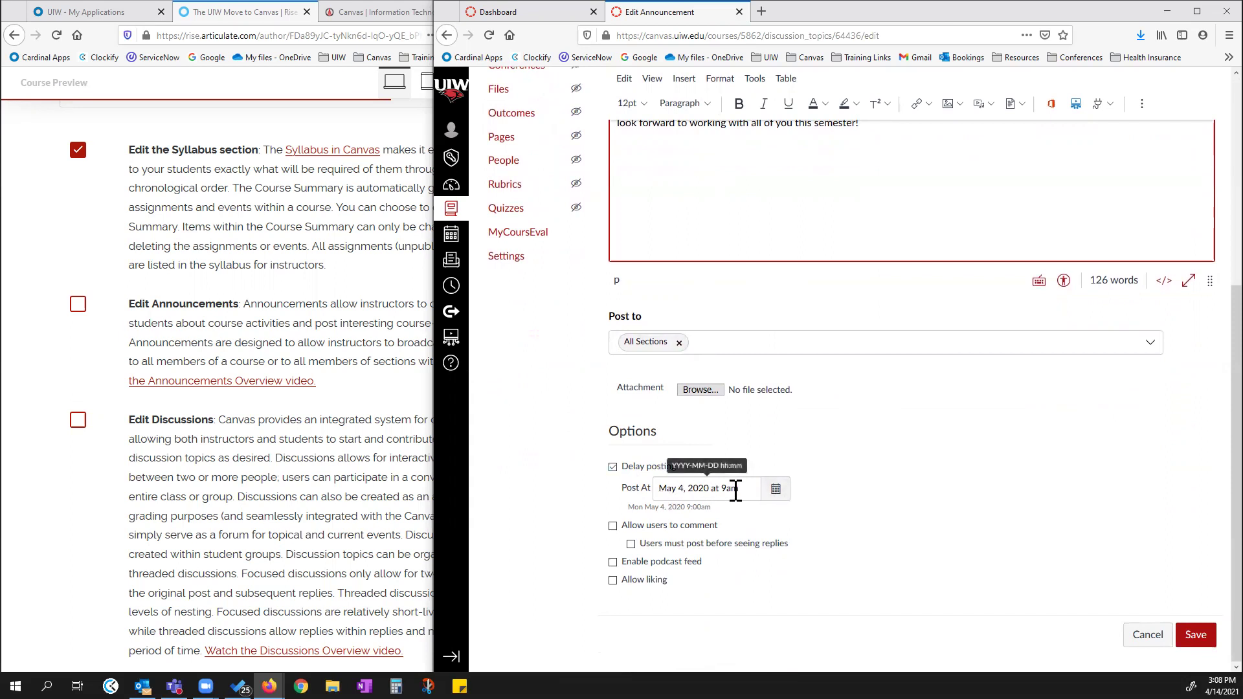
{"action": "left_click", "coordinate": [776, 488]}
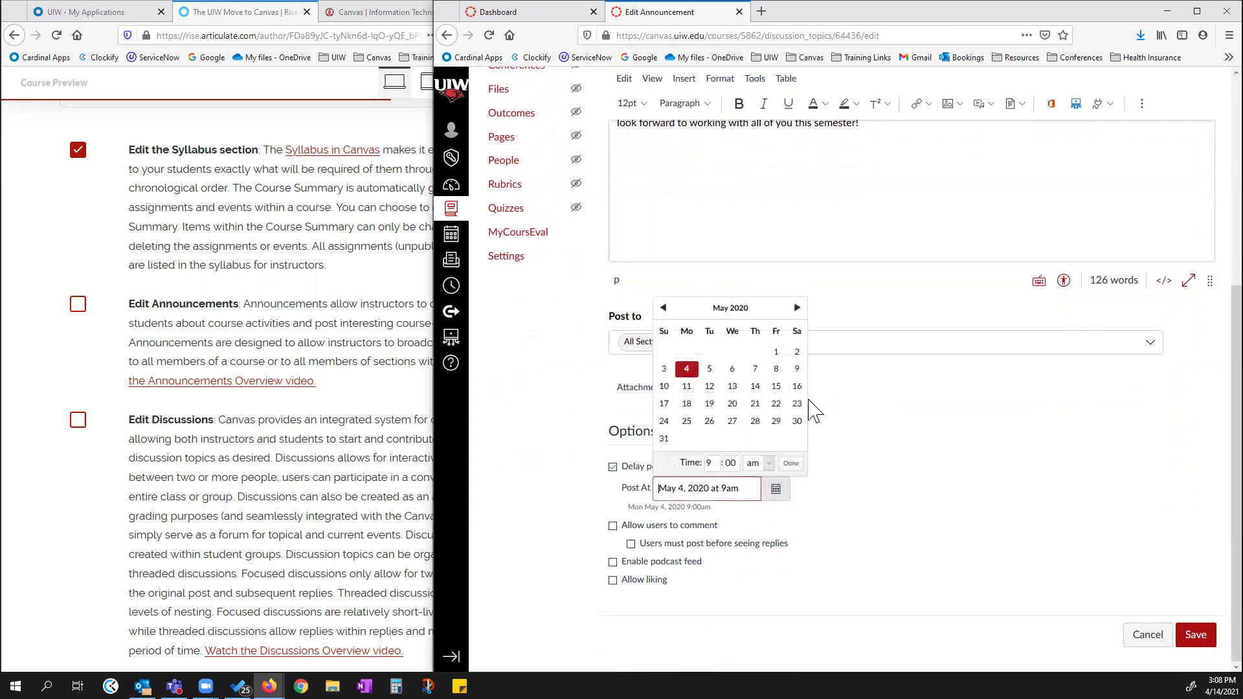
{"action": "left_click", "coordinate": [797, 308]}
{"action": "left_click", "coordinate": [797, 308]}
{"action": "left_click", "coordinate": [797, 308]}
{"action": "left_click", "coordinate": [797, 308]}
{"action": "left_click", "coordinate": [797, 308]}
{"action": "left_click", "coordinate": [797, 309]}
{"action": "left_click", "coordinate": [797, 308]}
{"action": "left_click", "coordinate": [797, 309]}
{"action": "left_click", "coordinate": [797, 309]}
{"action": "left_click", "coordinate": [797, 308]}
{"action": "left_click", "coordinate": [797, 308]}
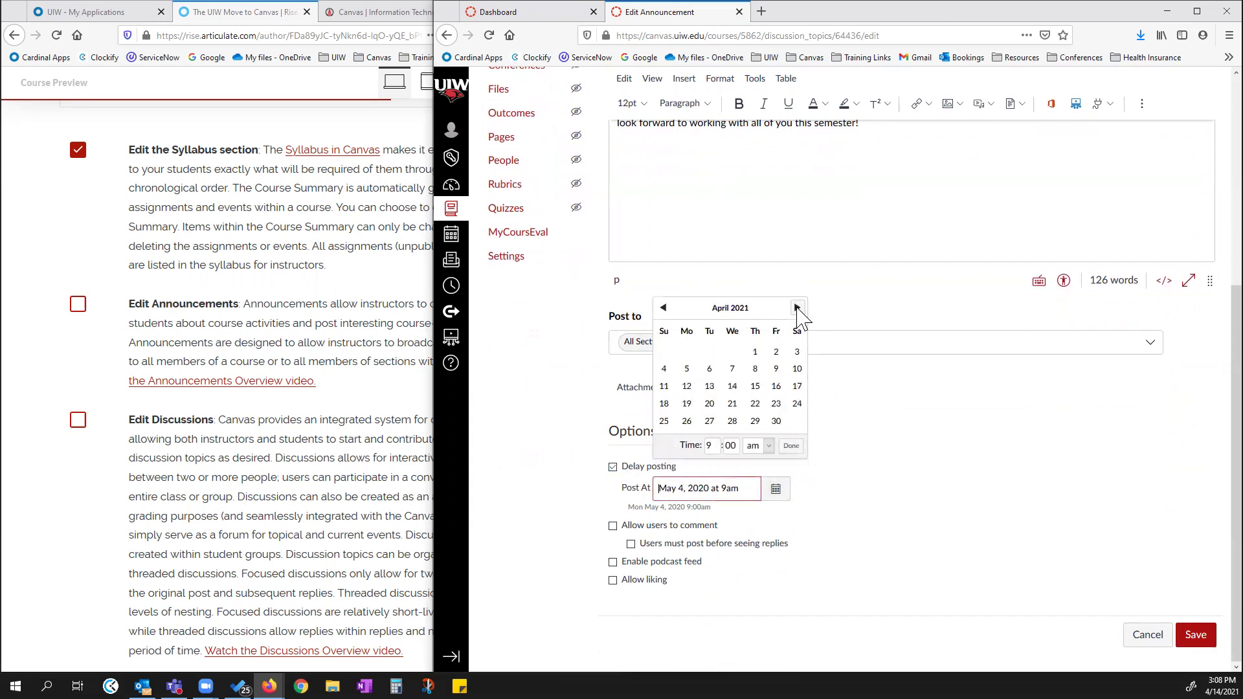
{"action": "left_click", "coordinate": [797, 308]}
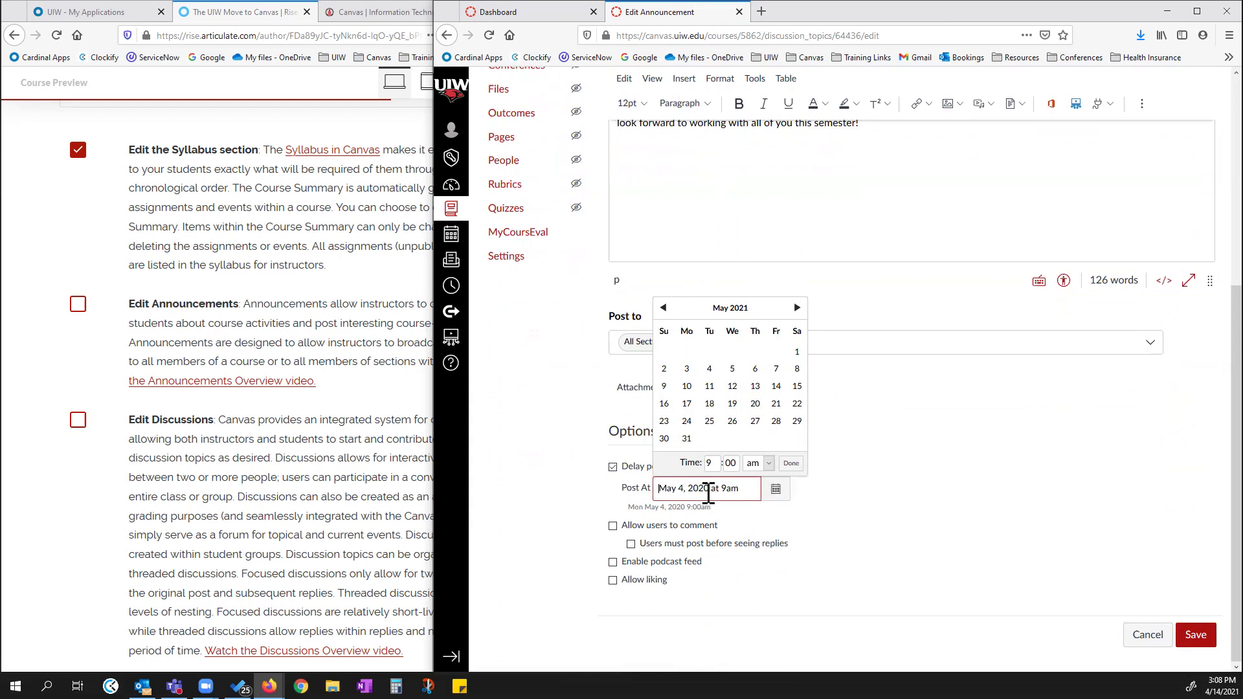
{"action": "left_click", "coordinate": [686, 369]}
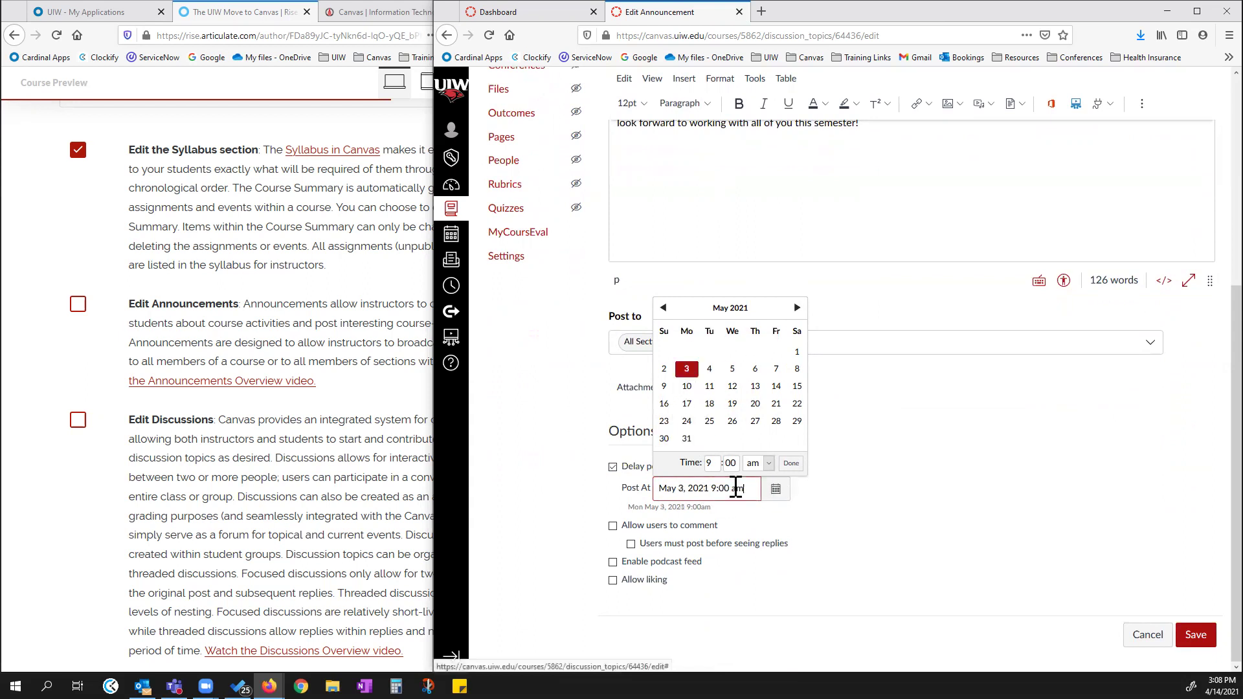
{"action": "left_click", "coordinate": [792, 463]}
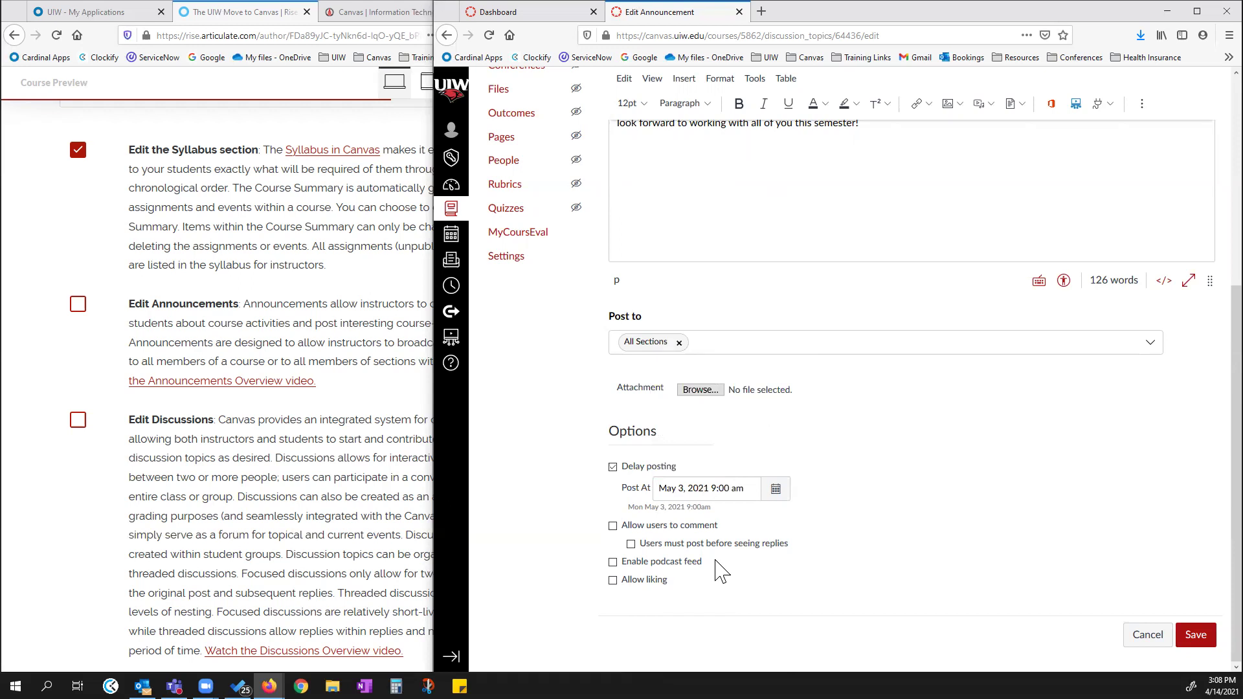
{"action": "left_click", "coordinate": [1197, 635]}
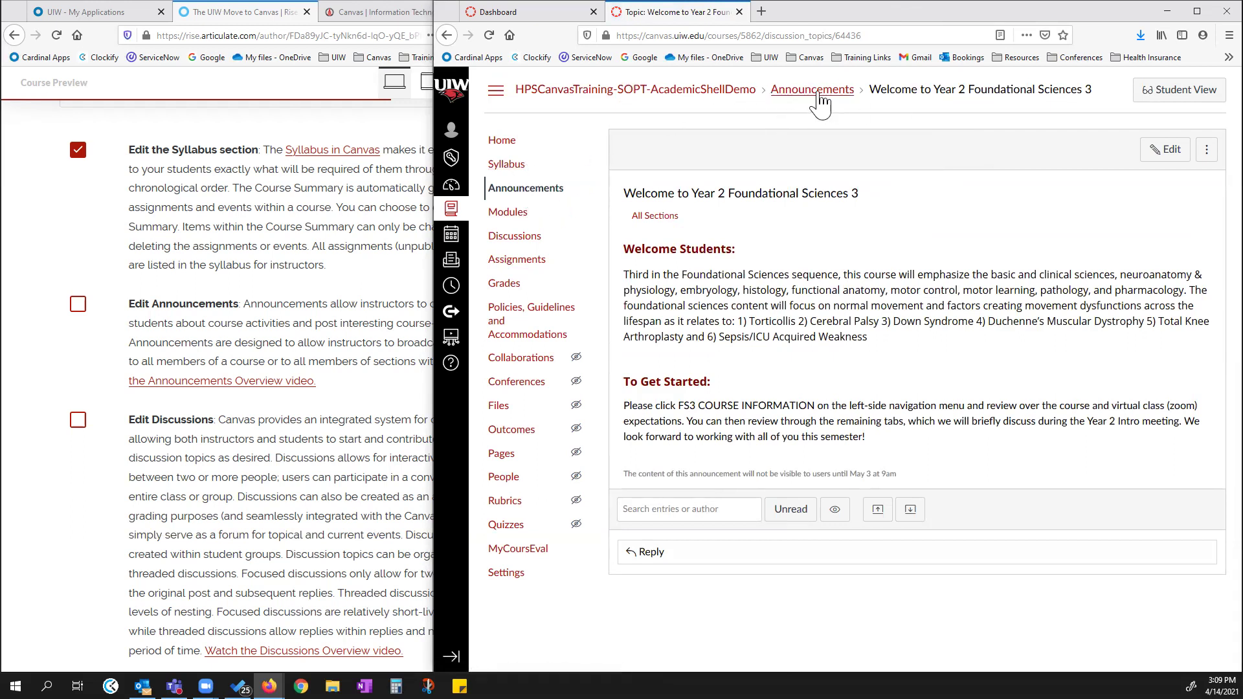
Return to the announcements list and delete the announcement Welcome to [Number and Name of Course]!
{"action": "left_click", "coordinate": [512, 191]}
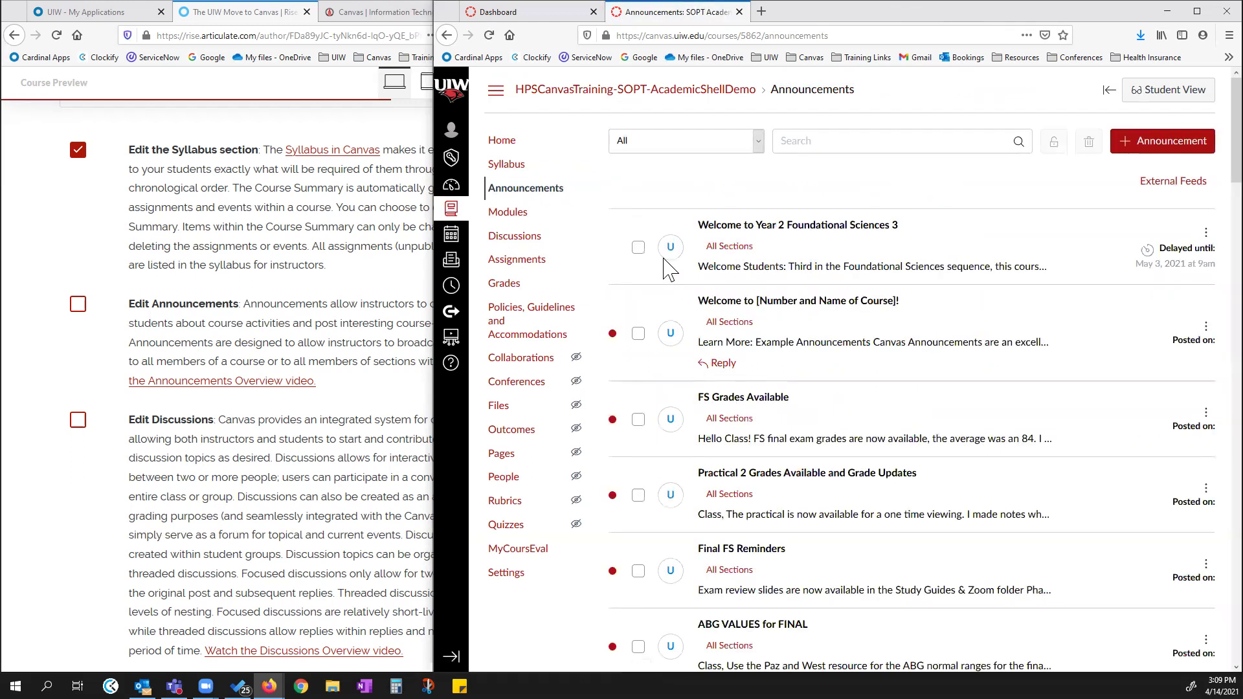
{"action": "left_click", "coordinate": [638, 249]}
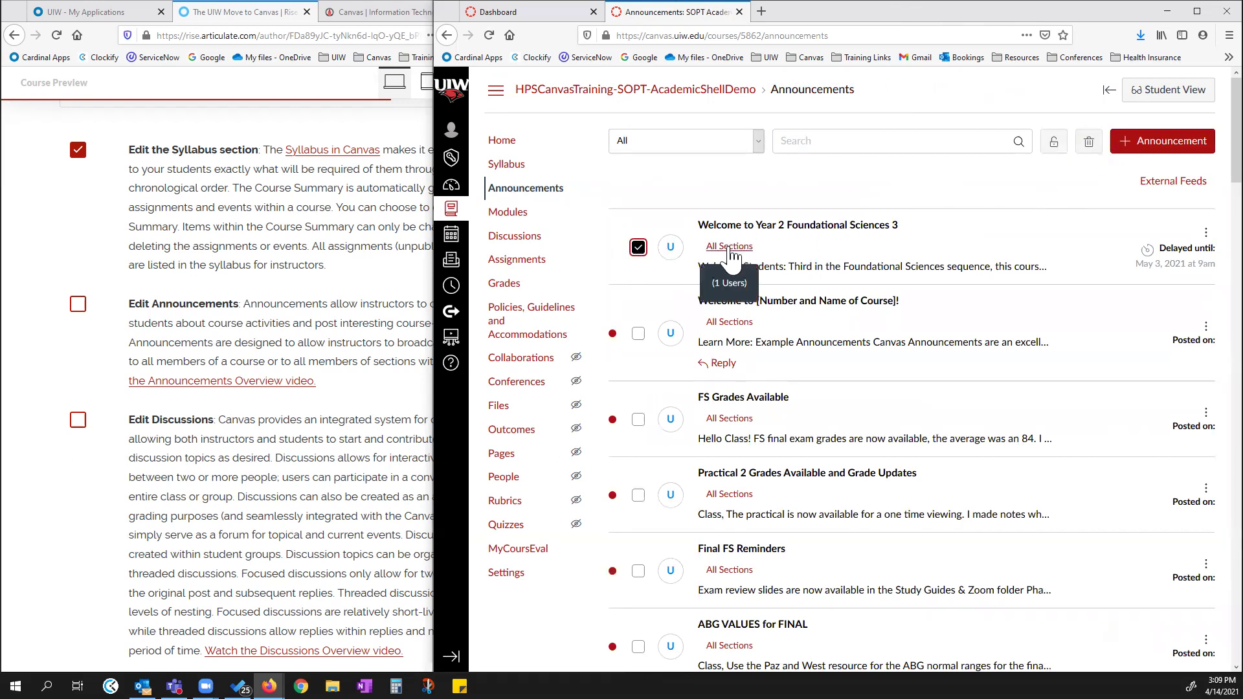
{"action": "left_click", "coordinate": [638, 248]}
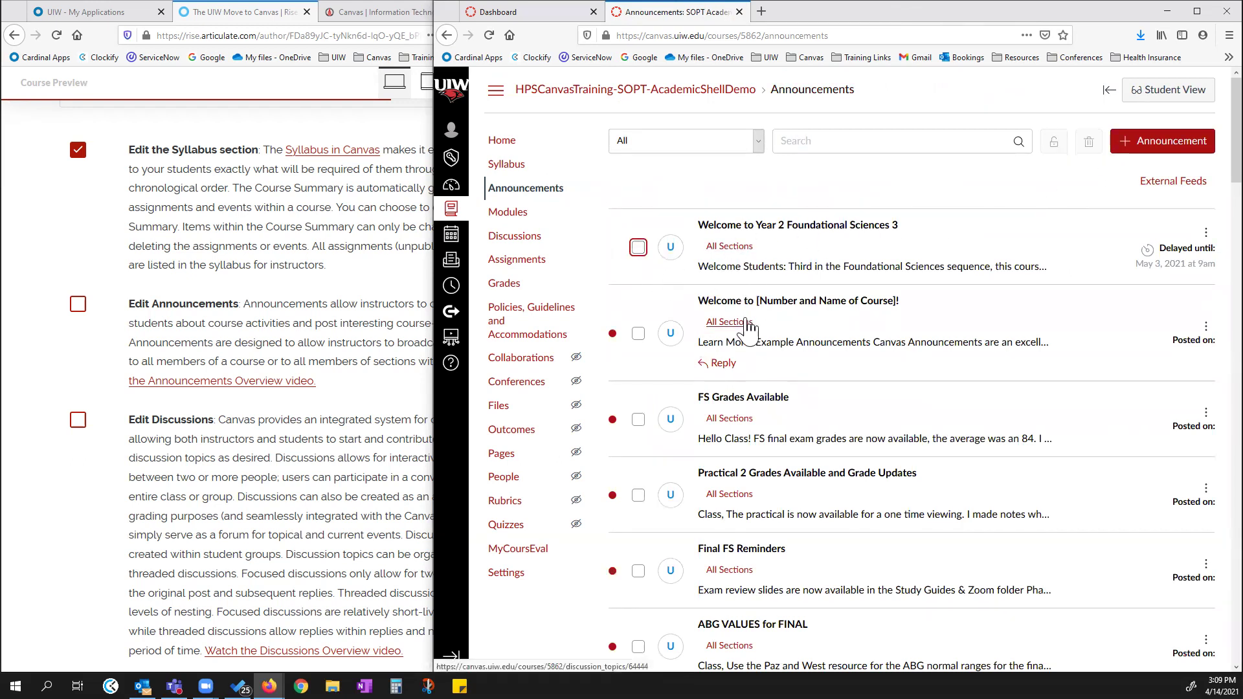
{"action": "scroll", "coordinate": [803, 304], "scroll_direction": "down", "scroll_amount": 2}
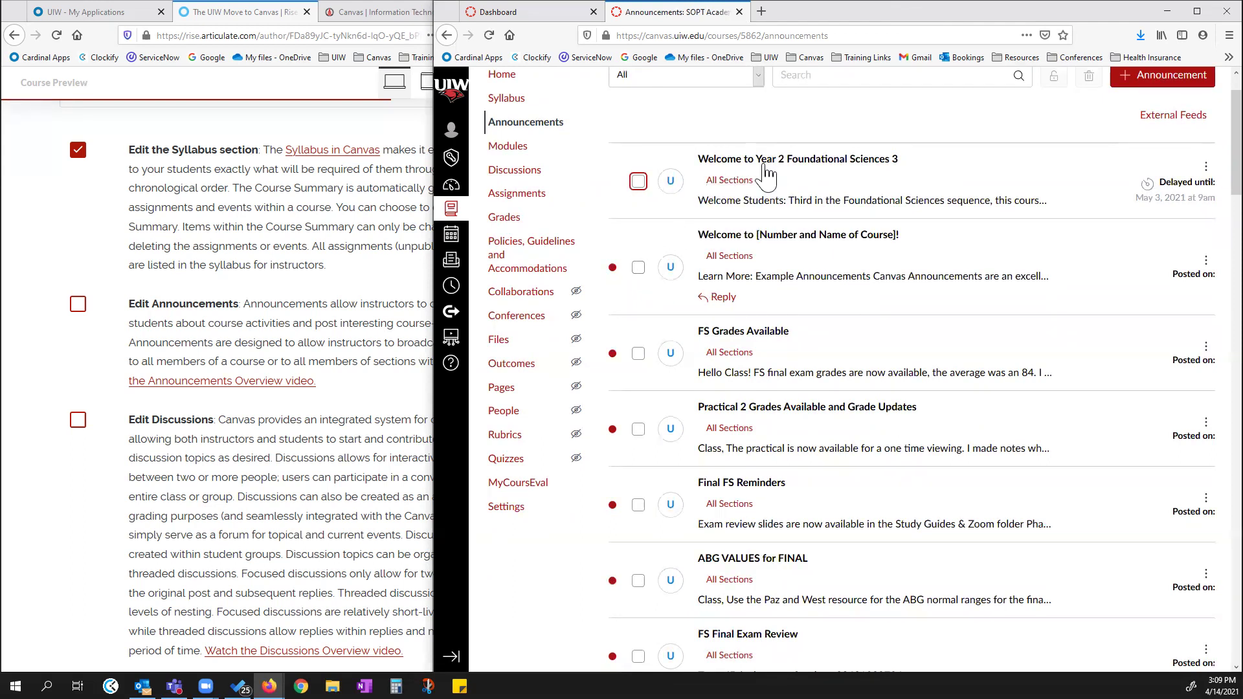
{"action": "left_click", "coordinate": [637, 268]}
{"action": "left_click", "coordinate": [1088, 77]}
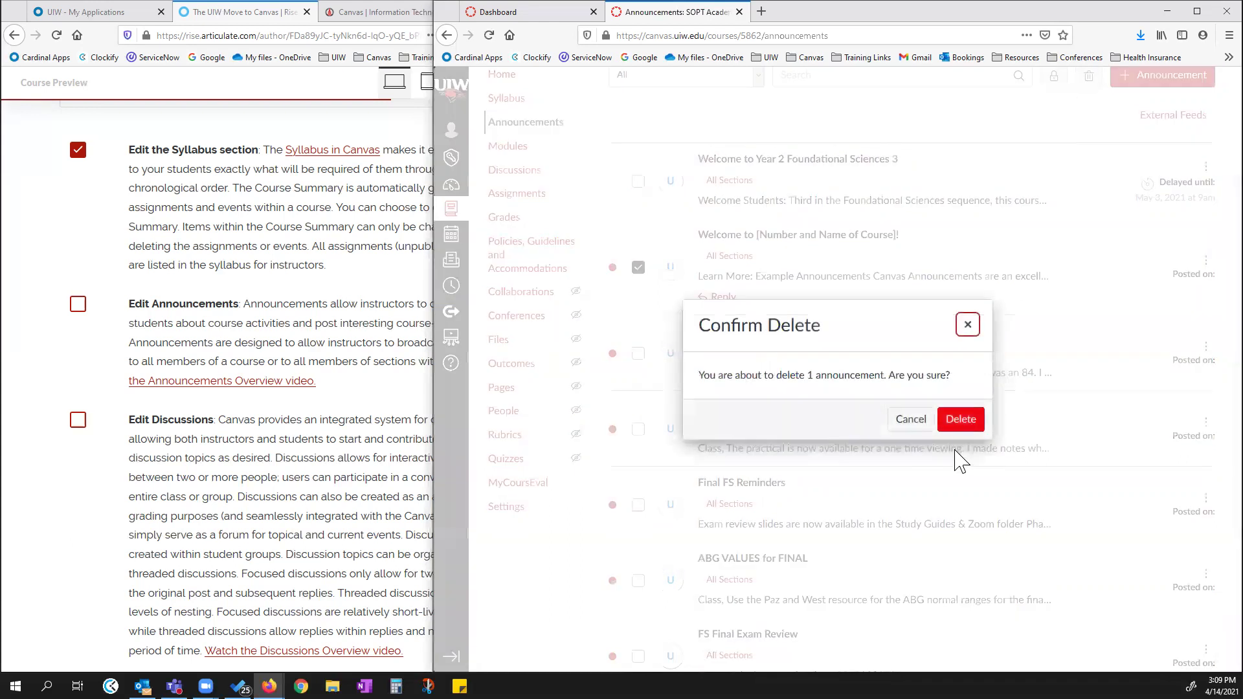
{"action": "left_click", "coordinate": [961, 420]}
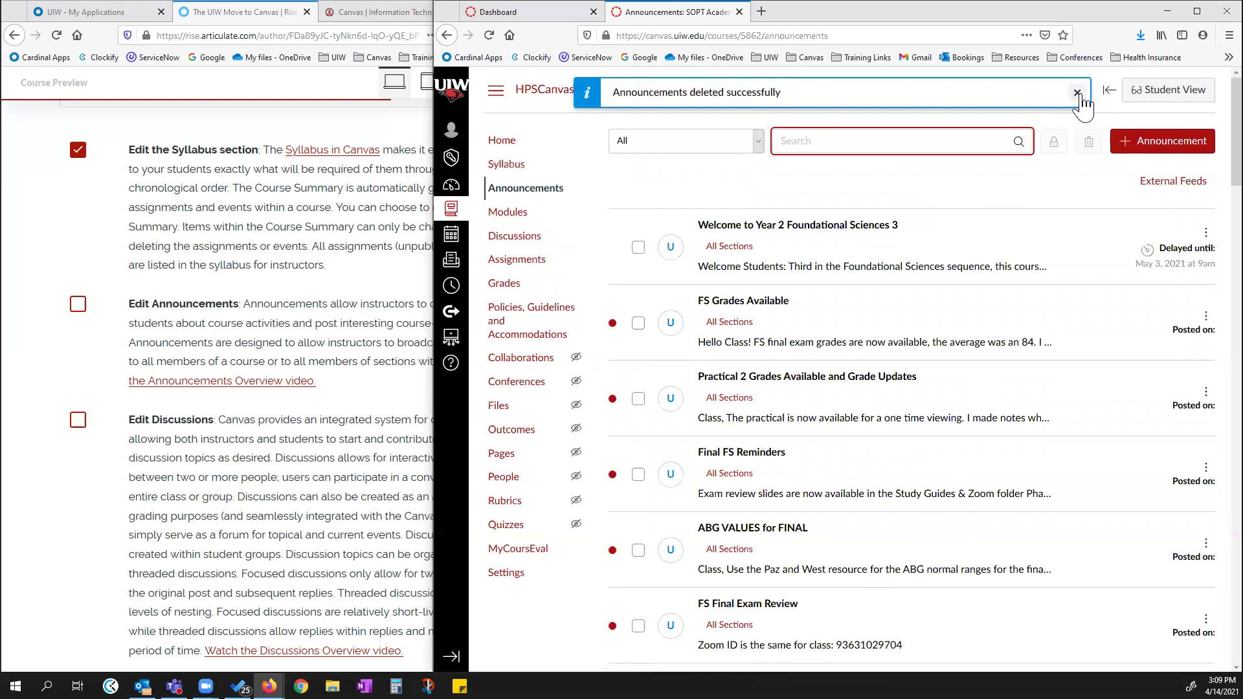
{"action": "left_click", "coordinate": [1077, 93]}
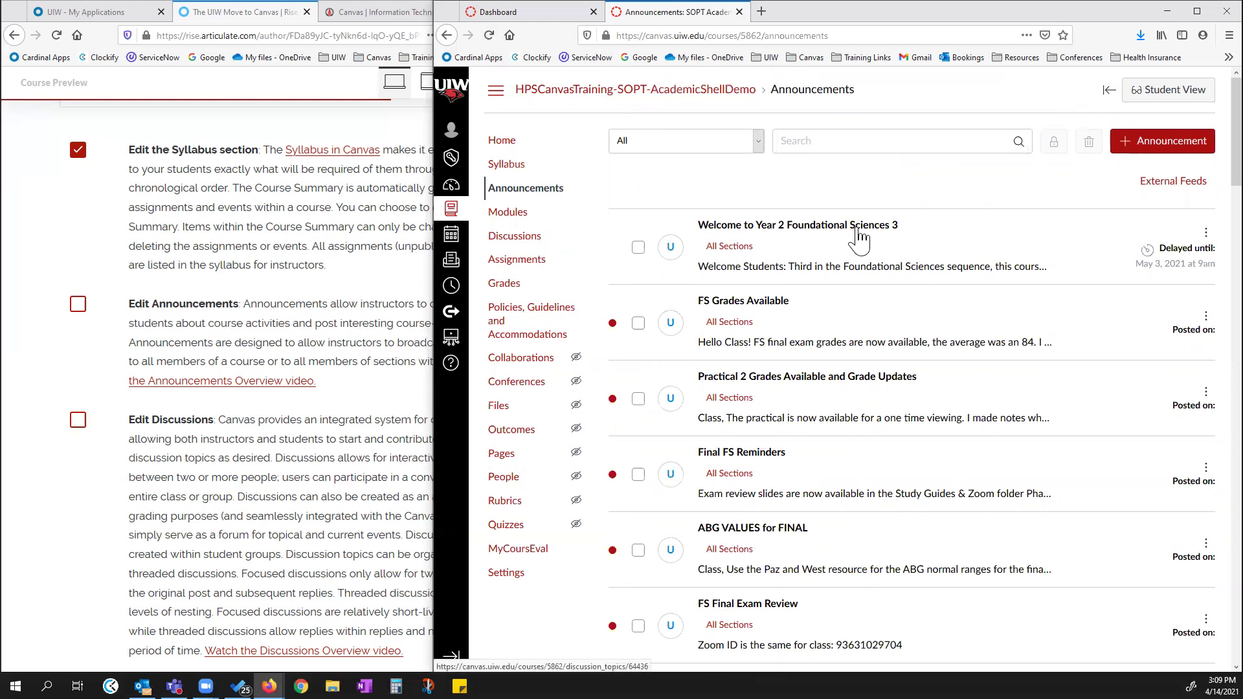
Go to the course's discussions and unpublish Question and Answer Cafe and Introduce Yourself Discussion.
{"action": "scroll", "coordinate": [820, 314], "scroll_direction": "down", "scroll_amount": 3}
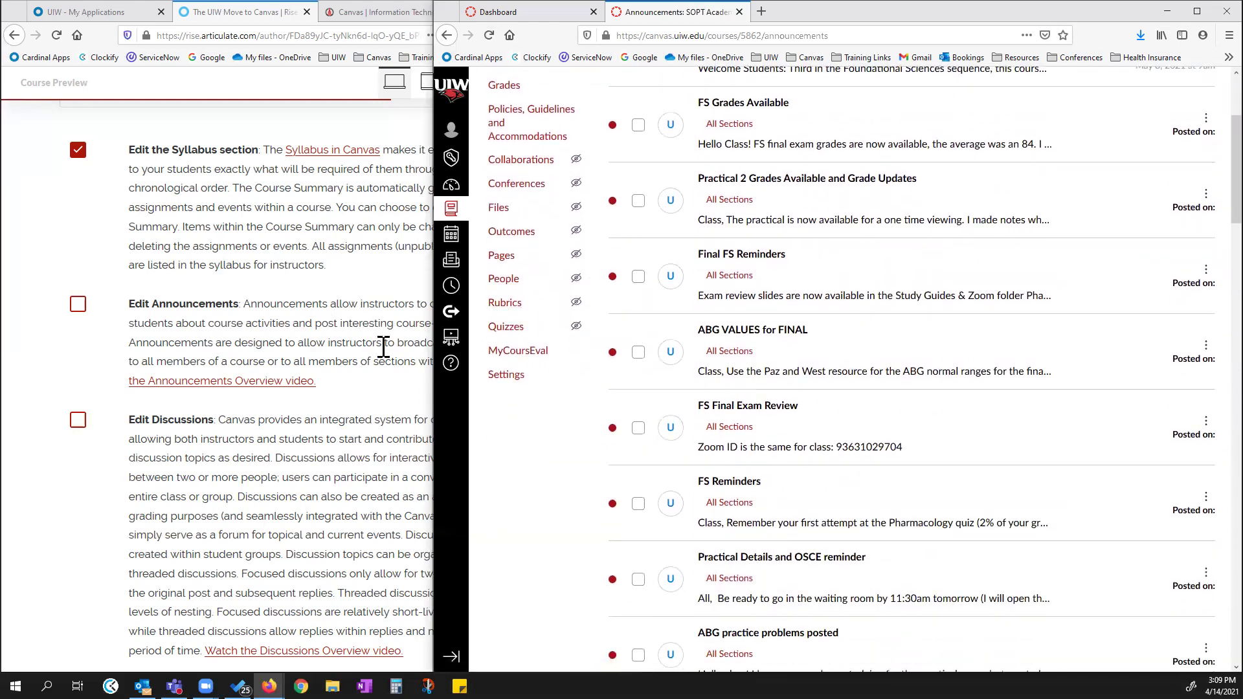
{"action": "scroll", "coordinate": [522, 194], "scroll_direction": "up", "scroll_amount": 1}
{"action": "scroll", "coordinate": [522, 175], "scroll_direction": "up", "scroll_amount": 2}
{"action": "left_click", "coordinate": [515, 170]}
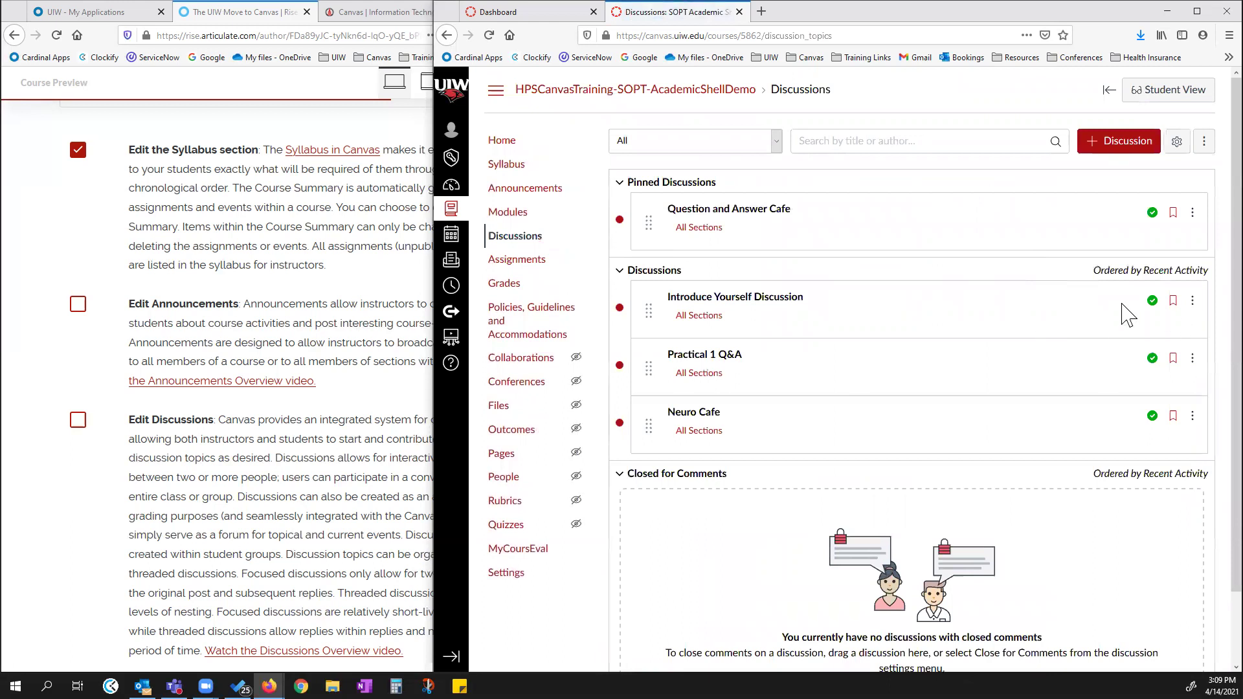
{"action": "left_click", "coordinate": [1192, 302]}
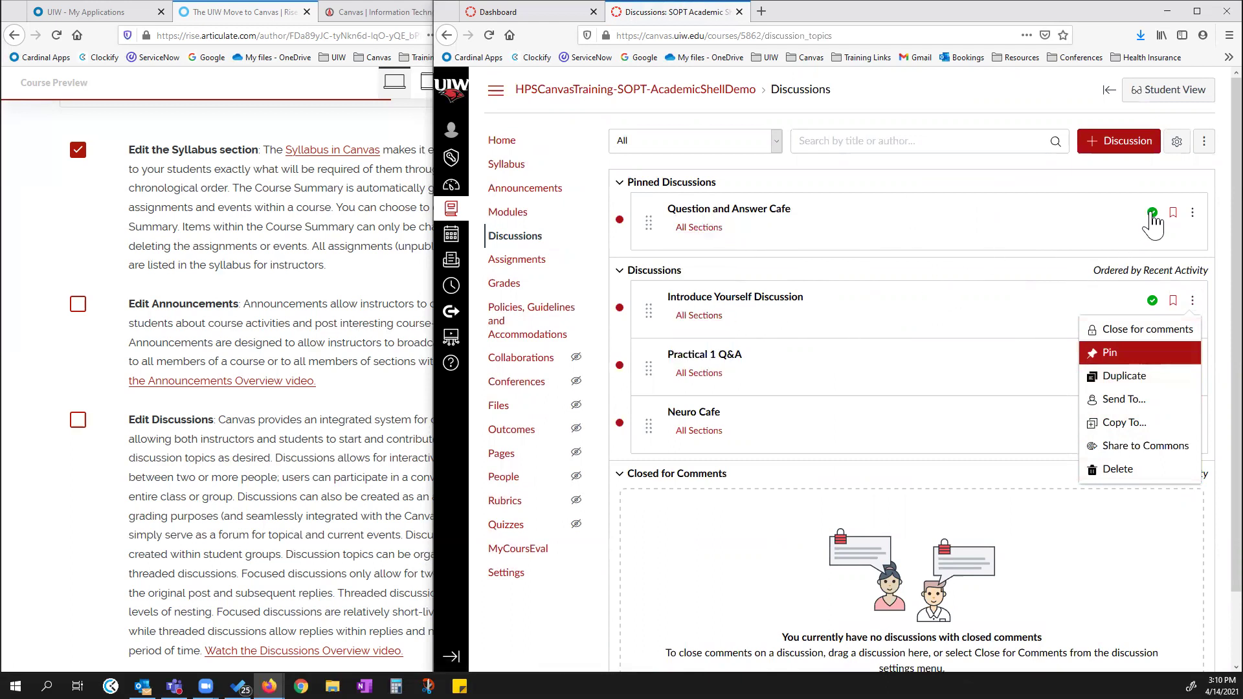
{"action": "left_click", "coordinate": [1205, 171]}
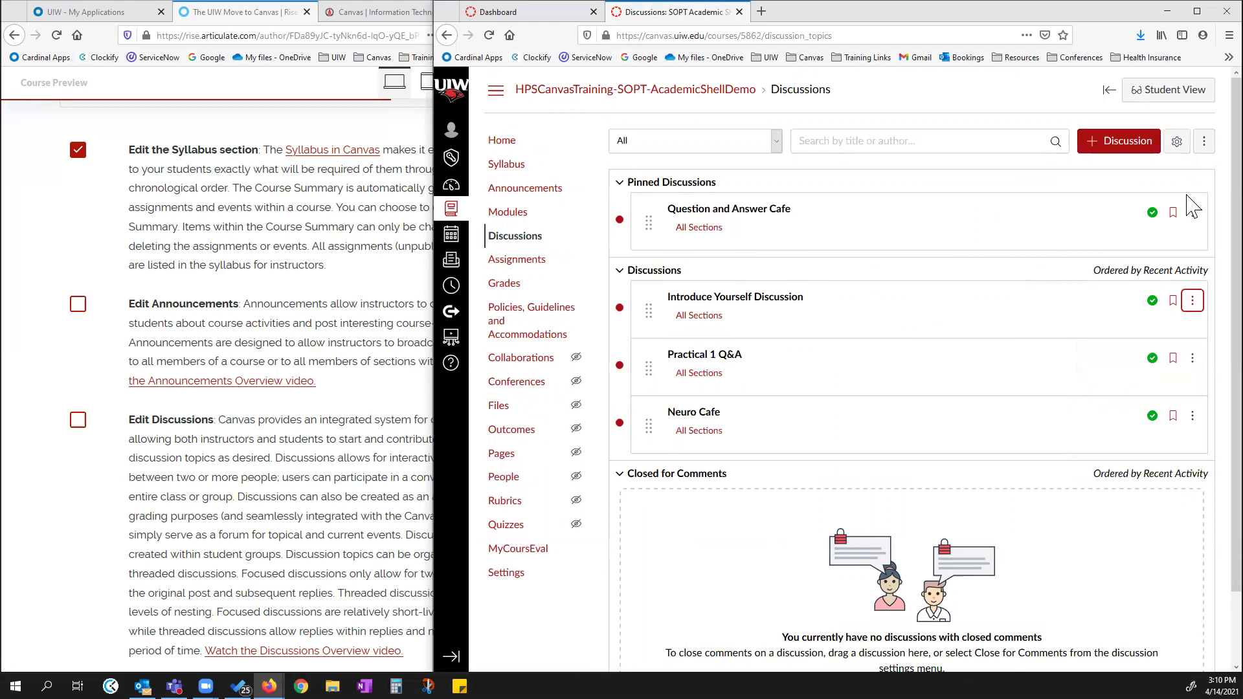
{"action": "left_click", "coordinate": [1153, 300]}
Open the discussion Practical 1 Q&A for editing and look through its reply, grading and availability options.
{"action": "left_click", "coordinate": [695, 359]}
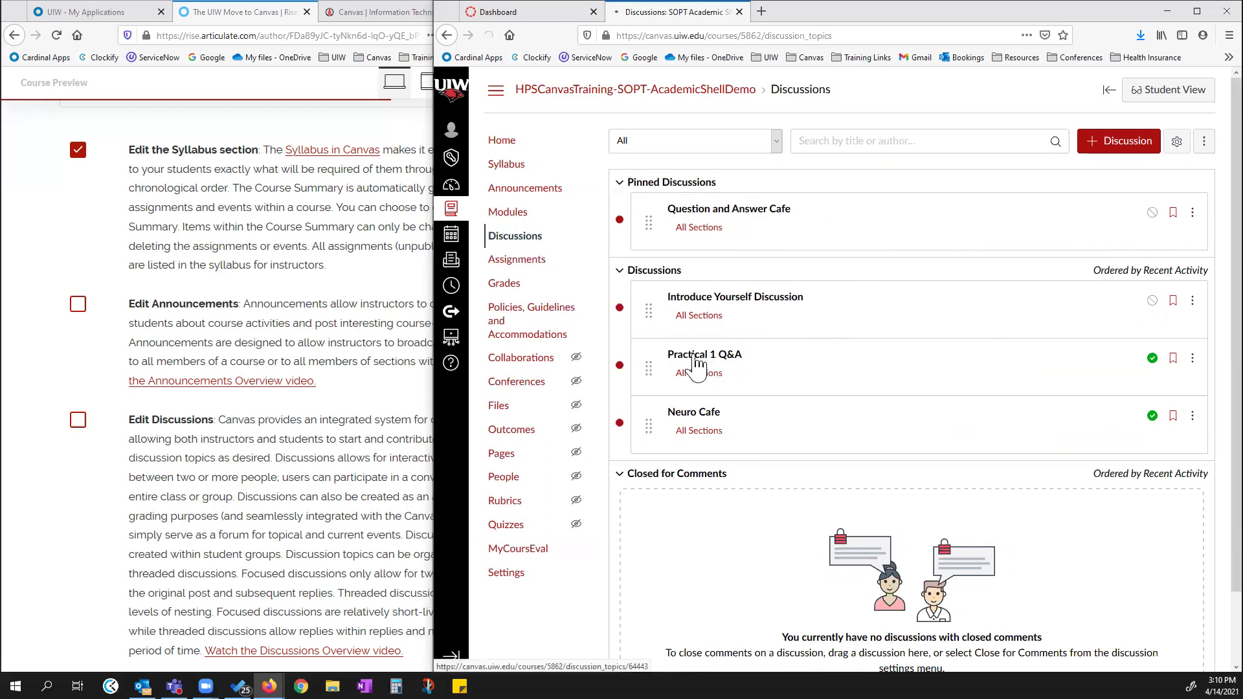
{"action": "left_click", "coordinate": [1168, 155]}
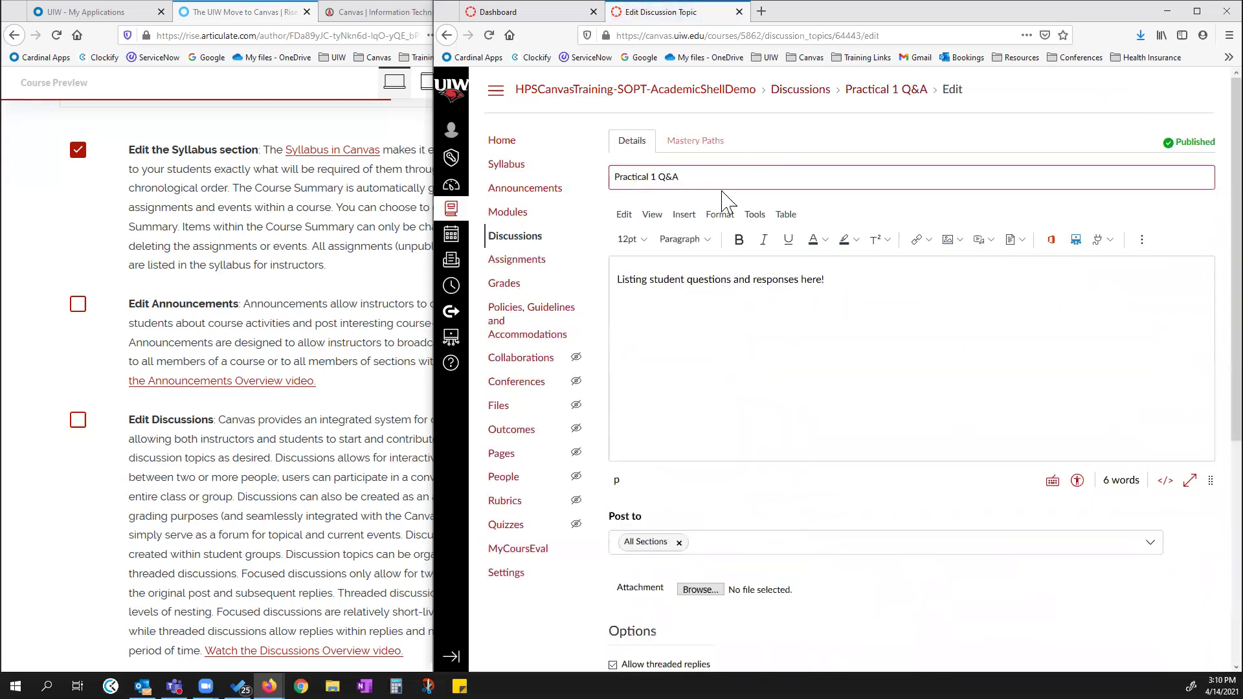
{"action": "scroll", "coordinate": [803, 298], "scroll_direction": "down", "scroll_amount": 5}
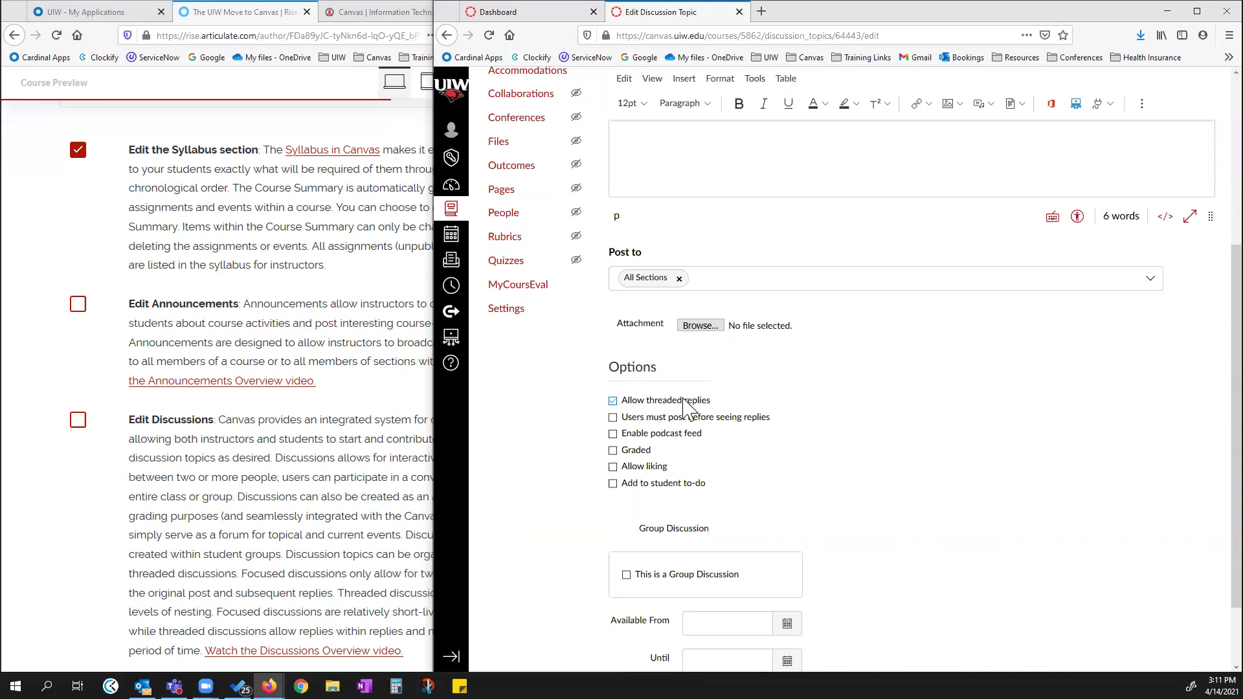
{"action": "scroll", "coordinate": [766, 397], "scroll_direction": "up", "scroll_amount": 3}
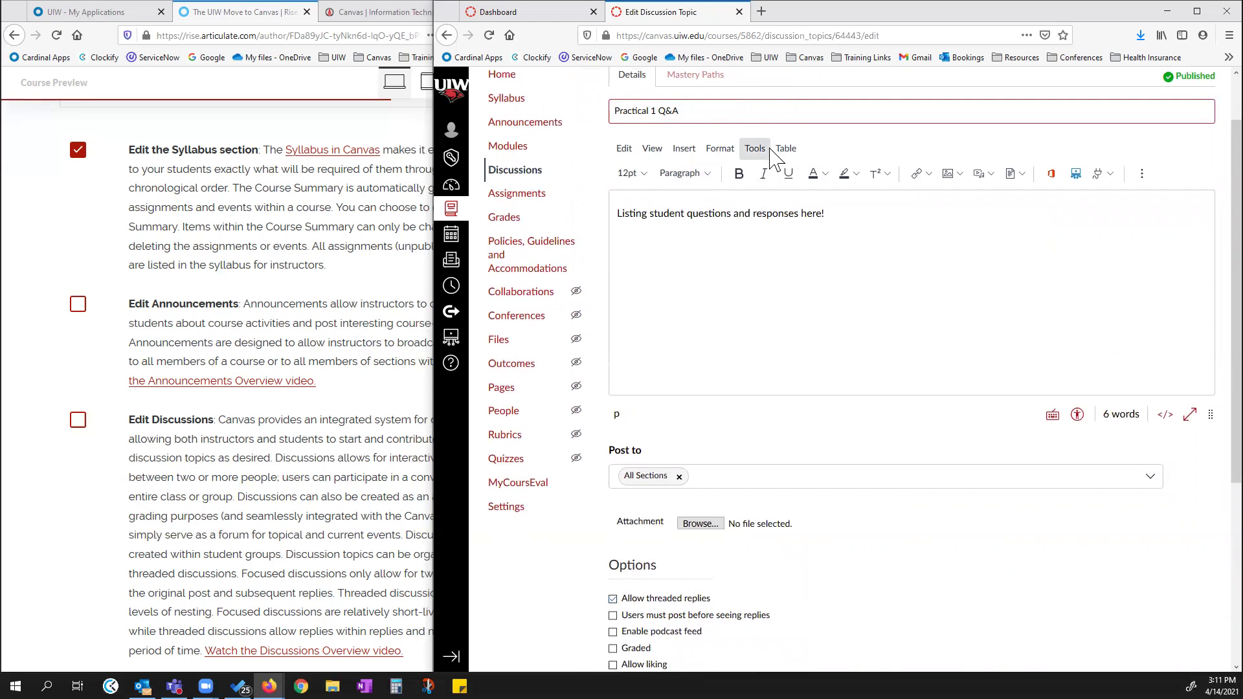
{"action": "scroll", "coordinate": [876, 597], "scroll_direction": "down", "scroll_amount": 2}
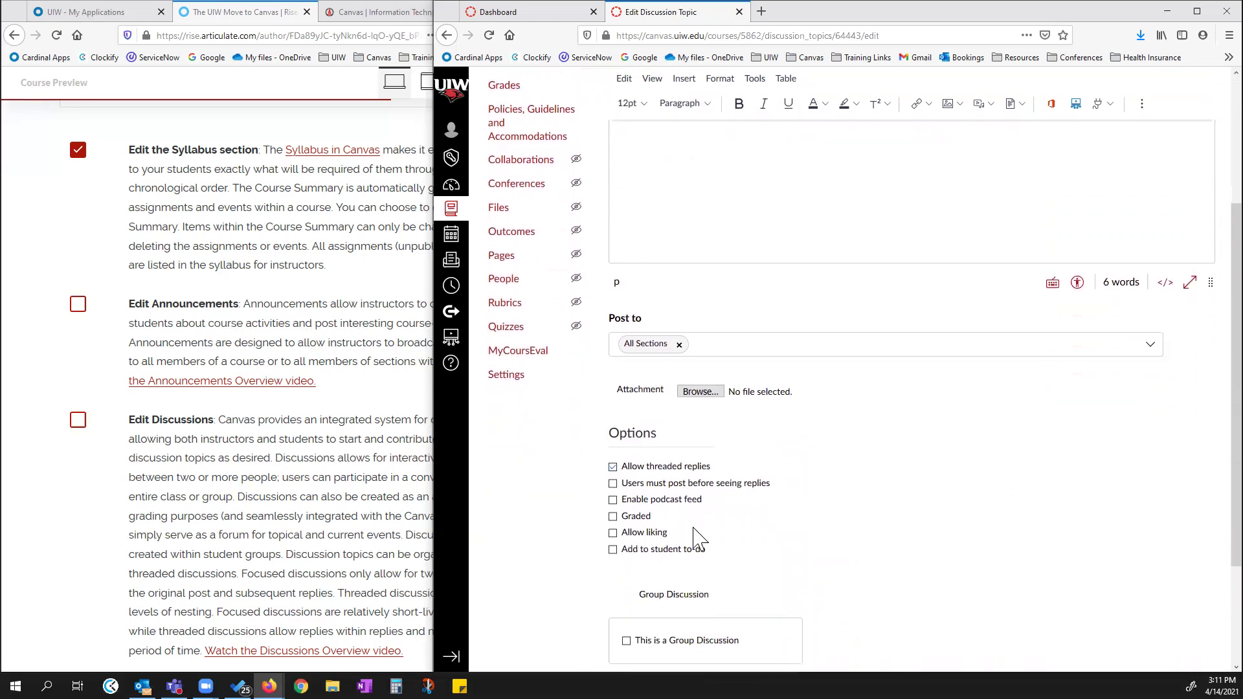
{"action": "scroll", "coordinate": [777, 472], "scroll_direction": "down", "scroll_amount": 1}
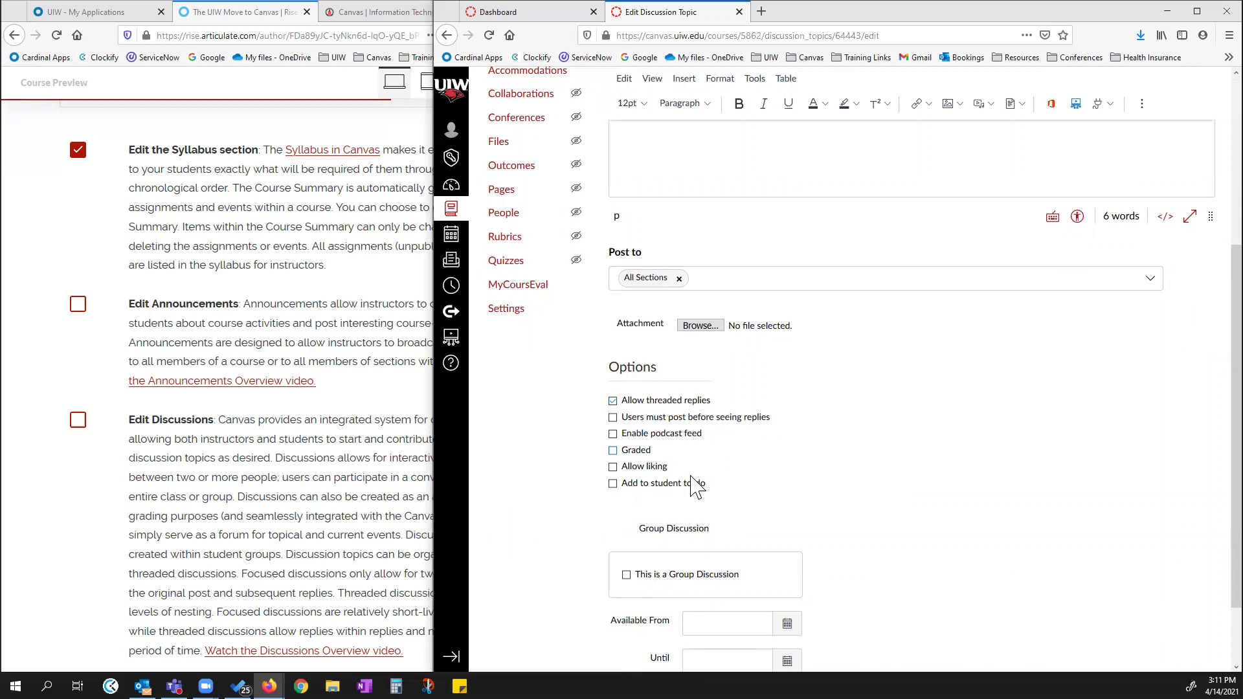
{"action": "scroll", "coordinate": [907, 473], "scroll_direction": "down", "scroll_amount": 1}
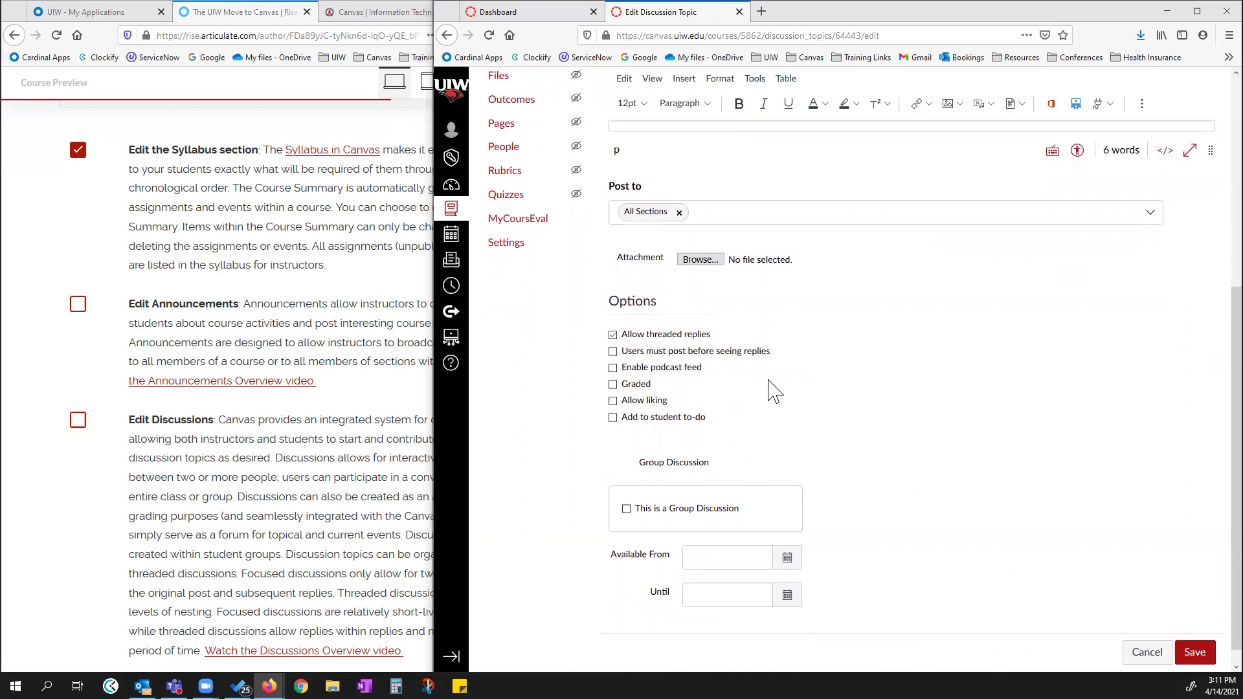
Make Practical 1 Q&A a graded group discussion and review its points, peer review and assignment settings.
{"action": "left_click", "coordinate": [612, 385]}
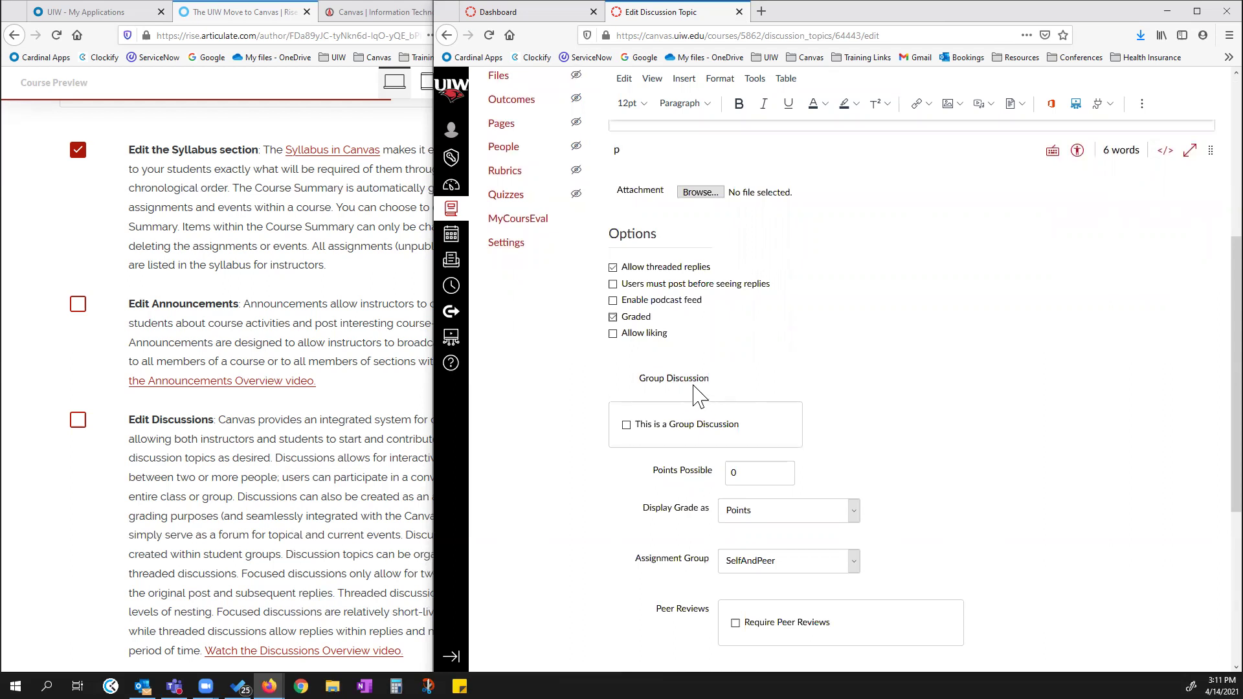
{"action": "left_click", "coordinate": [631, 425]}
{"action": "left_click", "coordinate": [951, 544]}
{"action": "scroll", "coordinate": [1006, 490], "scroll_direction": "down", "scroll_amount": 5}
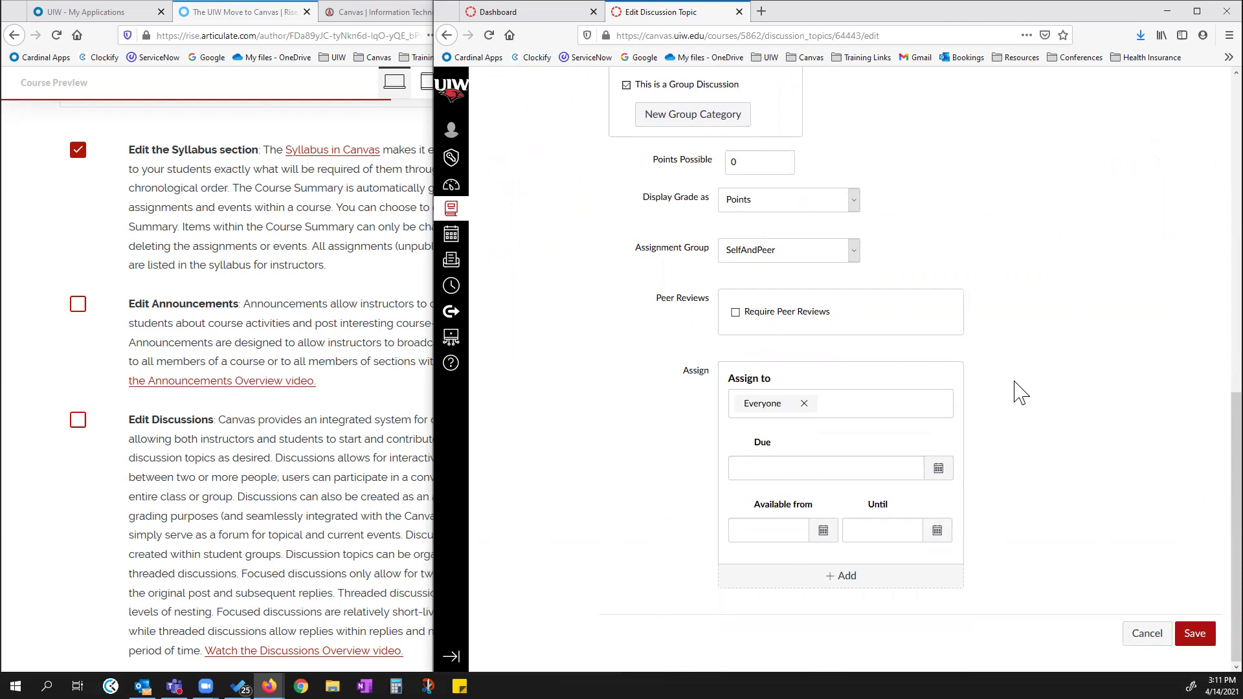
{"action": "scroll", "coordinate": [621, 181], "scroll_direction": "up", "scroll_amount": 4}
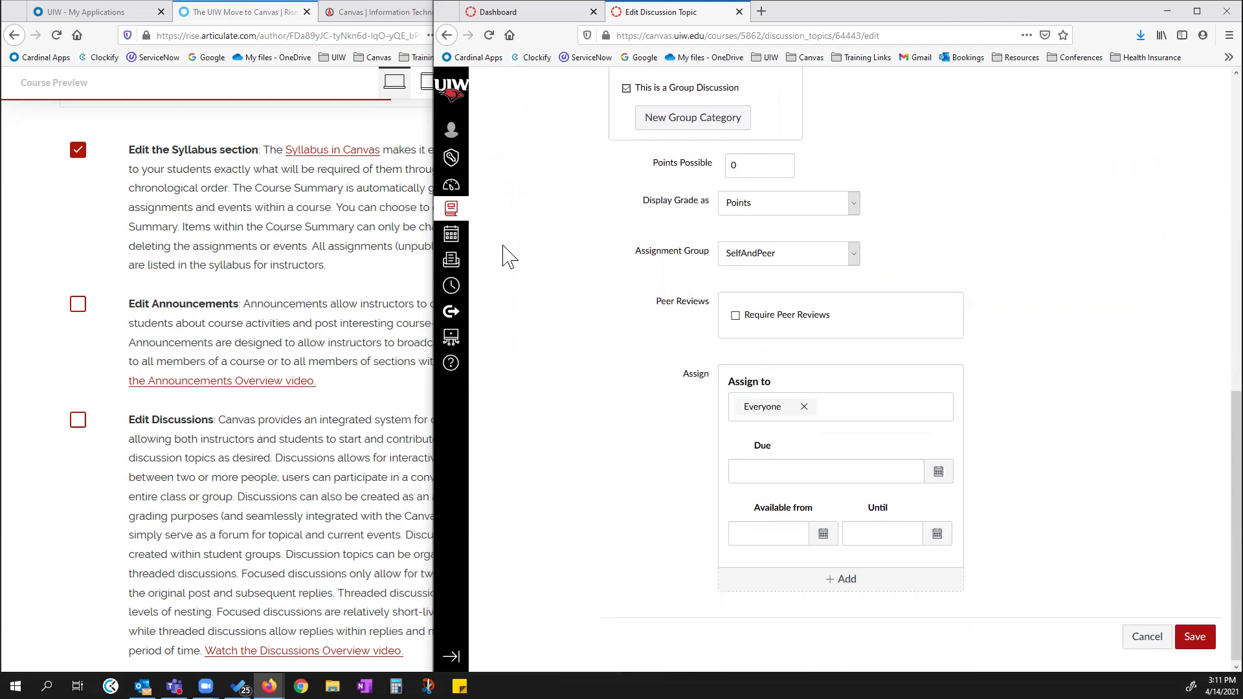
Turn off the group discussion and graded options for Practical 1 Q&A and save the discussion.
{"action": "left_click", "coordinate": [626, 349]}
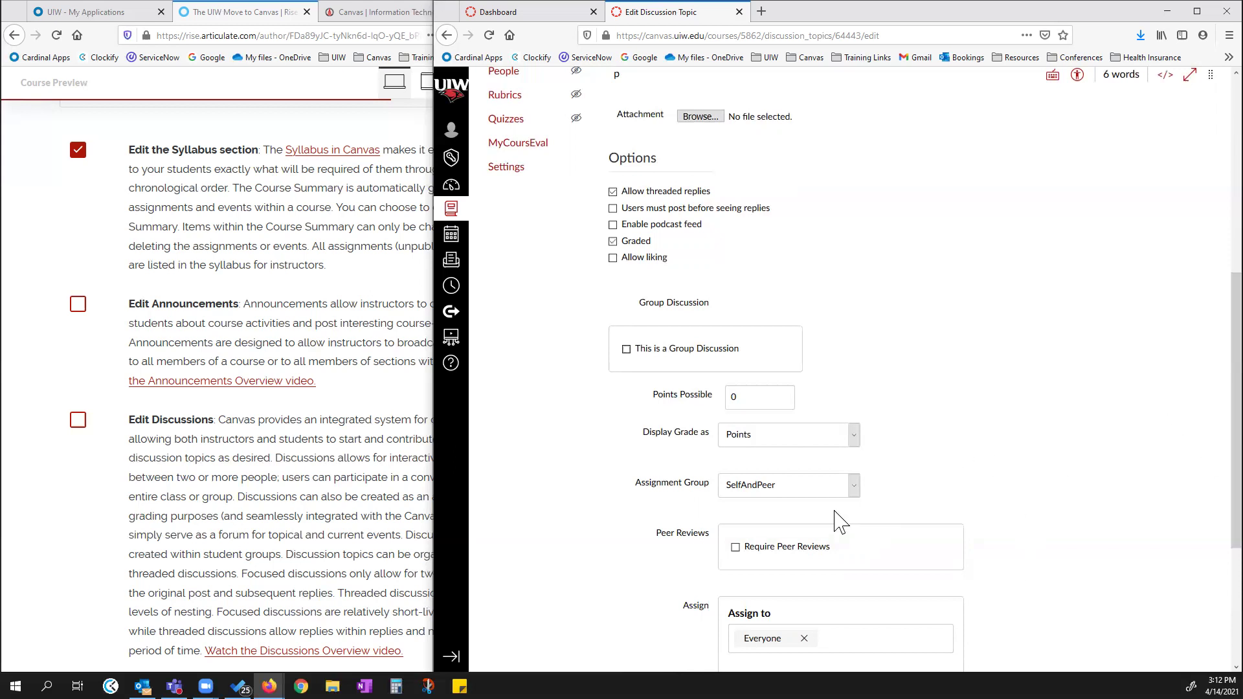
{"action": "left_click", "coordinate": [613, 243]}
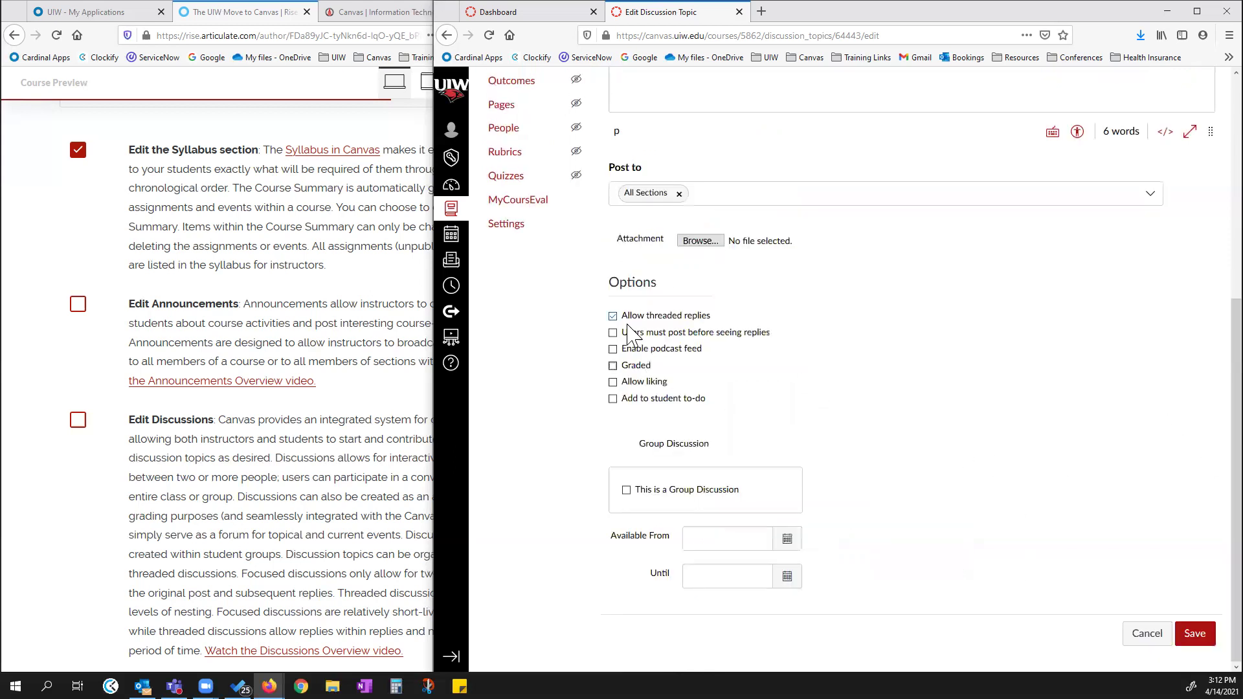
{"action": "left_click", "coordinate": [1194, 634]}
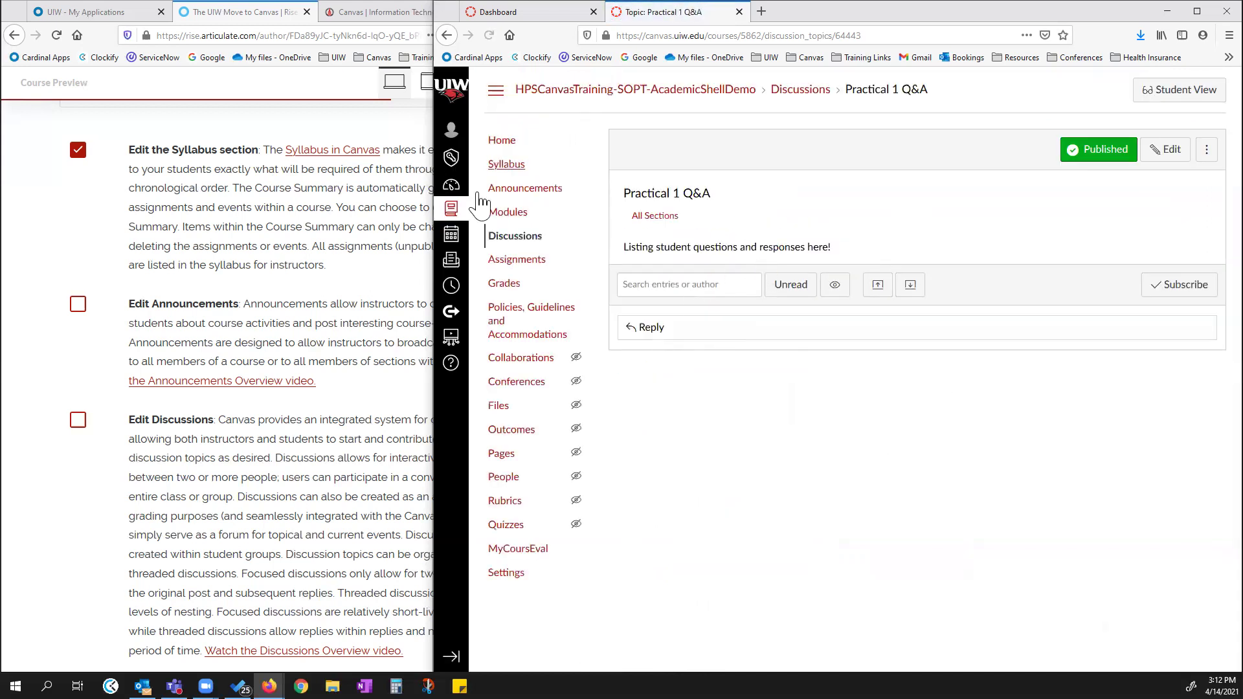
Consult the checklist's Edit Pages item, open the list of all course pages and look through it.
{"action": "scroll", "coordinate": [282, 408], "scroll_direction": "down", "scroll_amount": 3}
{"action": "scroll", "coordinate": [283, 415], "scroll_direction": "down", "scroll_amount": 2}
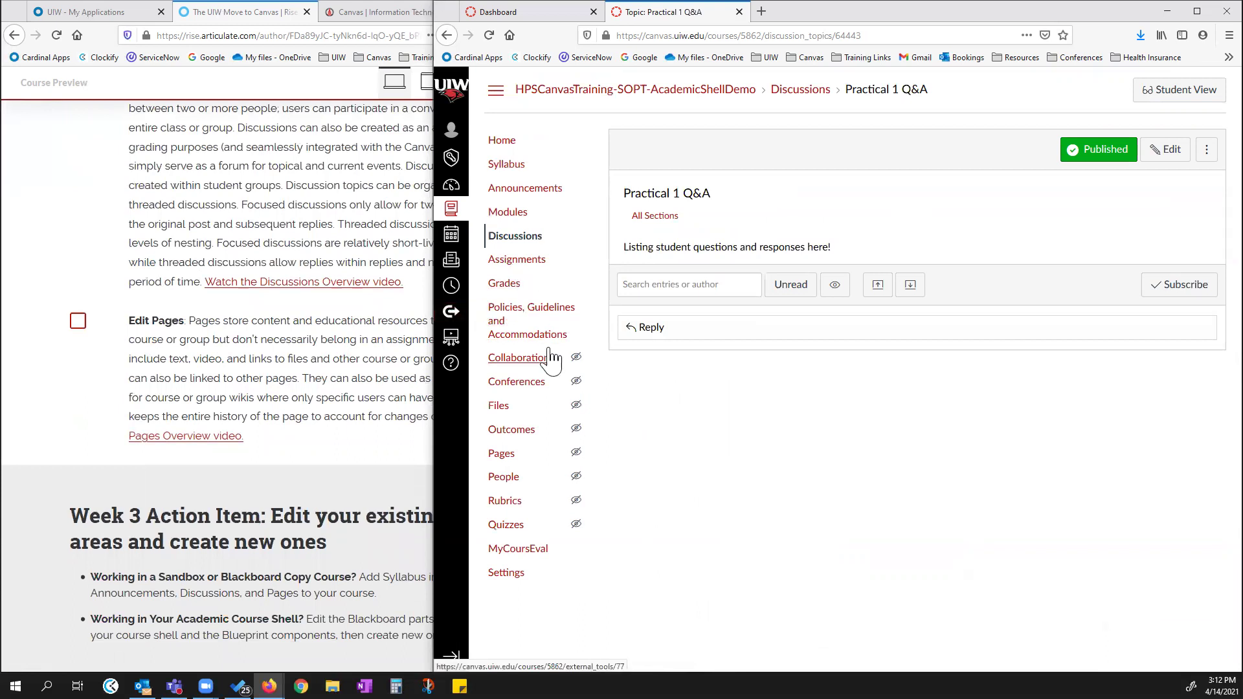
{"action": "left_click", "coordinate": [503, 454]}
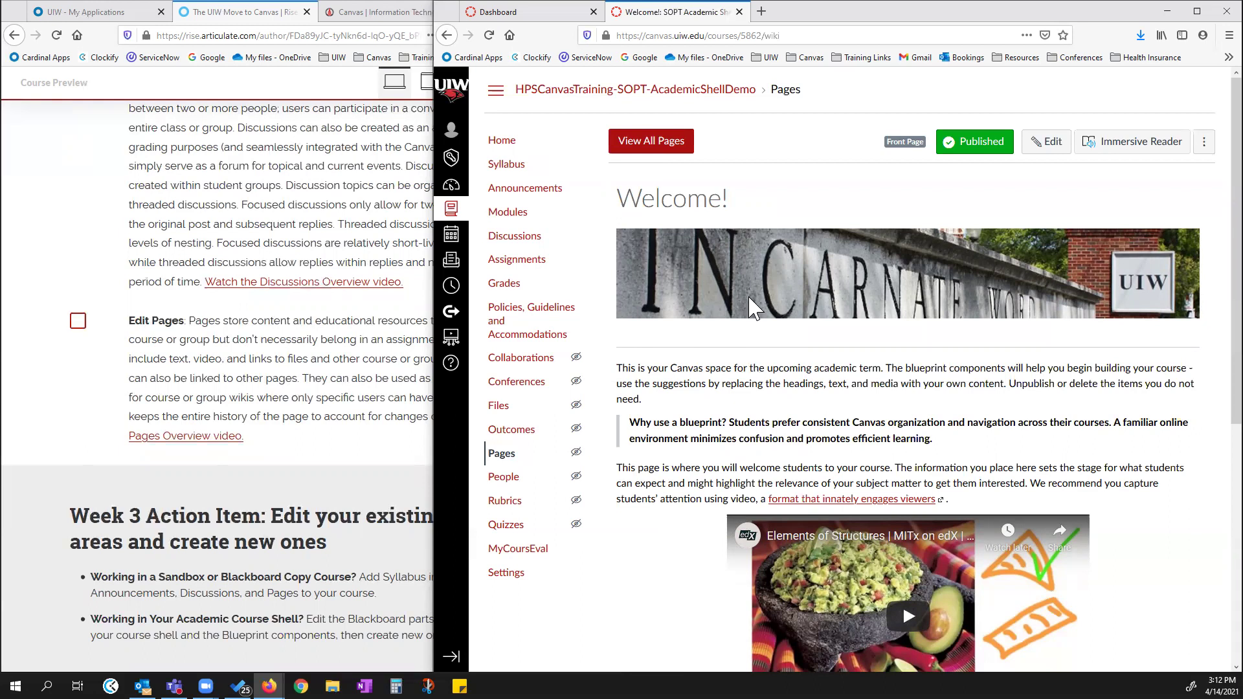
{"action": "left_click", "coordinate": [654, 148]}
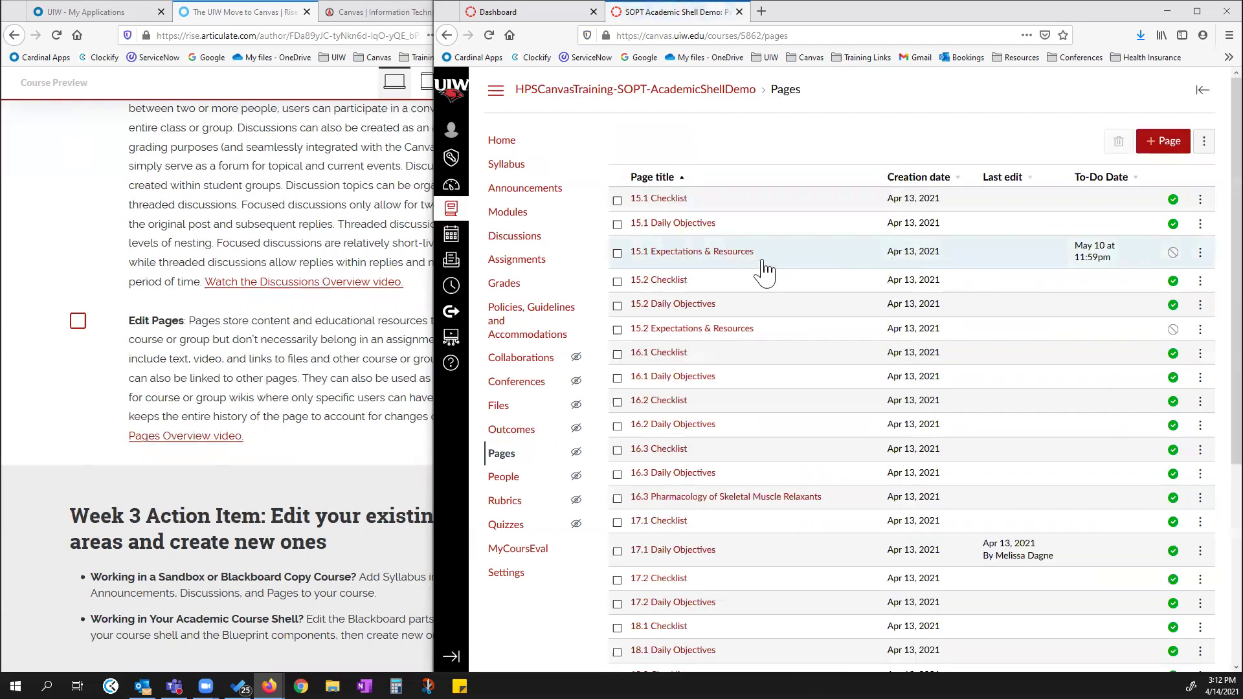
{"action": "scroll", "coordinate": [764, 265], "scroll_direction": "down", "scroll_amount": 9}
{"action": "scroll", "coordinate": [774, 353], "scroll_direction": "down", "scroll_amount": 10}
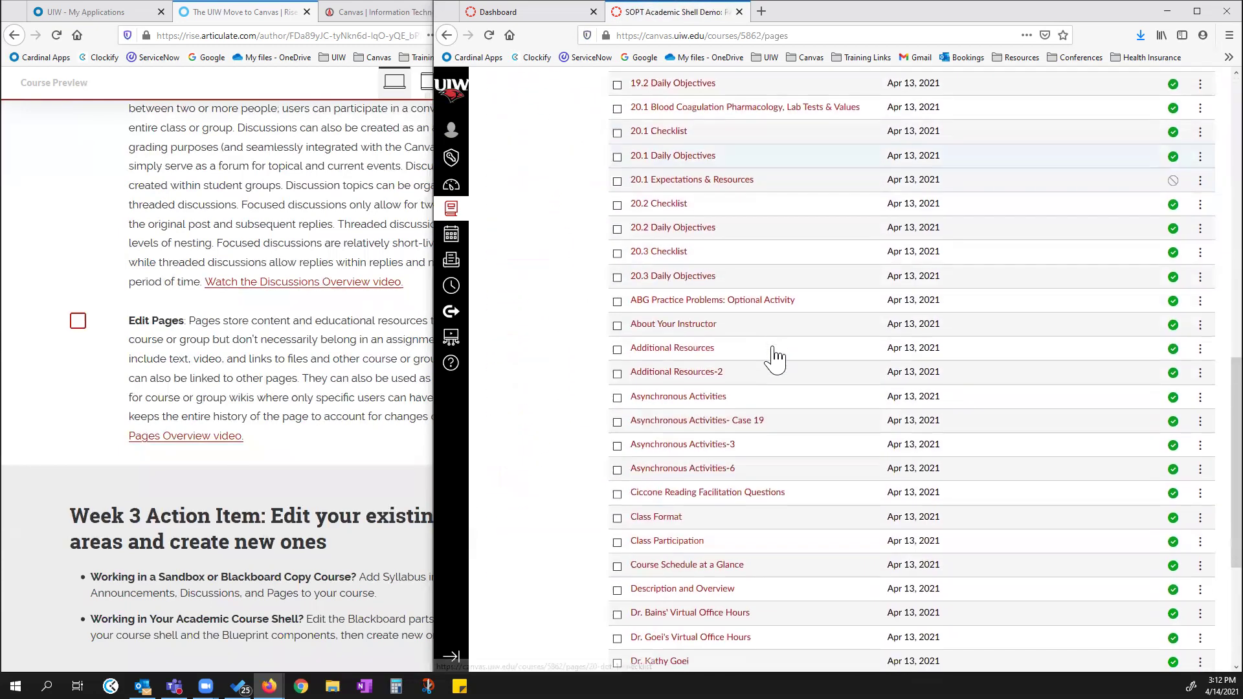
{"action": "scroll", "coordinate": [790, 421], "scroll_direction": "up", "scroll_amount": 12}
{"action": "scroll", "coordinate": [796, 456], "scroll_direction": "down", "scroll_amount": 4}
{"action": "scroll", "coordinate": [800, 463], "scroll_direction": "down", "scroll_amount": 6}
{"action": "scroll", "coordinate": [809, 453], "scroll_direction": "up", "scroll_amount": 16}
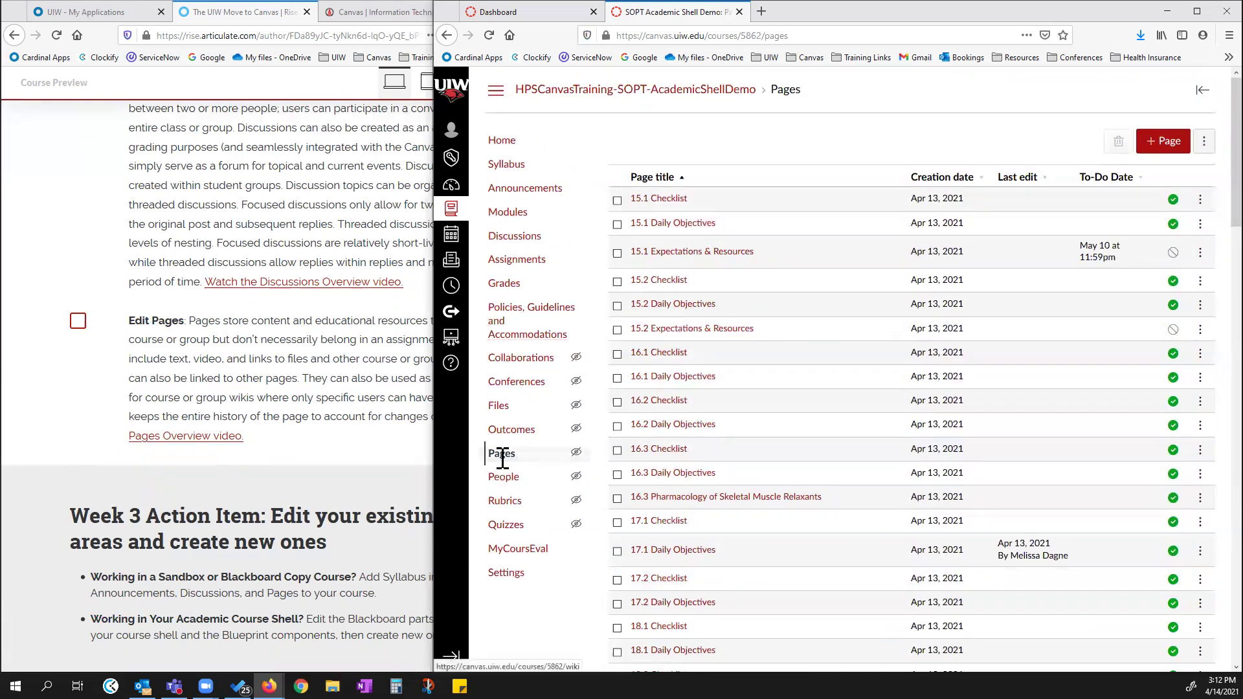
Open the course's modules, move them into a separate browser window beside the Dashboard, and widen that window.
{"action": "left_click", "coordinate": [518, 215]}
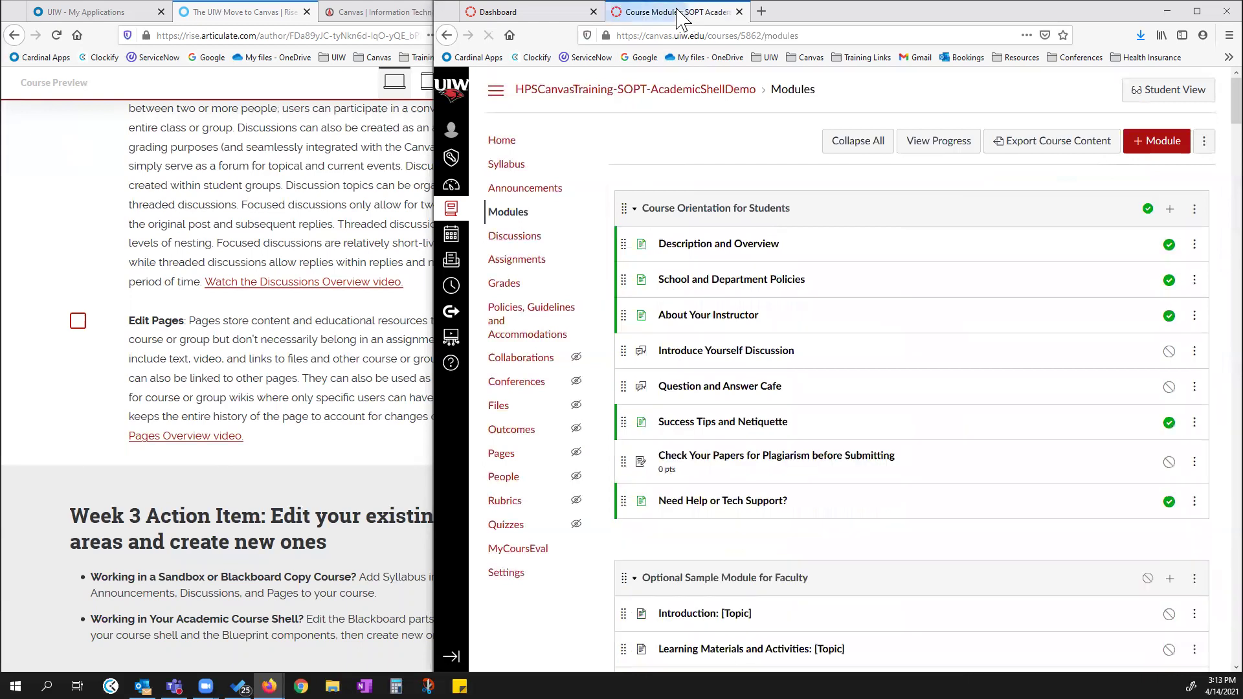
{"action": "left_click_drag", "start_coordinate": [674, 13], "coordinate": [435, 51]}
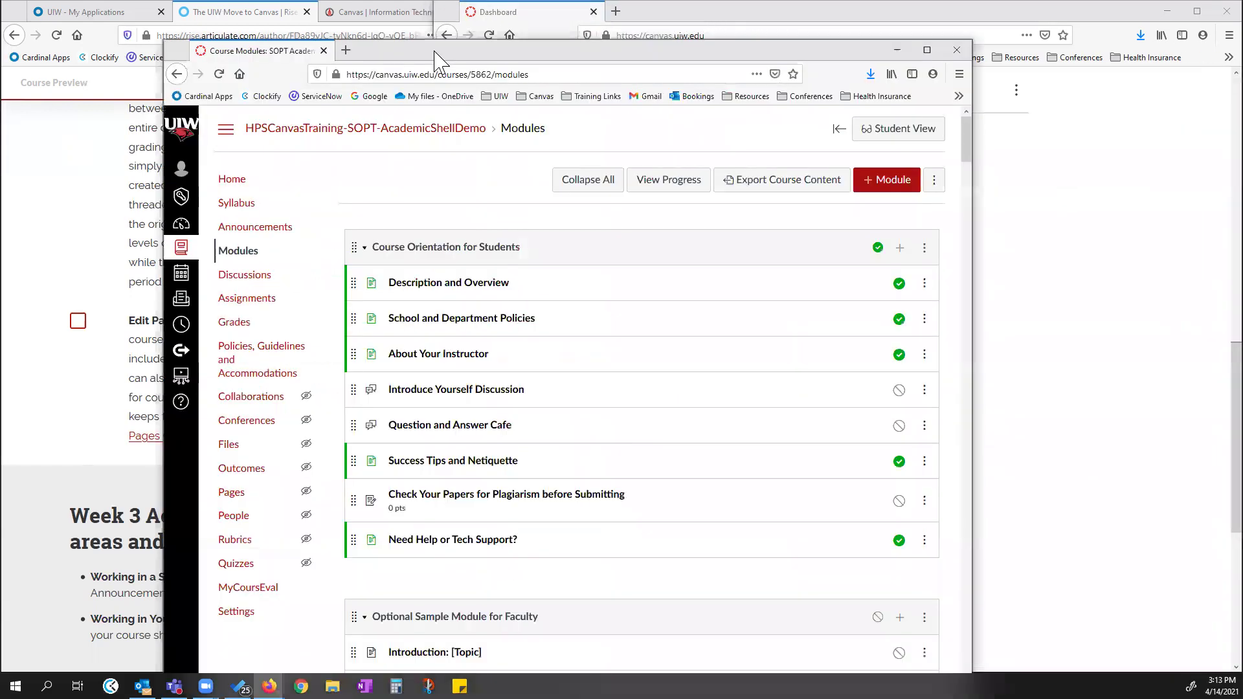
{"action": "left_click_drag", "start_coordinate": [435, 51], "coordinate": [435, 51]}
{"action": "key", "text": "super+Left"}
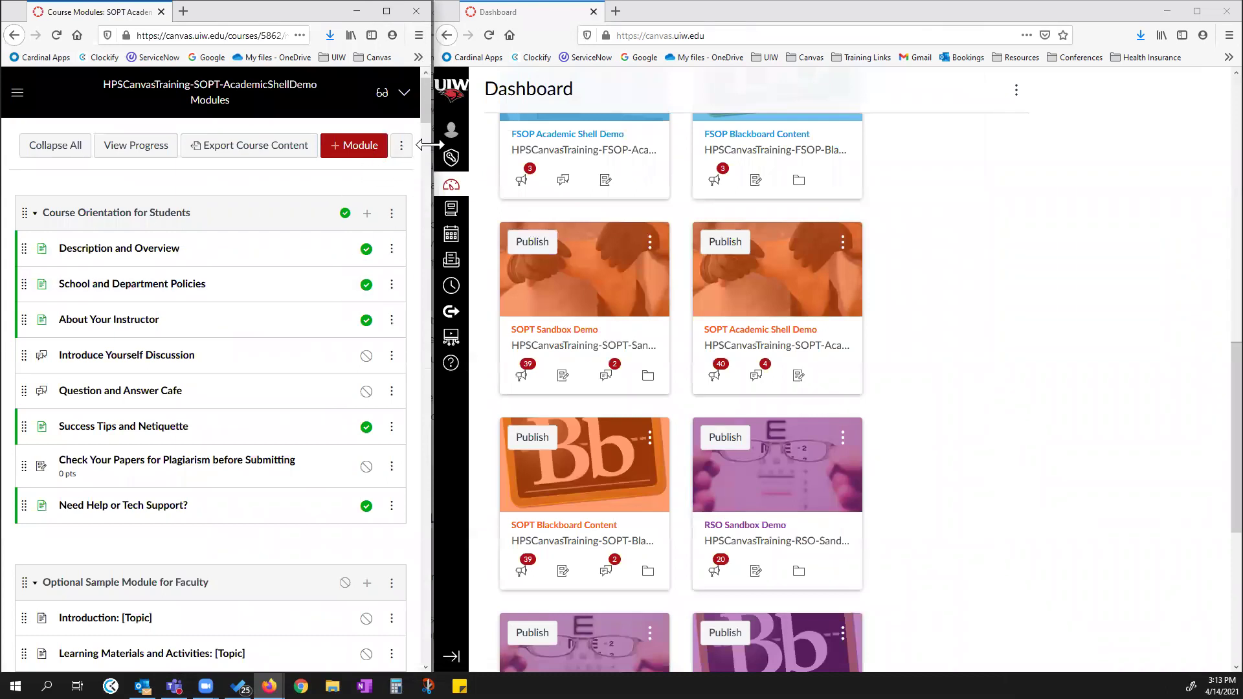
{"action": "left_click_drag", "start_coordinate": [427, 145], "coordinate": [432, 108]}
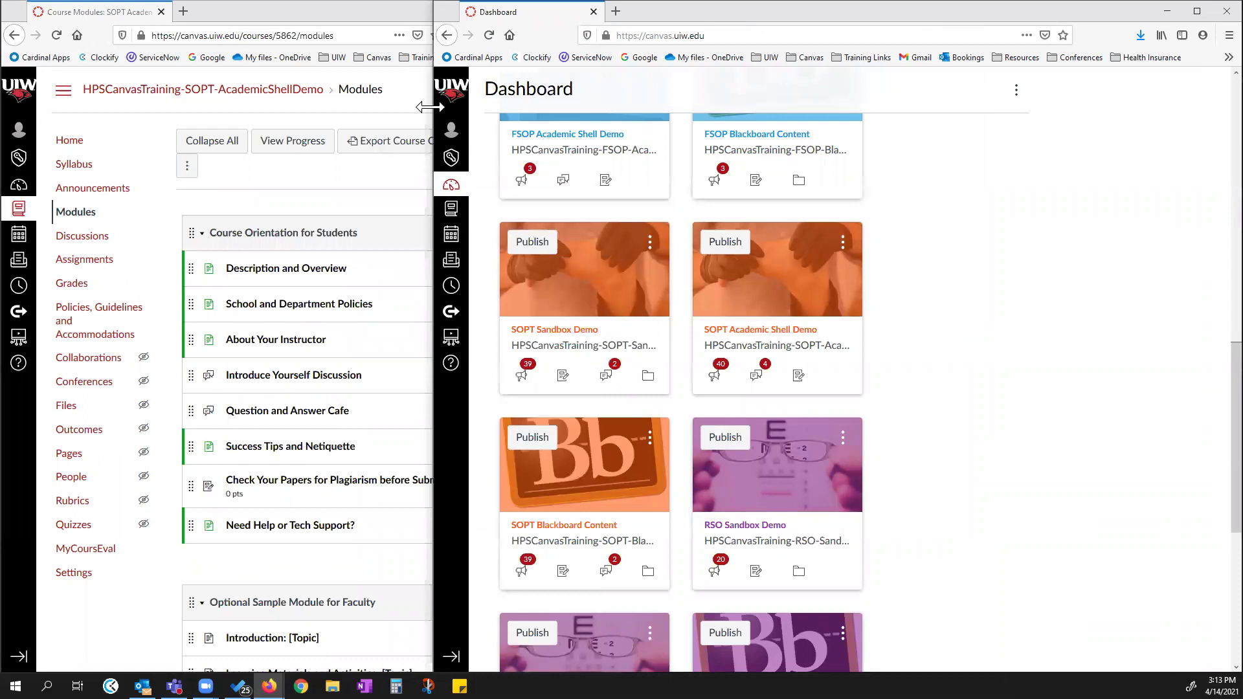
{"action": "left_click_drag", "start_coordinate": [429, 107], "coordinate": [585, 107]}
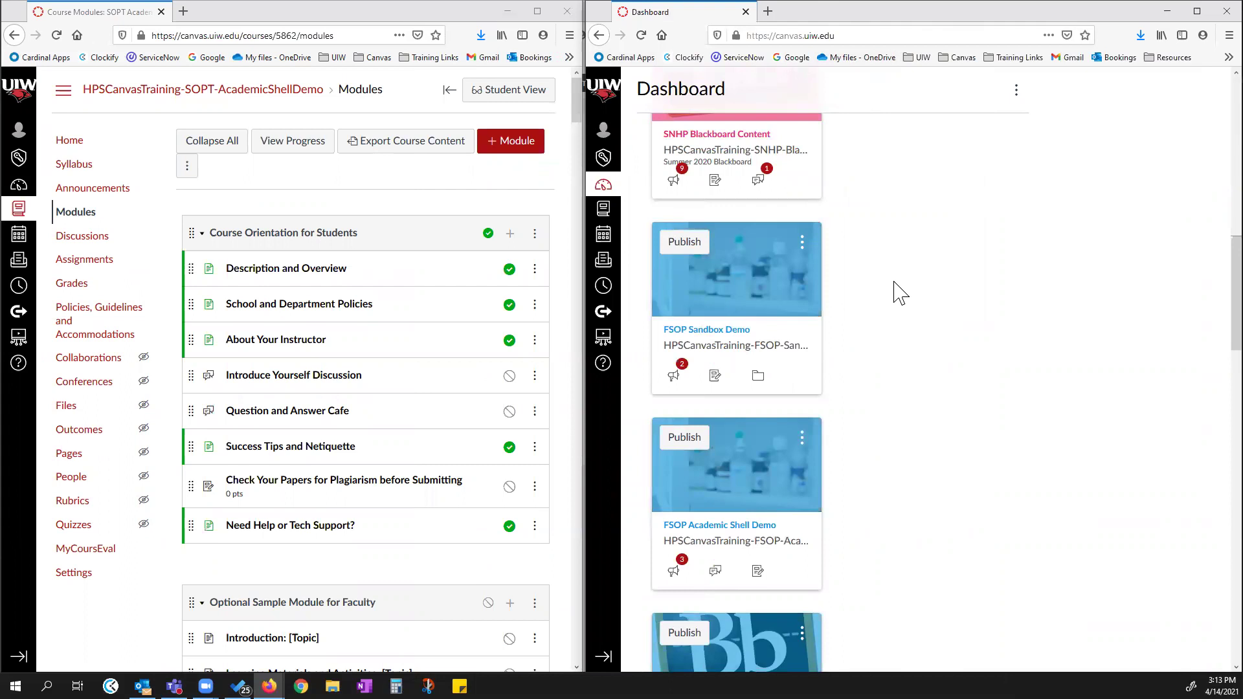
Examine the items in the Course Orientation for Students, Optional Sample Module for Faculty and FS3 Course Information modules.
{"action": "scroll", "coordinate": [285, 272], "scroll_direction": "down", "scroll_amount": 4}
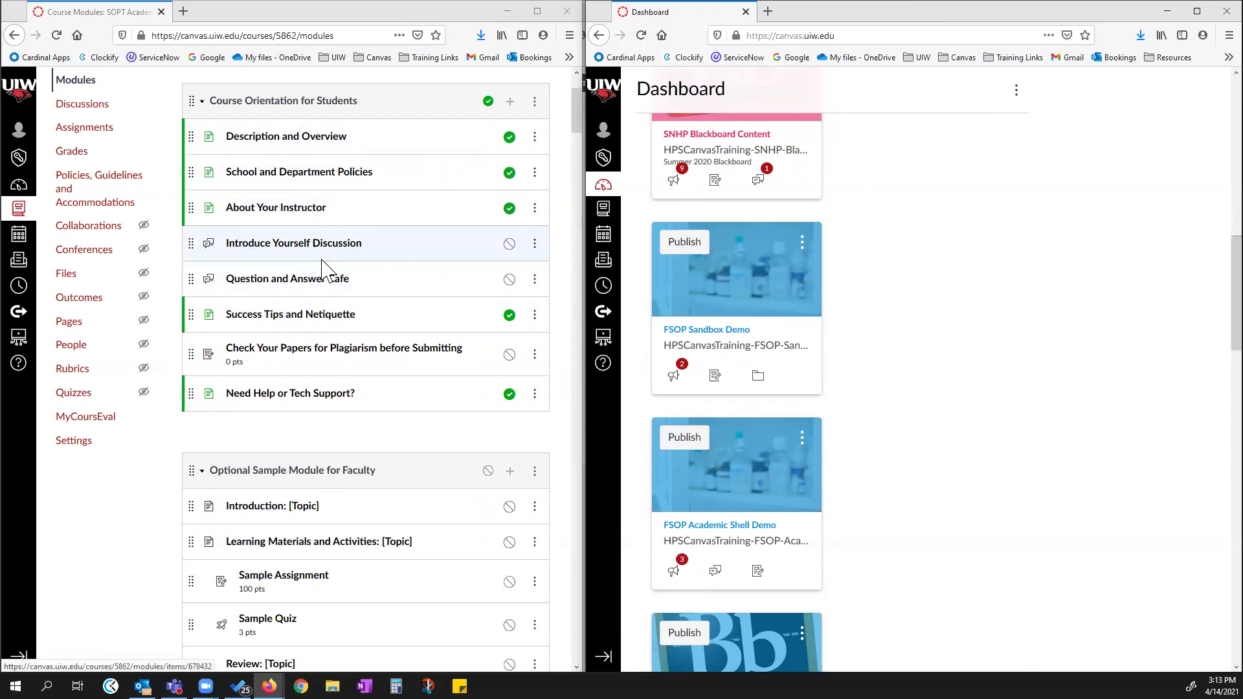
{"action": "scroll", "coordinate": [323, 272], "scroll_direction": "down", "scroll_amount": 6}
{"action": "scroll", "coordinate": [347, 394], "scroll_direction": "down", "scroll_amount": 1}
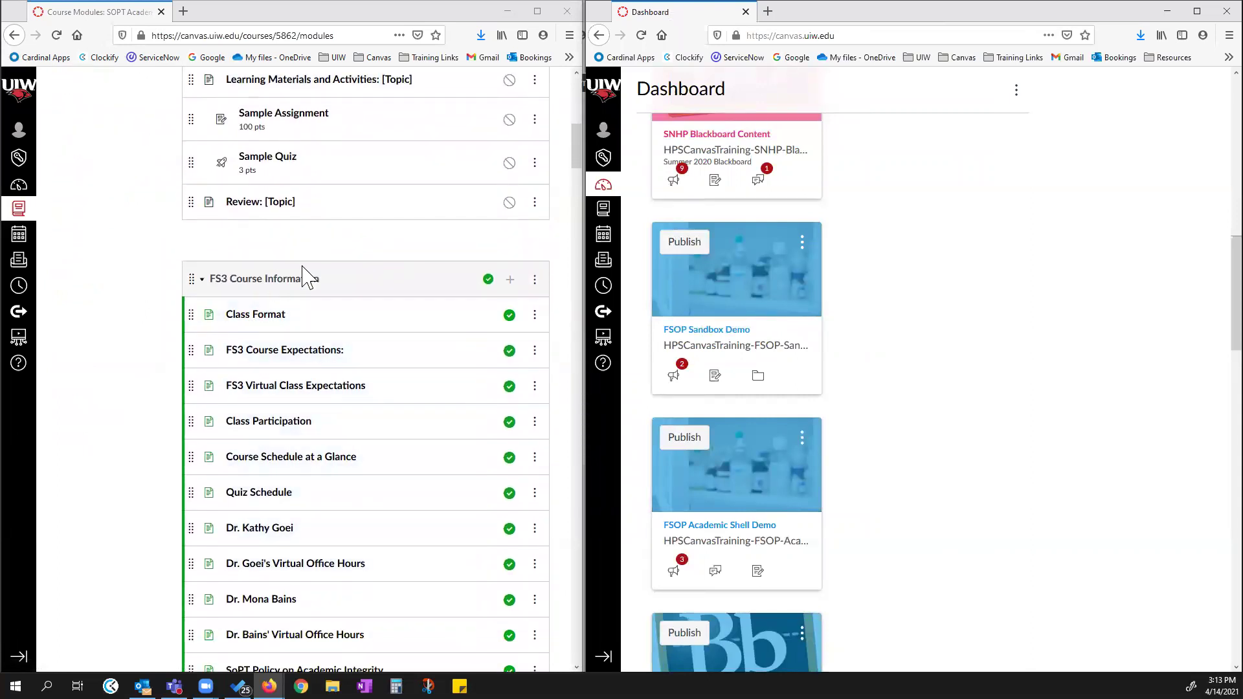
{"action": "scroll", "coordinate": [466, 405], "scroll_direction": "down", "scroll_amount": 3}
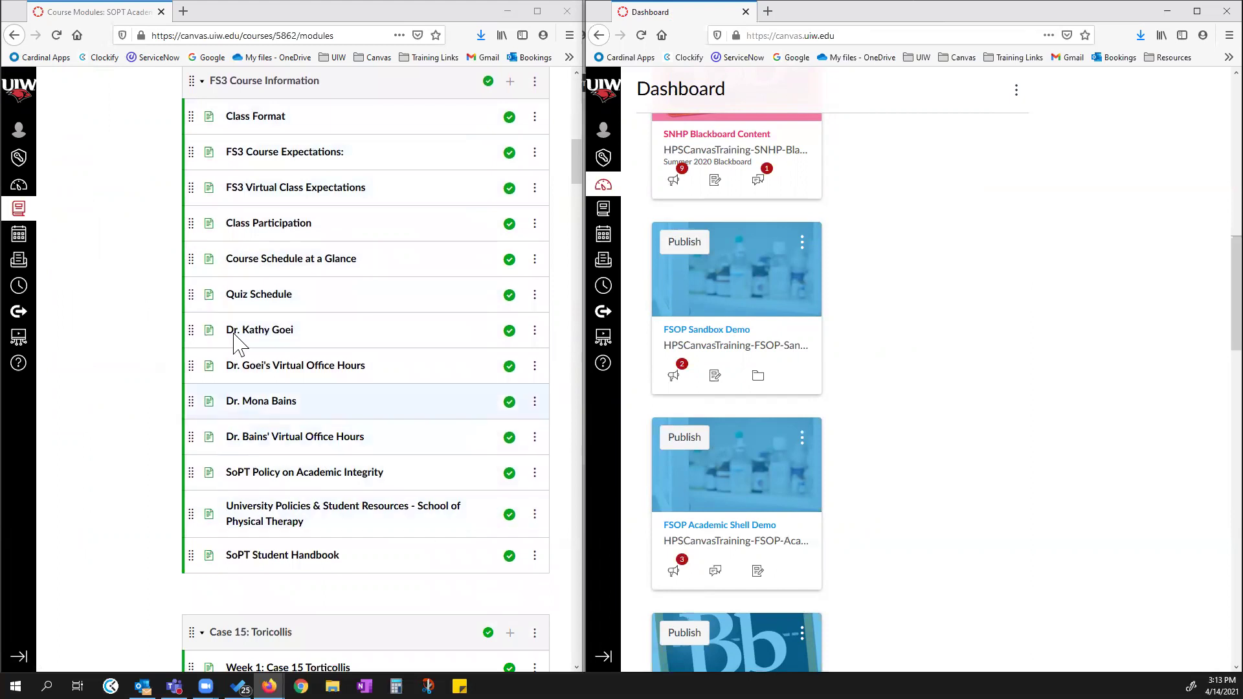
{"action": "scroll", "coordinate": [350, 406], "scroll_direction": "up", "scroll_amount": 3}
{"action": "scroll", "coordinate": [347, 407], "scroll_direction": "up", "scroll_amount": 6}
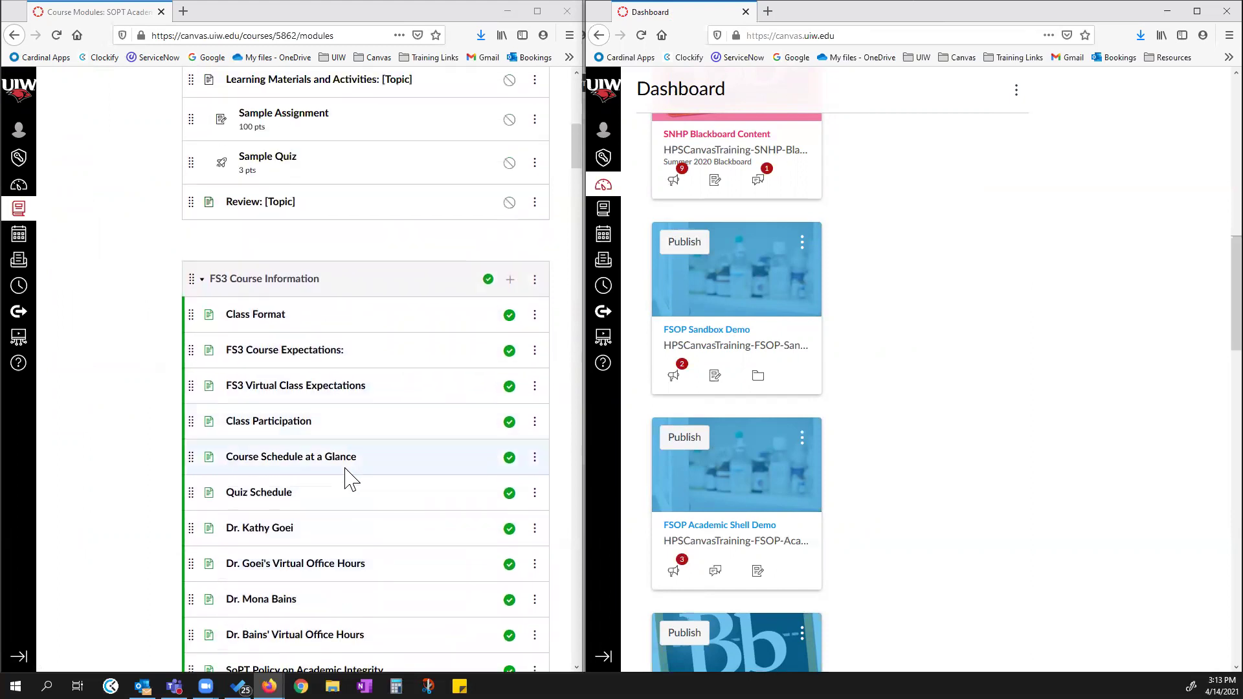
{"action": "scroll", "coordinate": [330, 207], "scroll_direction": "up", "scroll_amount": 2}
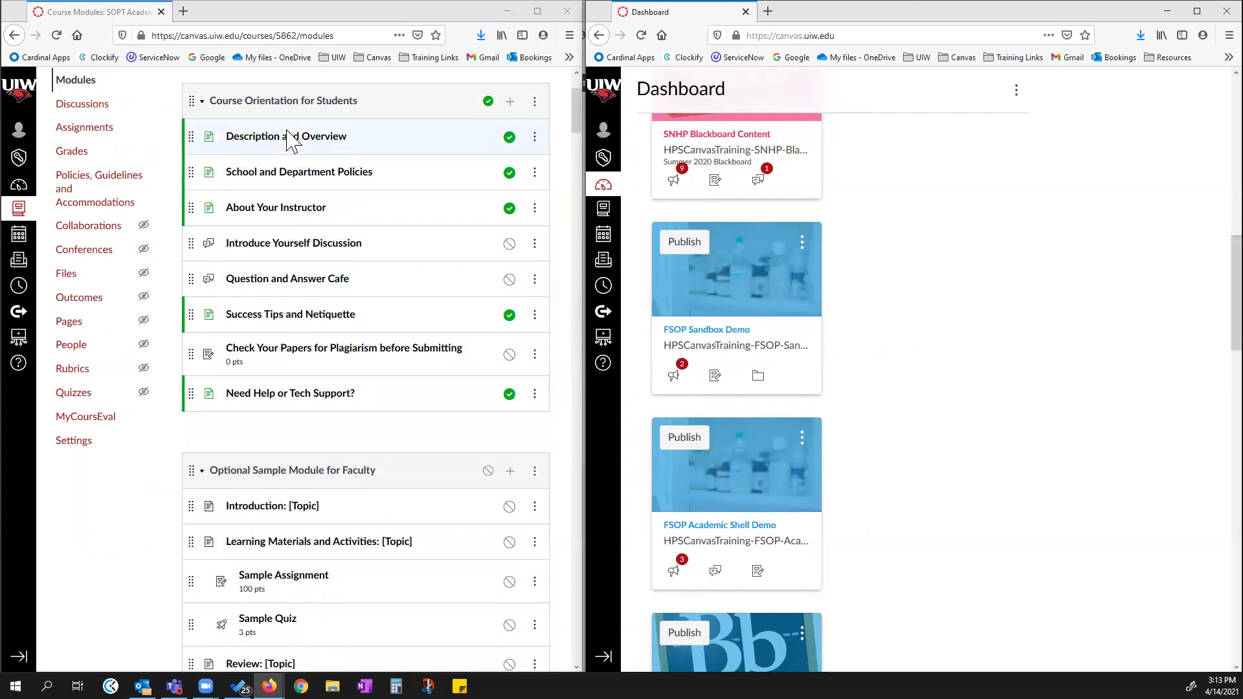
{"action": "scroll", "coordinate": [460, 362], "scroll_direction": "down", "scroll_amount": 9}
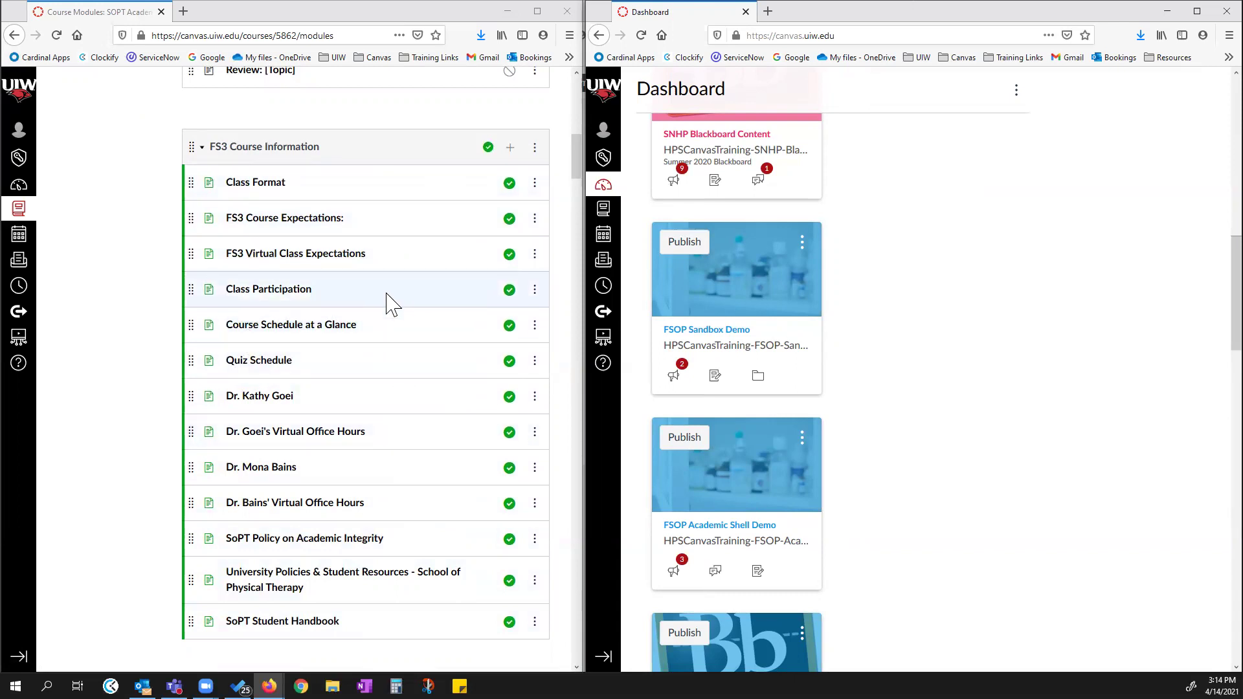
Collapse the modules FS3 Course Information, Optional Sample Module for Faculty and Course Orientation for Students.
{"action": "scroll", "coordinate": [390, 298], "scroll_direction": "down", "scroll_amount": 3}
{"action": "scroll", "coordinate": [388, 291], "scroll_direction": "up", "scroll_amount": 4}
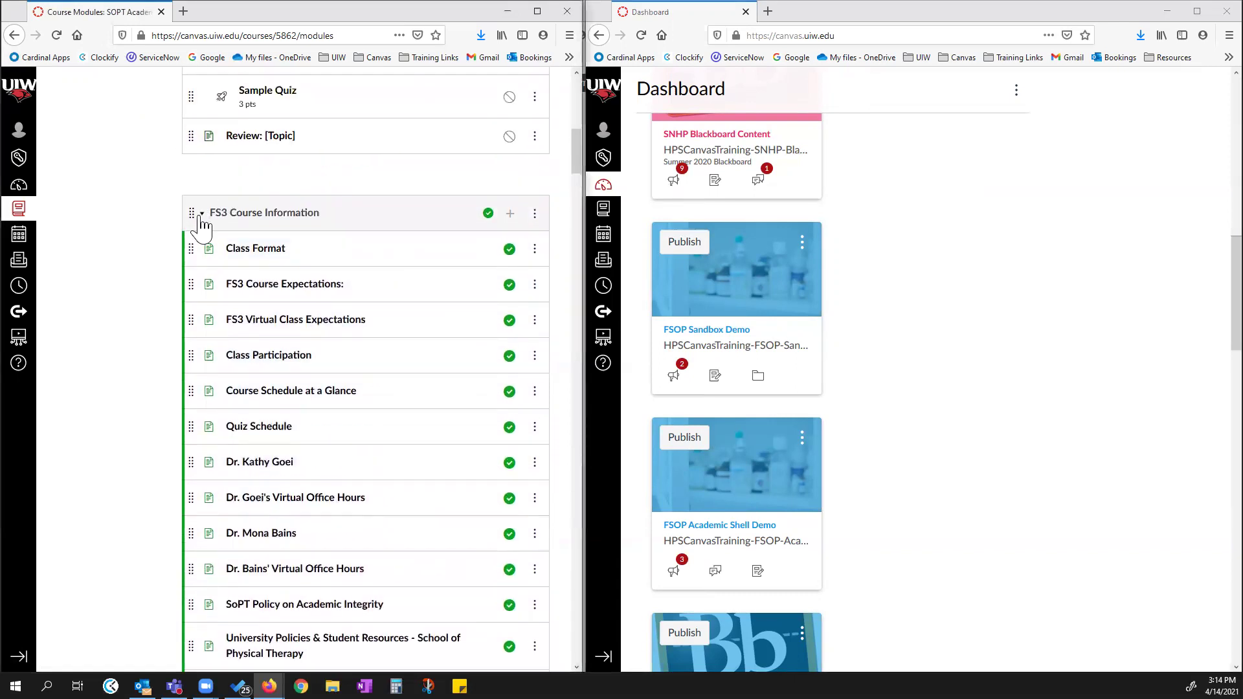
{"action": "left_click", "coordinate": [201, 216]}
{"action": "scroll", "coordinate": [202, 216], "scroll_direction": "up", "scroll_amount": 4}
{"action": "scroll", "coordinate": [201, 246], "scroll_direction": "up", "scroll_amount": 2}
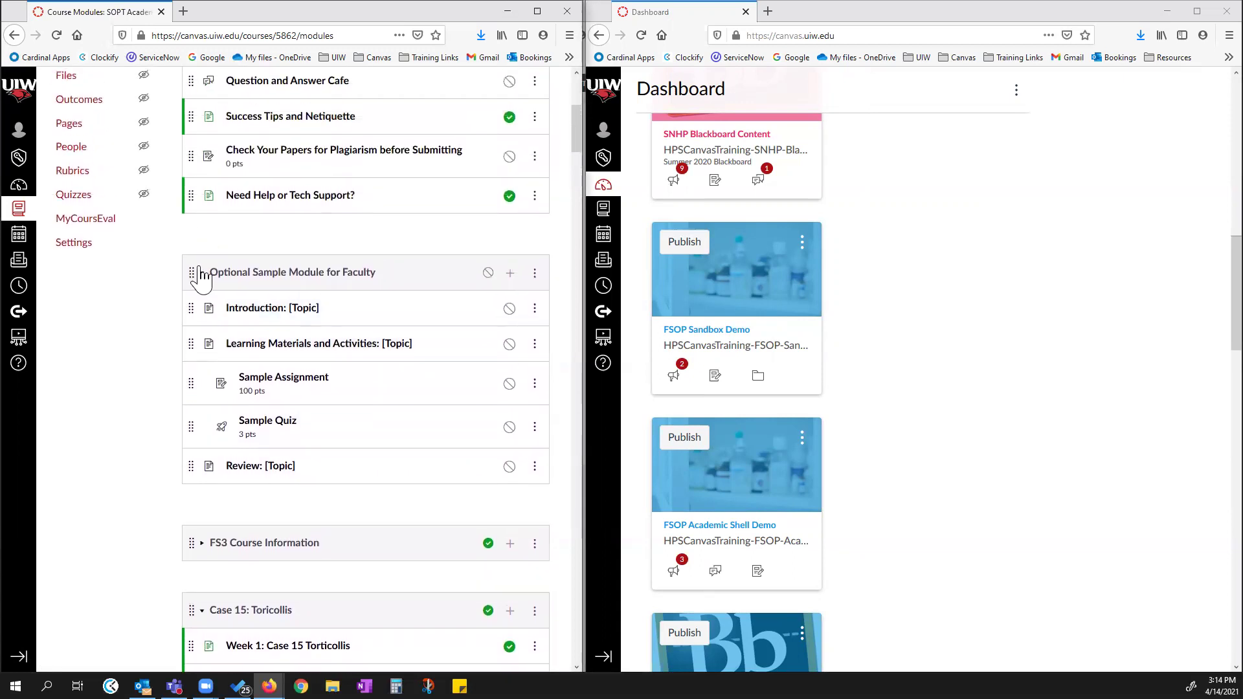
{"action": "left_click", "coordinate": [204, 275]}
{"action": "scroll", "coordinate": [204, 276], "scroll_direction": "up", "scroll_amount": 3}
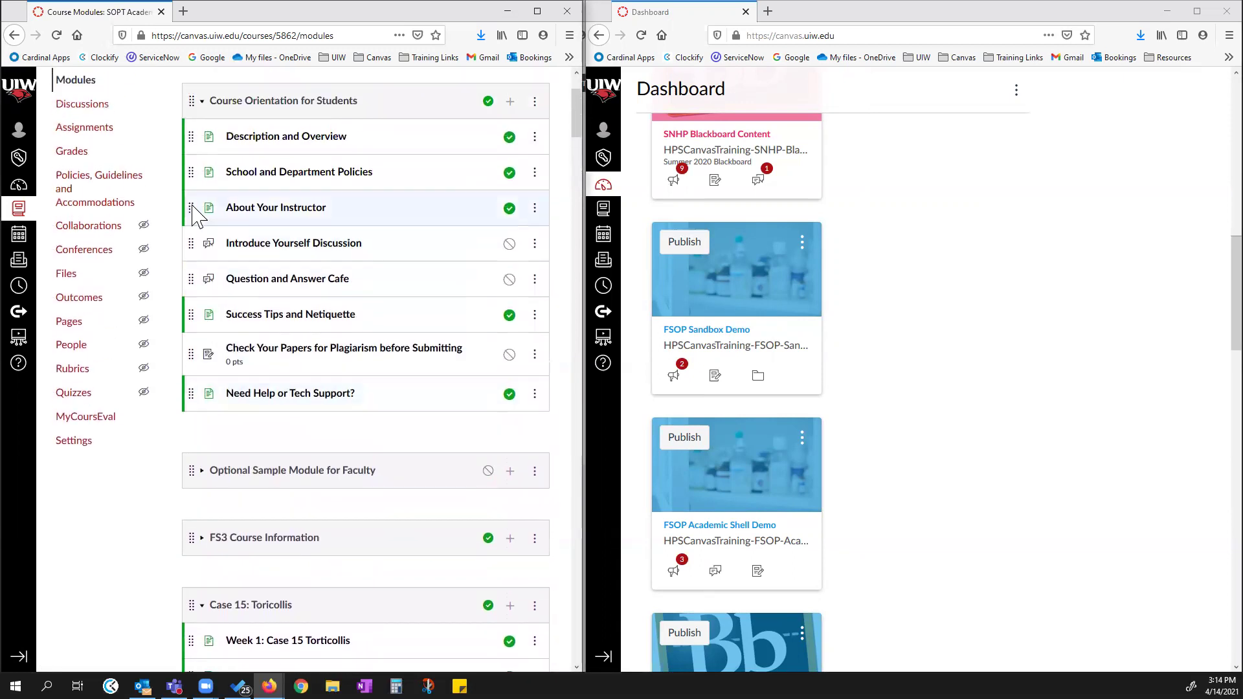
{"action": "left_click", "coordinate": [203, 106]}
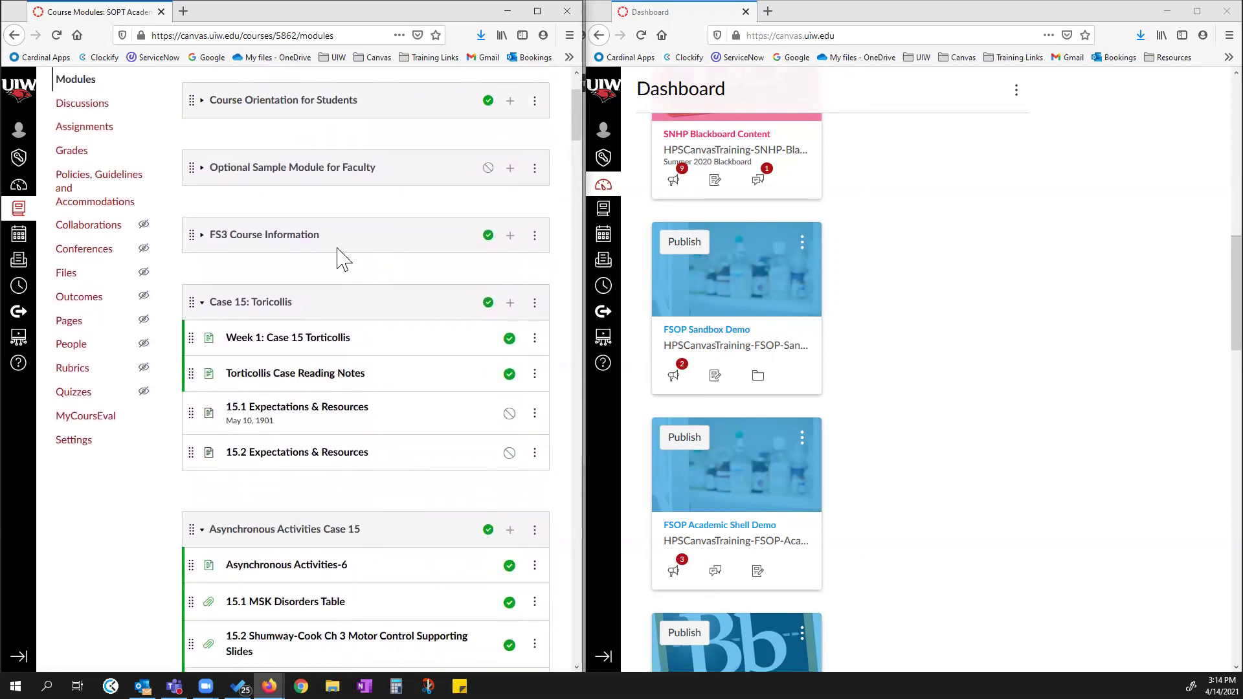
Open 15.1 Expectations & Resources from the Case 15: Toricollis module in a new tab and move it to the Dashboard's browser window.
{"action": "scroll", "coordinate": [363, 272], "scroll_direction": "down", "scroll_amount": 3}
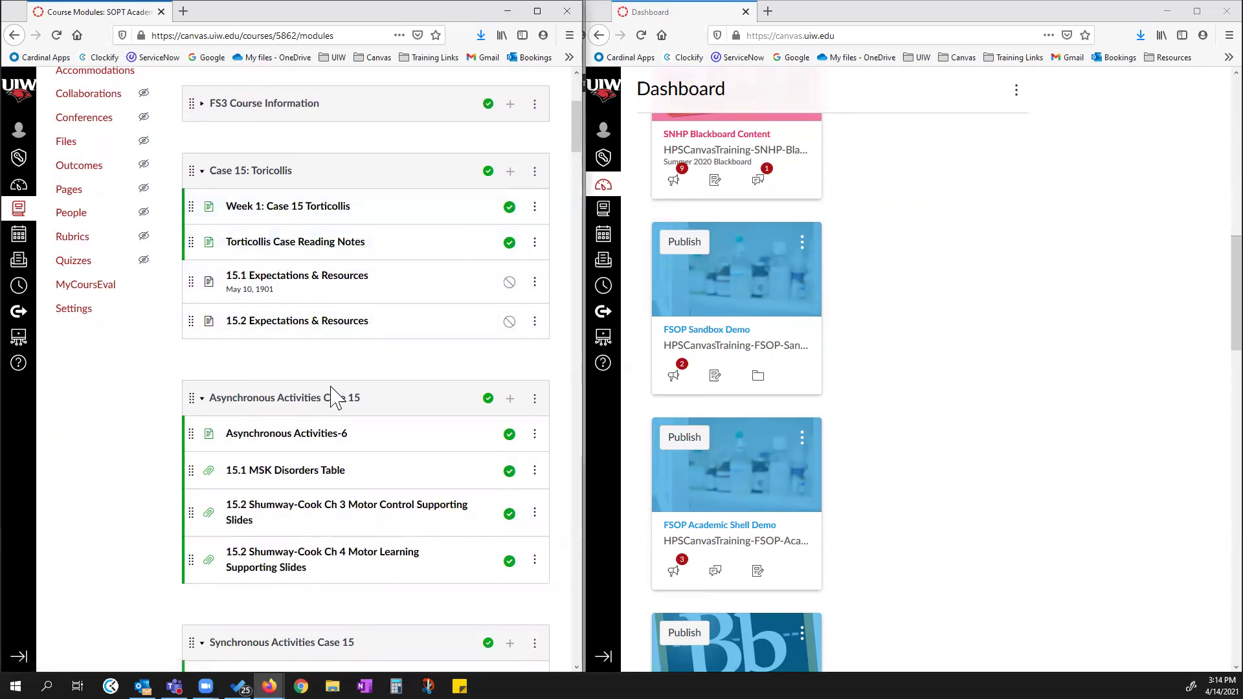
{"action": "scroll", "coordinate": [323, 388], "scroll_direction": "down", "scroll_amount": 1}
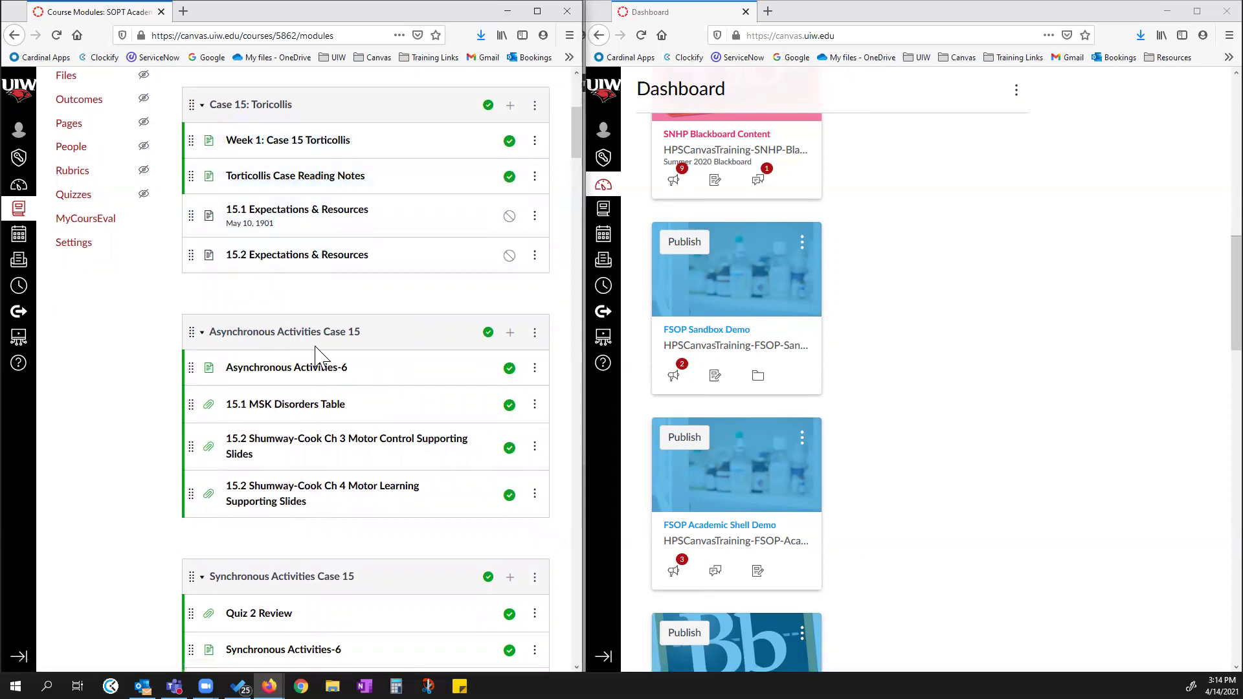
{"action": "scroll", "coordinate": [318, 414], "scroll_direction": "down", "scroll_amount": 2}
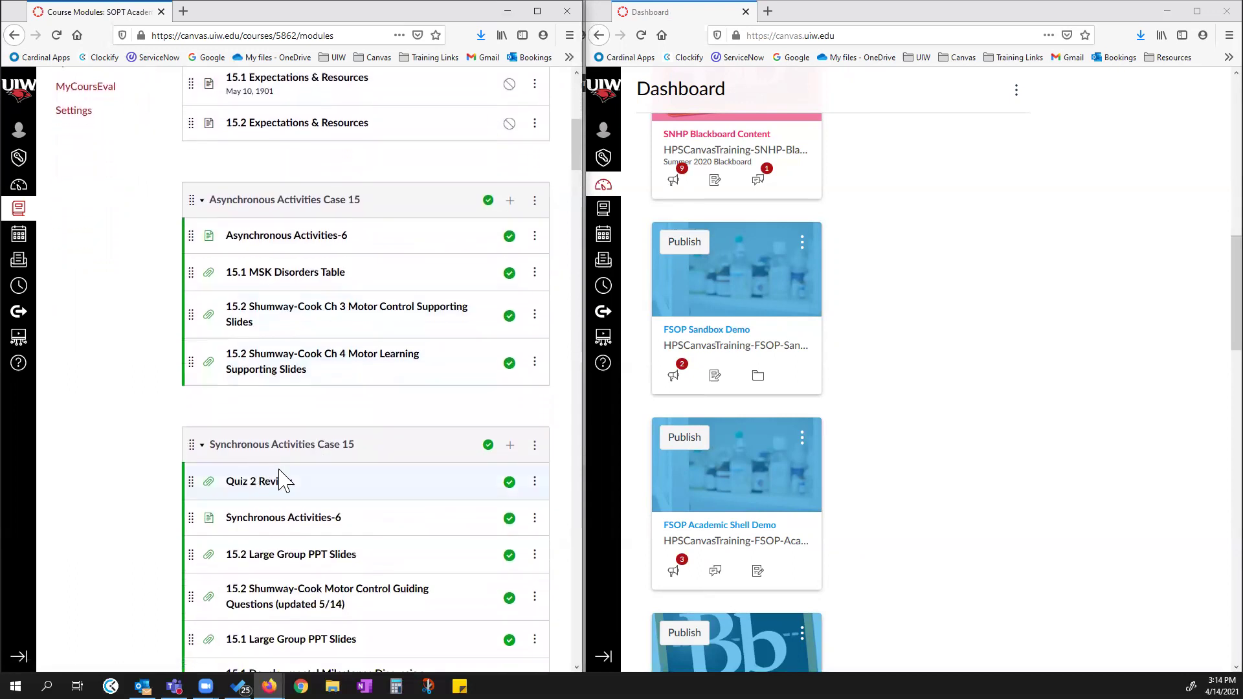
{"action": "scroll", "coordinate": [314, 570], "scroll_direction": "down", "scroll_amount": 1}
{"action": "scroll", "coordinate": [310, 591], "scroll_direction": "down", "scroll_amount": 1}
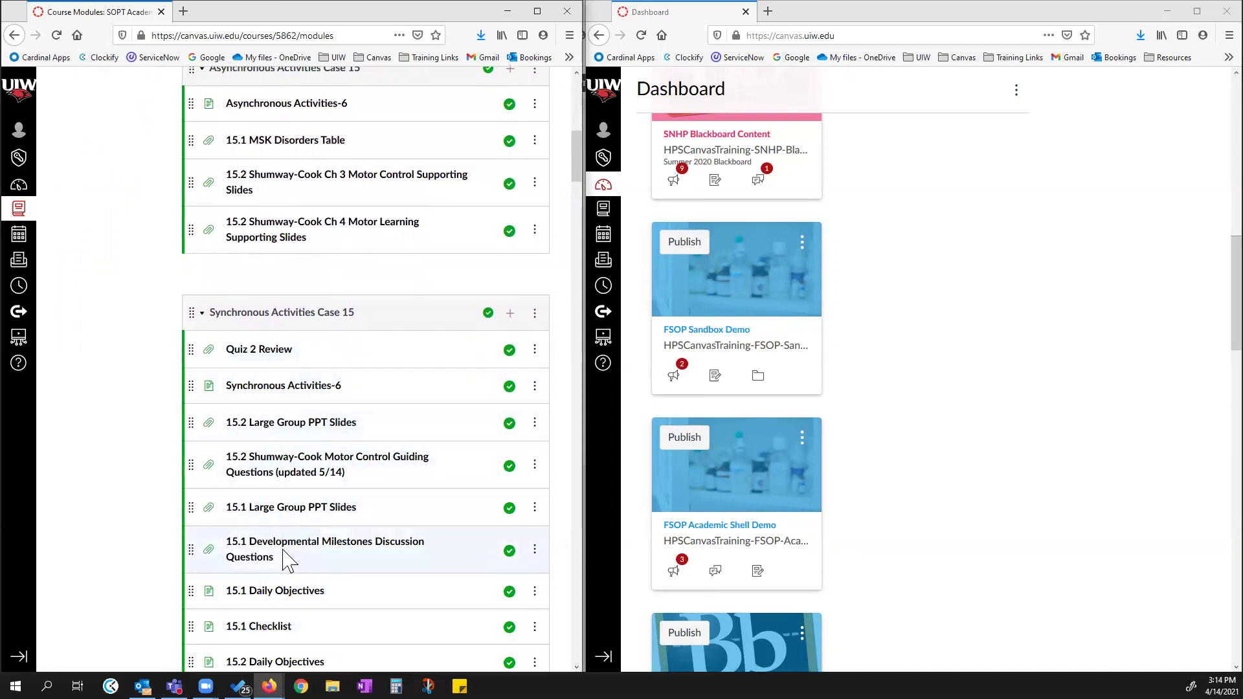
{"action": "scroll", "coordinate": [328, 482], "scroll_direction": "up", "scroll_amount": 5}
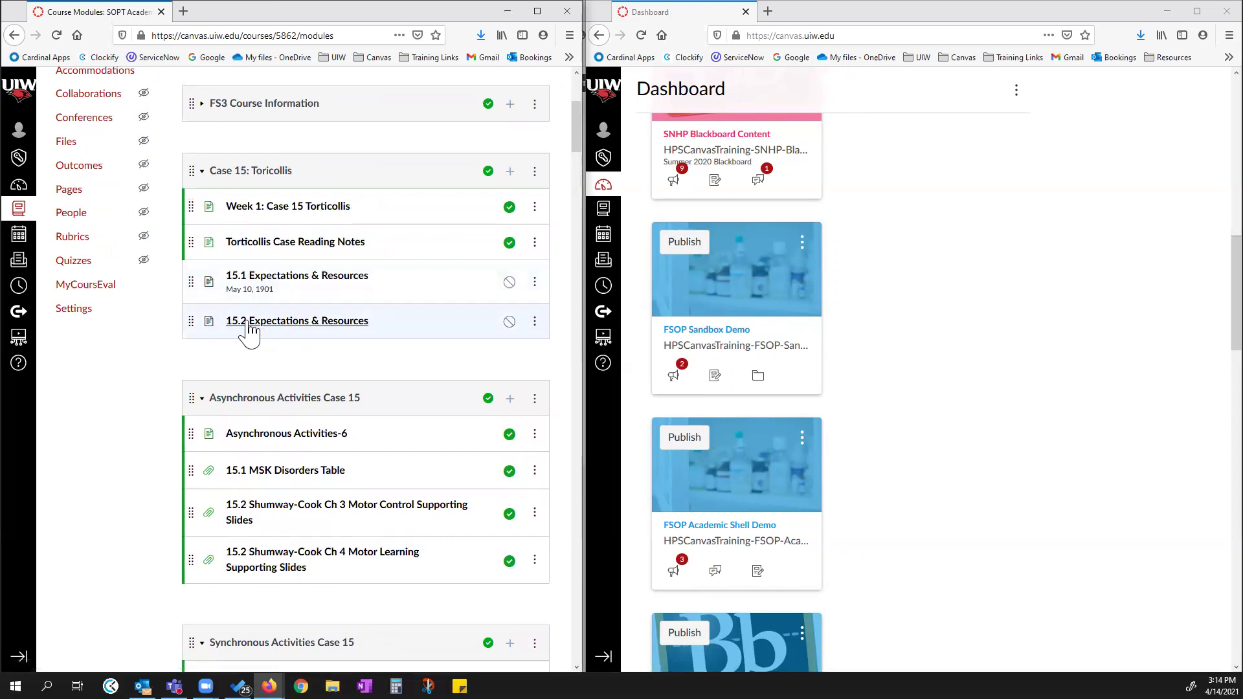
{"action": "right_click", "coordinate": [266, 285]}
{"action": "left_click", "coordinate": [298, 281]}
{"action": "left_click_drag", "start_coordinate": [240, 15], "coordinate": [832, 14]}
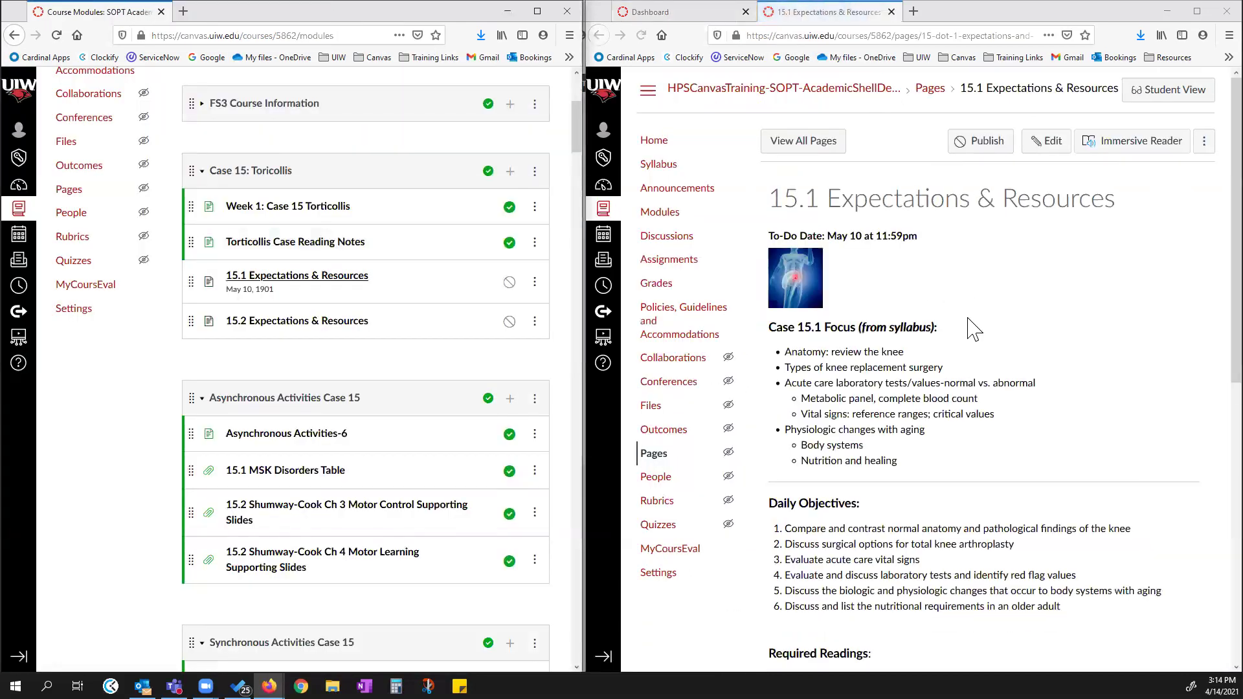
Open the page 15.1 Expectations & Resources for editing and enlarge its content editor to review the text.
{"action": "scroll", "coordinate": [1029, 445], "scroll_direction": "down", "scroll_amount": 3}
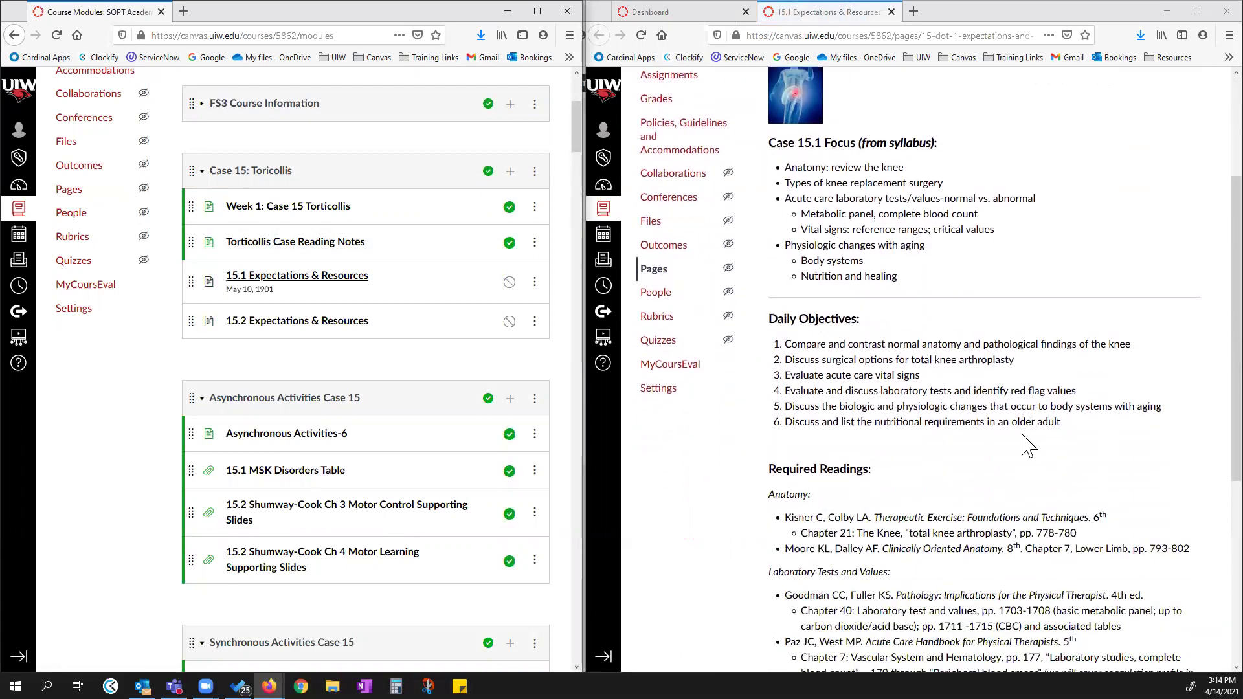
{"action": "scroll", "coordinate": [1149, 121], "scroll_direction": "up", "scroll_amount": 3}
{"action": "left_click", "coordinate": [1053, 145]}
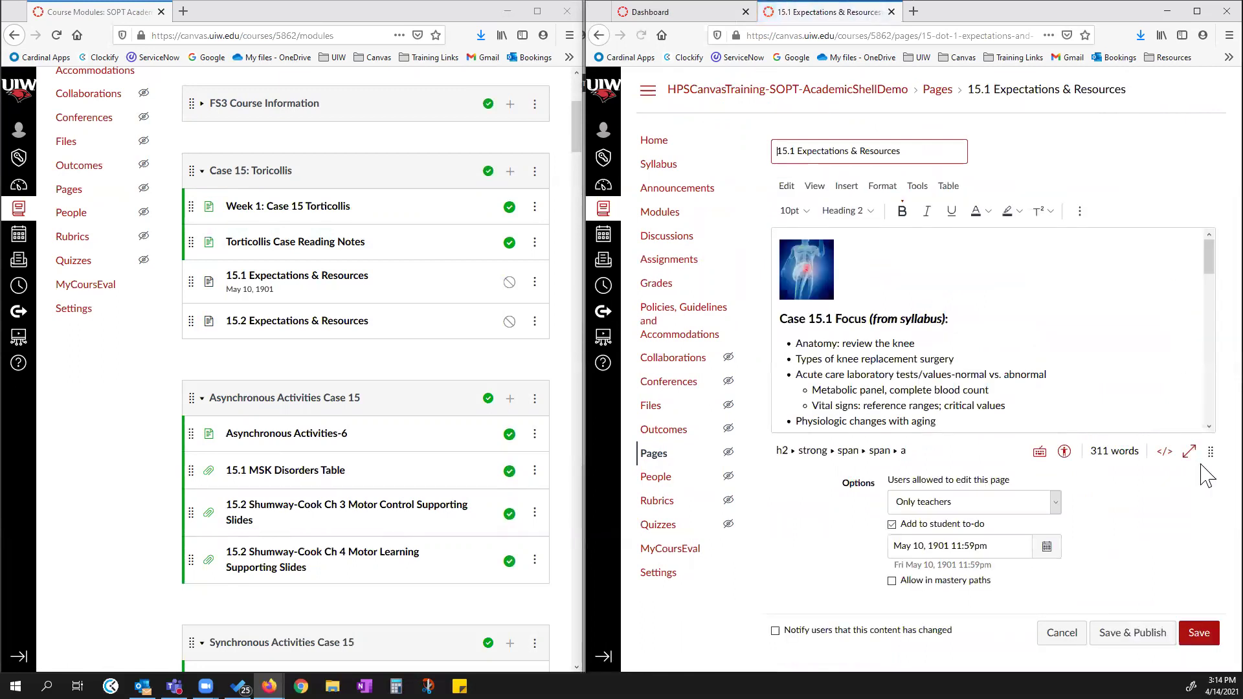
{"action": "left_click_drag", "start_coordinate": [1208, 451], "coordinate": [1199, 567]}
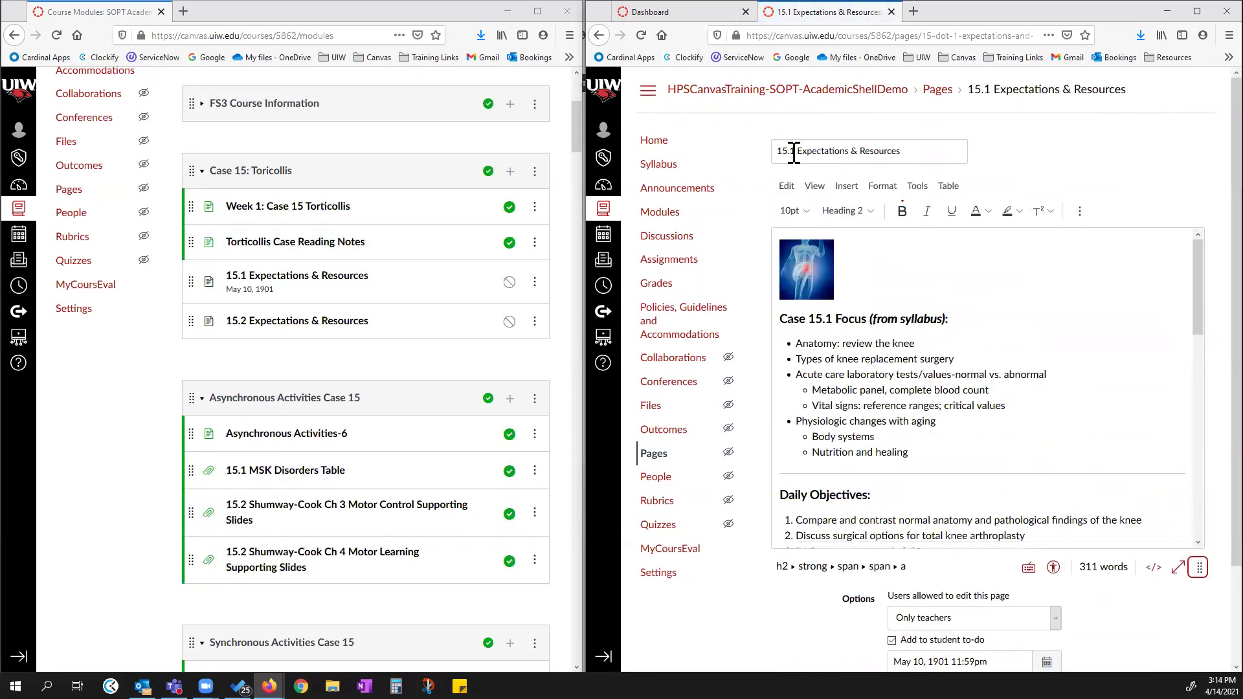
{"action": "scroll", "coordinate": [1000, 388], "scroll_direction": "down", "scroll_amount": 3}
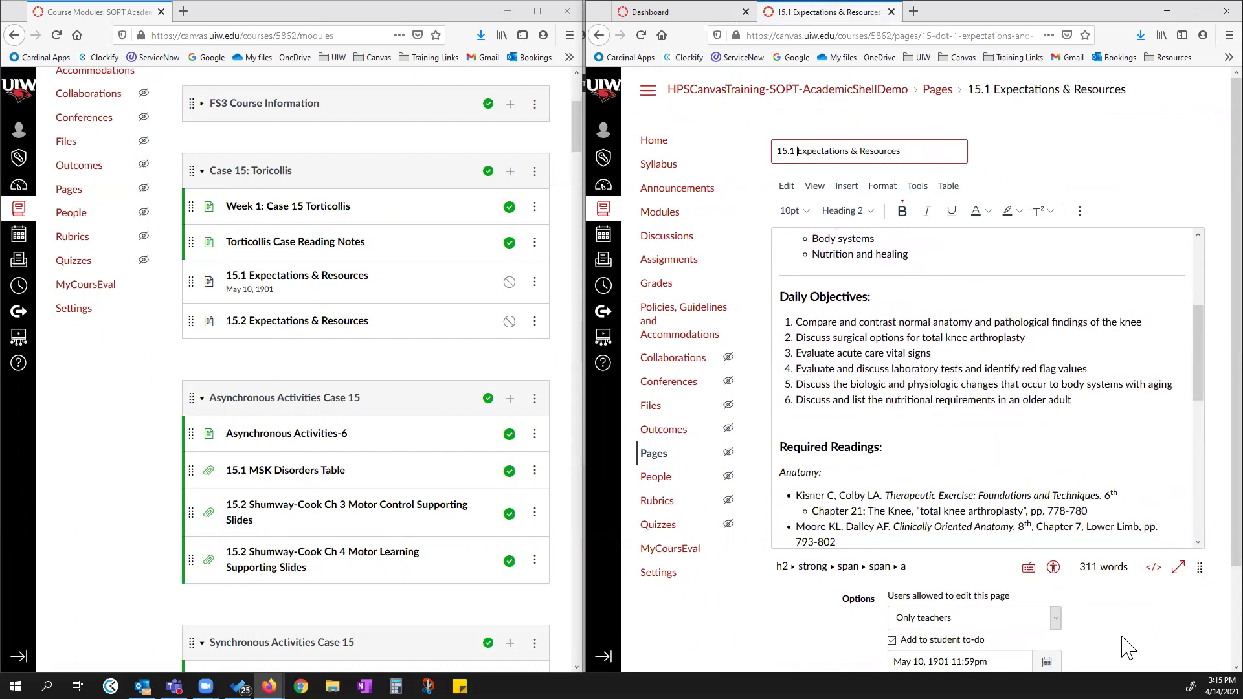
Change the year of the page's student to-do date to 2021, keeping May 10.
{"action": "scroll", "coordinate": [969, 593], "scroll_direction": "down", "scroll_amount": 2}
{"action": "left_click_drag", "start_coordinate": [988, 550], "coordinate": [886, 549]}
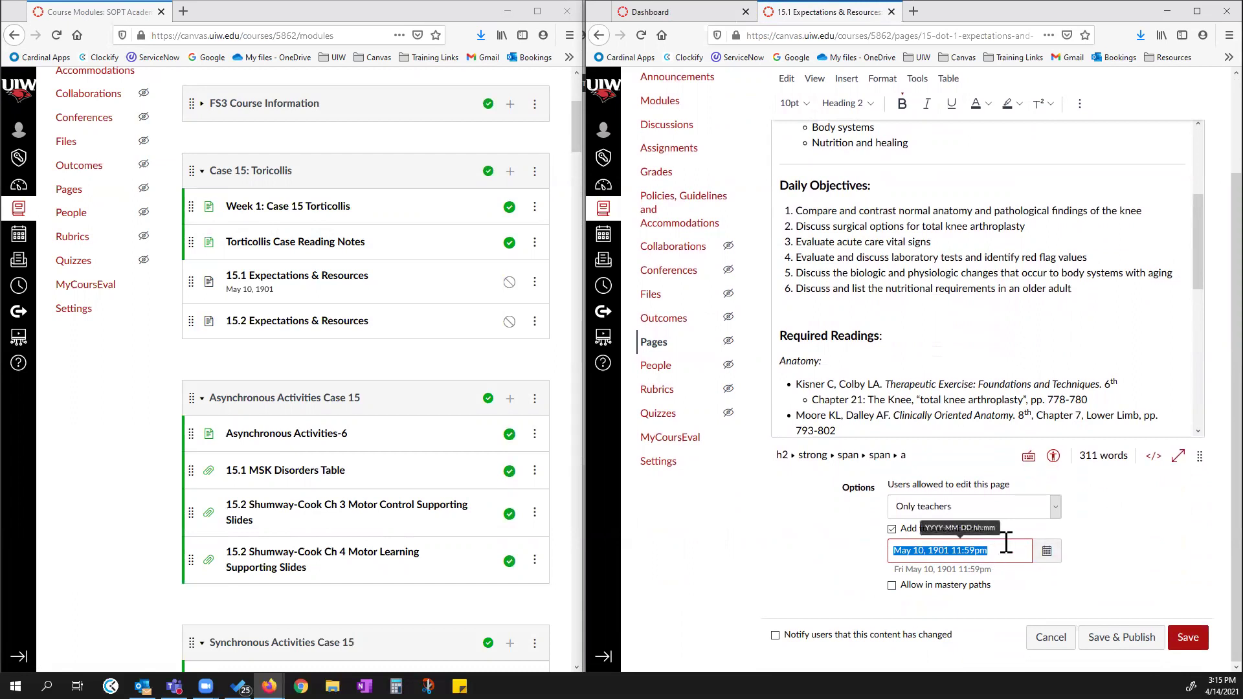
{"action": "left_click", "coordinate": [1047, 551]}
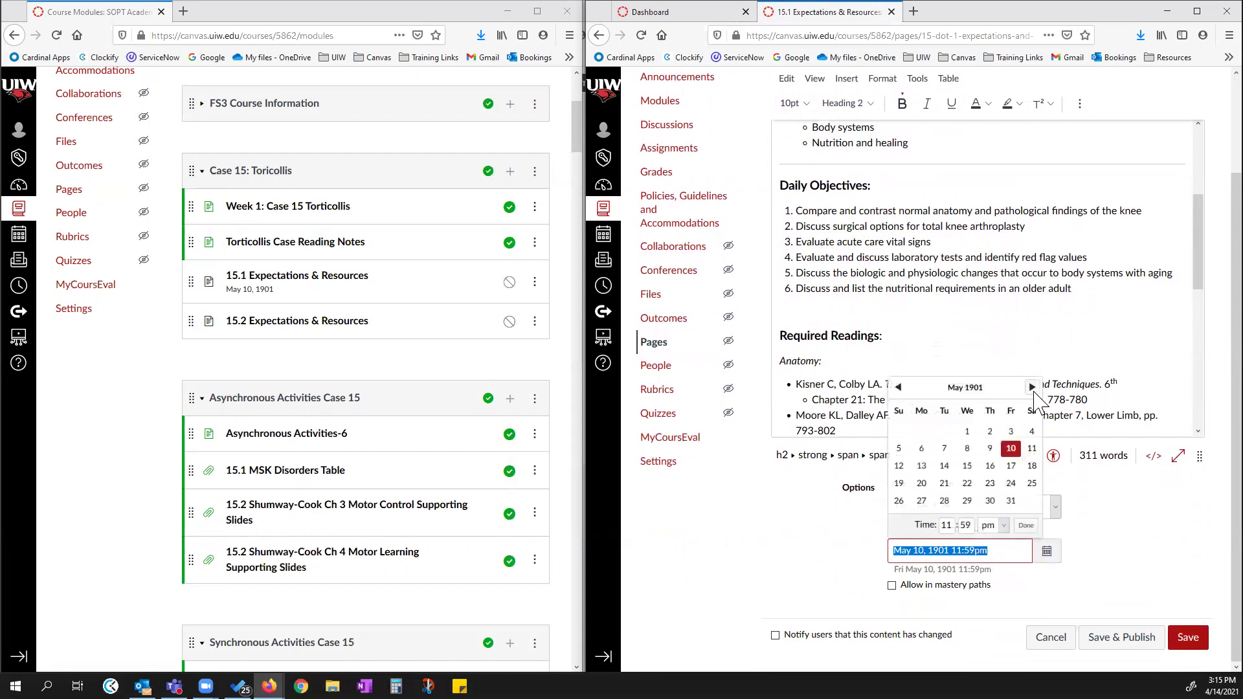
{"action": "left_click", "coordinate": [954, 551]}
{"action": "type", "text": "202"}
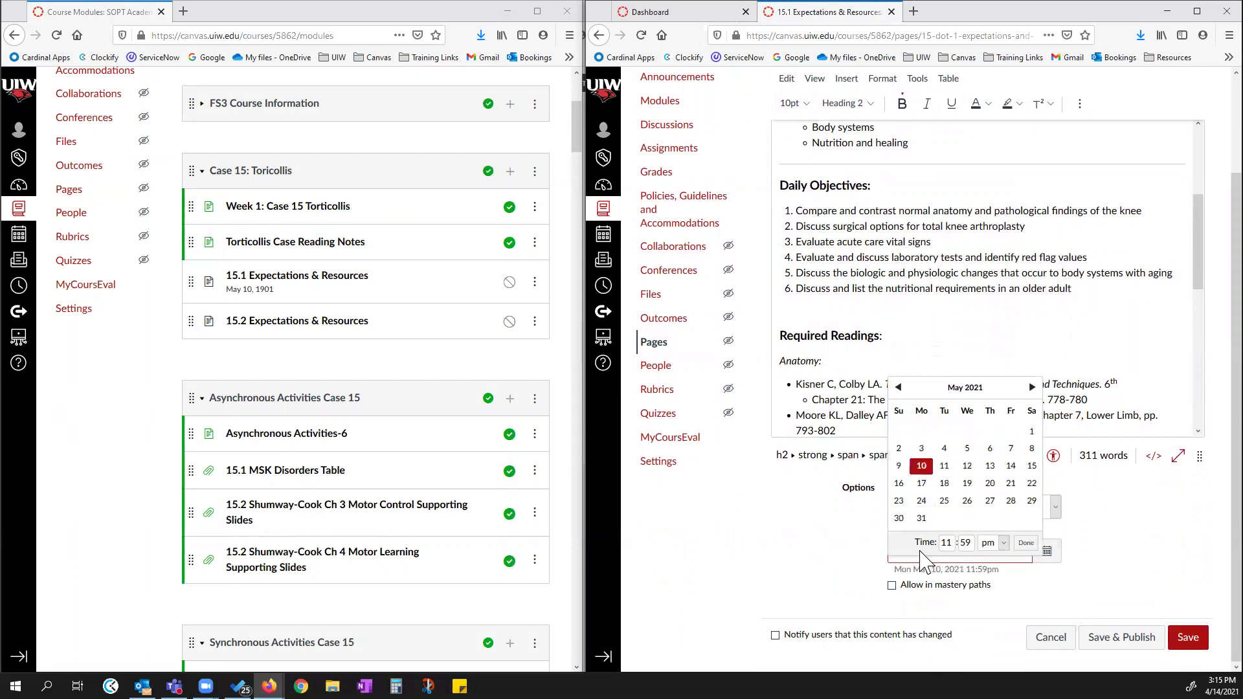
{"action": "left_click", "coordinate": [1027, 545]}
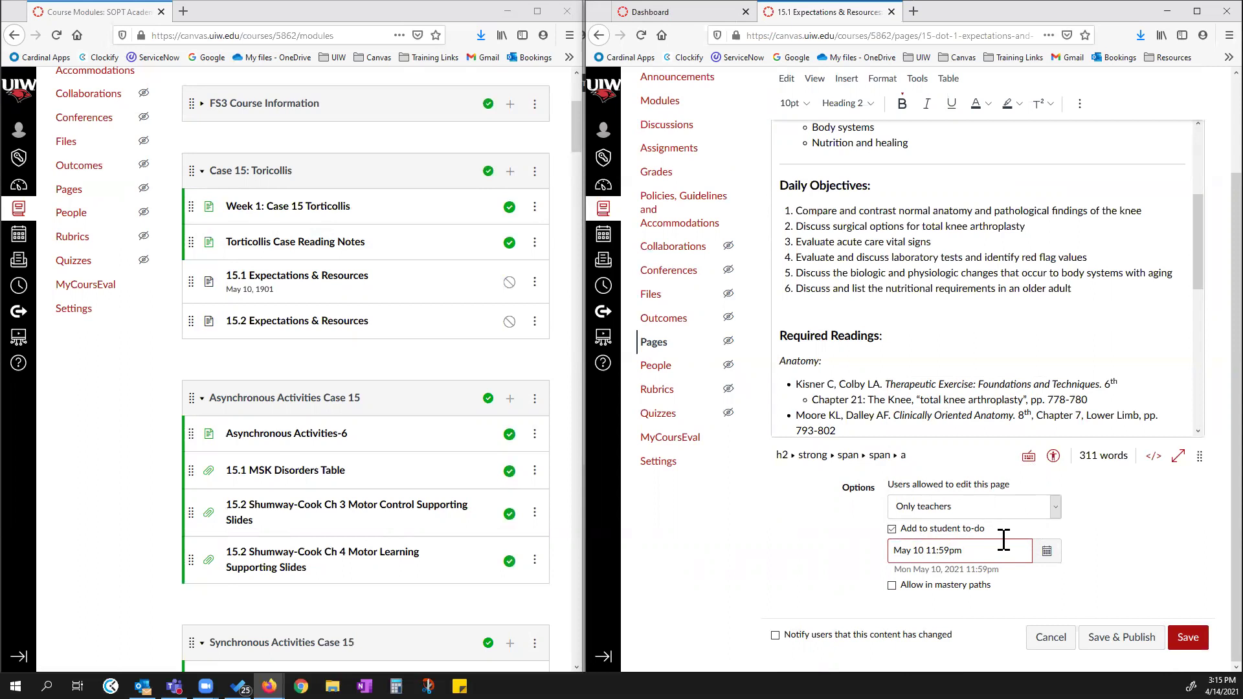
Set the time of the page's May 10 student to-do date to 8:00 am.
{"action": "left_click", "coordinate": [1046, 551]}
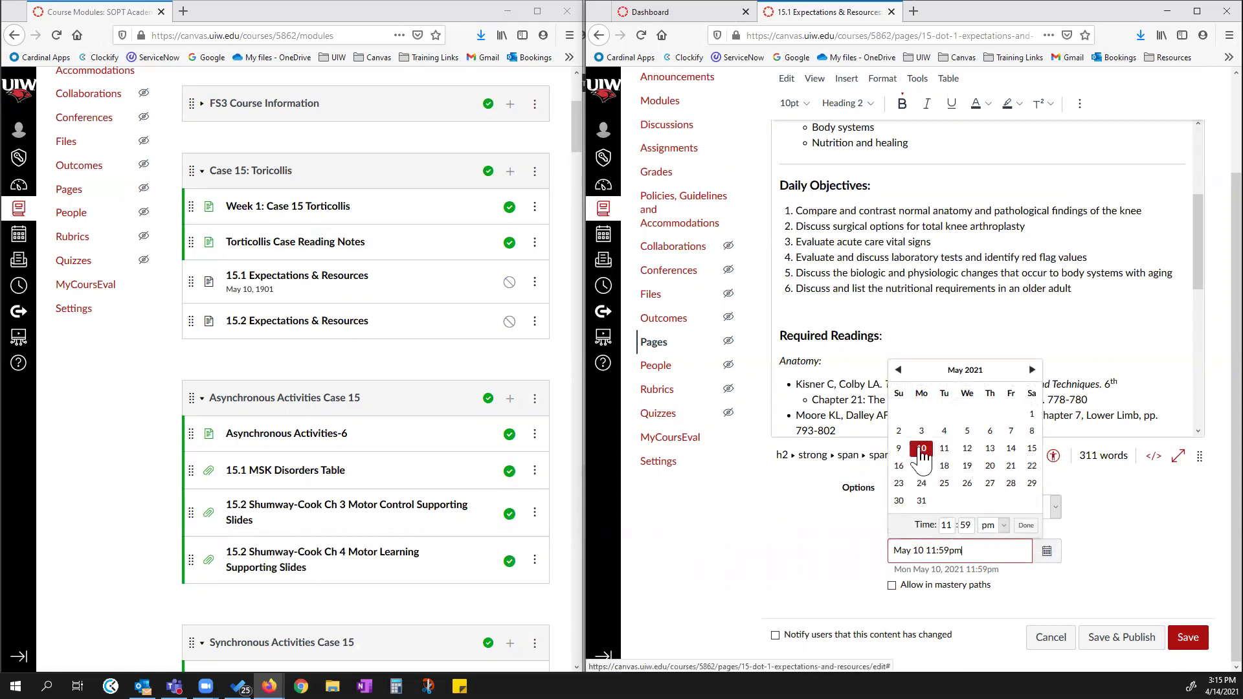
{"action": "left_click", "coordinate": [940, 526]}
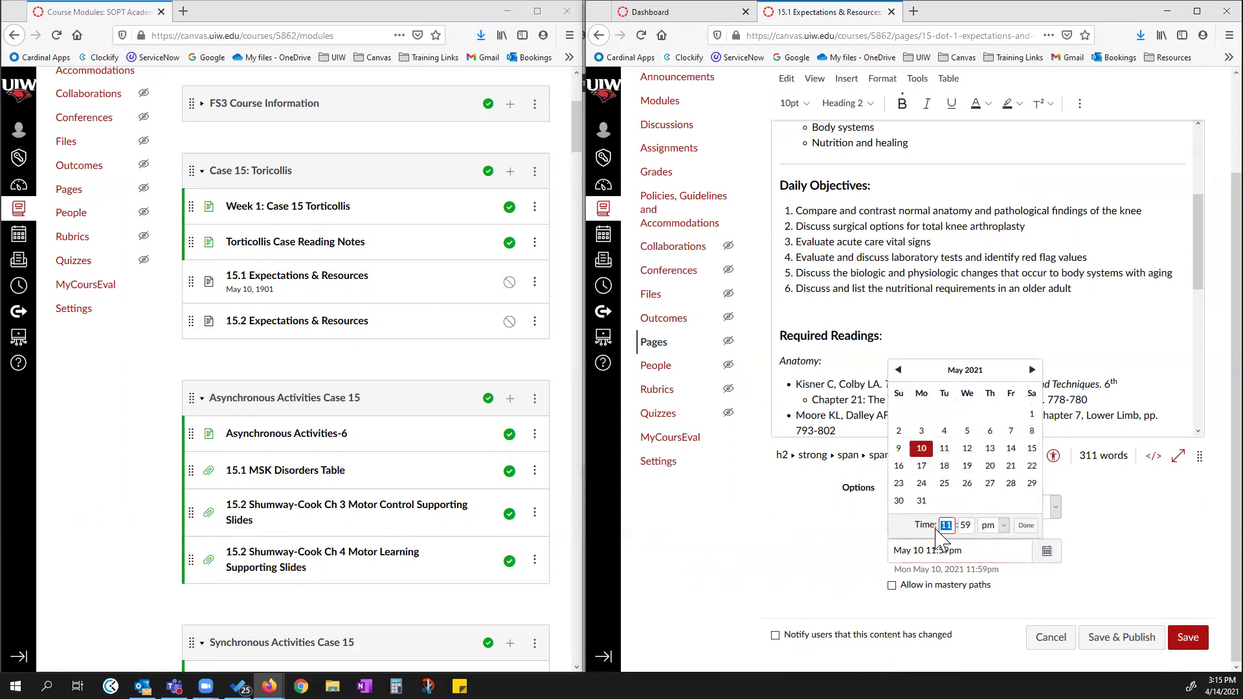
{"action": "type", "text": "3"}
{"action": "type", "text": "00"}
{"action": "left_click", "coordinate": [990, 526]}
{"action": "left_click", "coordinate": [1003, 550]}
{"action": "left_click", "coordinate": [1025, 526]}
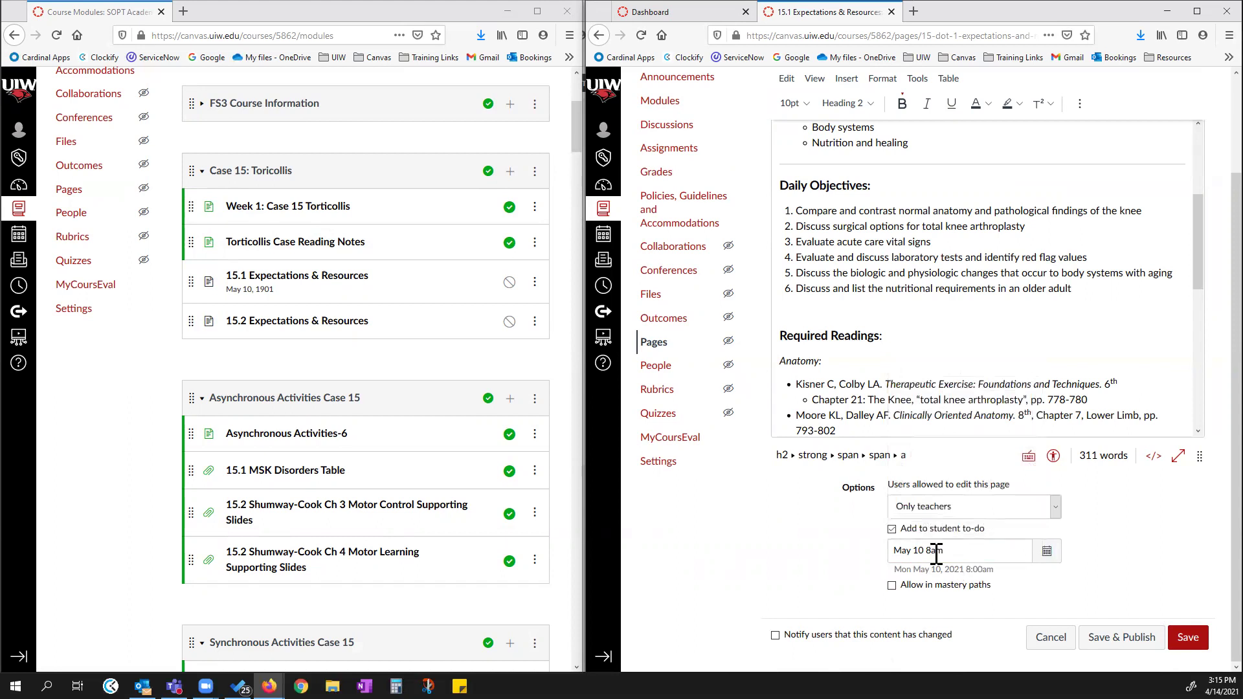
Enlarge the content editor and review the page's focus, daily objectives, required readings, required presentations and activities sections.
{"action": "scroll", "coordinate": [898, 255], "scroll_direction": "up", "scroll_amount": 6}
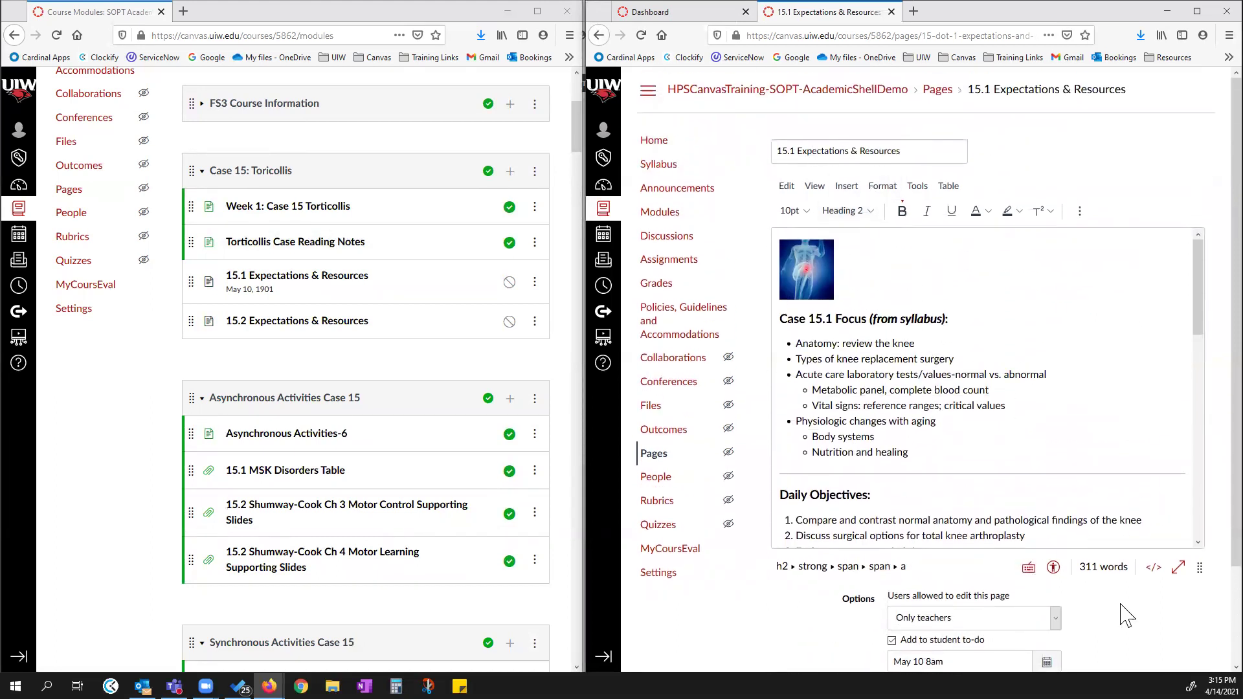
{"action": "scroll", "coordinate": [1127, 615], "scroll_direction": "down", "scroll_amount": 3}
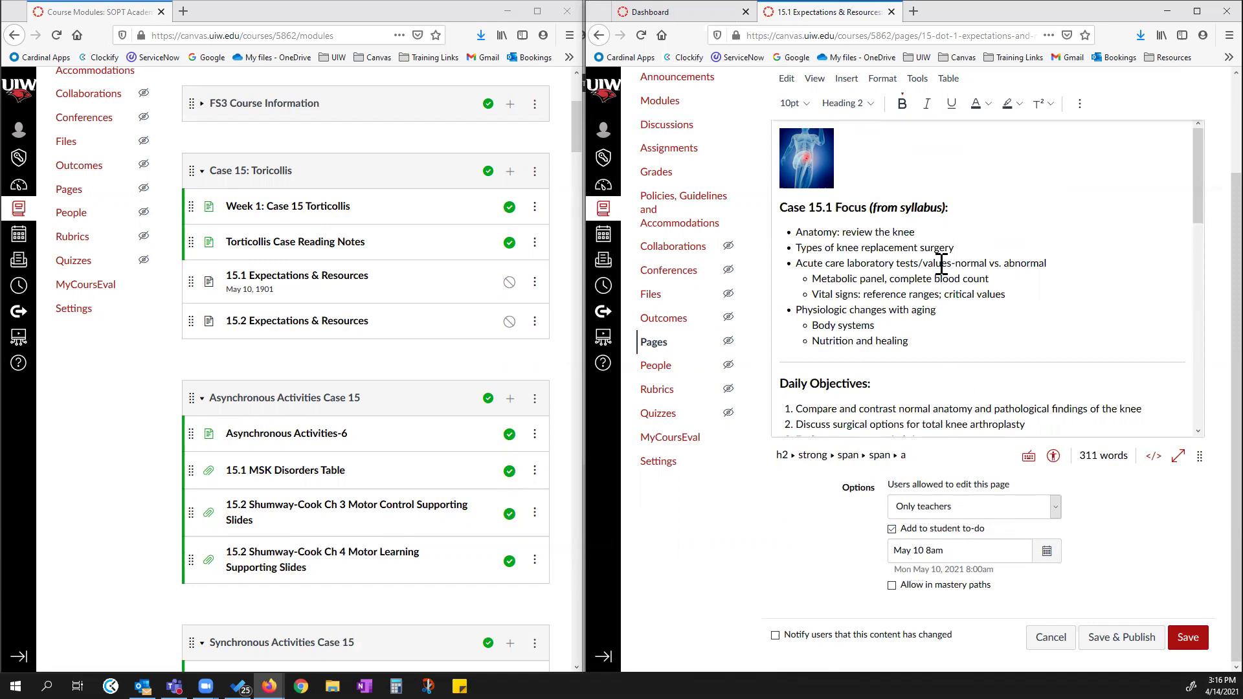
{"action": "scroll", "coordinate": [939, 374], "scroll_direction": "down", "scroll_amount": 3}
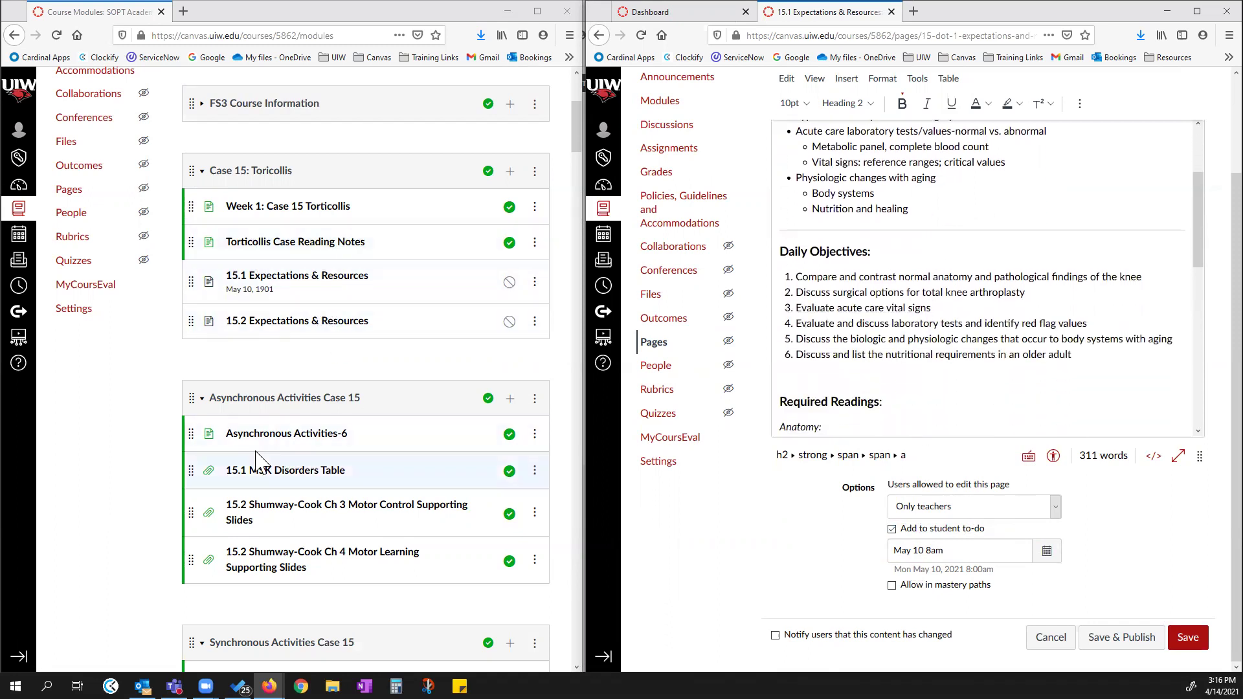
{"action": "scroll", "coordinate": [292, 463], "scroll_direction": "down", "scroll_amount": 2}
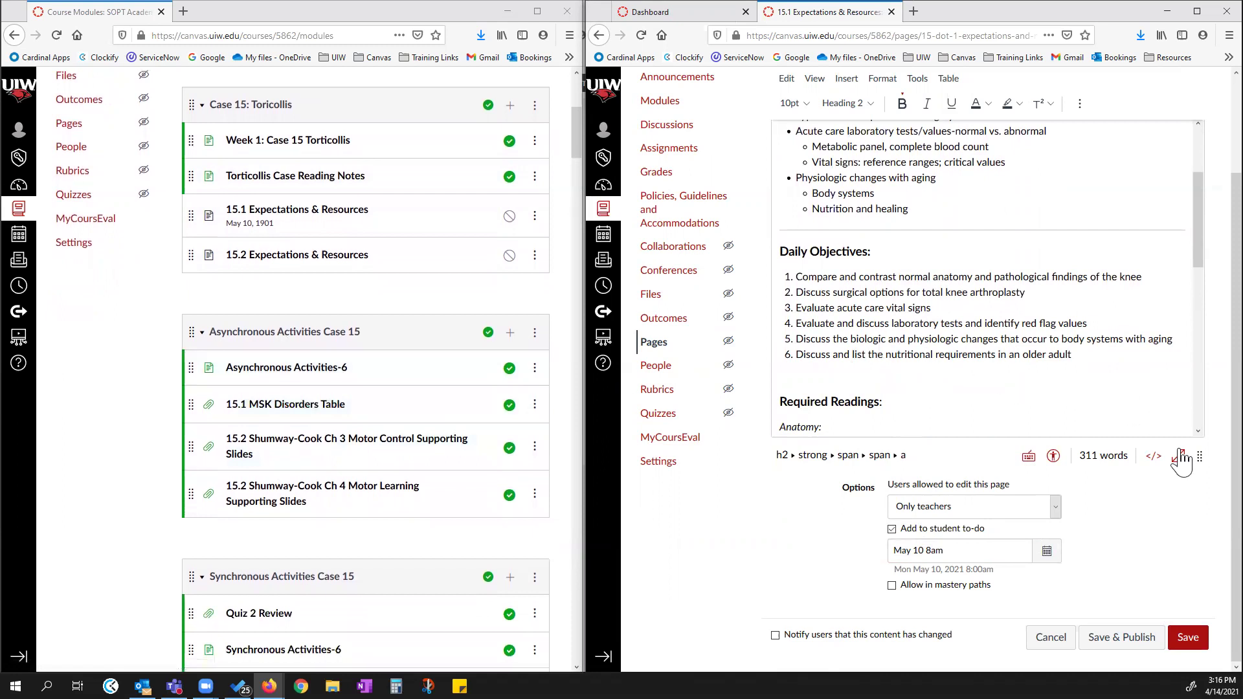
{"action": "left_click_drag", "start_coordinate": [1199, 456], "coordinate": [1198, 666]}
{"action": "scroll", "coordinate": [976, 517], "scroll_direction": "down", "scroll_amount": 3}
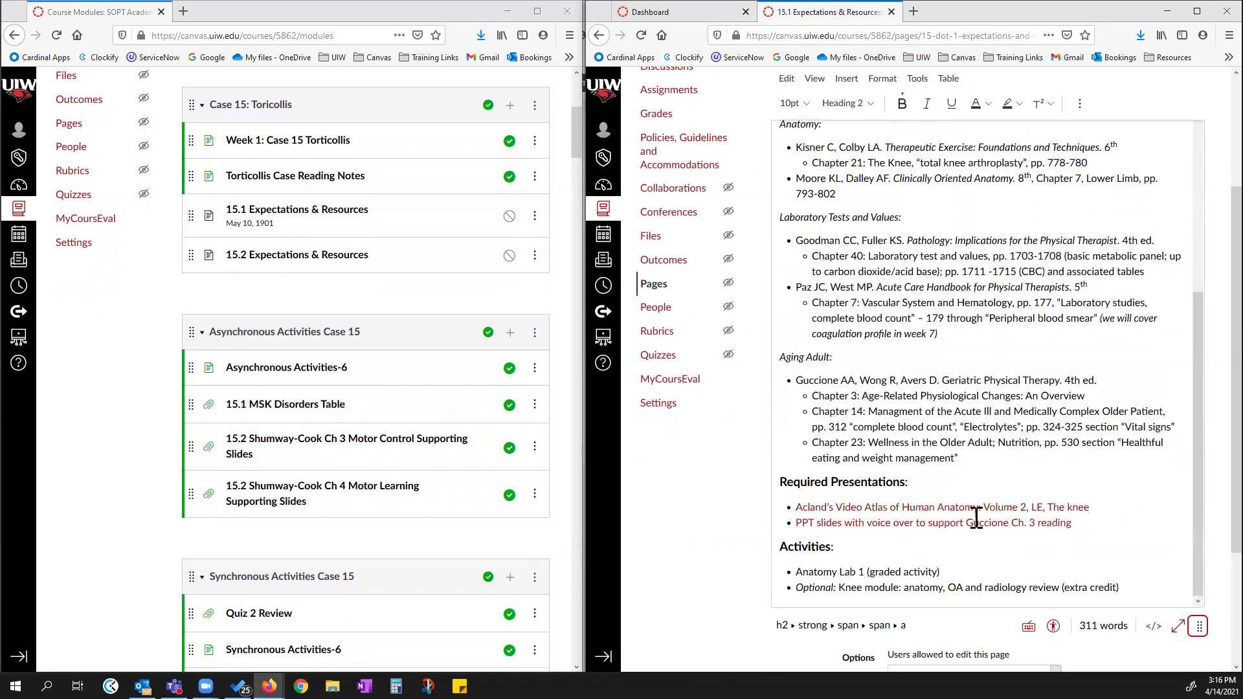
{"action": "scroll", "coordinate": [976, 518], "scroll_direction": "down", "scroll_amount": 2}
{"action": "scroll", "coordinate": [967, 469], "scroll_direction": "up", "scroll_amount": 6}
{"action": "left_click", "coordinate": [863, 305]}
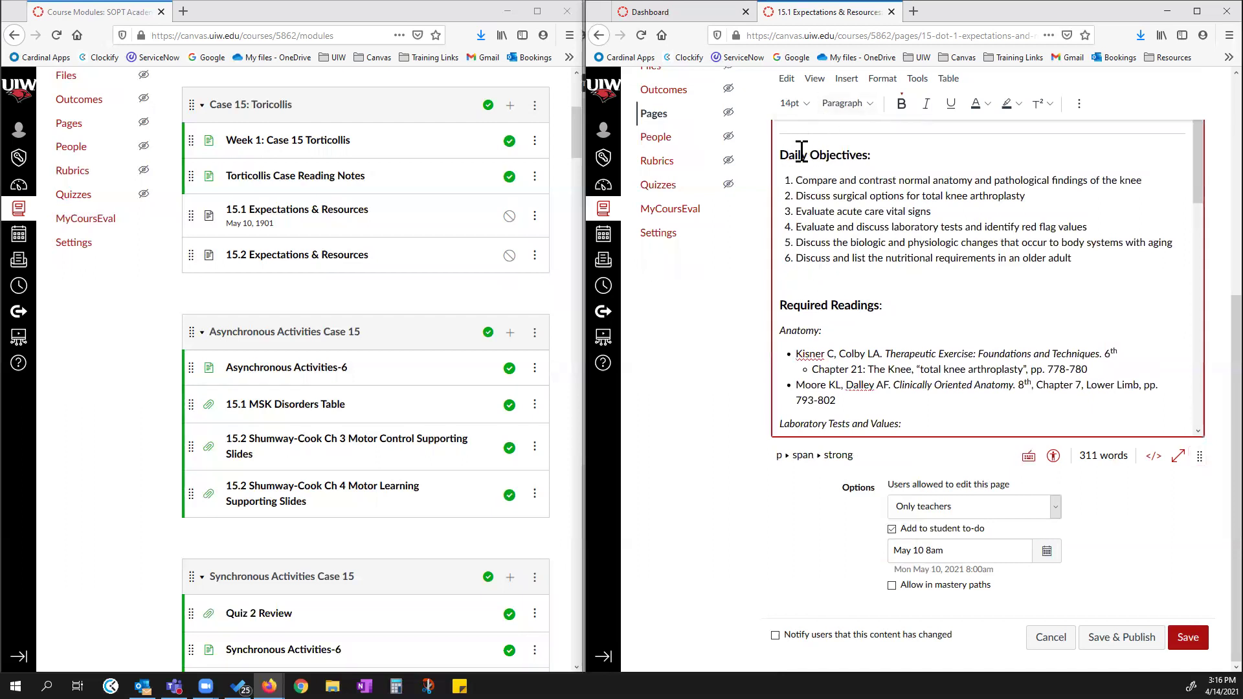
{"action": "scroll", "coordinate": [841, 185], "scroll_direction": "down", "scroll_amount": 5}
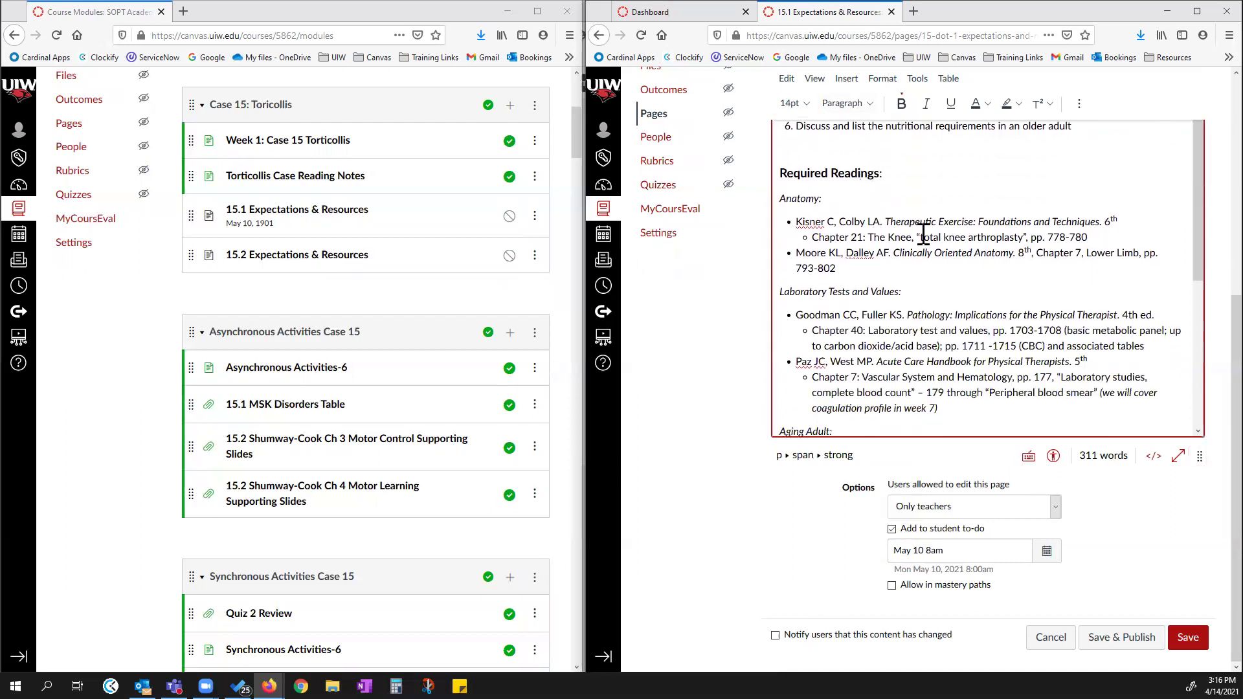
{"action": "scroll", "coordinate": [887, 230], "scroll_direction": "down", "scroll_amount": 3}
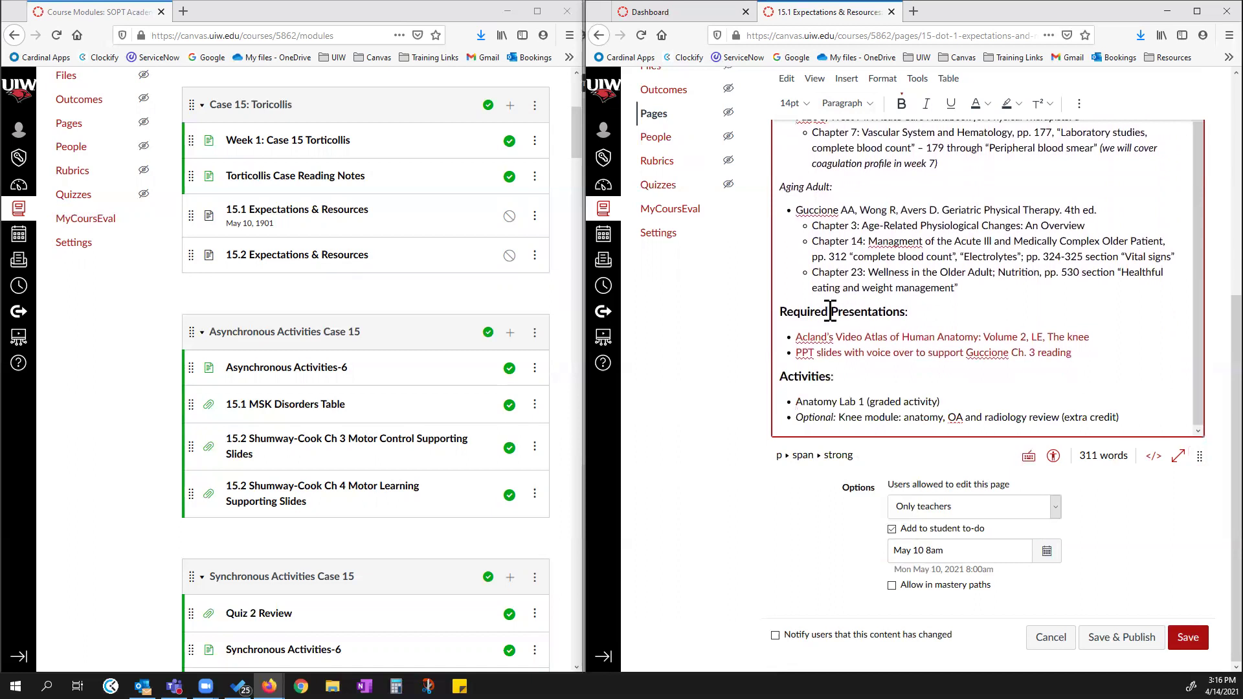
{"action": "left_click", "coordinate": [928, 312]}
{"action": "scroll", "coordinate": [856, 407], "scroll_direction": "up", "scroll_amount": 10}
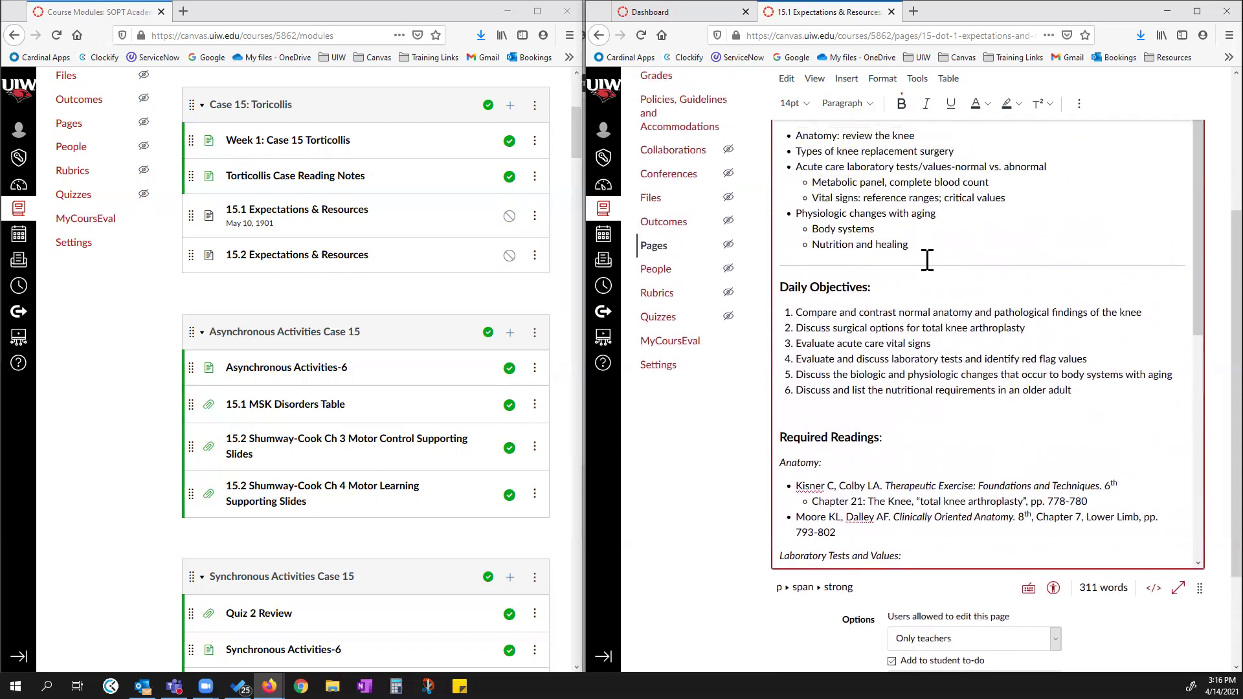
{"action": "scroll", "coordinate": [927, 252], "scroll_direction": "up", "scroll_amount": 3}
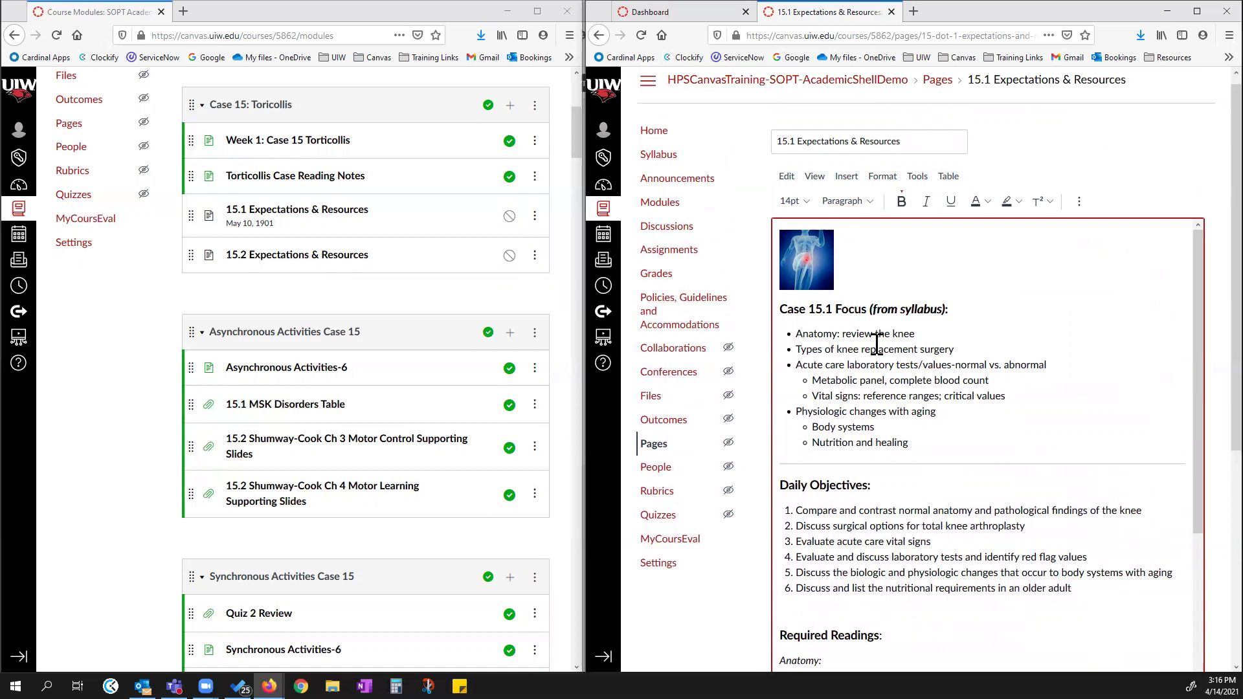
{"action": "scroll", "coordinate": [977, 438], "scroll_direction": "down", "scroll_amount": 2}
{"action": "scroll", "coordinate": [932, 430], "scroll_direction": "up", "scroll_amount": 2}
{"action": "scroll", "coordinate": [1000, 408], "scroll_direction": "down", "scroll_amount": 2}
{"action": "scroll", "coordinate": [984, 421], "scroll_direction": "down", "scroll_amount": 5}
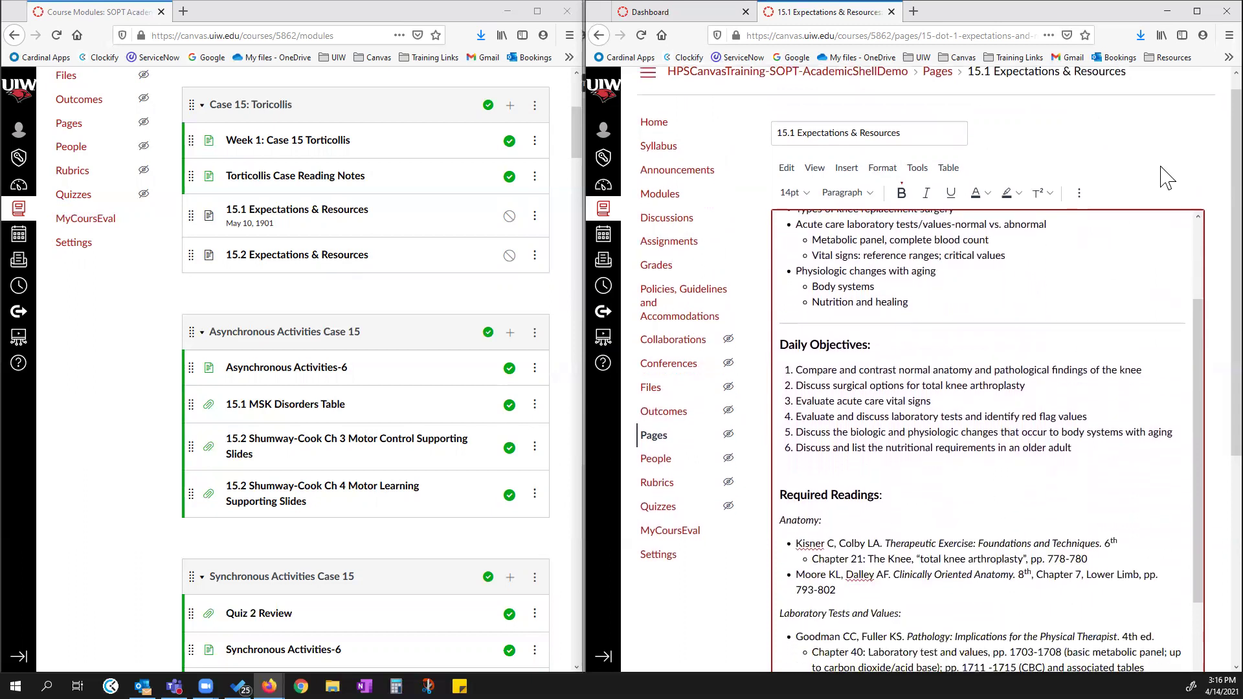
Save the 15.1 Expectations & Resources page without publishing it.
{"action": "scroll", "coordinate": [966, 570], "scroll_direction": "down", "scroll_amount": 2}
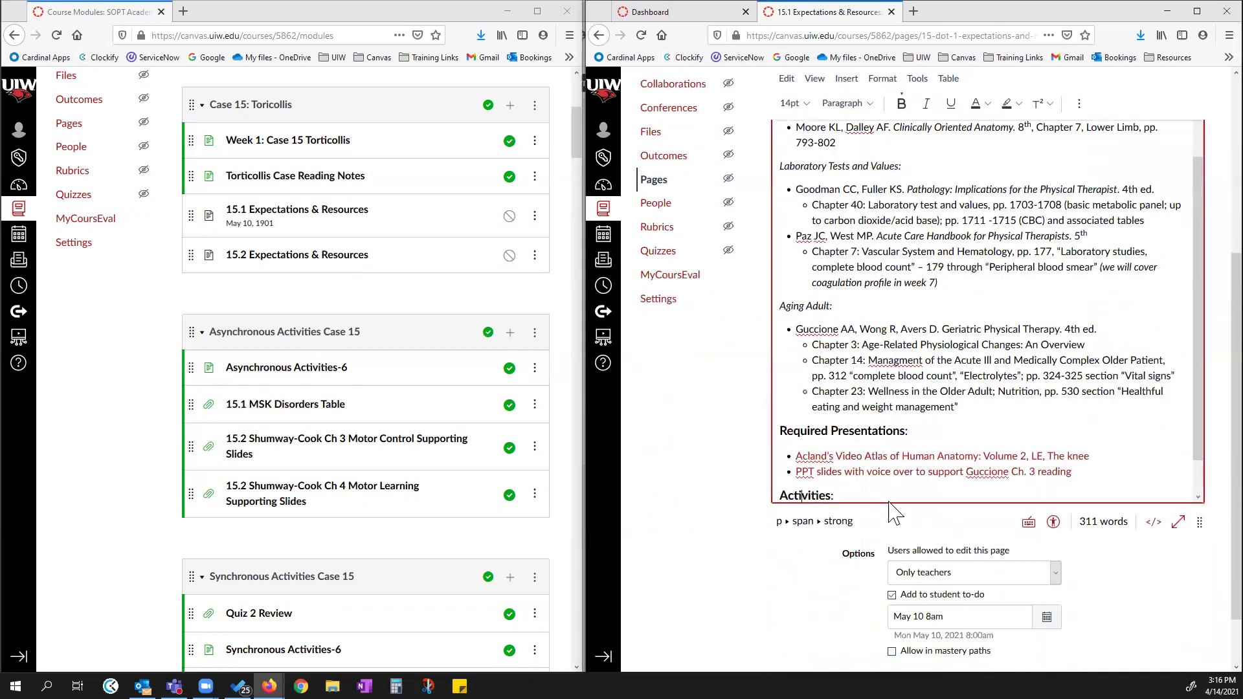
{"action": "scroll", "coordinate": [926, 476], "scroll_direction": "down", "scroll_amount": 3}
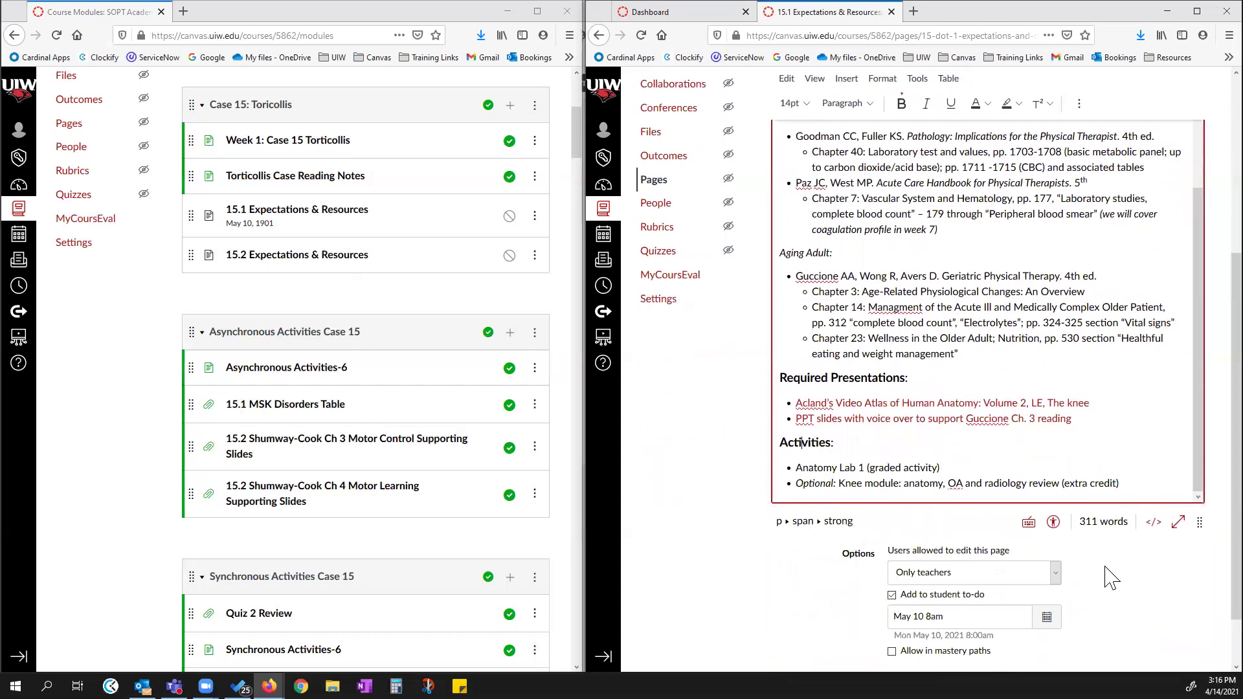
{"action": "scroll", "coordinate": [1112, 575], "scroll_direction": "down", "scroll_amount": 1}
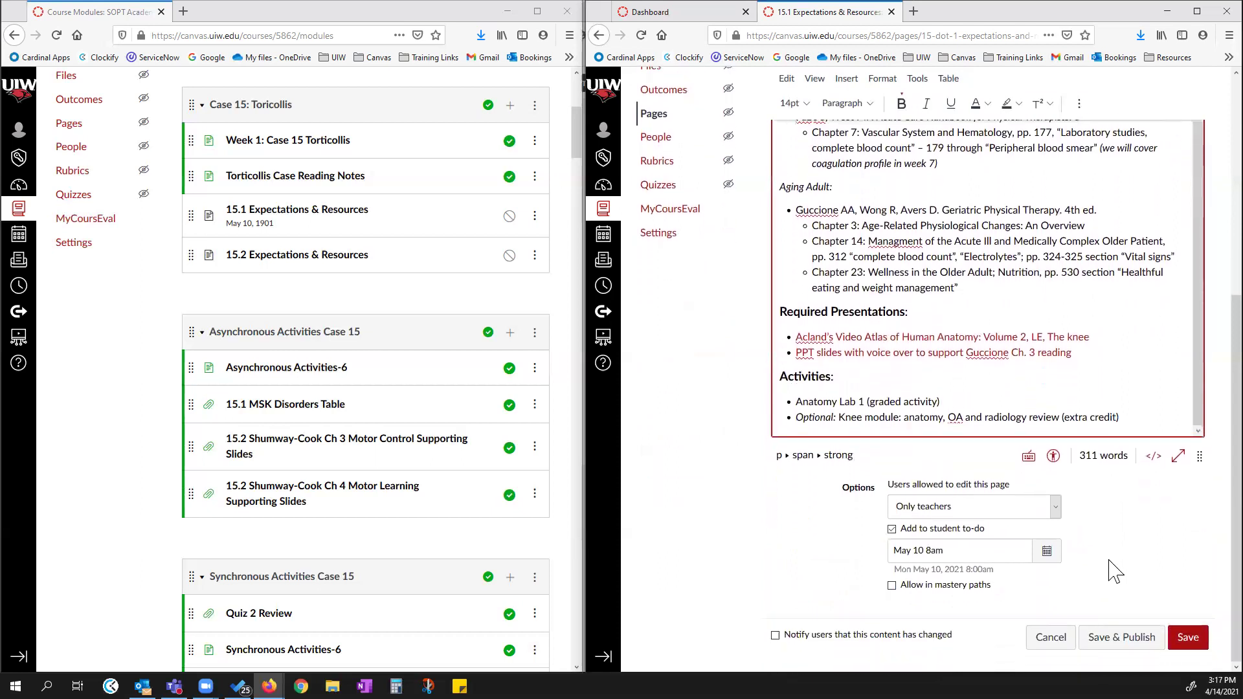
{"action": "left_click", "coordinate": [1188, 641]}
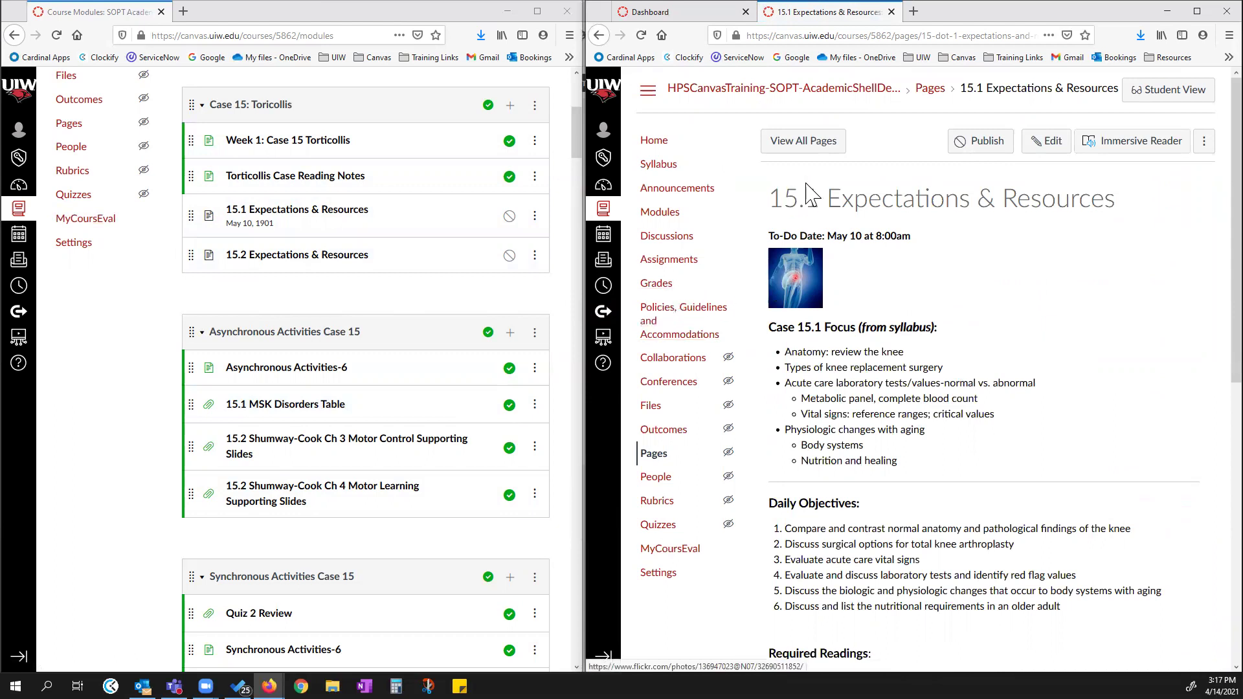
View the course home page in Student View and widen the browser window to show its sidebar beside the content.
{"action": "left_click", "coordinate": [662, 146]}
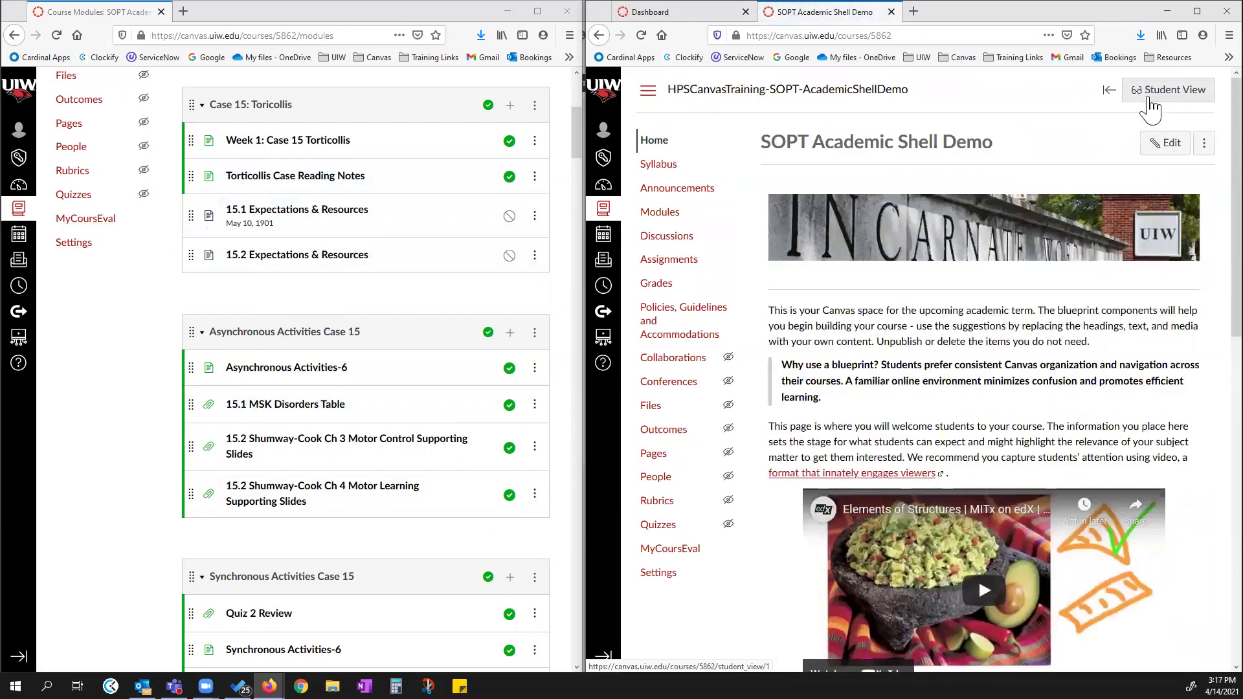
{"action": "left_click", "coordinate": [1170, 105]}
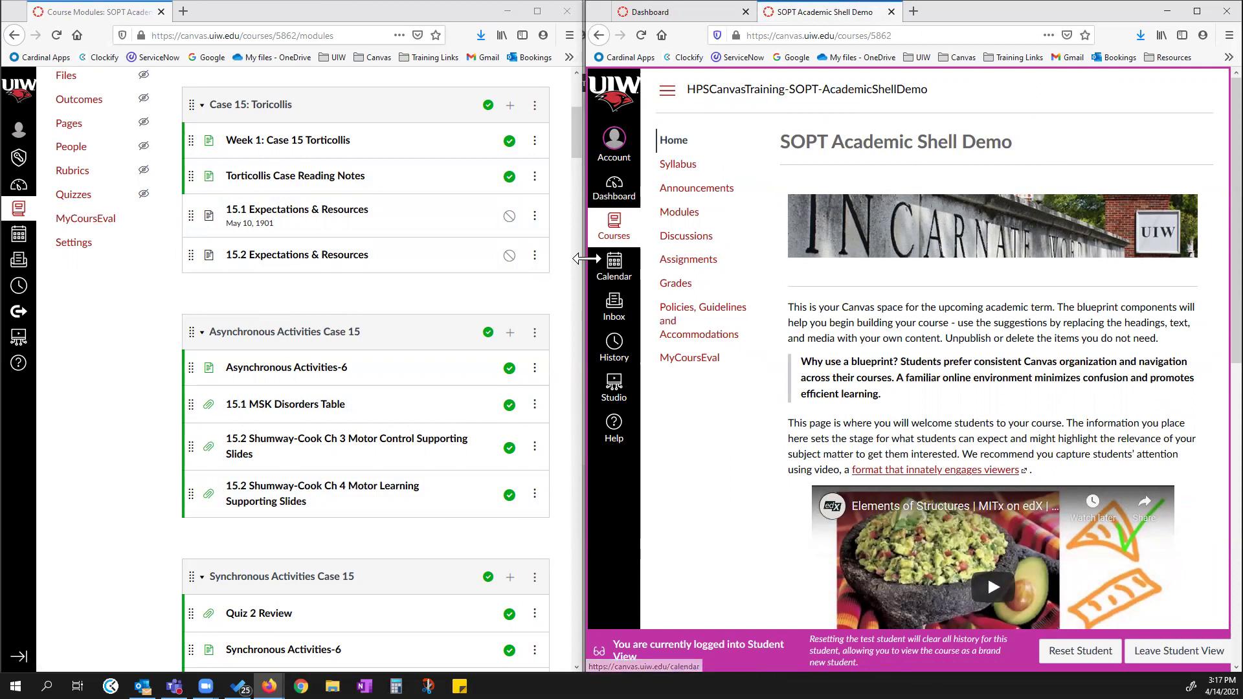
{"action": "left_click_drag", "start_coordinate": [586, 259], "coordinate": [593, 259]}
{"action": "scroll", "coordinate": [906, 550], "scroll_direction": "down", "scroll_amount": 8}
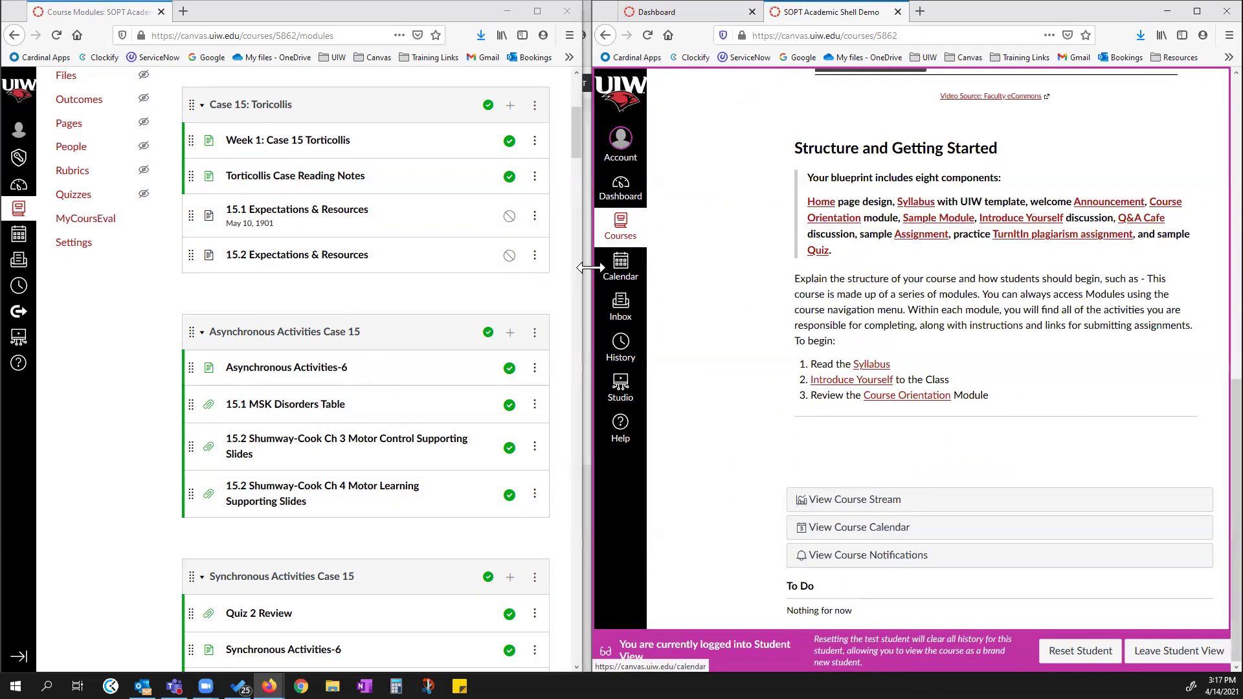
{"action": "left_click_drag", "start_coordinate": [590, 267], "coordinate": [248, 267]}
{"action": "scroll", "coordinate": [1137, 361], "scroll_direction": "up", "scroll_amount": 5}
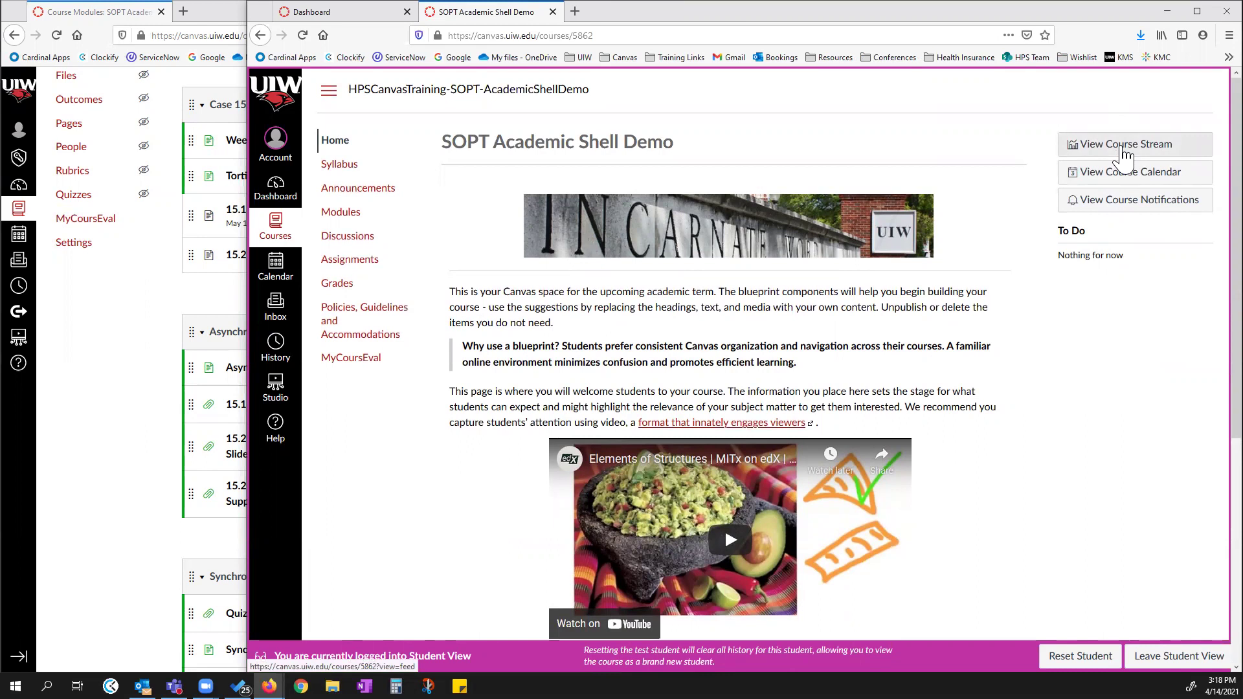
Check the course stream as a student, leave Student View, and check the same stream from the instructor's home page.
{"action": "left_click", "coordinate": [1124, 154]}
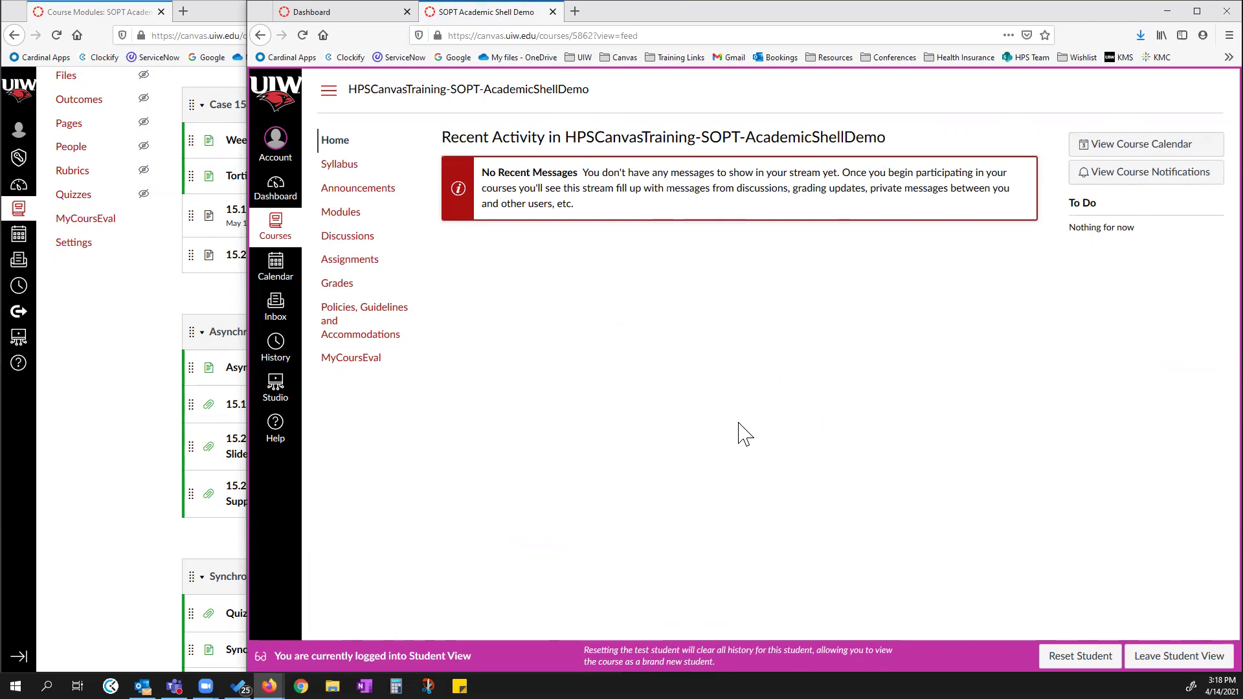
{"action": "left_click", "coordinate": [1179, 655]}
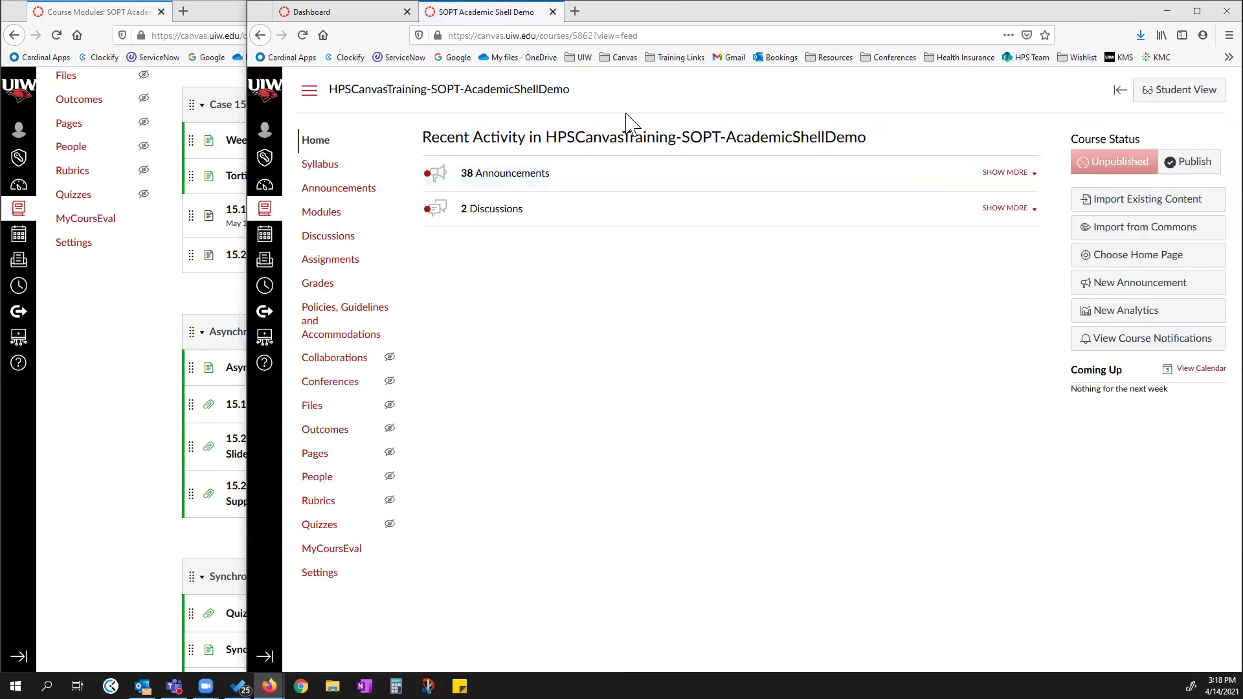
{"action": "left_click", "coordinate": [317, 141]}
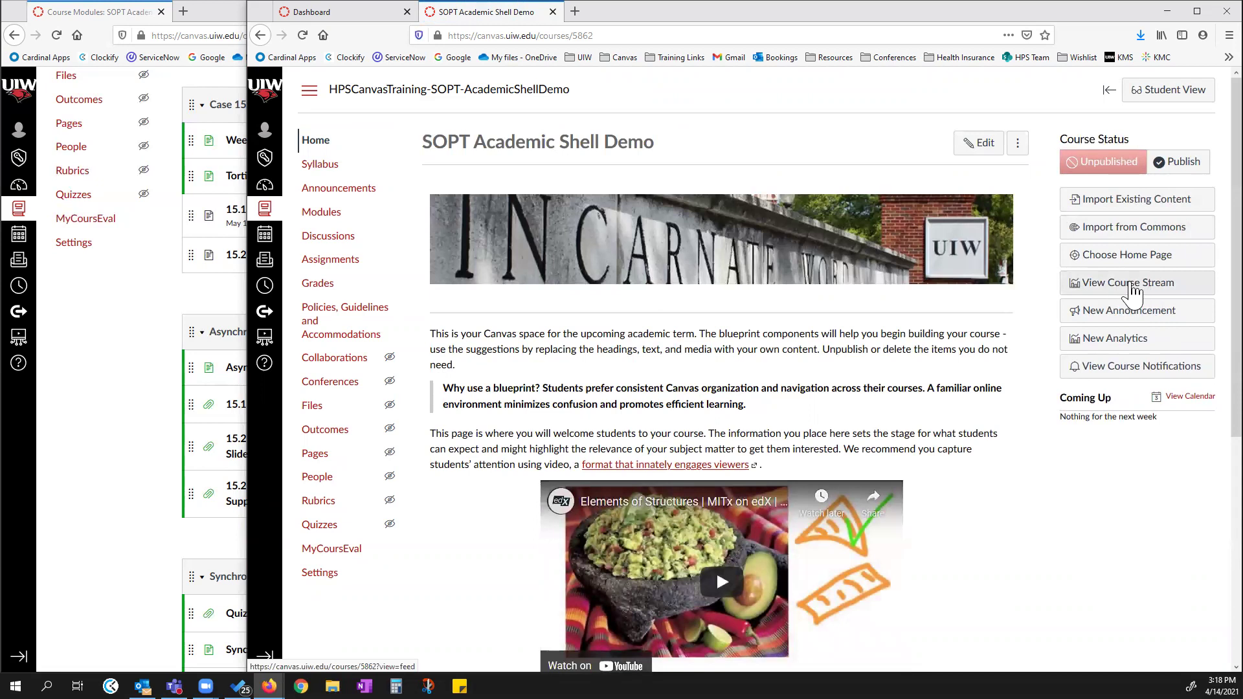
{"action": "left_click", "coordinate": [1126, 283]}
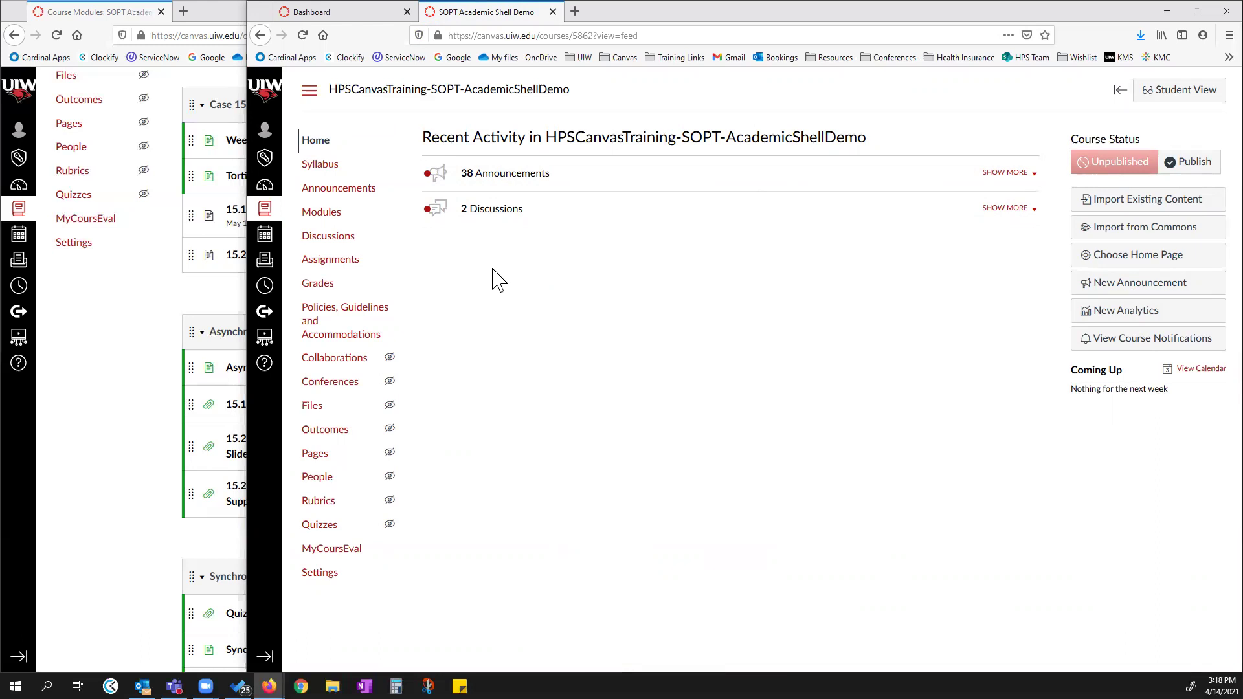
Open the course's modules list and expand the Course Orientation for Students module.
{"action": "left_click", "coordinate": [318, 219]}
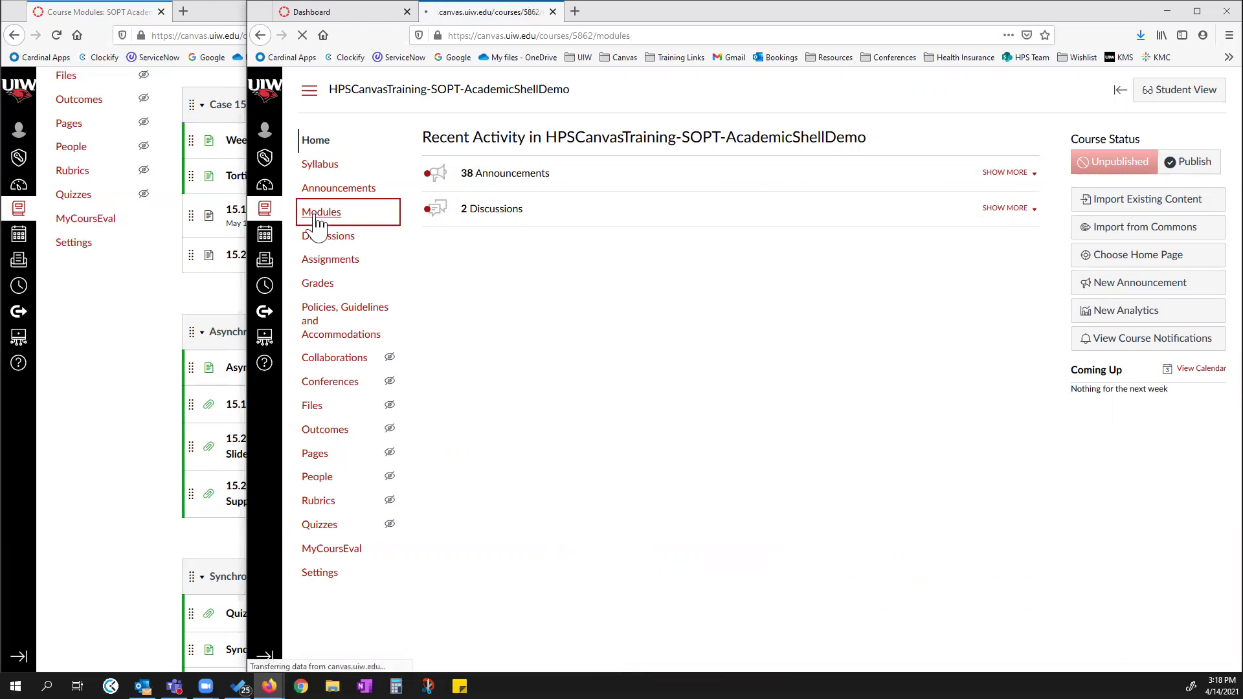
{"action": "scroll", "coordinate": [721, 202], "scroll_direction": "down", "scroll_amount": 5}
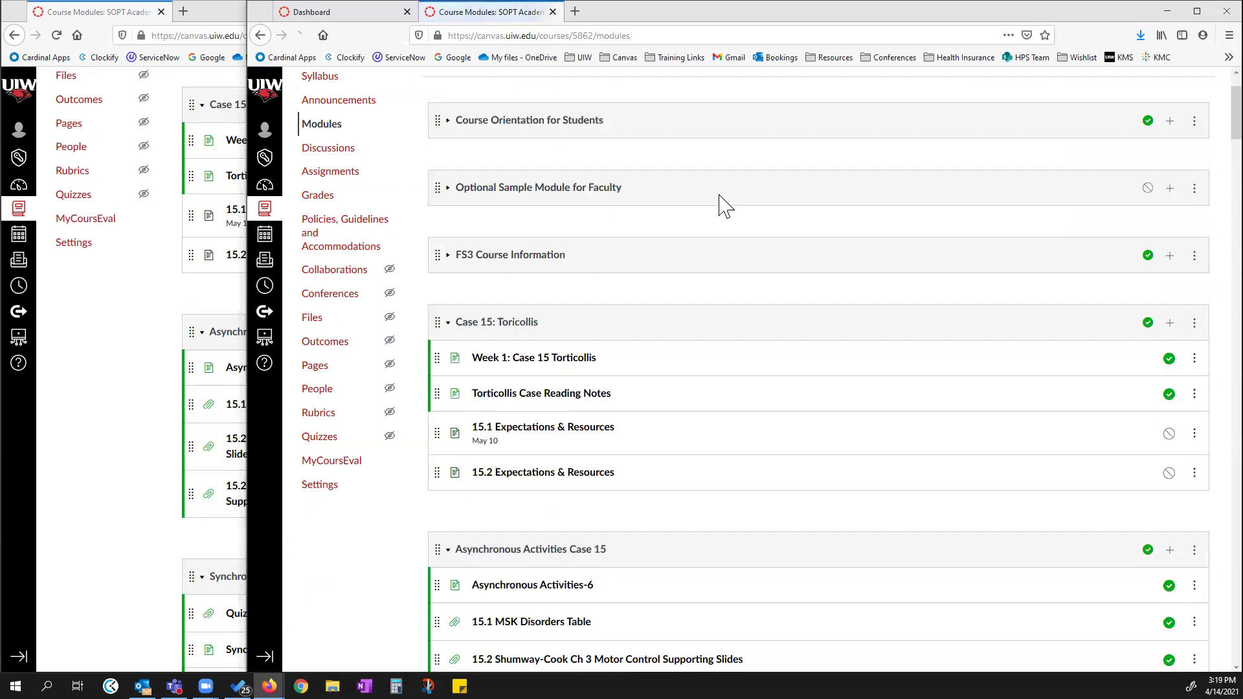
{"action": "scroll", "coordinate": [505, 262], "scroll_direction": "up", "scroll_amount": 3}
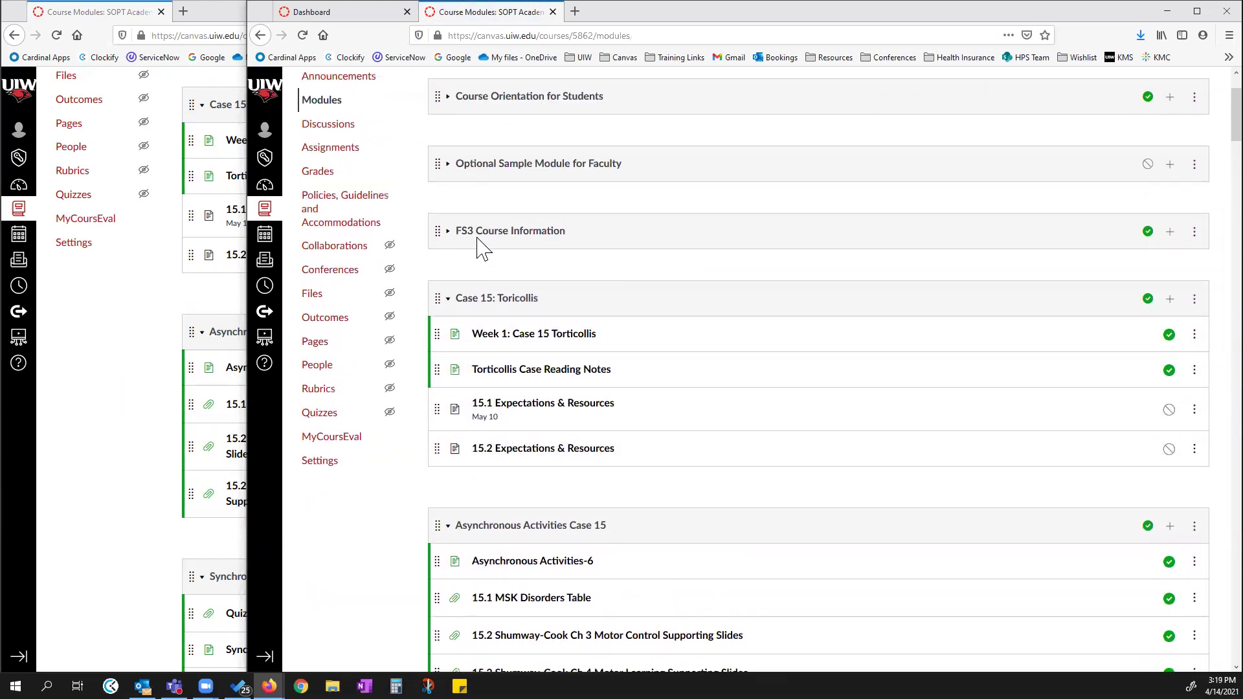
{"action": "scroll", "coordinate": [486, 249], "scroll_direction": "up", "scroll_amount": 3}
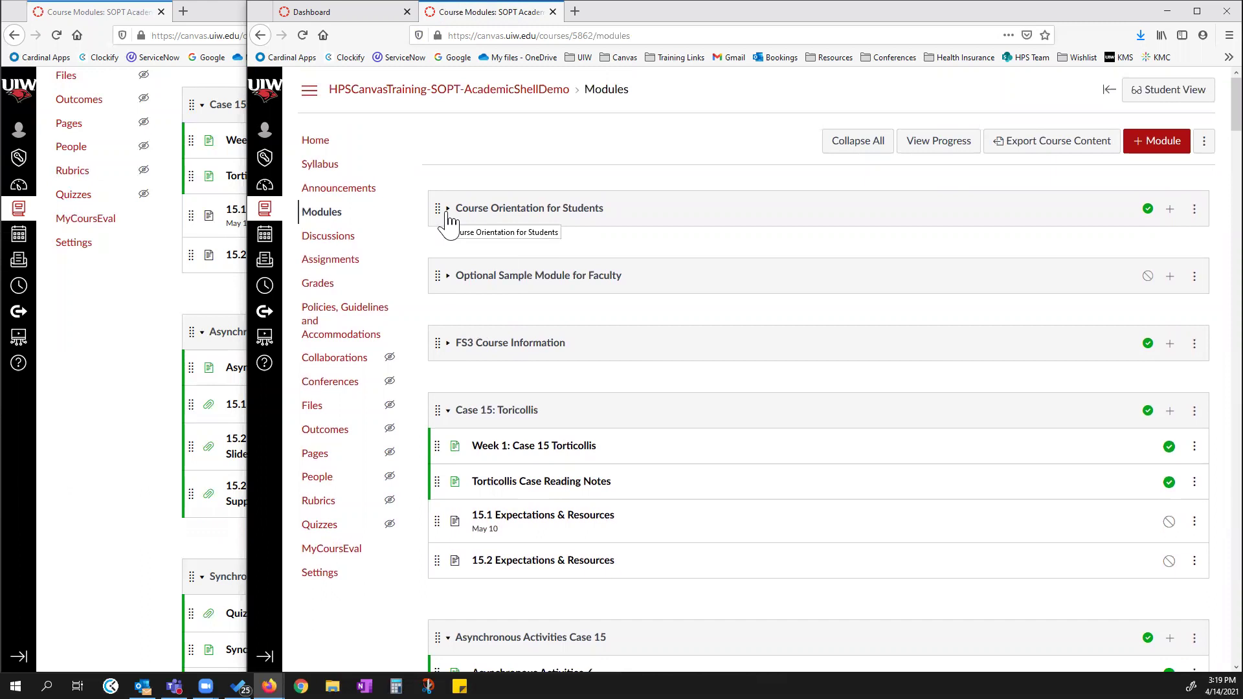
{"action": "left_click", "coordinate": [448, 214]}
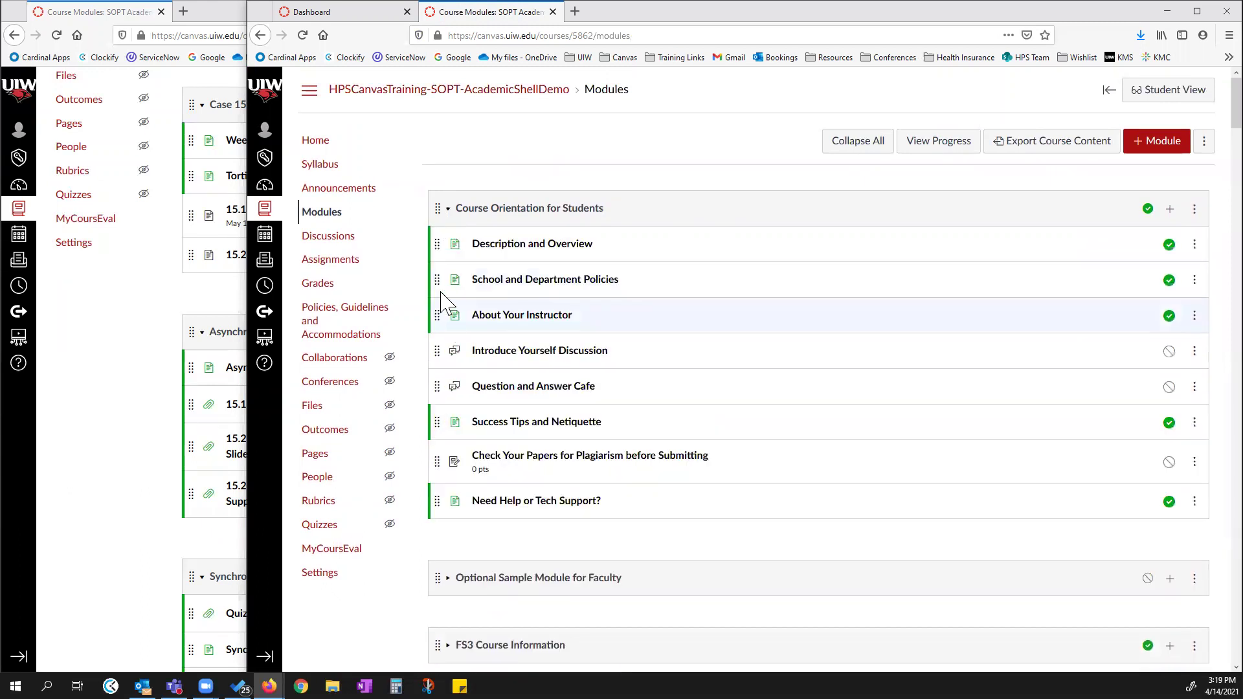
Unpublish the Course Orientation for Students module and collapse it in the modules list.
{"action": "left_click", "coordinate": [449, 212]}
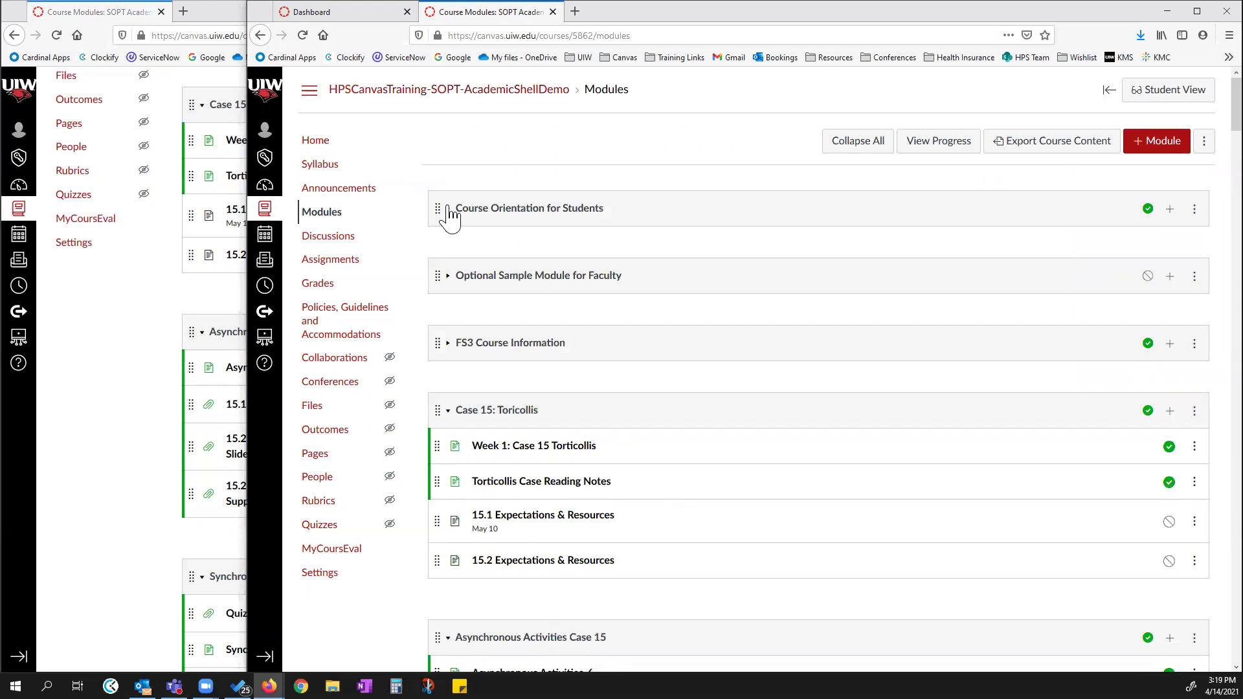
{"action": "left_click", "coordinate": [449, 214]}
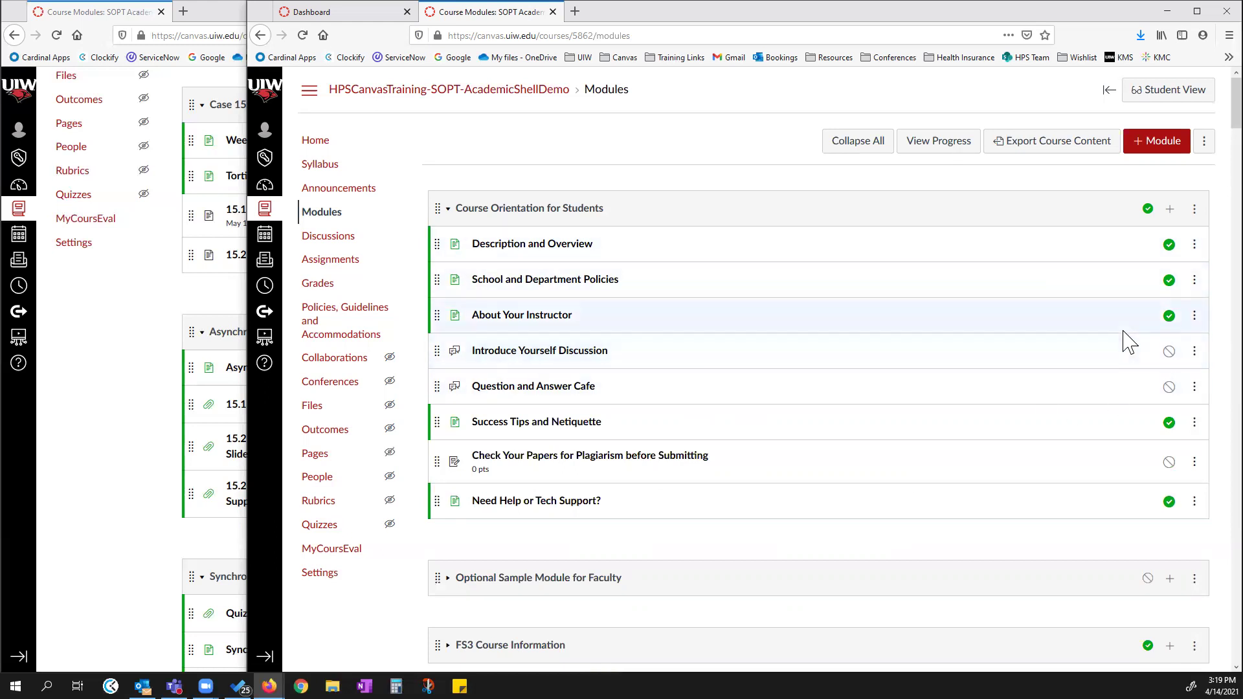
{"action": "left_click", "coordinate": [1149, 209]}
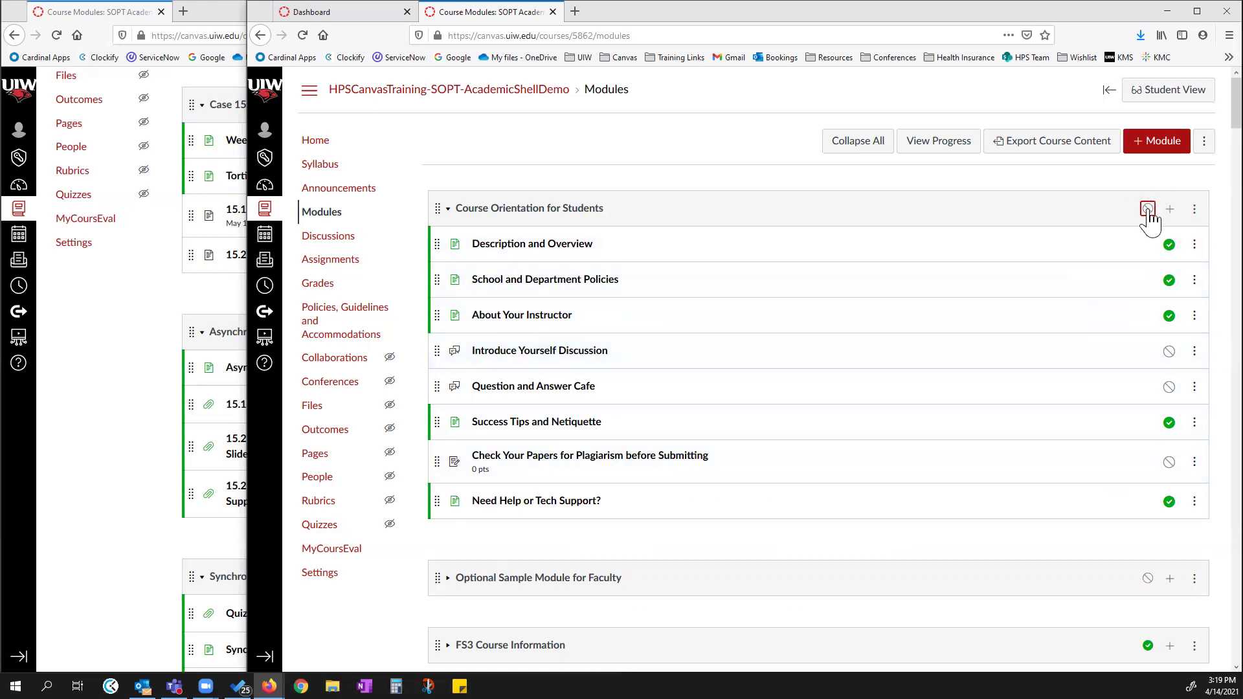
{"action": "left_click", "coordinate": [448, 209]}
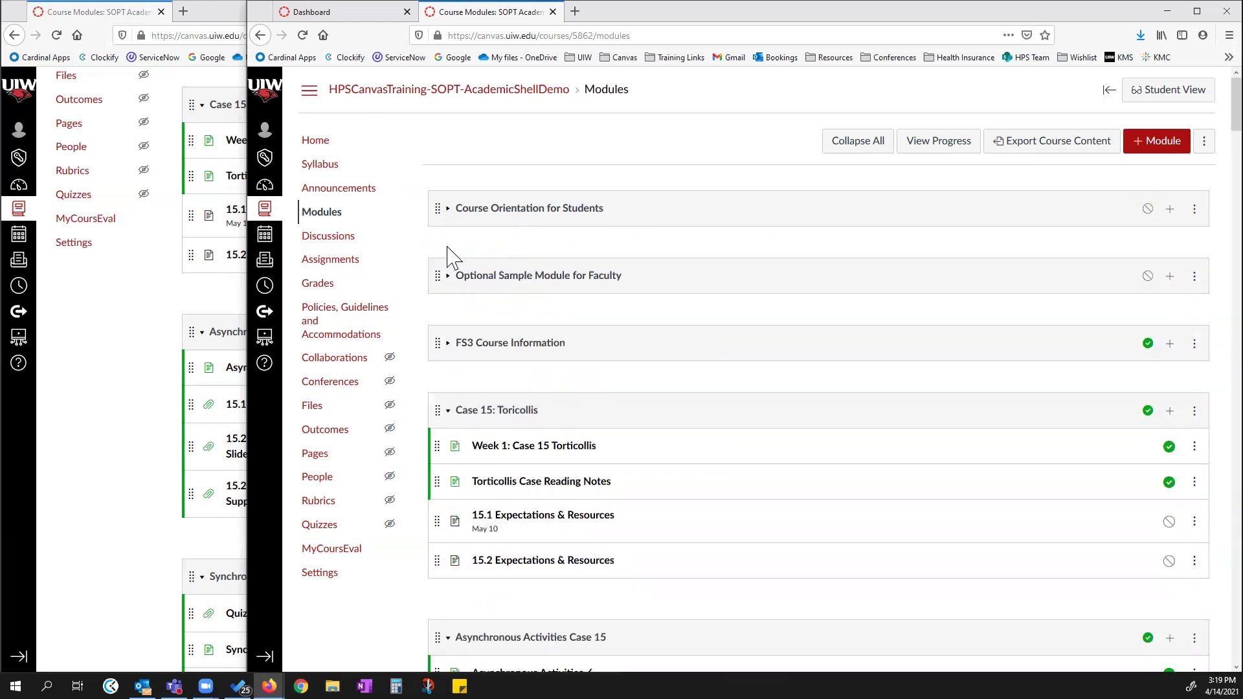
Check the course participation start and end dates in the course settings and return to the course home page.
{"action": "left_click", "coordinate": [317, 149]}
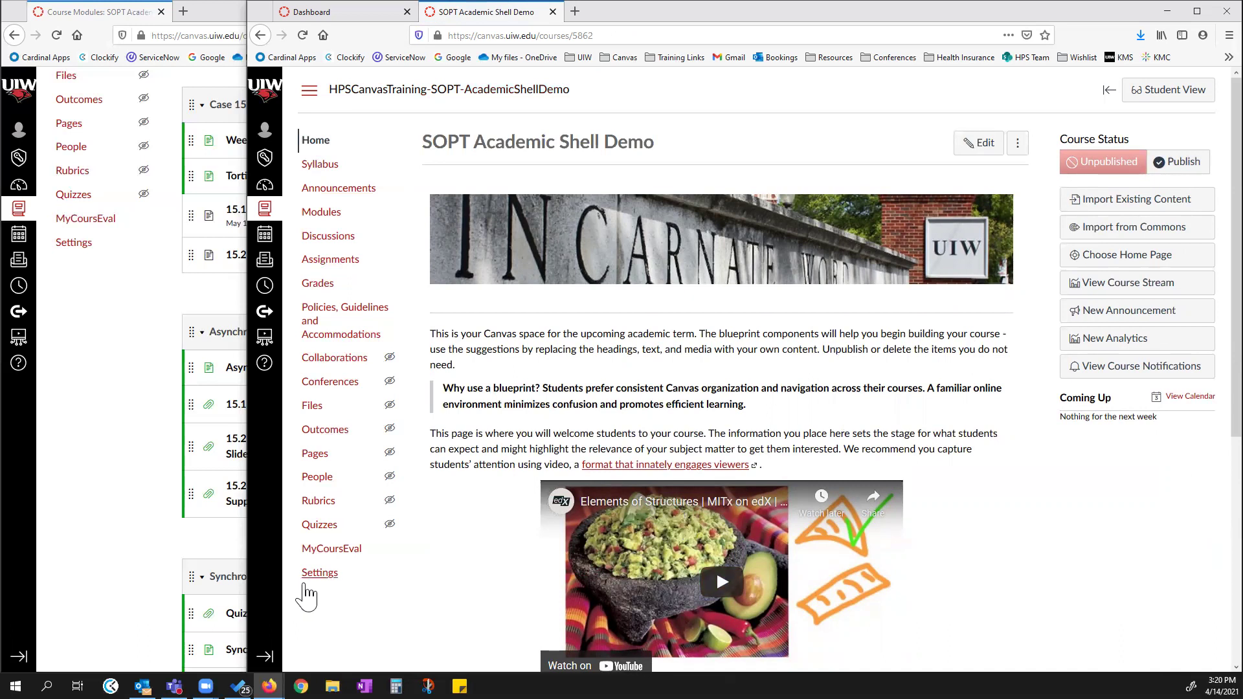
{"action": "left_click", "coordinate": [319, 574]}
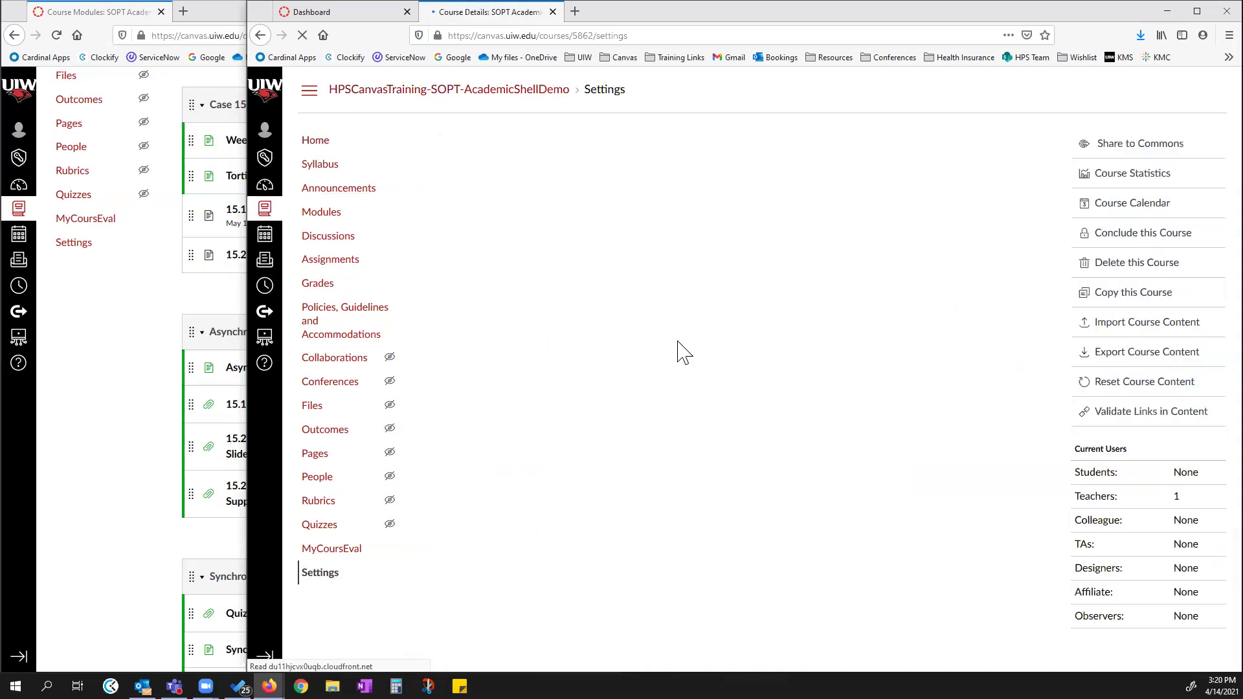
{"action": "scroll", "coordinate": [715, 411], "scroll_direction": "down", "scroll_amount": 4}
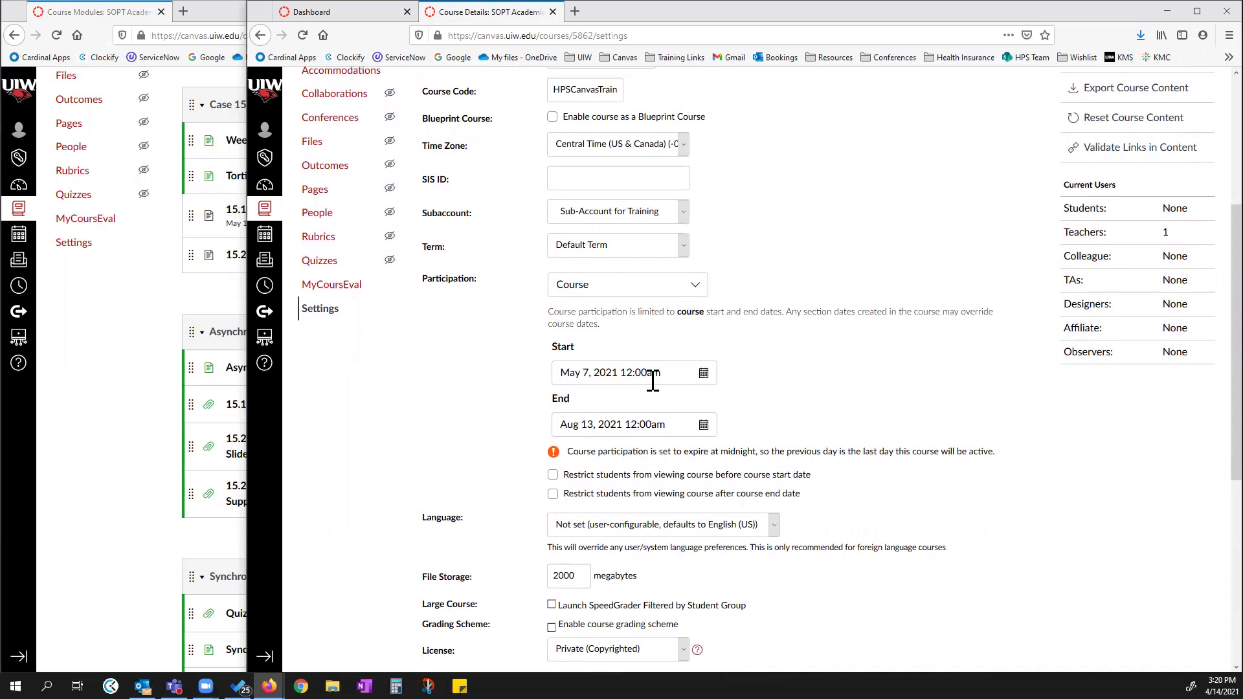
{"action": "scroll", "coordinate": [793, 366], "scroll_direction": "up", "scroll_amount": 4}
{"action": "left_click", "coordinate": [316, 143]}
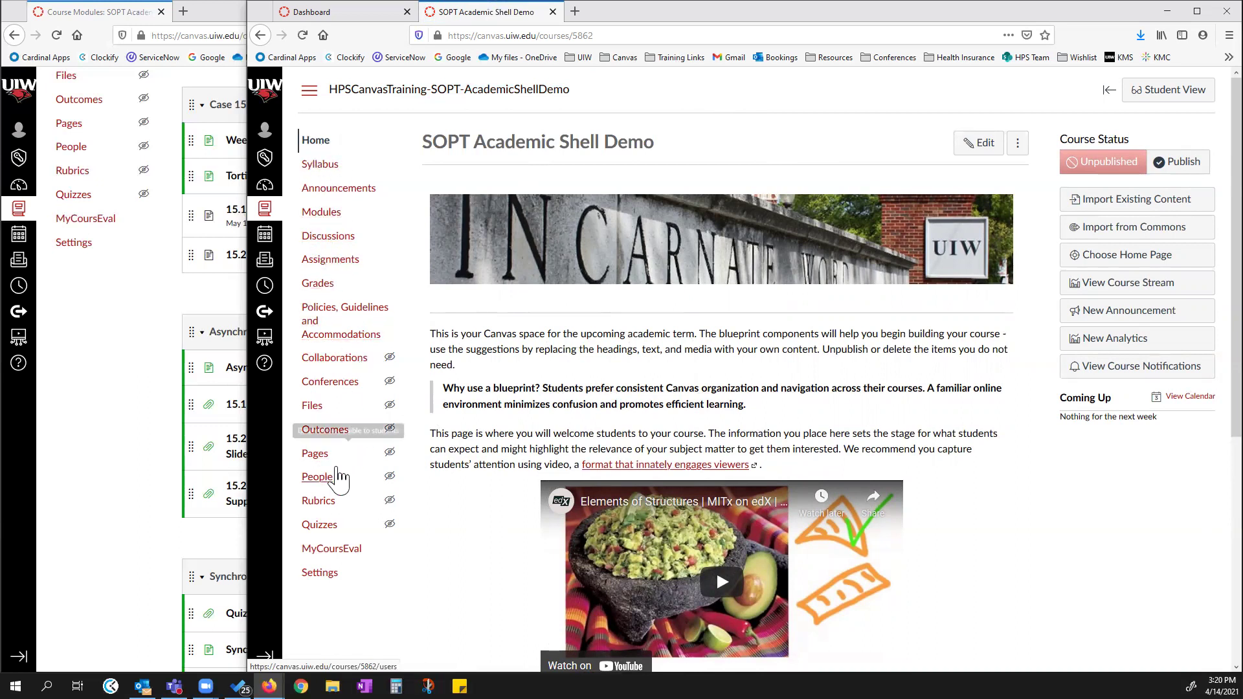
Open the course's Pages area in a new browser tab and look through the list of all pages.
{"action": "right_click", "coordinate": [317, 463]}
{"action": "left_click", "coordinate": [344, 473]}
{"action": "left_click", "coordinate": [612, 13]}
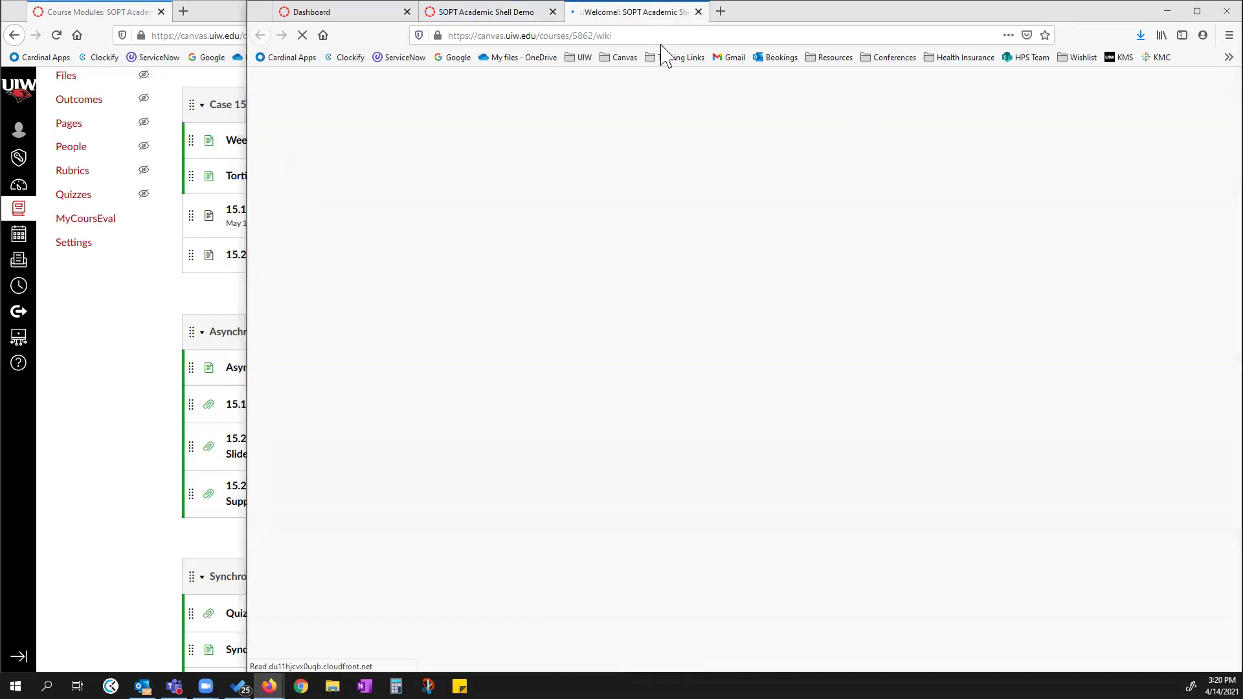
{"action": "left_click", "coordinate": [473, 144]}
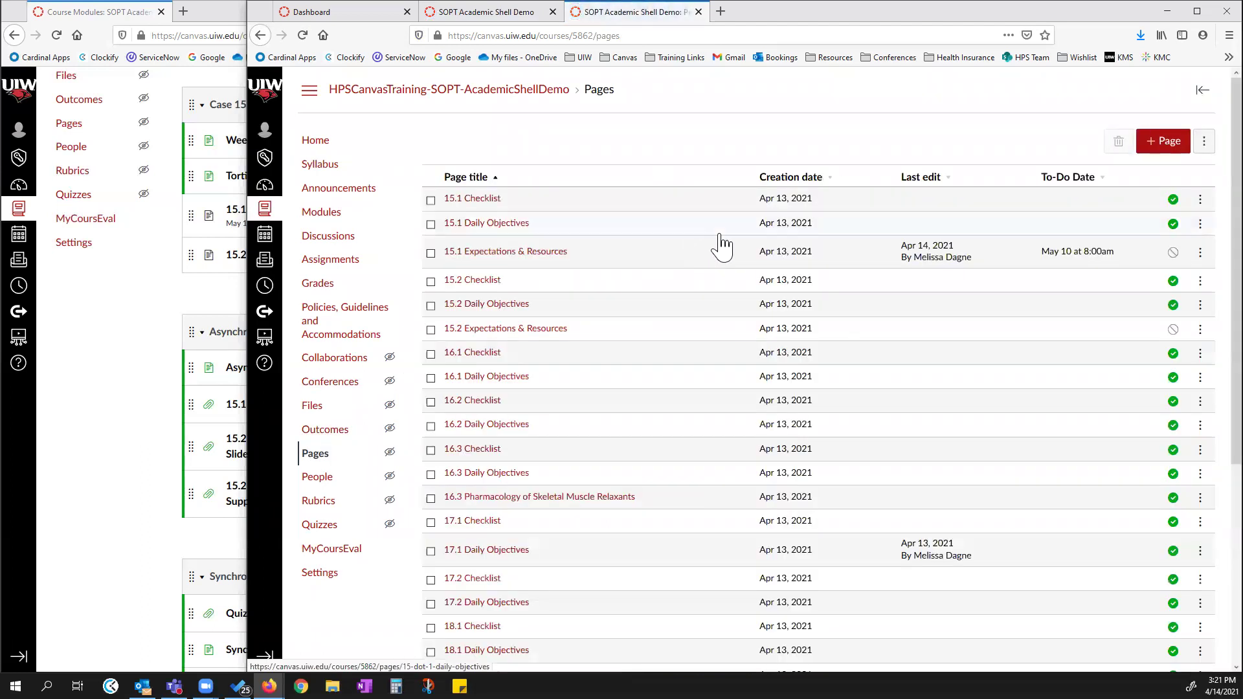
{"action": "scroll", "coordinate": [716, 352], "scroll_direction": "down", "scroll_amount": 5}
{"action": "scroll", "coordinate": [694, 458], "scroll_direction": "up", "scroll_amount": 3}
{"action": "scroll", "coordinate": [694, 459], "scroll_direction": "up", "scroll_amount": 2}
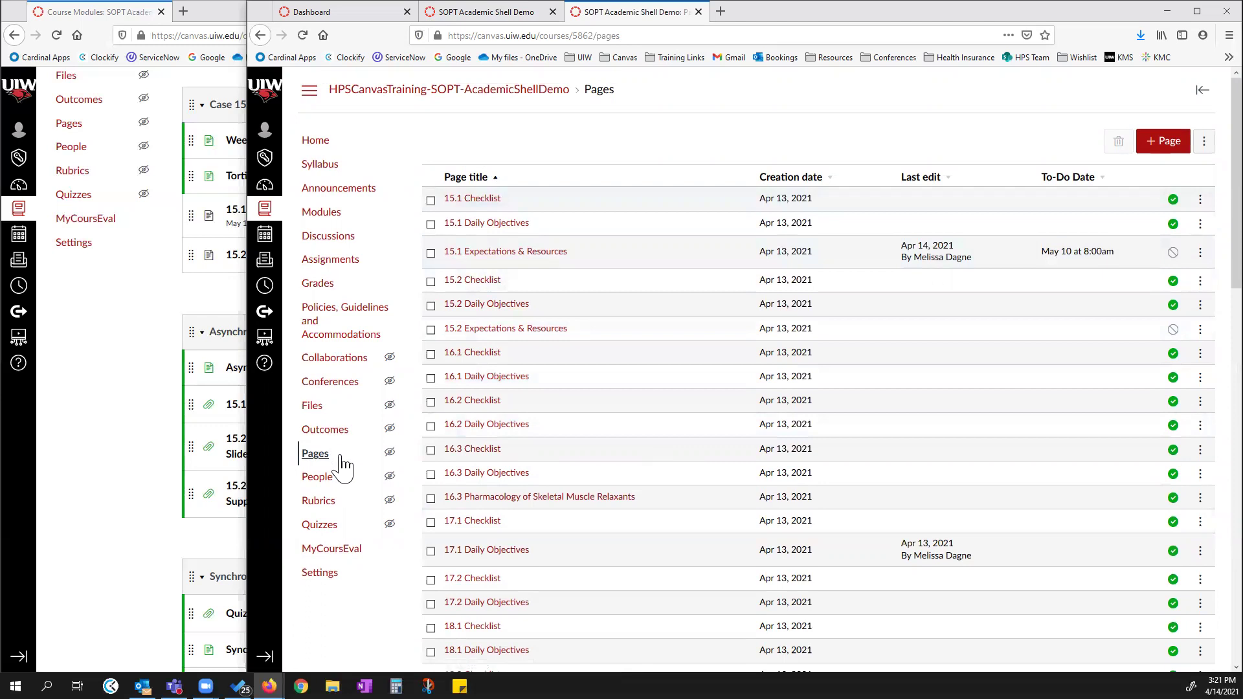
Return to the course modules and review the Case 15 asynchronous and synchronous activity modules and their items.
{"action": "left_click", "coordinate": [322, 215]}
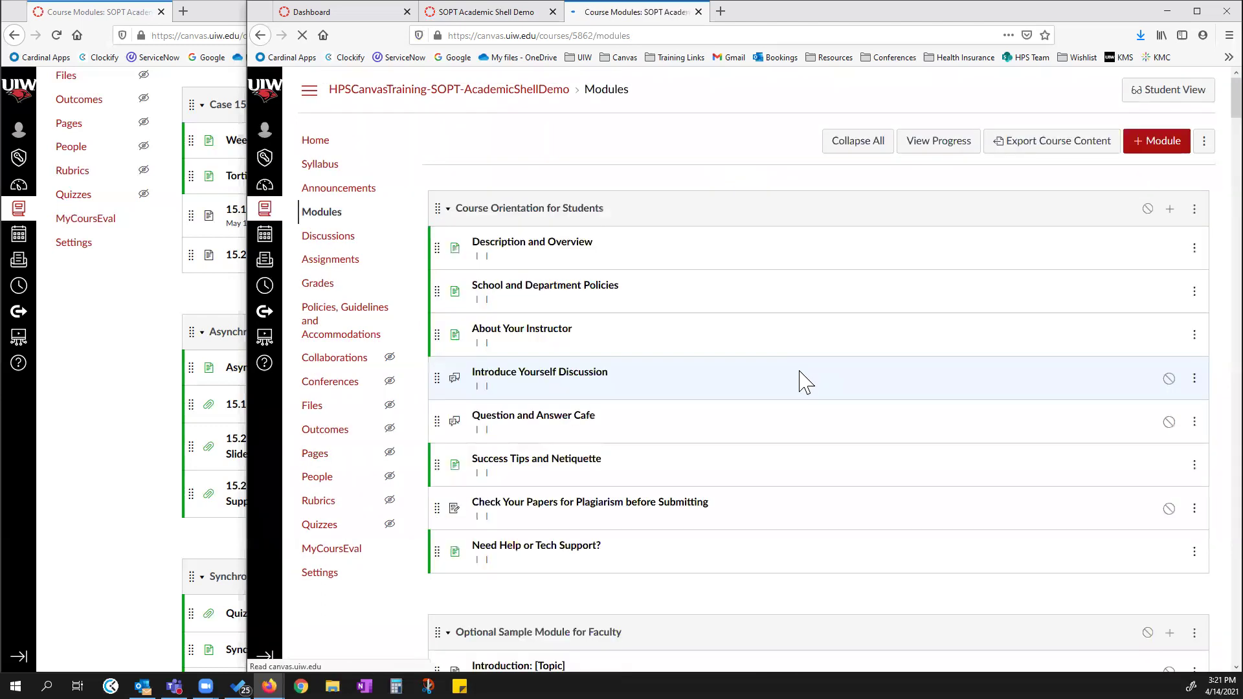
{"action": "scroll", "coordinate": [798, 382], "scroll_direction": "down", "scroll_amount": 15}
{"action": "scroll", "coordinate": [977, 453], "scroll_direction": "down", "scroll_amount": 6}
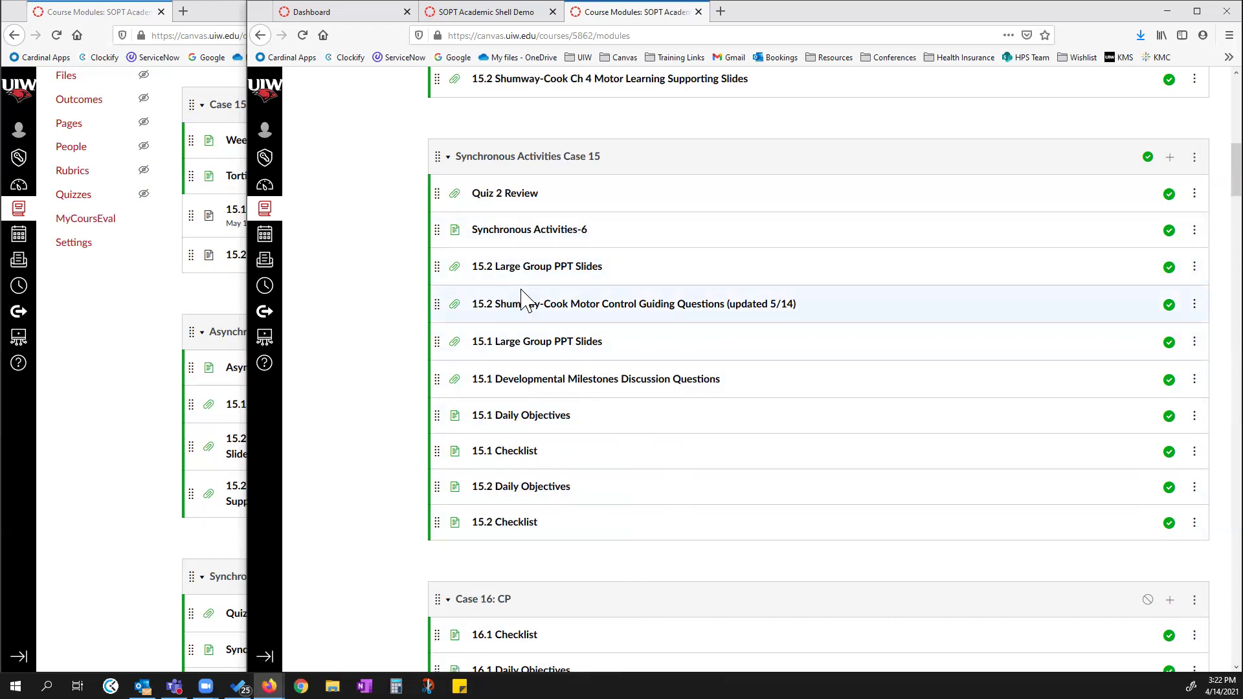
{"action": "scroll", "coordinate": [690, 333], "scroll_direction": "up", "scroll_amount": 2}
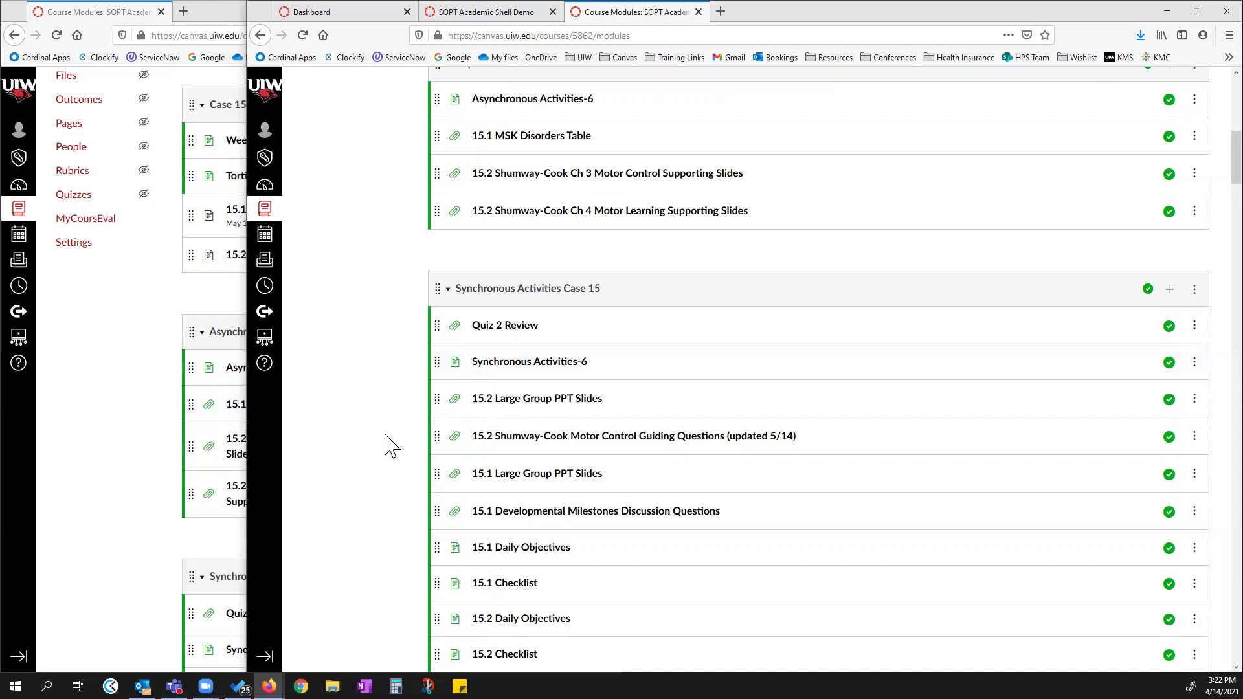
{"action": "scroll", "coordinate": [448, 394], "scroll_direction": "up", "scroll_amount": 3}
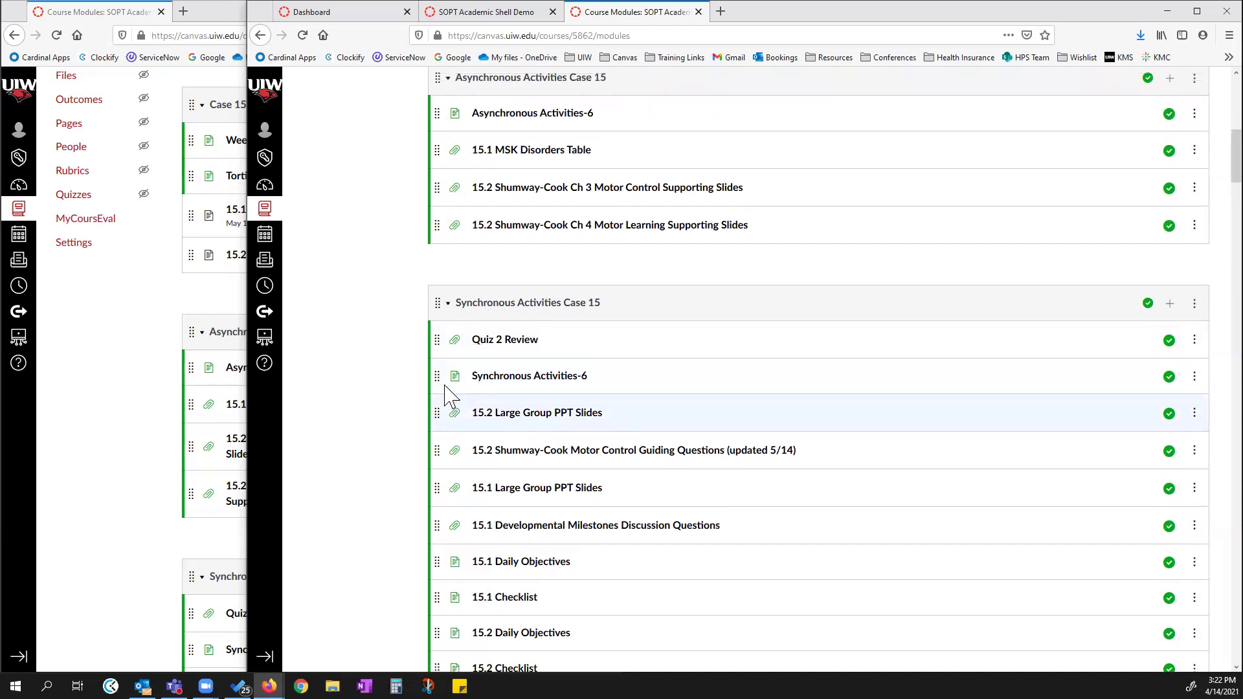
{"action": "mouse_move", "coordinate": [437, 269]}
{"action": "left_mouse_down"}
{"action": "mouse_move", "coordinate": [439, 315]}
{"action": "mouse_move", "coordinate": [434, 268]}
{"action": "left_mouse_up"}
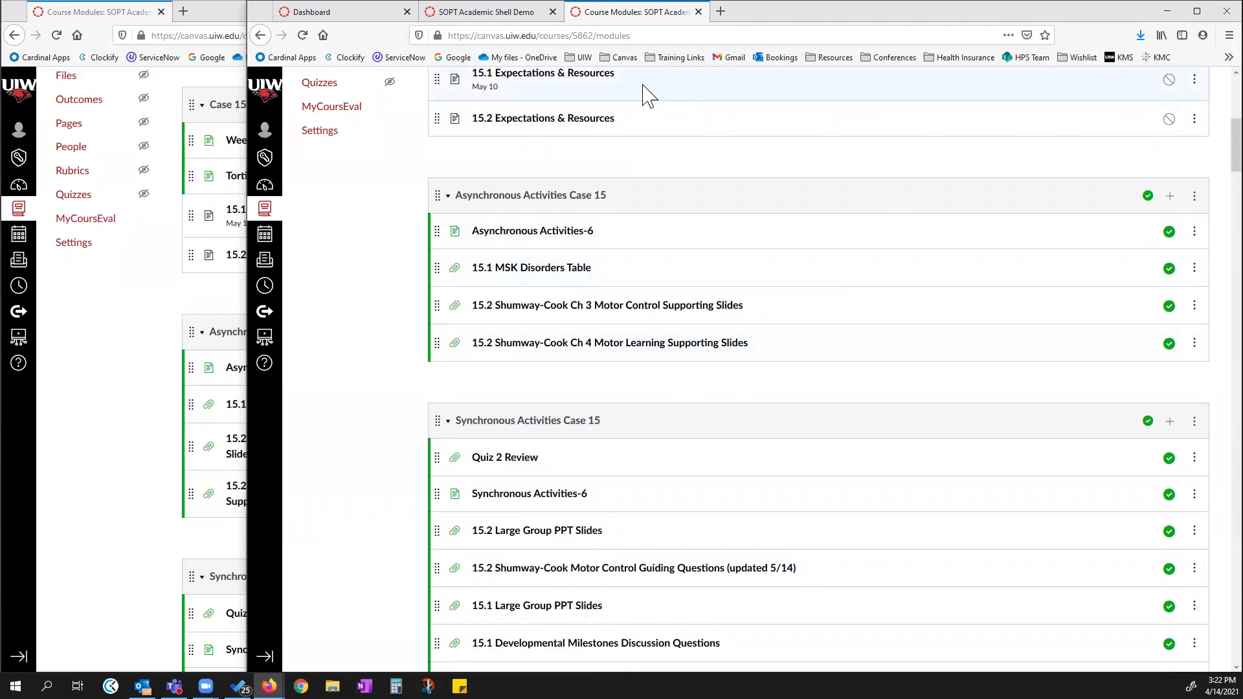
{"action": "scroll", "coordinate": [422, 367], "scroll_direction": "up", "scroll_amount": 5}
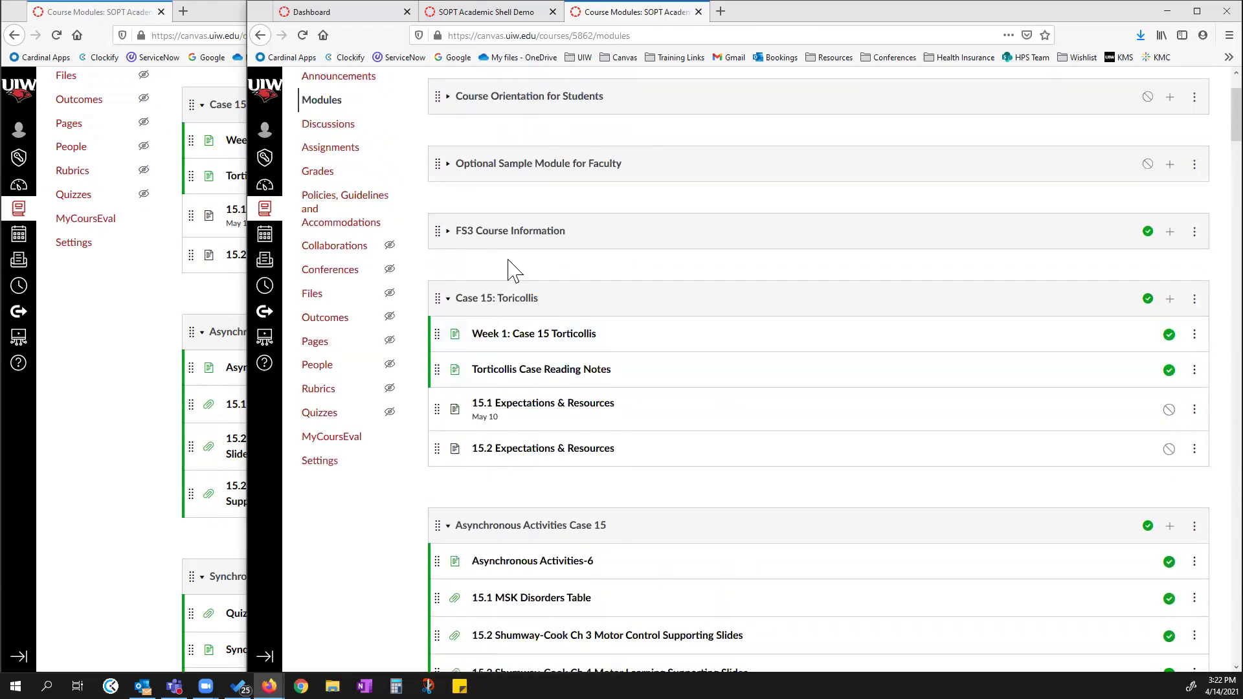
{"action": "scroll", "coordinate": [693, 262], "scroll_direction": "up", "scroll_amount": 1}
{"action": "scroll", "coordinate": [693, 262], "scroll_direction": "up", "scroll_amount": 1}
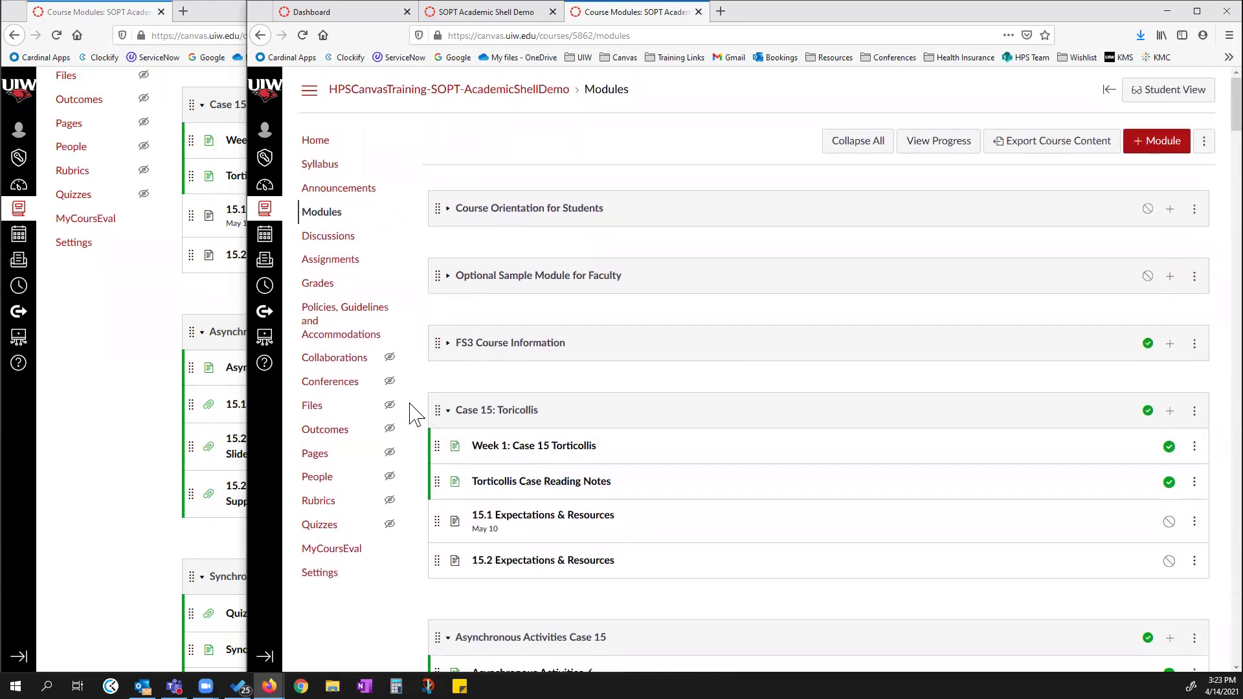
{"action": "scroll", "coordinate": [608, 382], "scroll_direction": "down", "scroll_amount": 2}
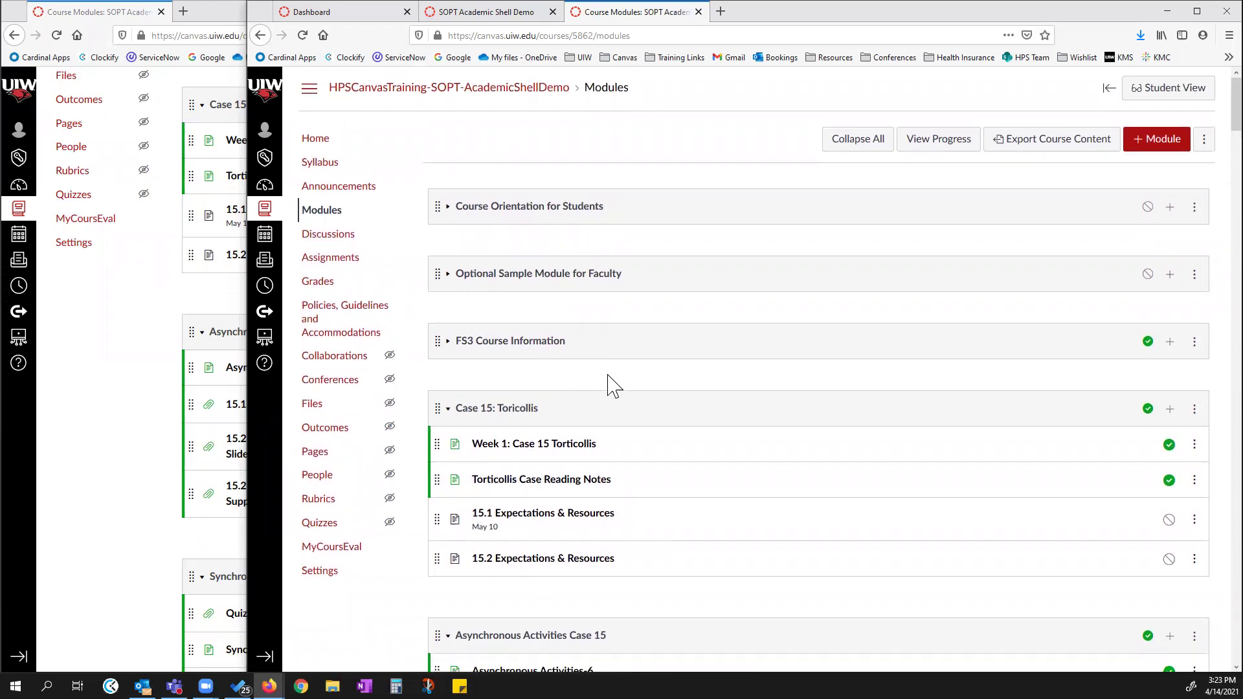
{"action": "scroll", "coordinate": [595, 479], "scroll_direction": "down", "scroll_amount": 2}
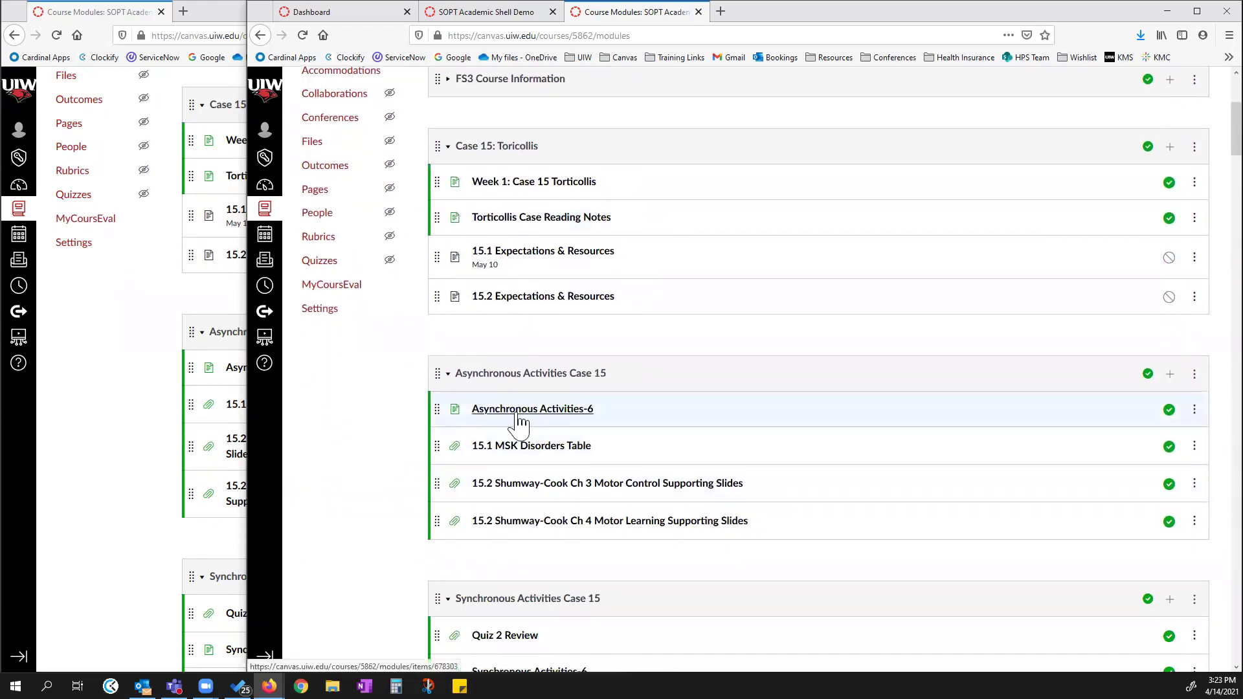
Open the Asynchronous Activities-6 page for editing and add a blank line above its first line of text.
{"action": "left_click", "coordinate": [532, 413]}
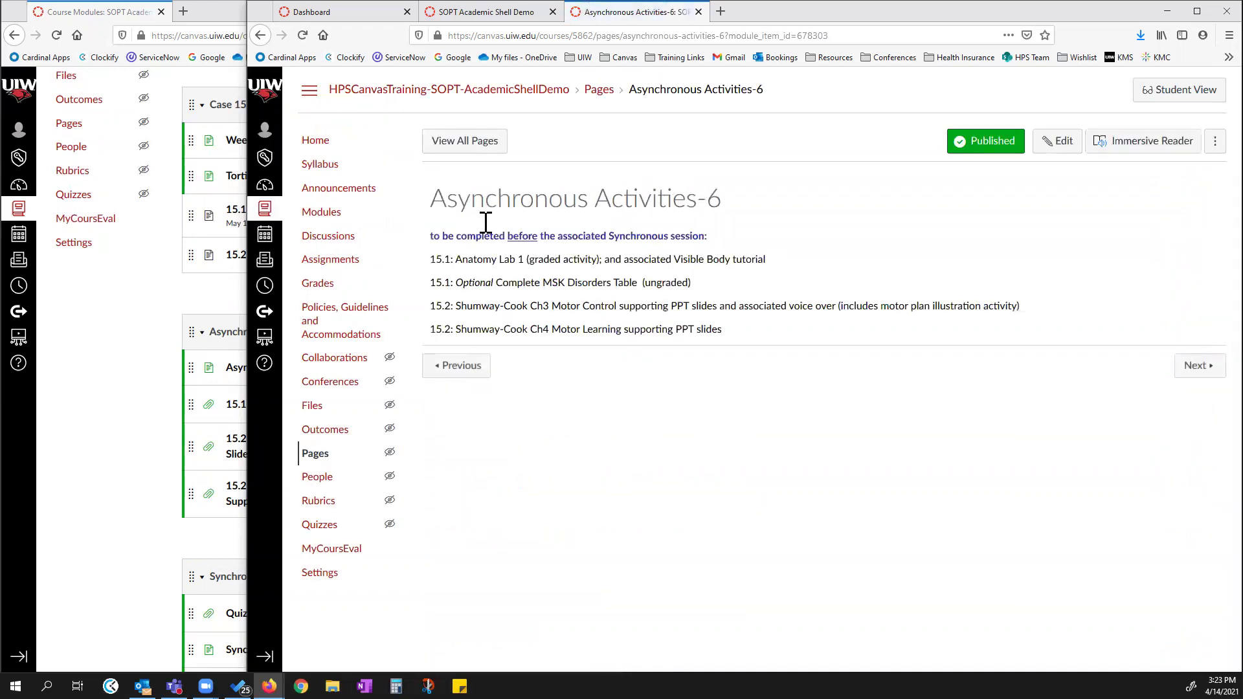
{"action": "left_click", "coordinate": [1078, 144]}
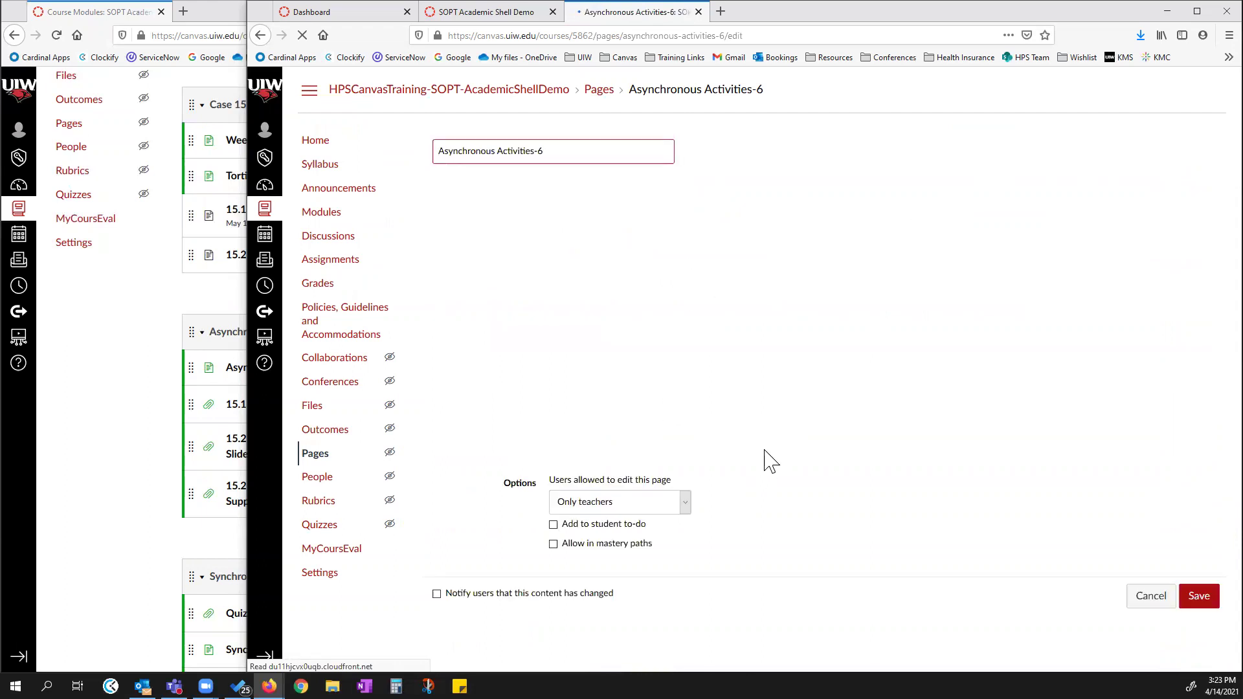
{"action": "left_click", "coordinate": [445, 254]}
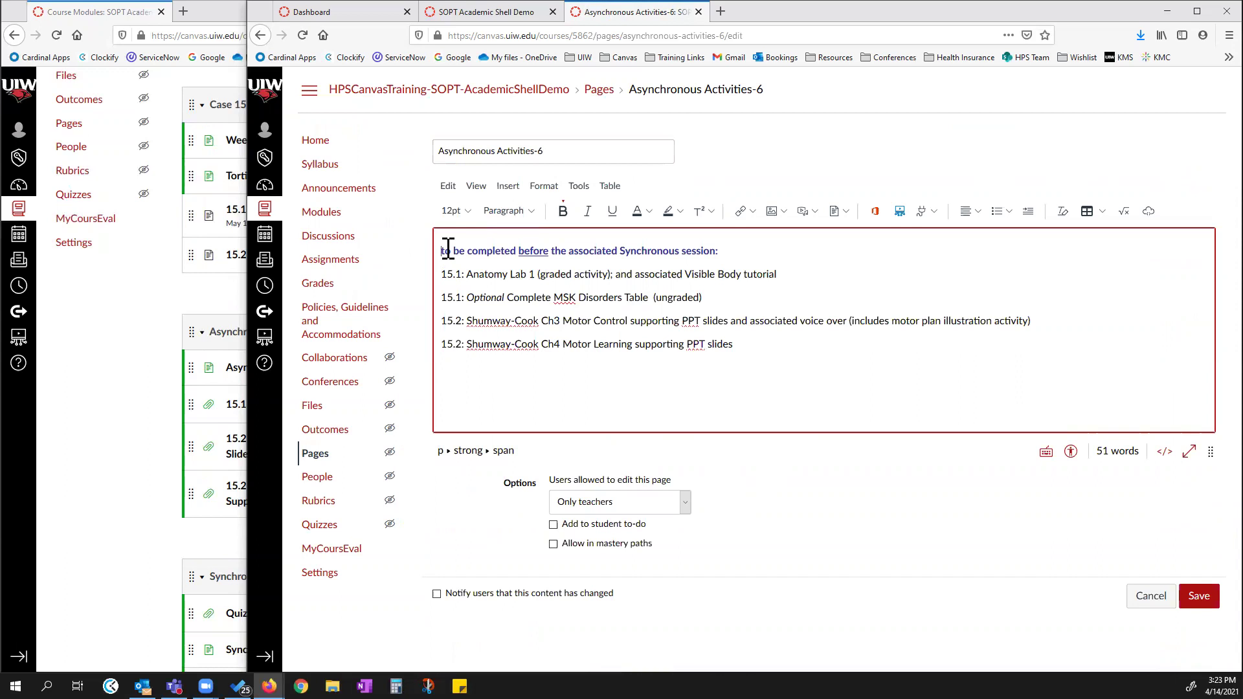
{"action": "key", "text": "Return"}
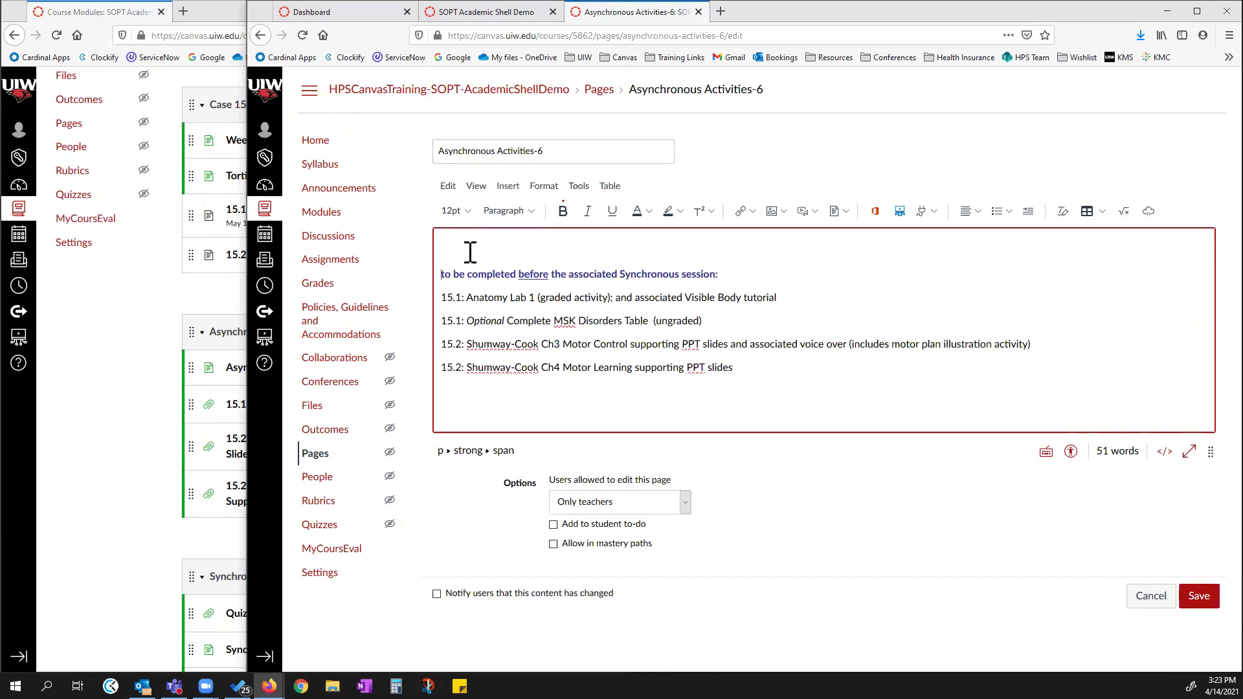
Search Unsplash for "physical therapy" and insert the photo of hands massaging a leg on a blue towel.
{"action": "left_click", "coordinate": [770, 211]}
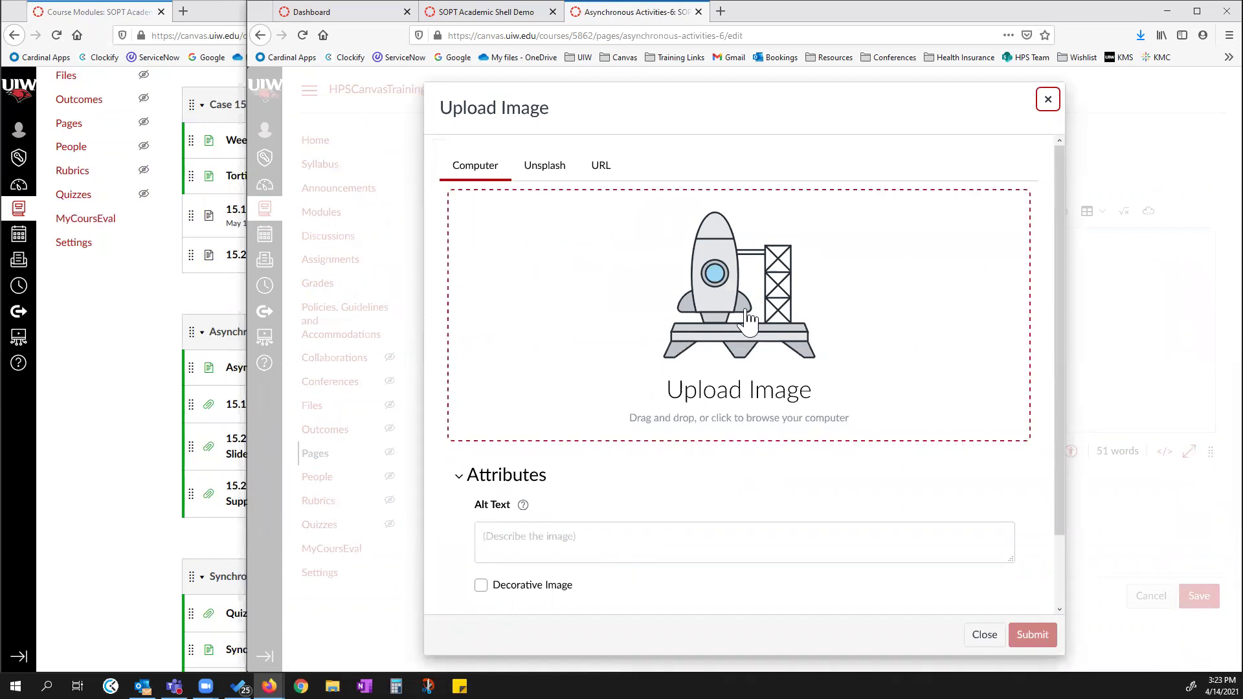
{"action": "left_click", "coordinate": [547, 169]}
{"action": "left_click", "coordinate": [535, 247]}
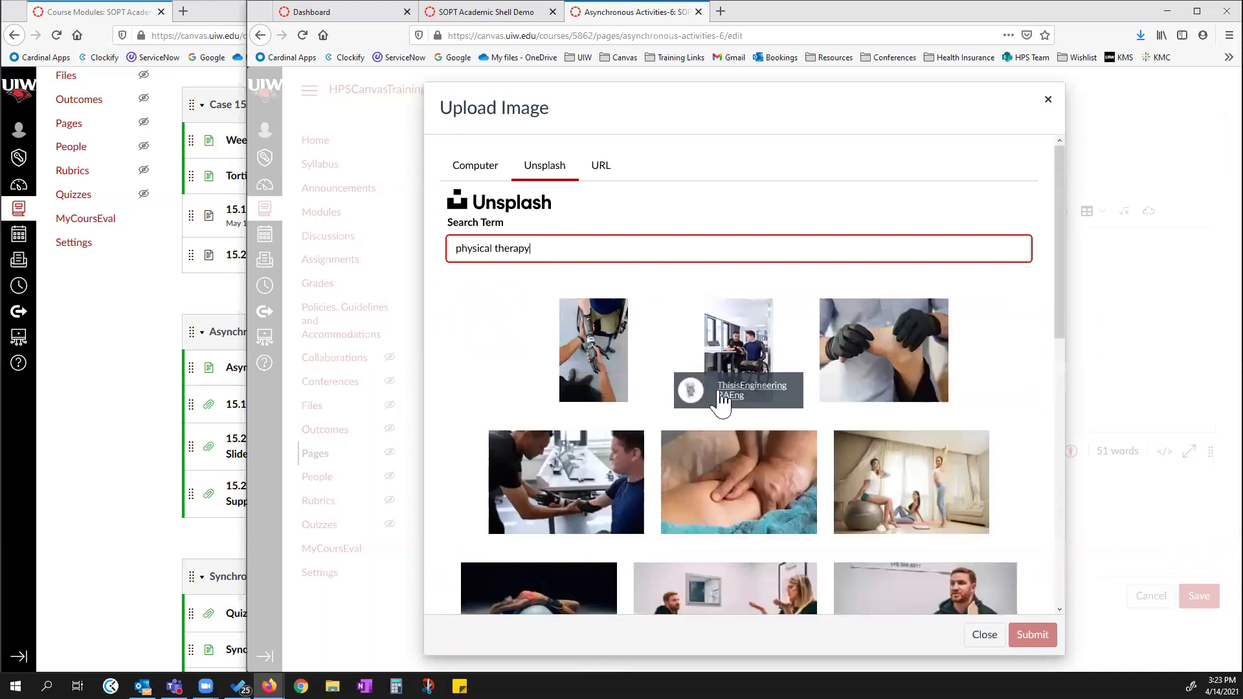
{"action": "left_click", "coordinate": [712, 482]}
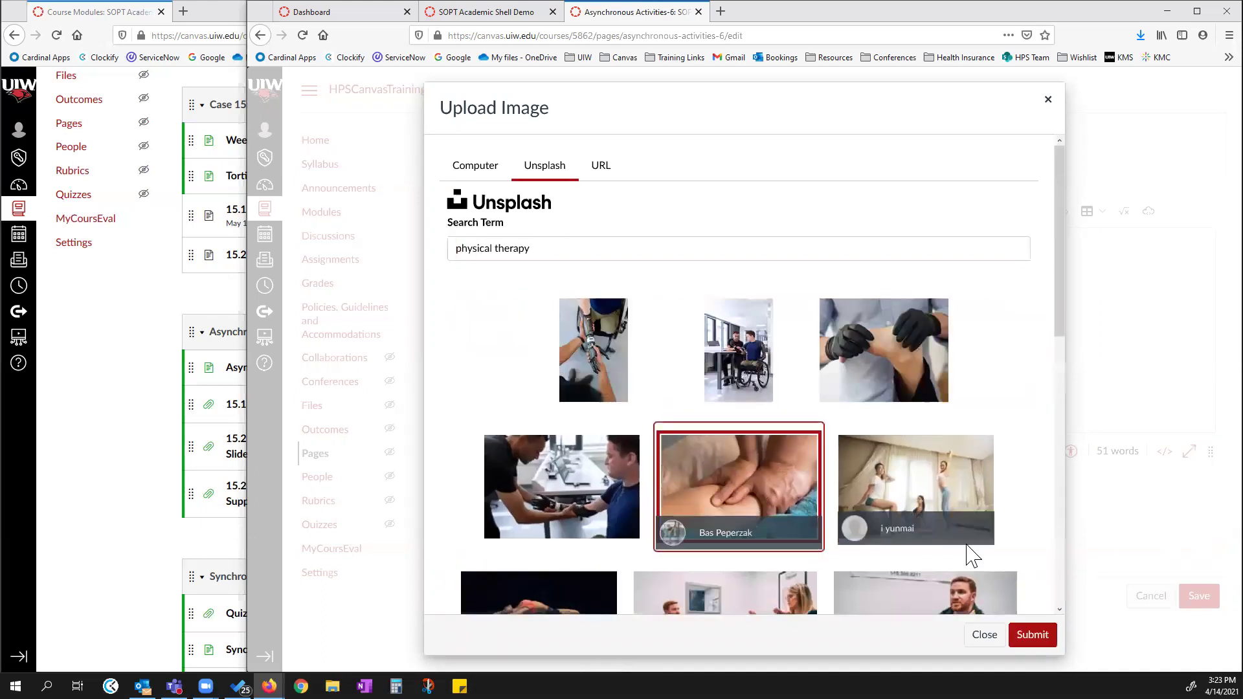
{"action": "left_click", "coordinate": [1032, 634]}
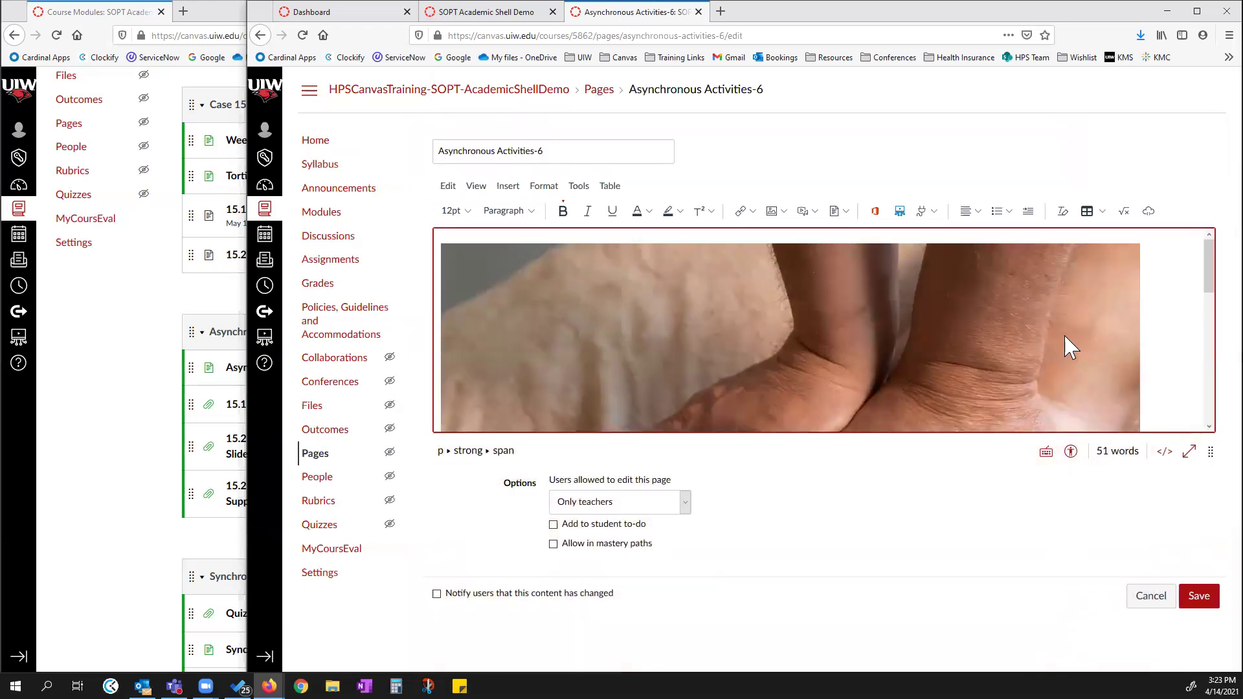
Resize the inserted photo to a custom width of 500 pixels with its aspect ratio preserved.
{"action": "left_click", "coordinate": [871, 308]}
{"action": "left_click", "coordinate": [803, 272]}
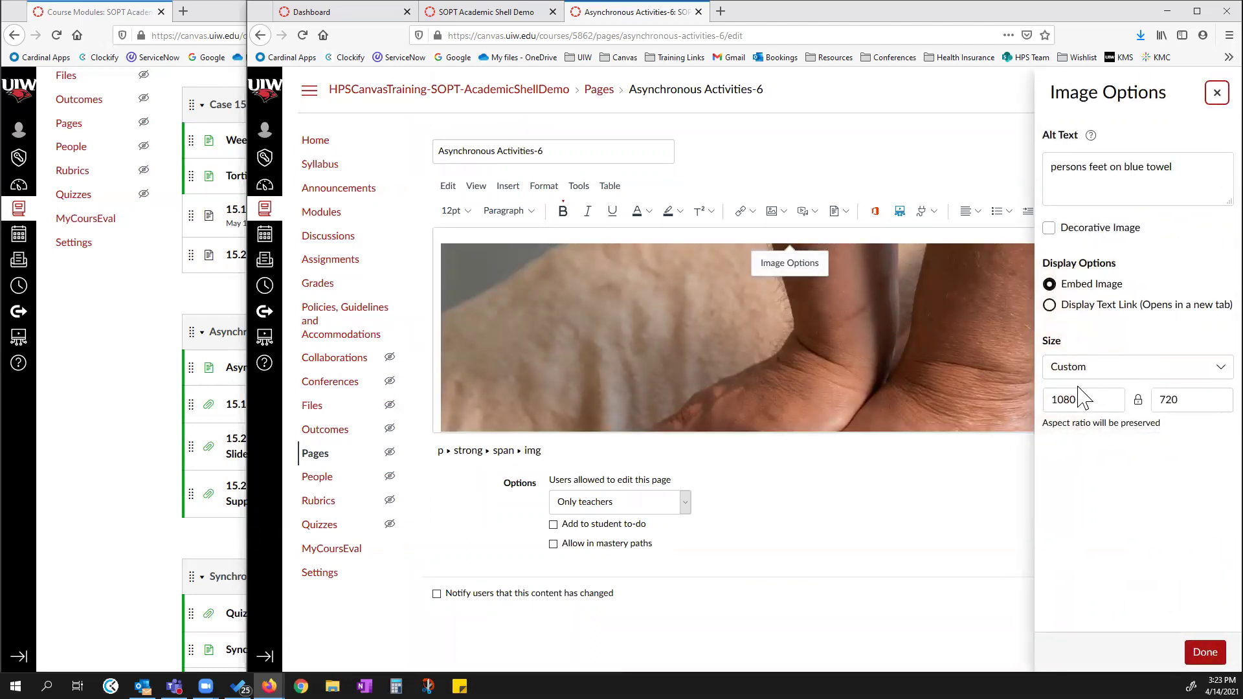
{"action": "left_click", "coordinate": [1130, 367]}
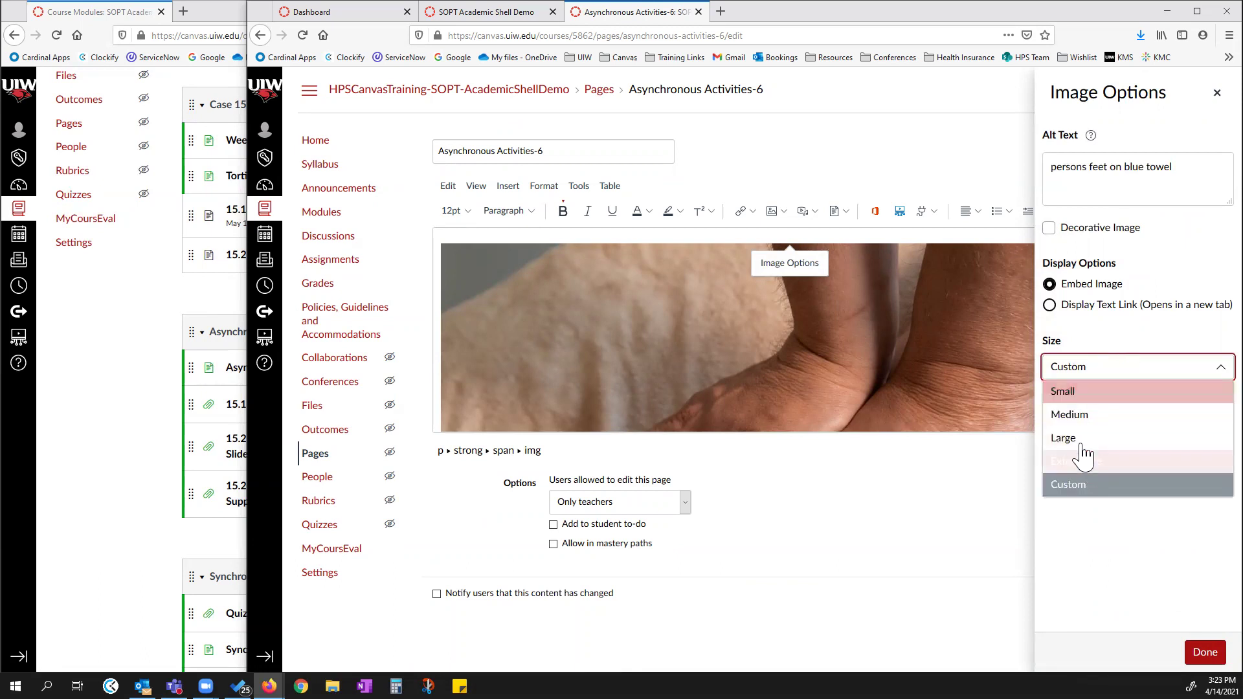
{"action": "left_click", "coordinate": [1082, 386]}
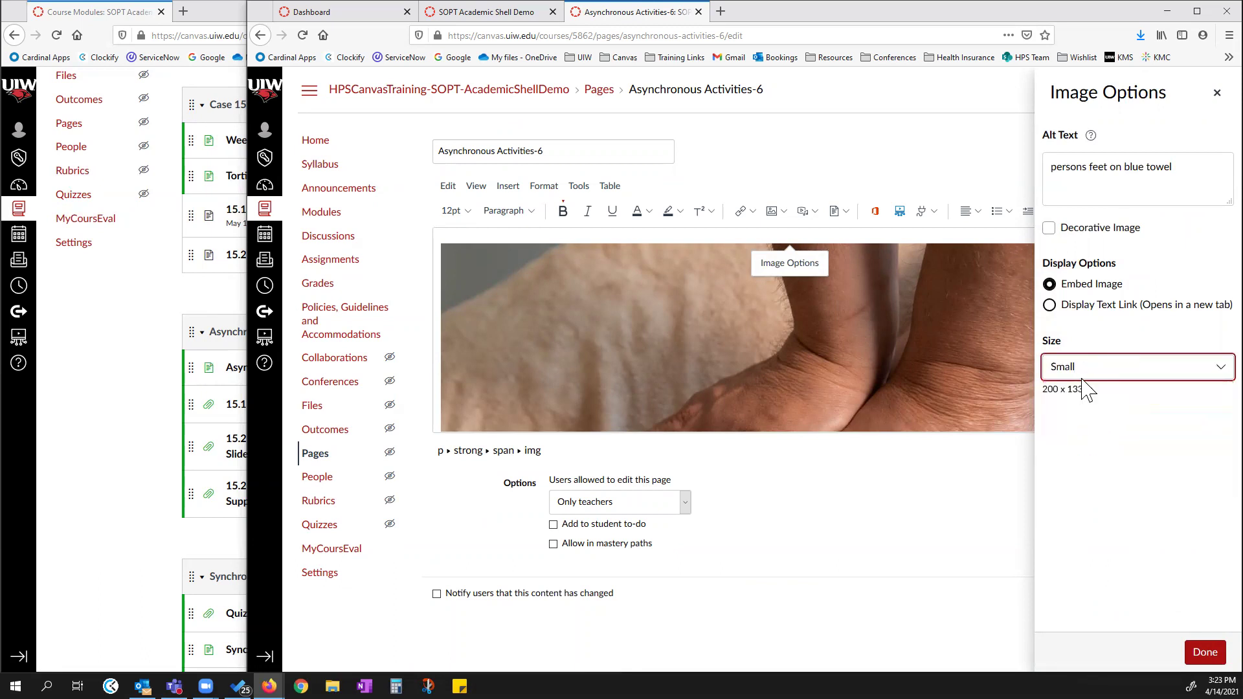
{"action": "left_click", "coordinate": [1127, 367]}
{"action": "left_click", "coordinate": [1074, 484]}
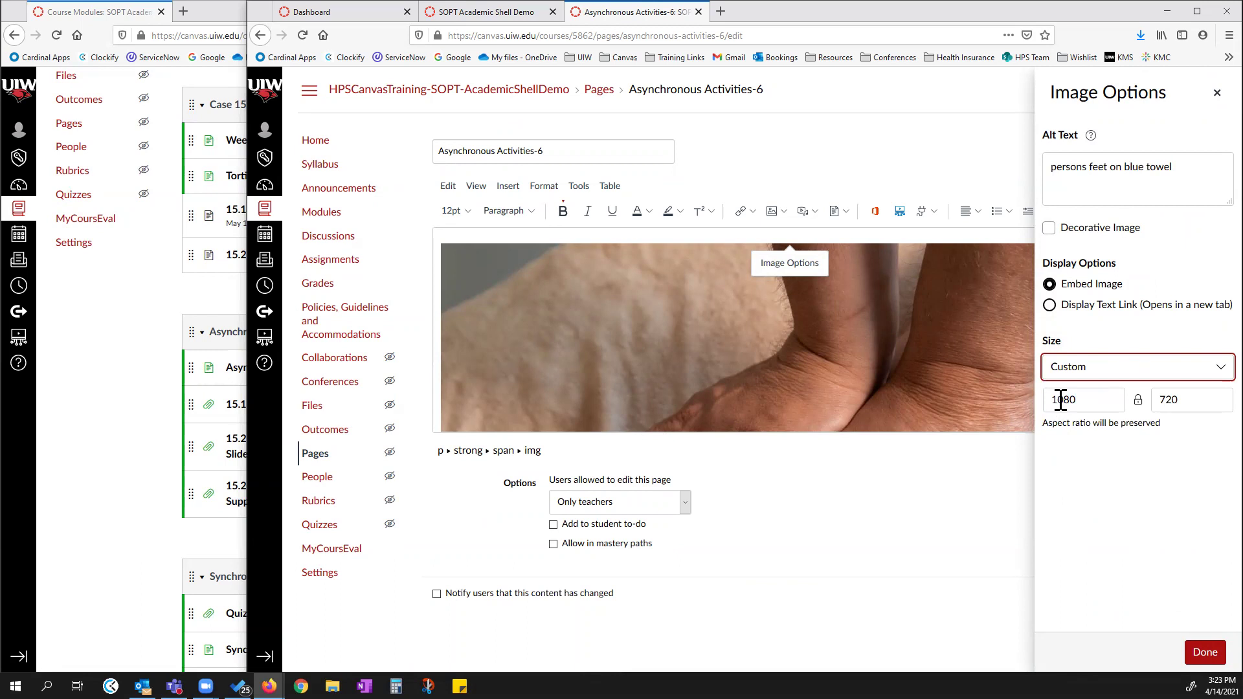
{"action": "left_click_drag", "start_coordinate": [1082, 402], "coordinate": [1054, 399]}
{"action": "type", "text": "500"}
{"action": "key", "text": "Tab"}
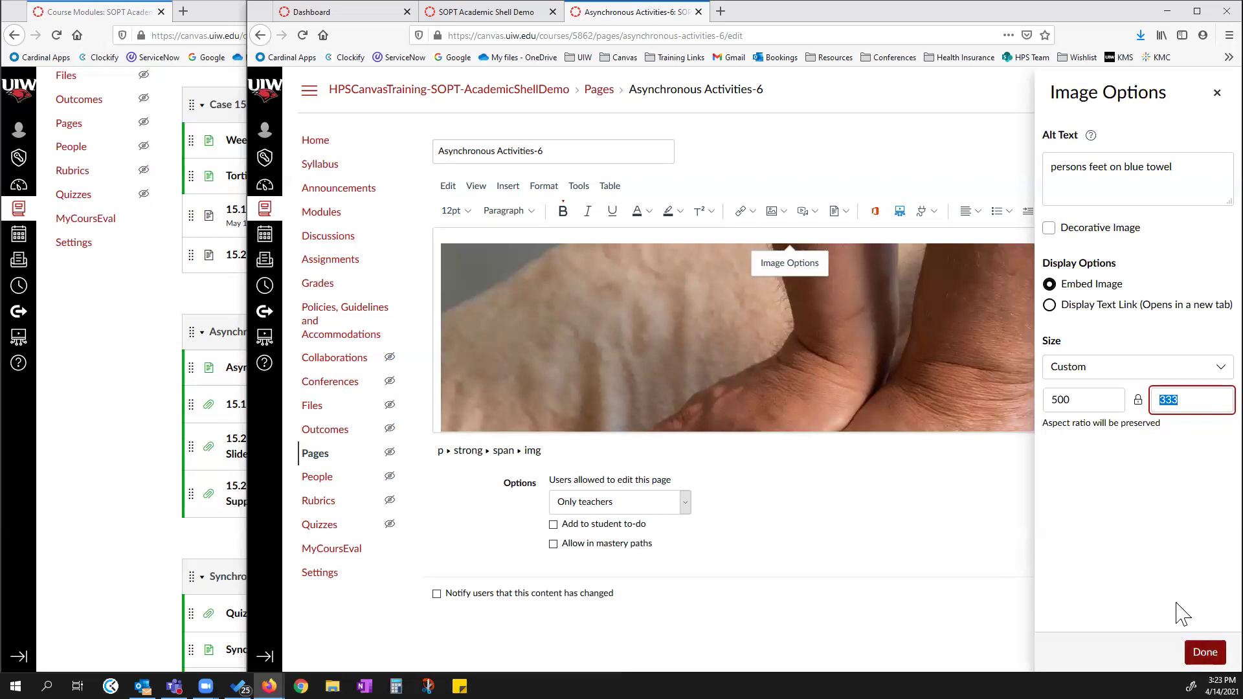
{"action": "left_click", "coordinate": [1096, 394]}
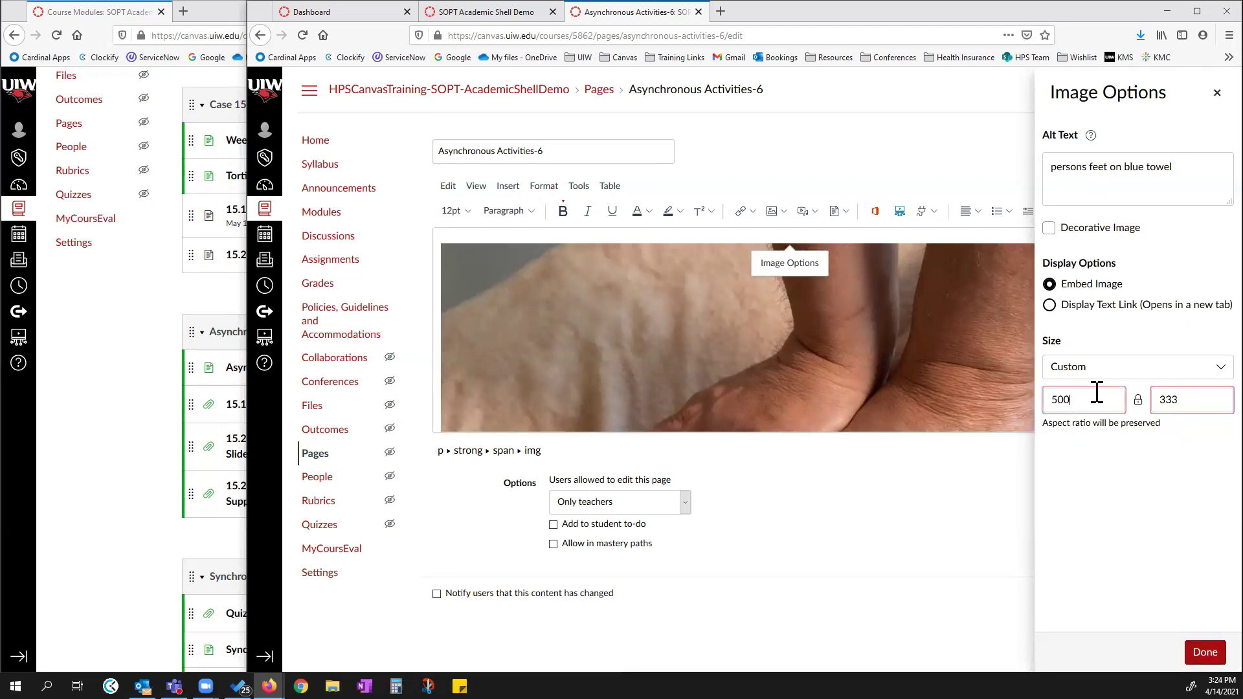
{"action": "left_click", "coordinate": [1203, 653]}
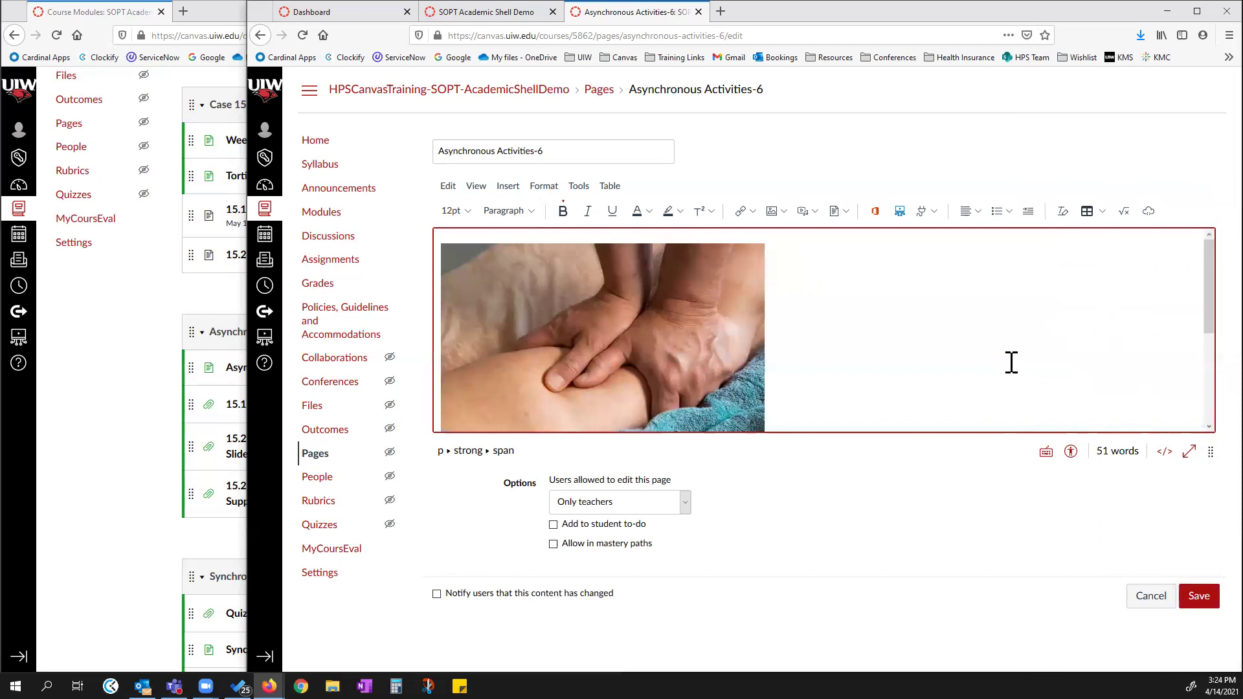
Enlarge the page's editing area until the whole photo and all text lines beneath it fit in view.
{"action": "left_click", "coordinate": [666, 352]}
{"action": "scroll", "coordinate": [851, 342], "scroll_direction": "down", "scroll_amount": 2}
{"action": "scroll", "coordinate": [851, 341], "scroll_direction": "down", "scroll_amount": 2}
{"action": "scroll", "coordinate": [845, 324], "scroll_direction": "up", "scroll_amount": 3}
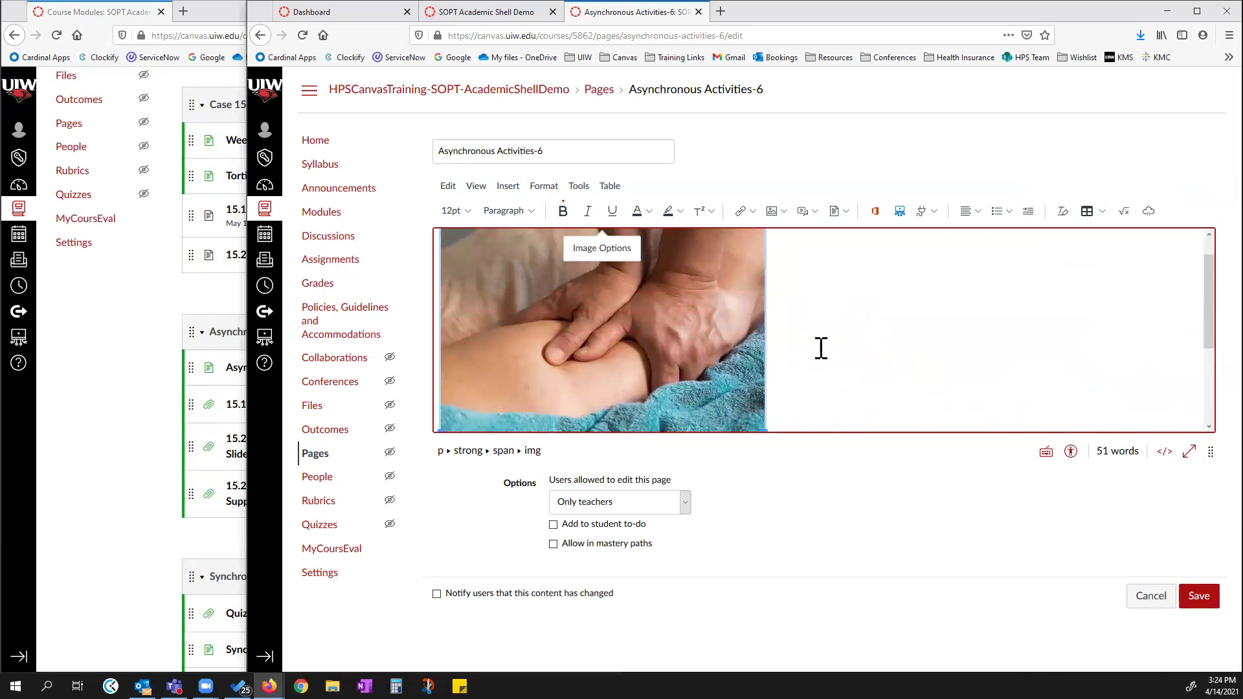
{"action": "left_click", "coordinate": [832, 357]}
{"action": "left_click_drag", "start_coordinate": [1207, 453], "coordinate": [1201, 609]}
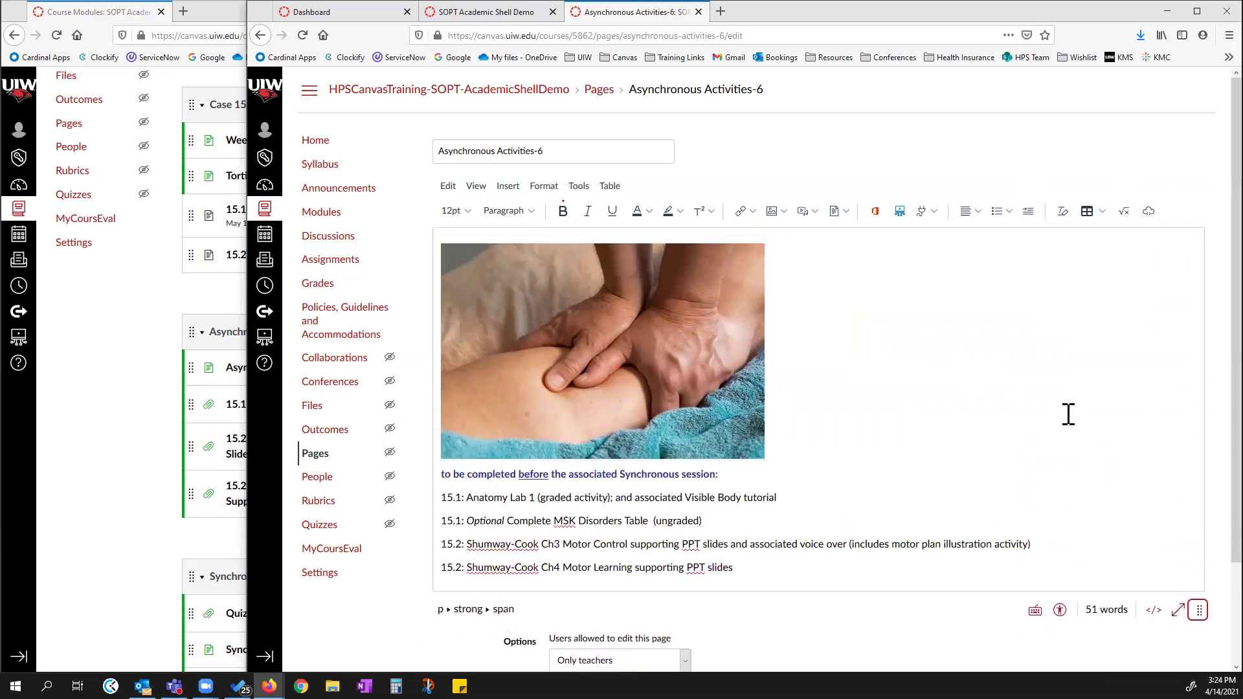
View the dialog for adding embed code to the page, and close it without entering any code.
{"action": "left_click", "coordinate": [1150, 216]}
{"action": "left_click", "coordinate": [556, 377]}
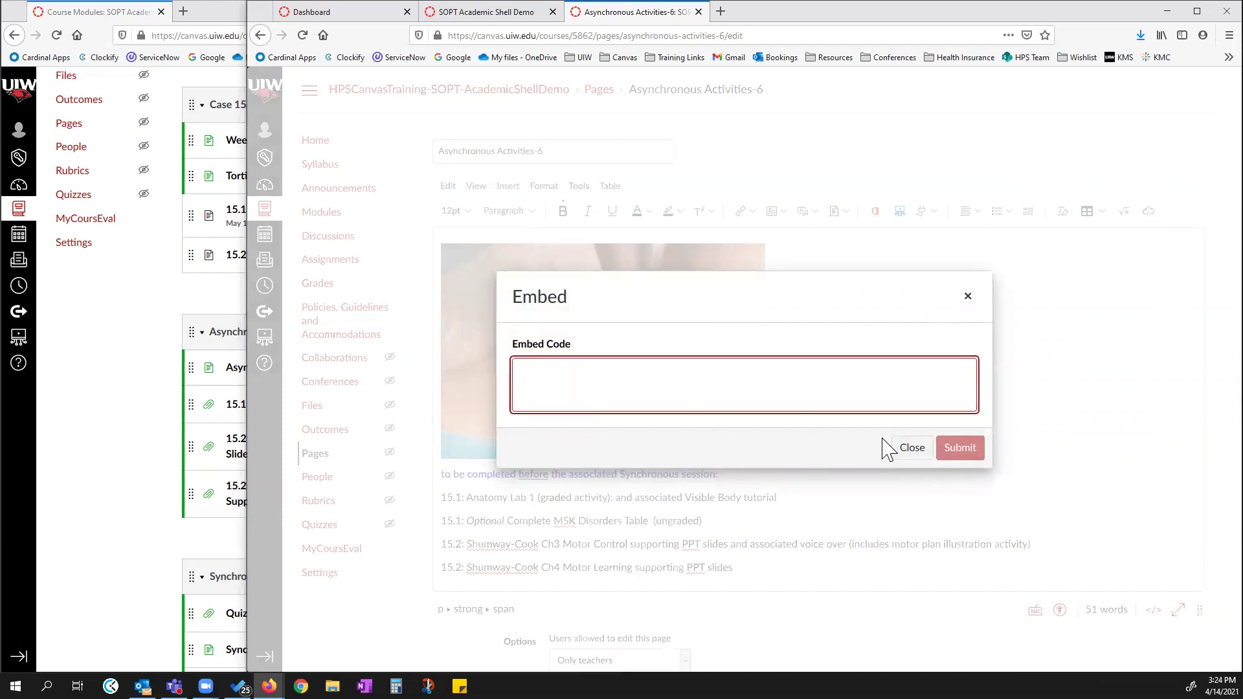
{"action": "left_click", "coordinate": [914, 454]}
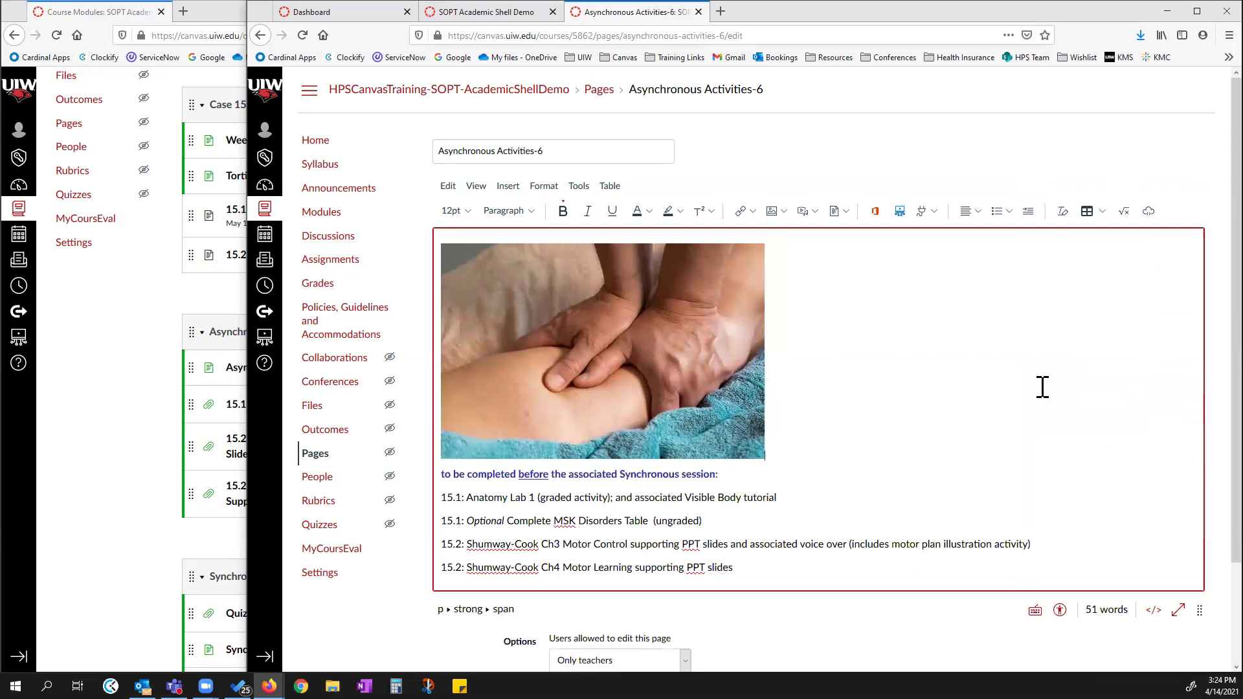
Delete the massage photo and the leftover blank line above the "to be completed before" heading.
{"action": "left_click", "coordinate": [698, 345]}
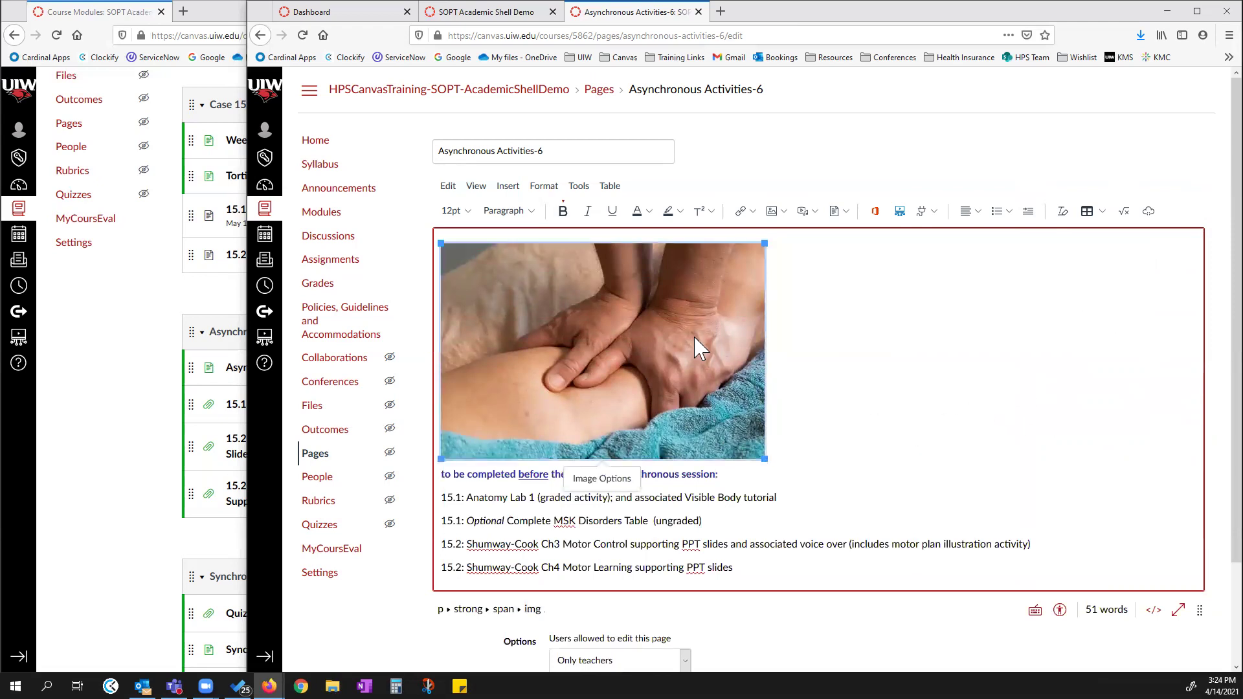
{"action": "key", "text": "Delete"}
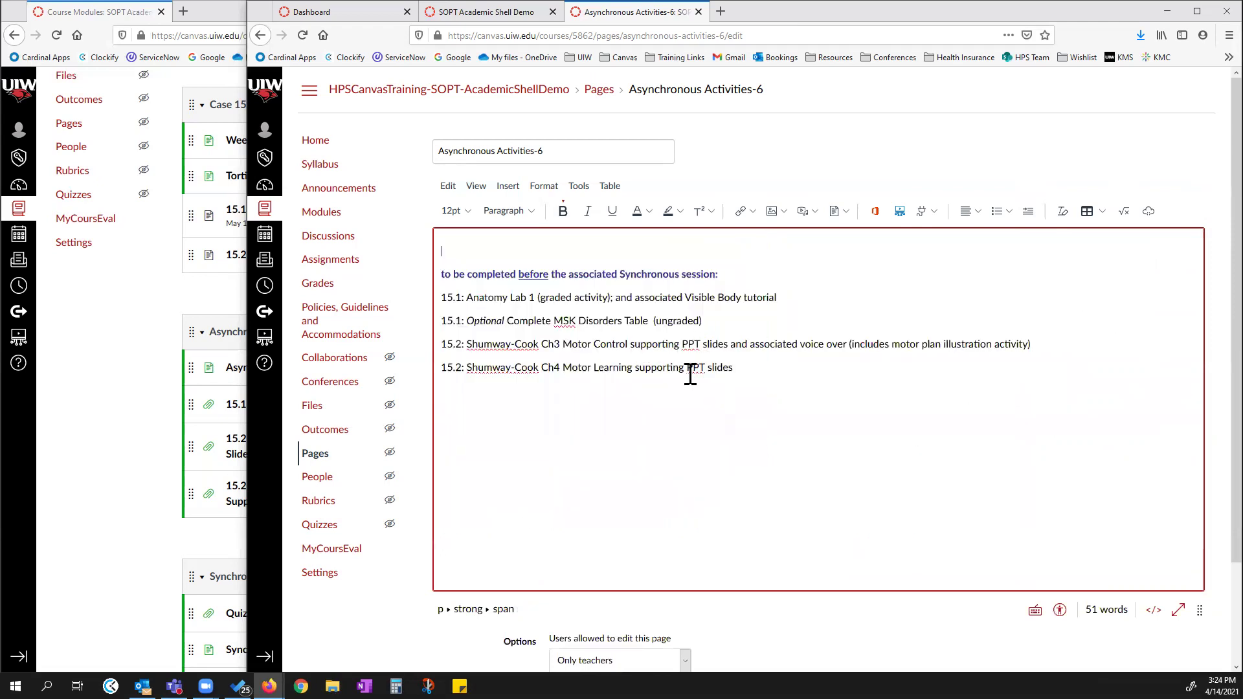
{"action": "key", "text": "Delete"}
{"action": "left_click", "coordinate": [683, 436]}
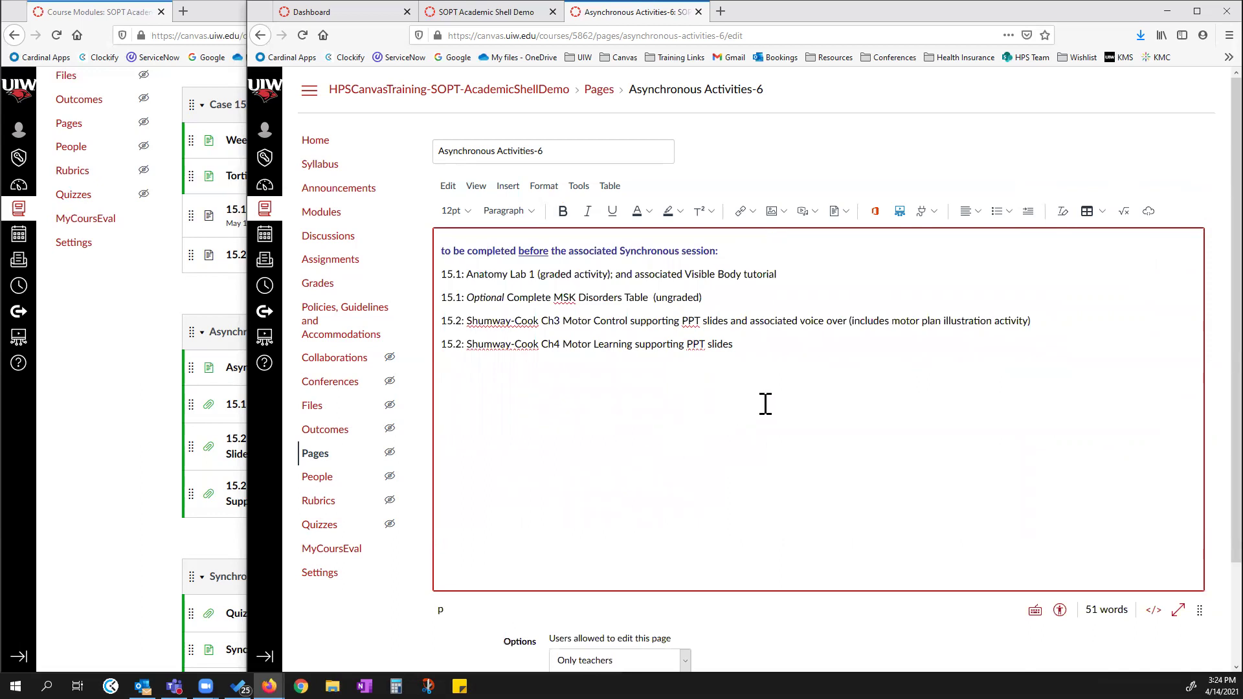
Look over the page's save options and the empty Embed Code dialog, closing the dialog unused.
{"action": "scroll", "coordinate": [945, 466], "scroll_direction": "down", "scroll_amount": 3}
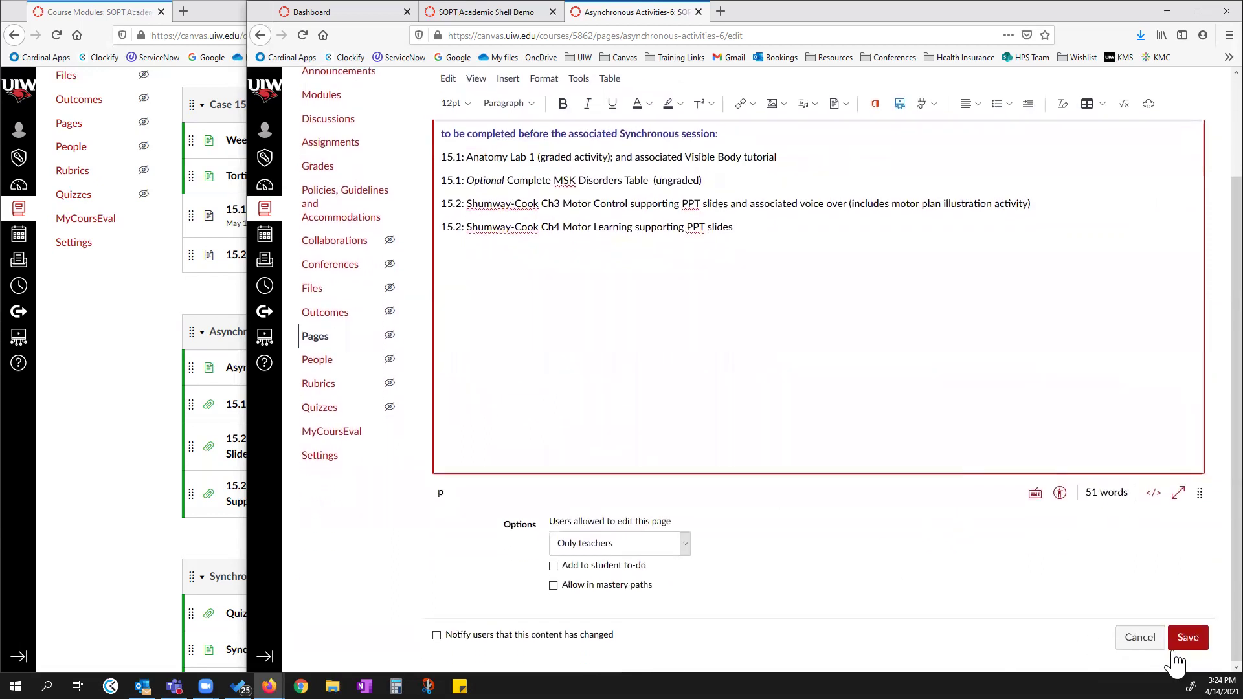
{"action": "scroll", "coordinate": [1055, 382], "scroll_direction": "up", "scroll_amount": 2}
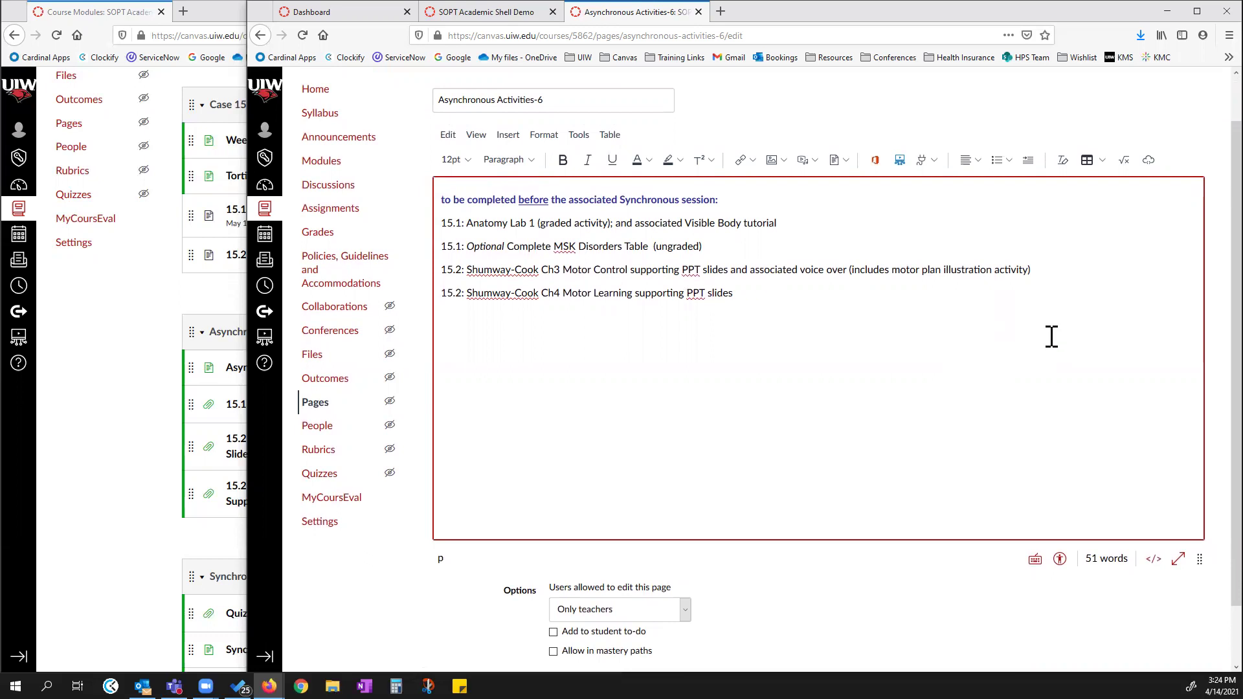
{"action": "left_click", "coordinate": [1148, 161]}
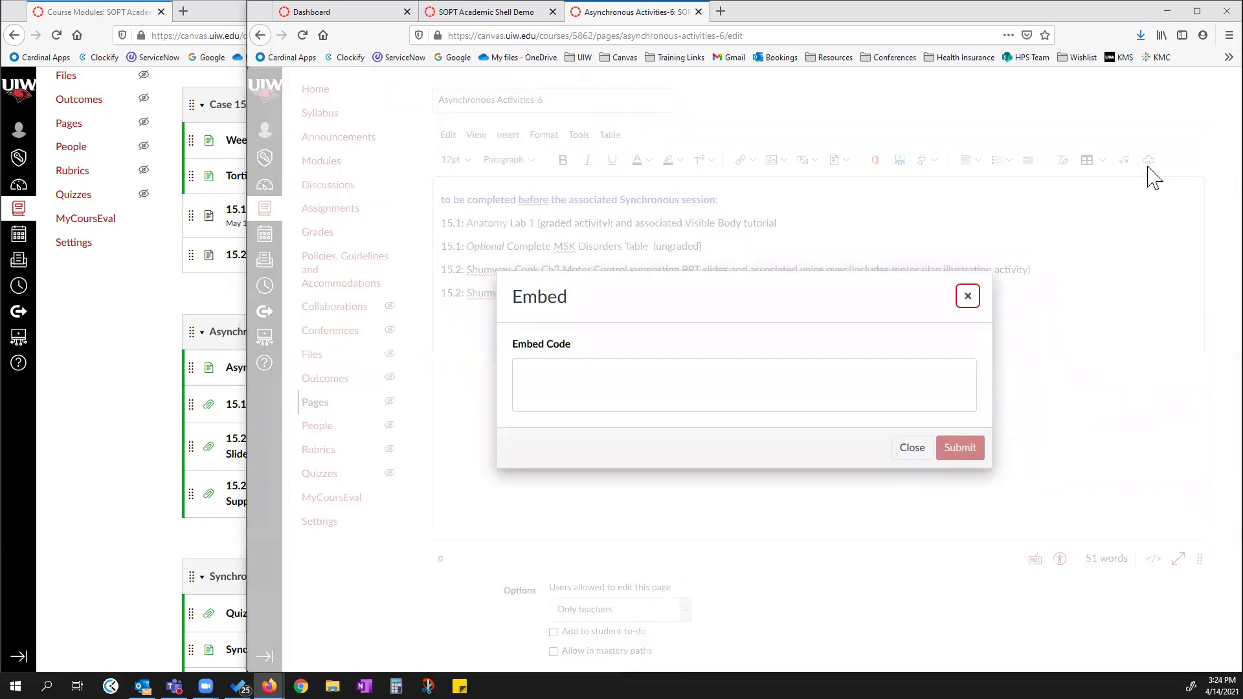
{"action": "left_click", "coordinate": [967, 296]}
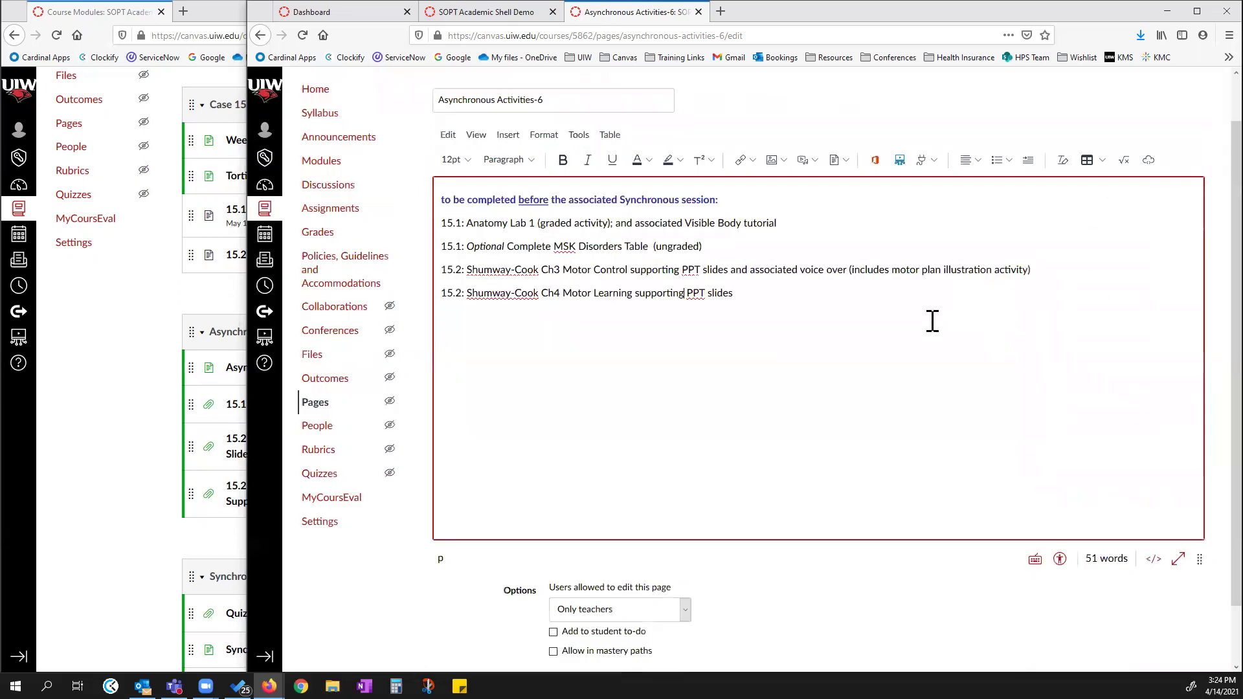
{"action": "left_click", "coordinate": [778, 324]}
{"action": "left_click", "coordinate": [1149, 160]}
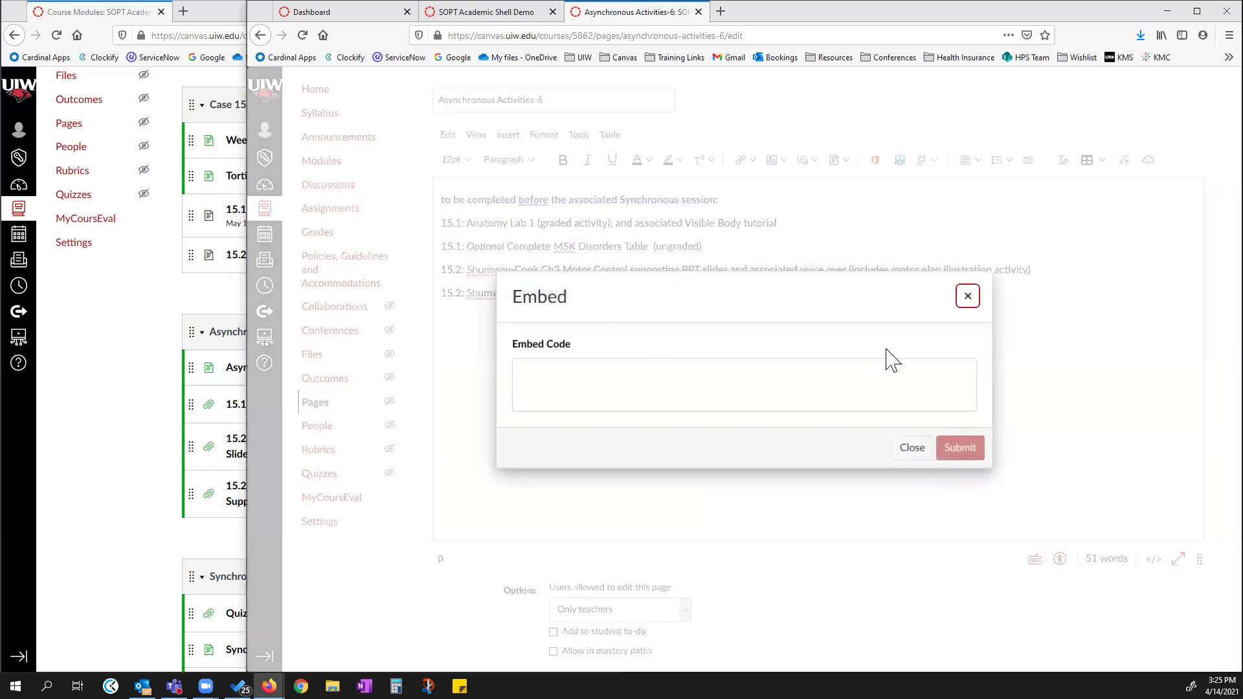
{"action": "left_click", "coordinate": [967, 297]}
View the full list of external apps for the editor, open the YouTube search tool and close it without inserting a video.
{"action": "left_click", "coordinate": [922, 161]}
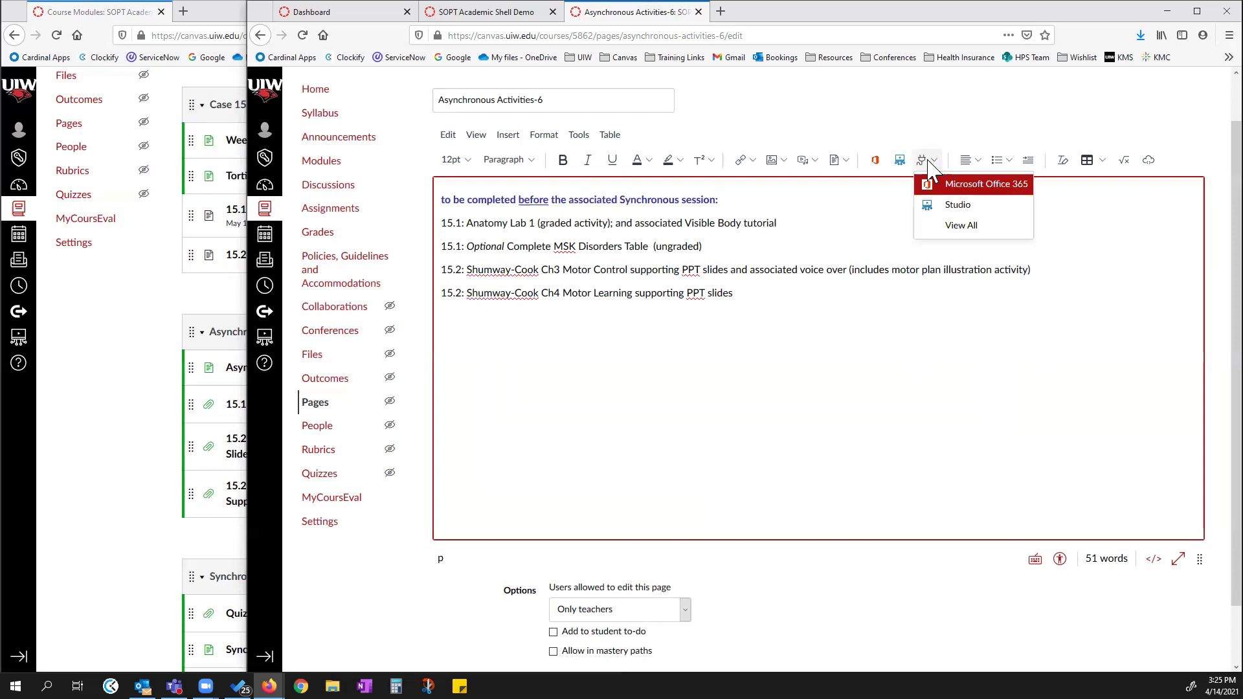
{"action": "left_click", "coordinate": [961, 226]}
{"action": "scroll", "coordinate": [661, 444], "scroll_direction": "down", "scroll_amount": 5}
{"action": "left_click", "coordinate": [606, 582]}
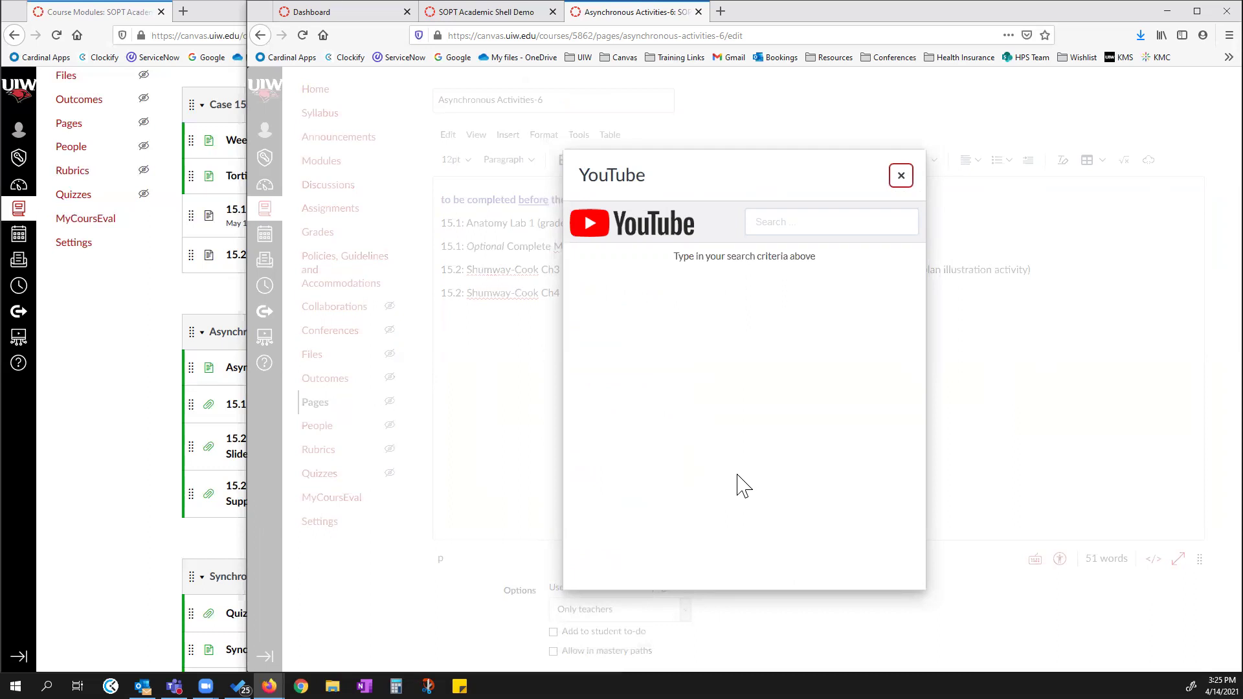
{"action": "left_click", "coordinate": [901, 176]}
{"action": "left_click", "coordinate": [853, 311]}
{"action": "left_click", "coordinate": [900, 176]}
{"action": "left_click", "coordinate": [806, 313]}
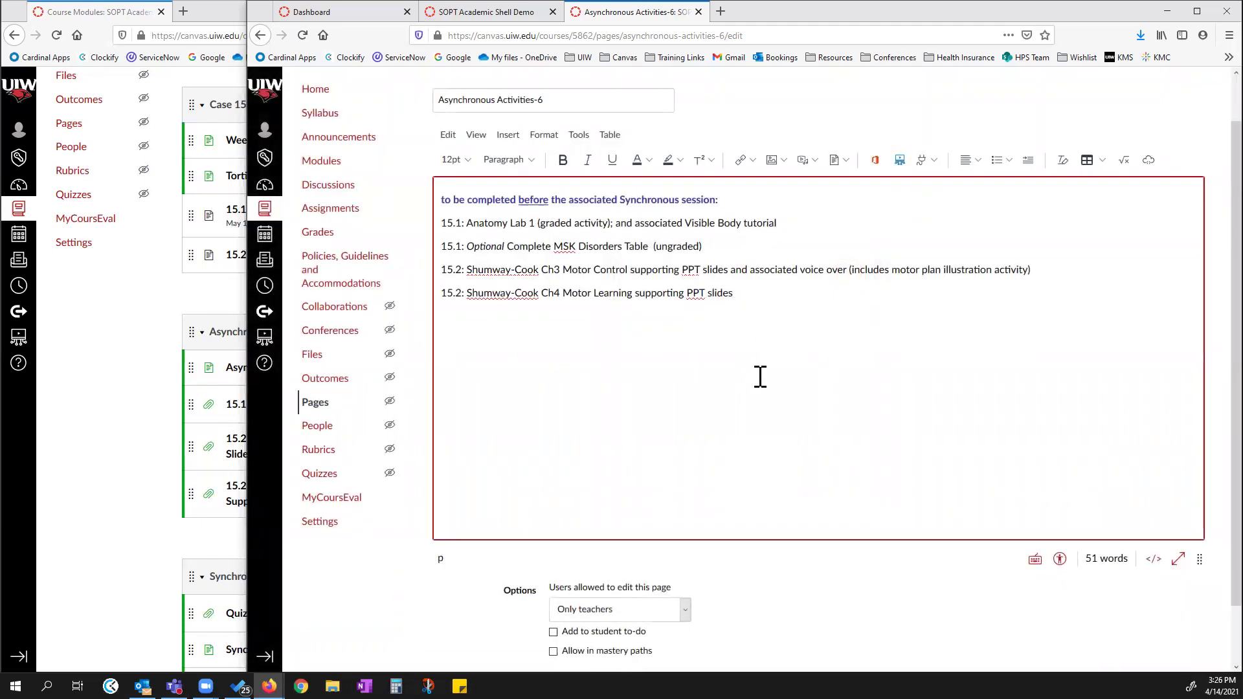
Start a new line below the page's last 15.2 entry, and open the bookmarked YouTube video "#9 - Canvas Course Design Tips" in a new tab, paused.
{"action": "left_click", "coordinate": [723, 336]}
{"action": "left_click", "coordinate": [721, 12]}
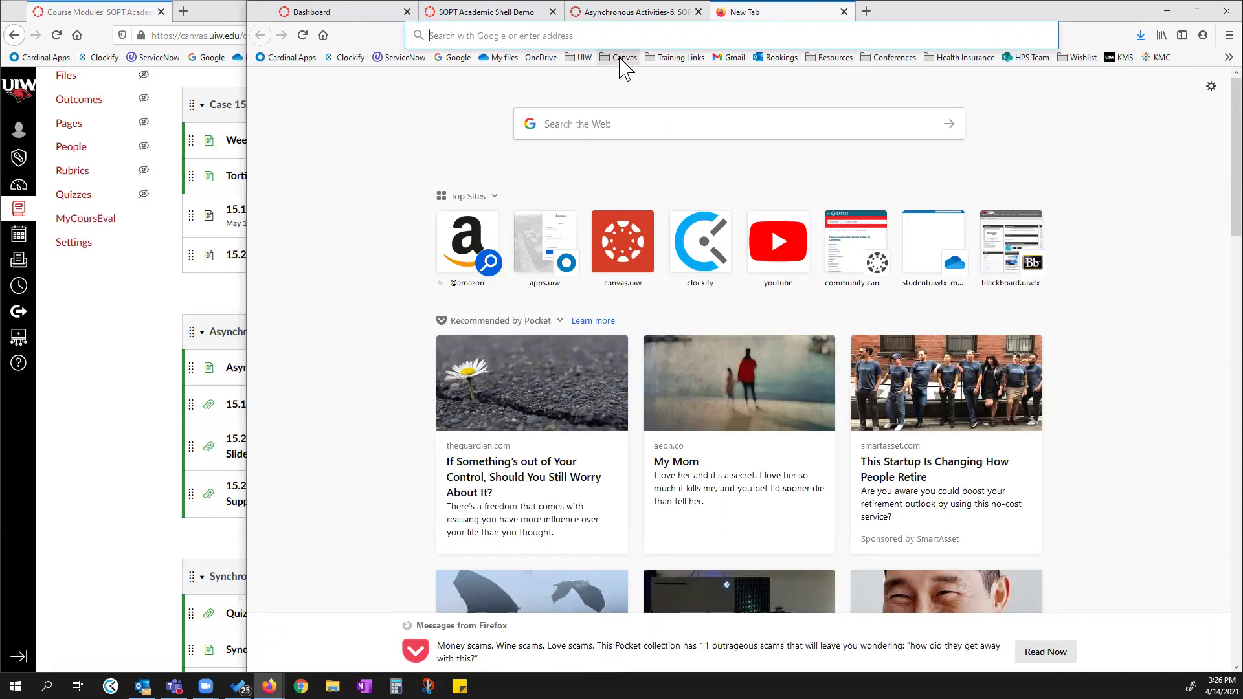
{"action": "left_click", "coordinate": [681, 62]}
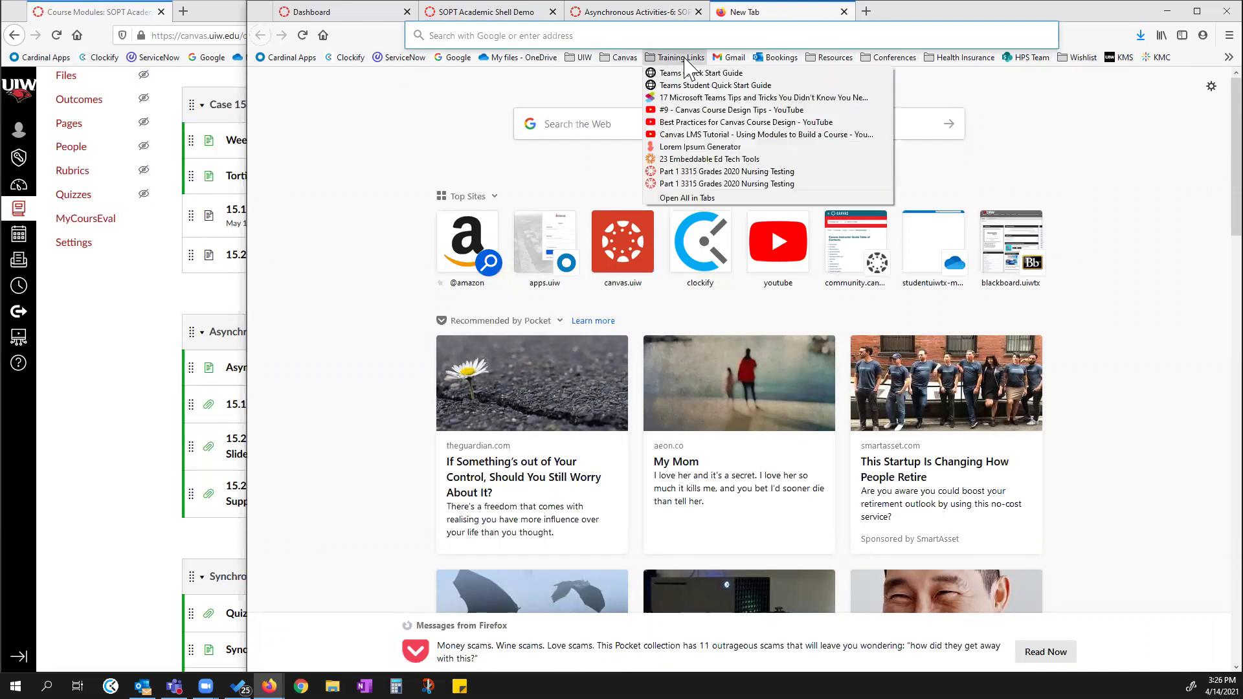
{"action": "left_click", "coordinate": [699, 110]}
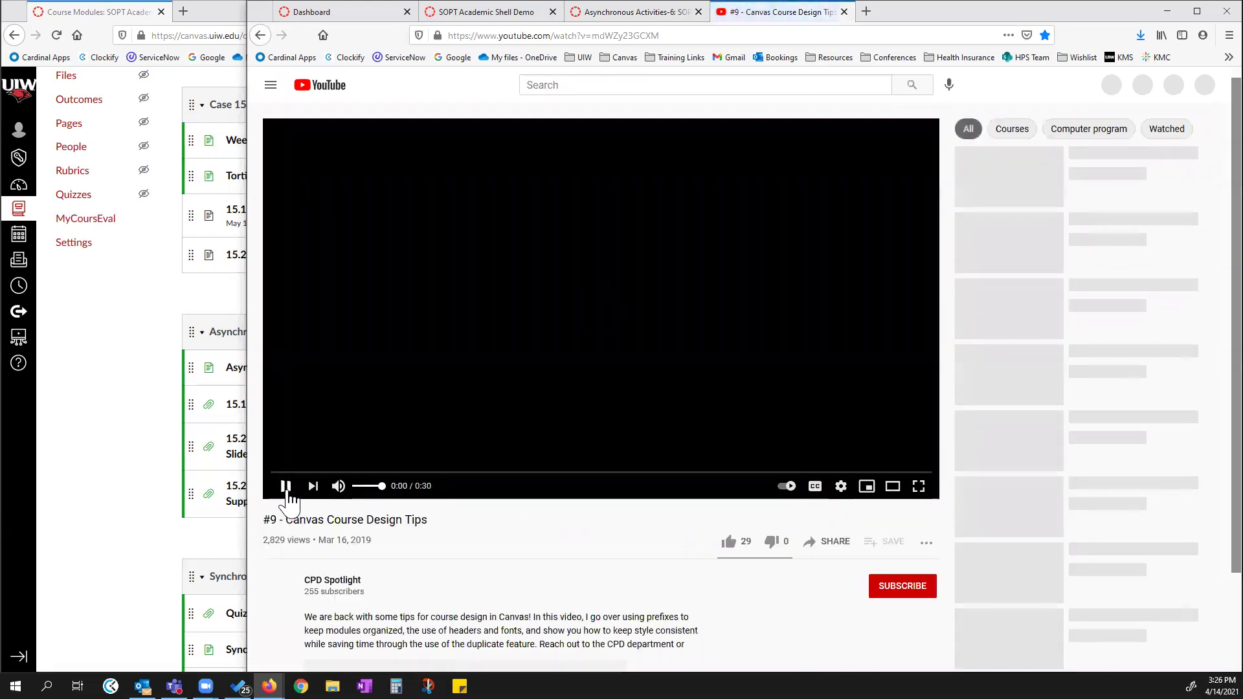
{"action": "left_click", "coordinate": [285, 486]}
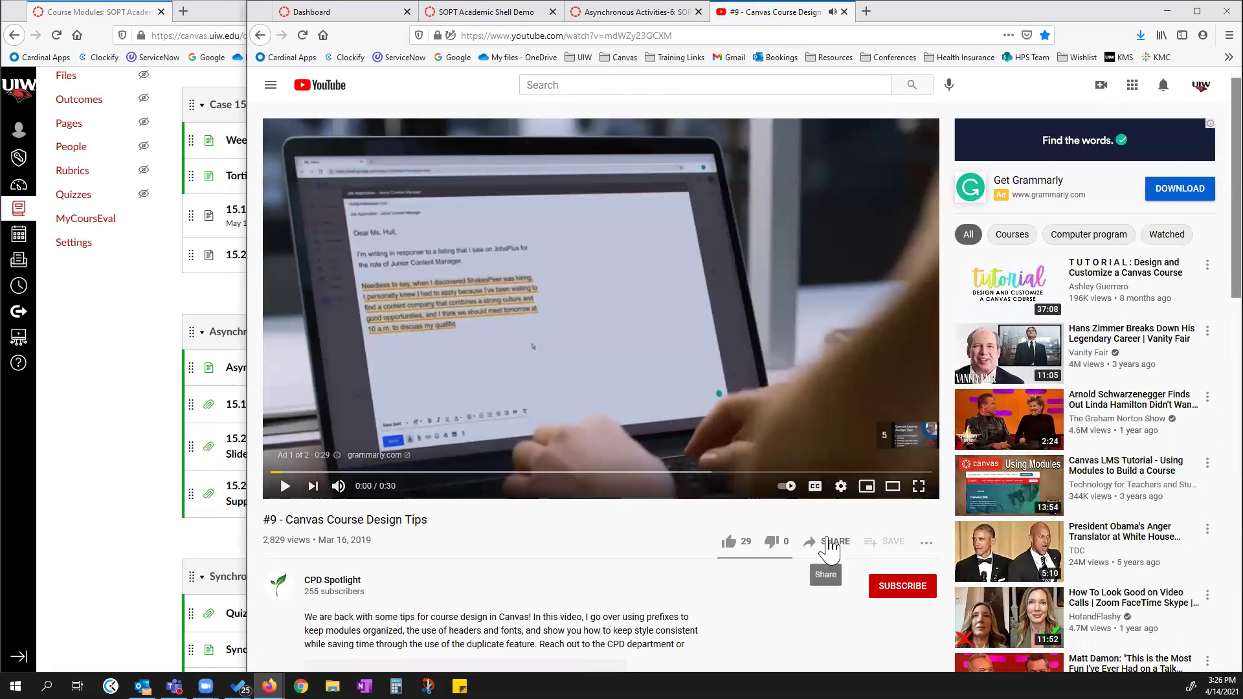
Copy the embed code of the "#9 - Canvas Course Design Tips" video from its sharing options.
{"action": "left_click", "coordinate": [831, 542]}
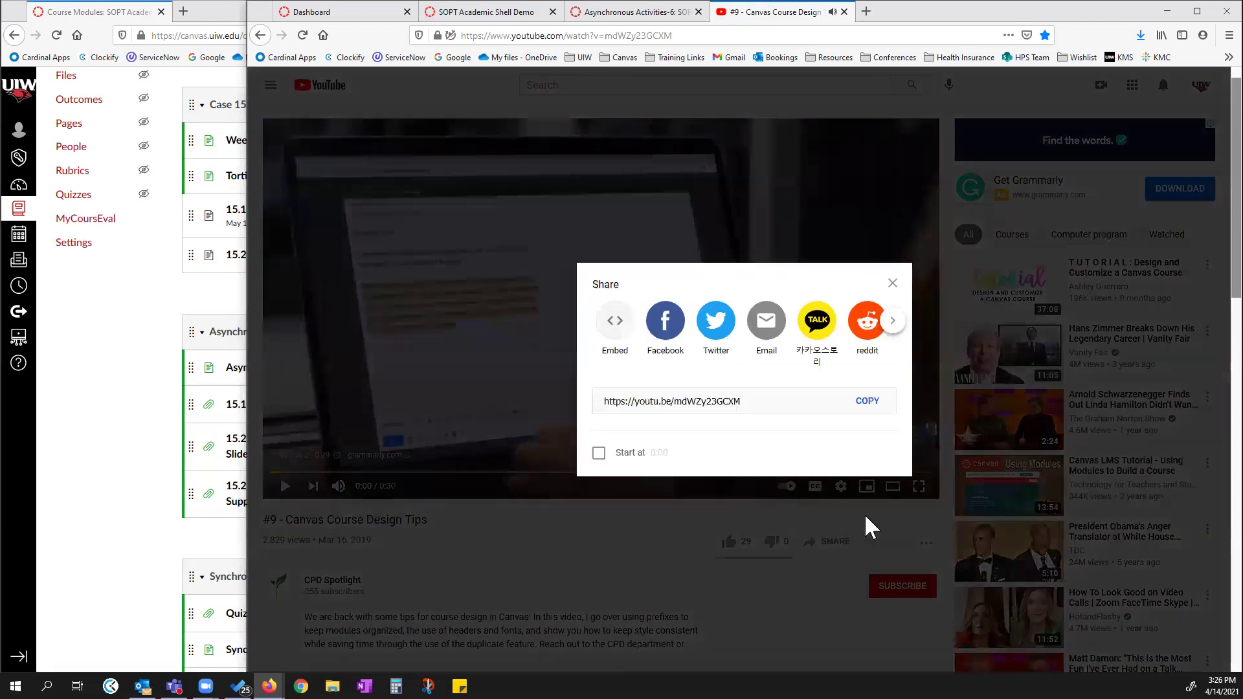
{"action": "left_click", "coordinate": [613, 324]}
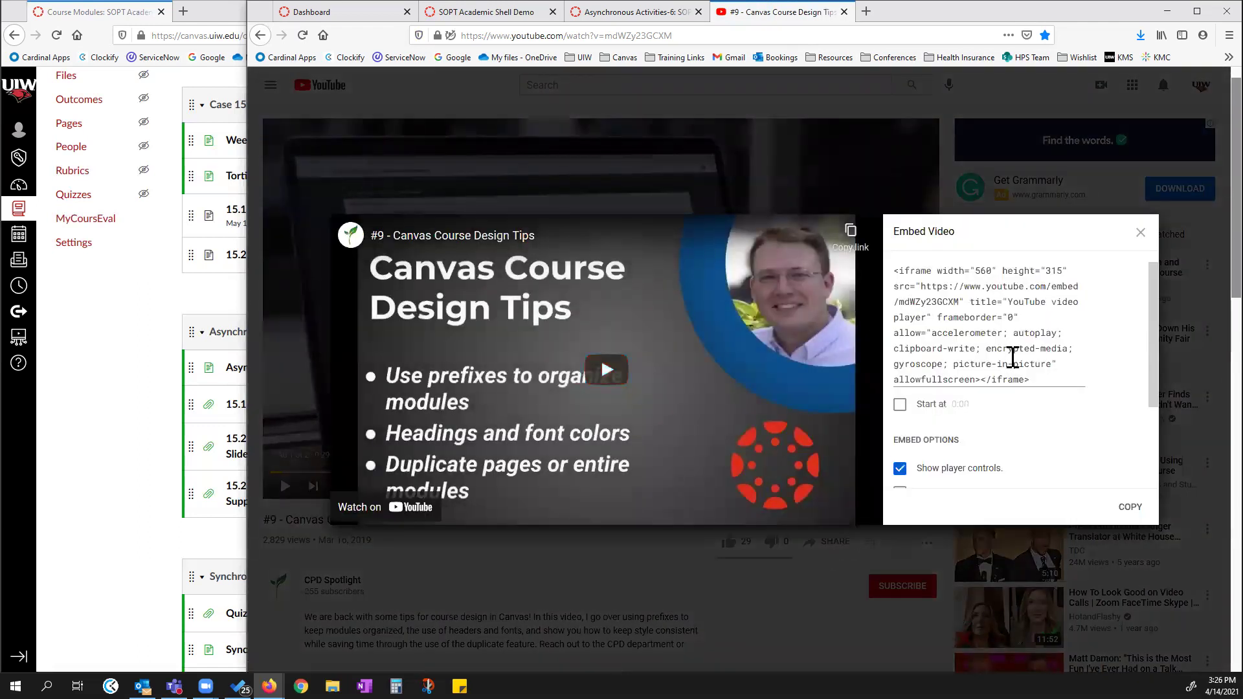
{"action": "left_click", "coordinate": [1132, 508]}
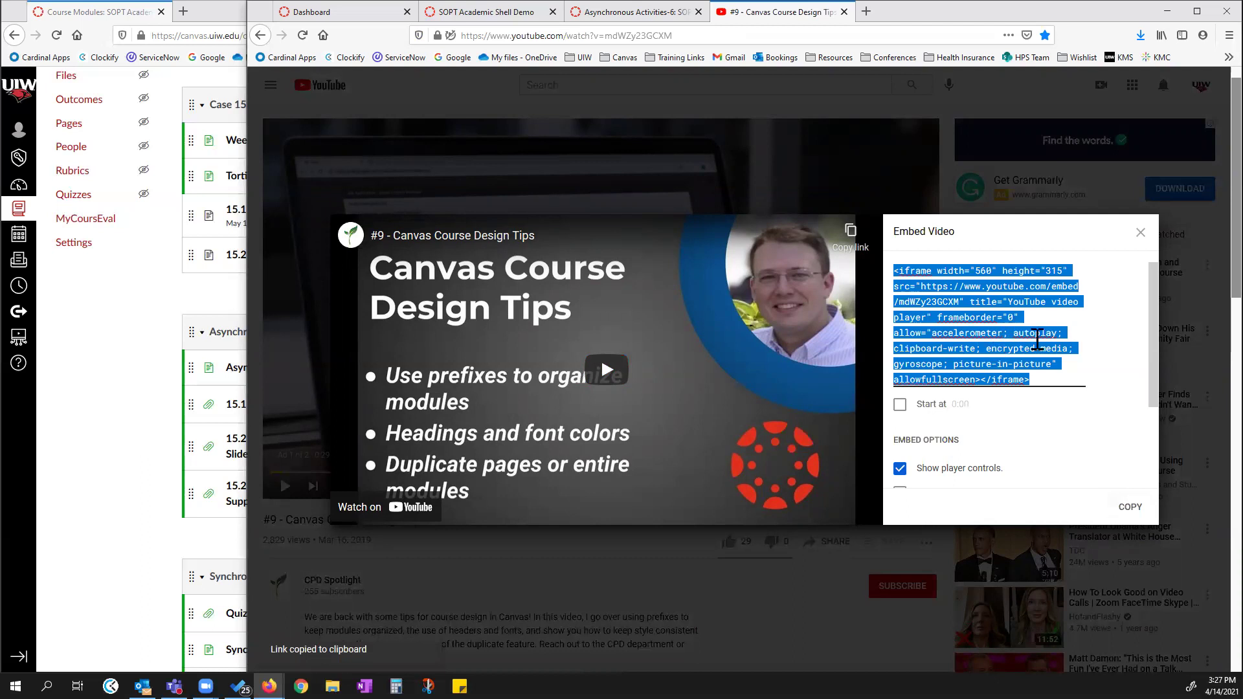
{"action": "left_click", "coordinate": [1140, 235]}
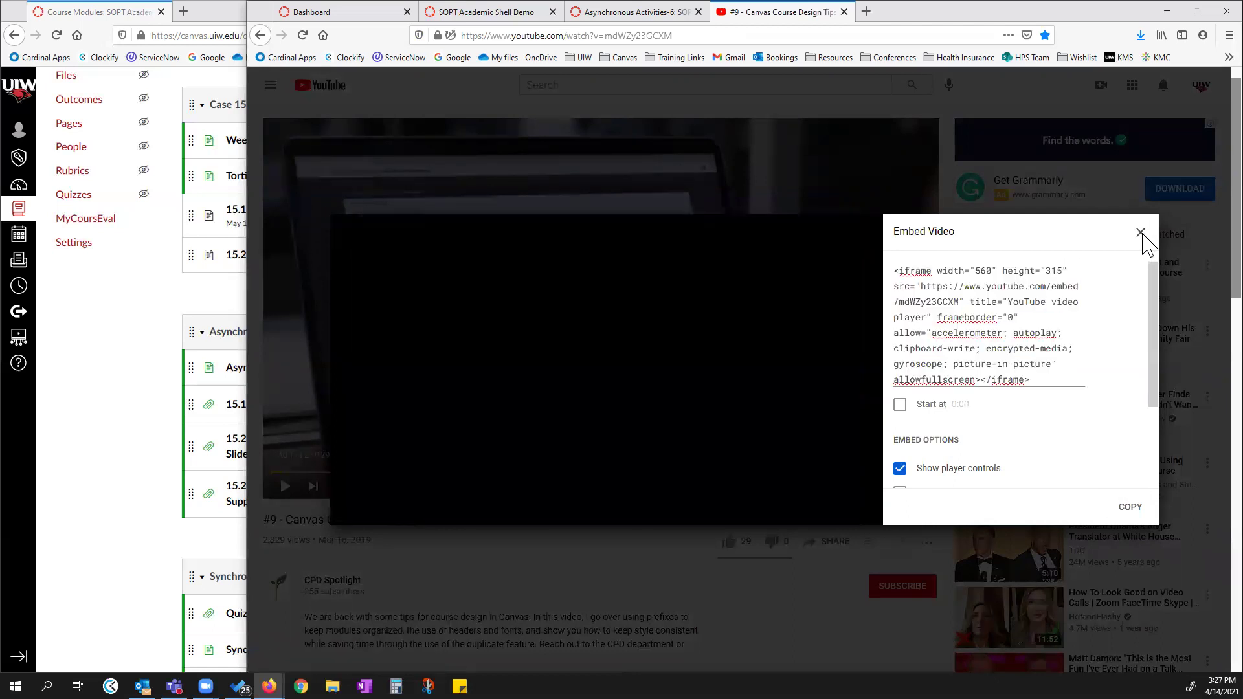
{"action": "left_click", "coordinate": [835, 541]}
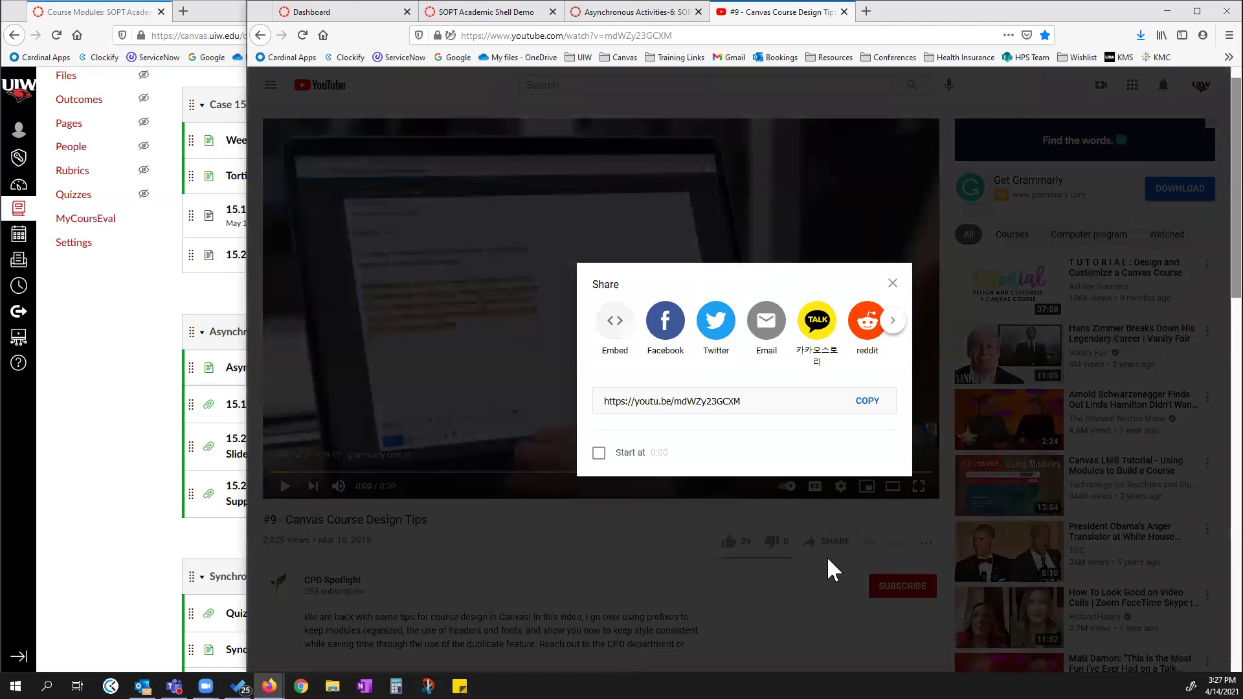
Return to the Asynchronous Activities-6 page and embed the video below the text using the copied iframe code.
{"action": "left_click", "coordinate": [637, 12]}
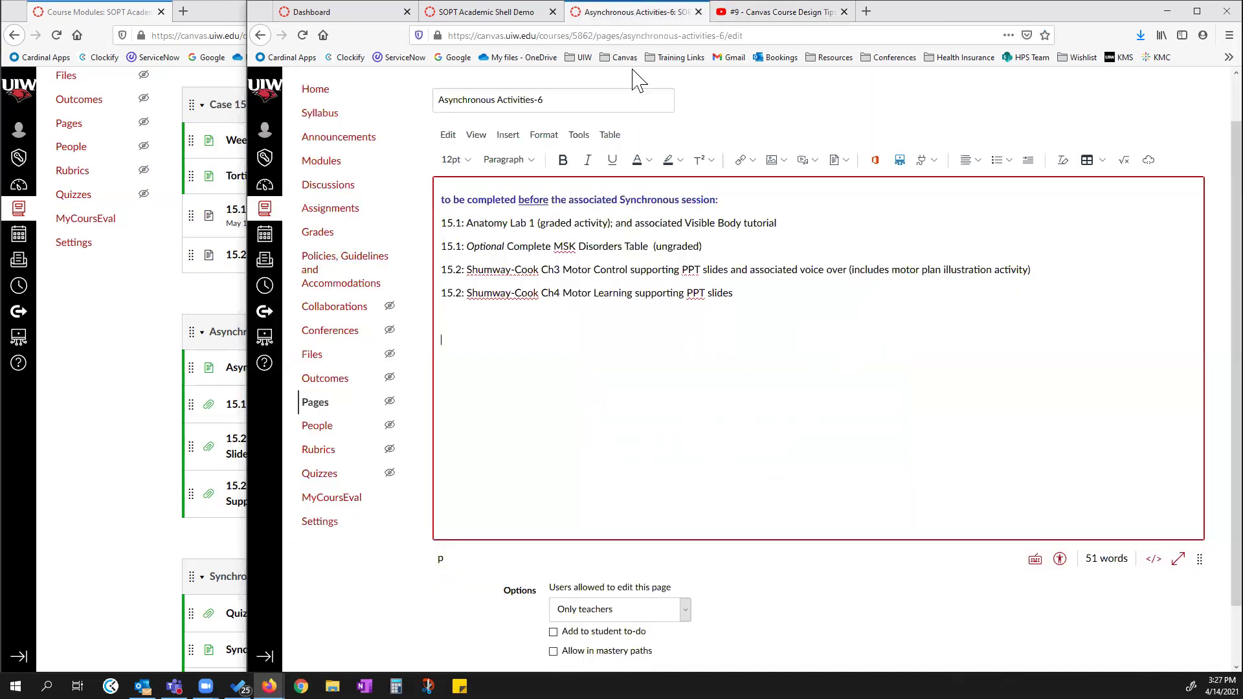
{"action": "left_click", "coordinate": [1147, 159]}
{"action": "left_click", "coordinate": [704, 388]}
{"action": "key", "text": "ctrl+v"}
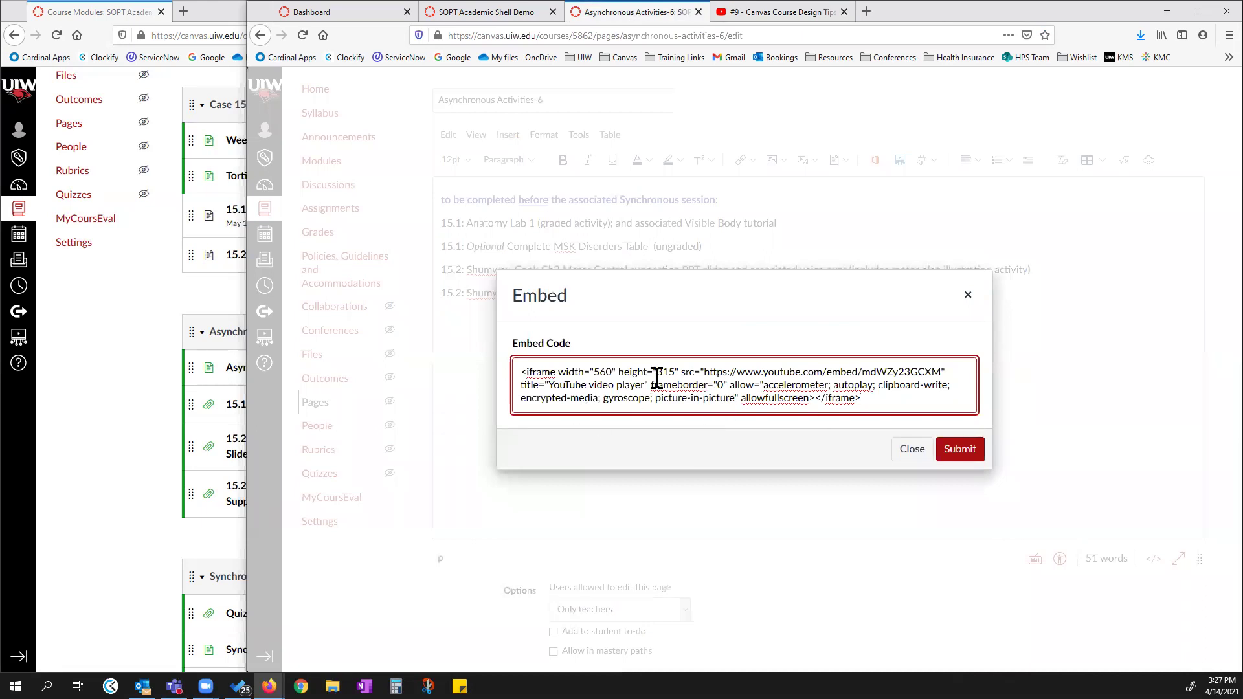
{"action": "left_click", "coordinate": [970, 457]}
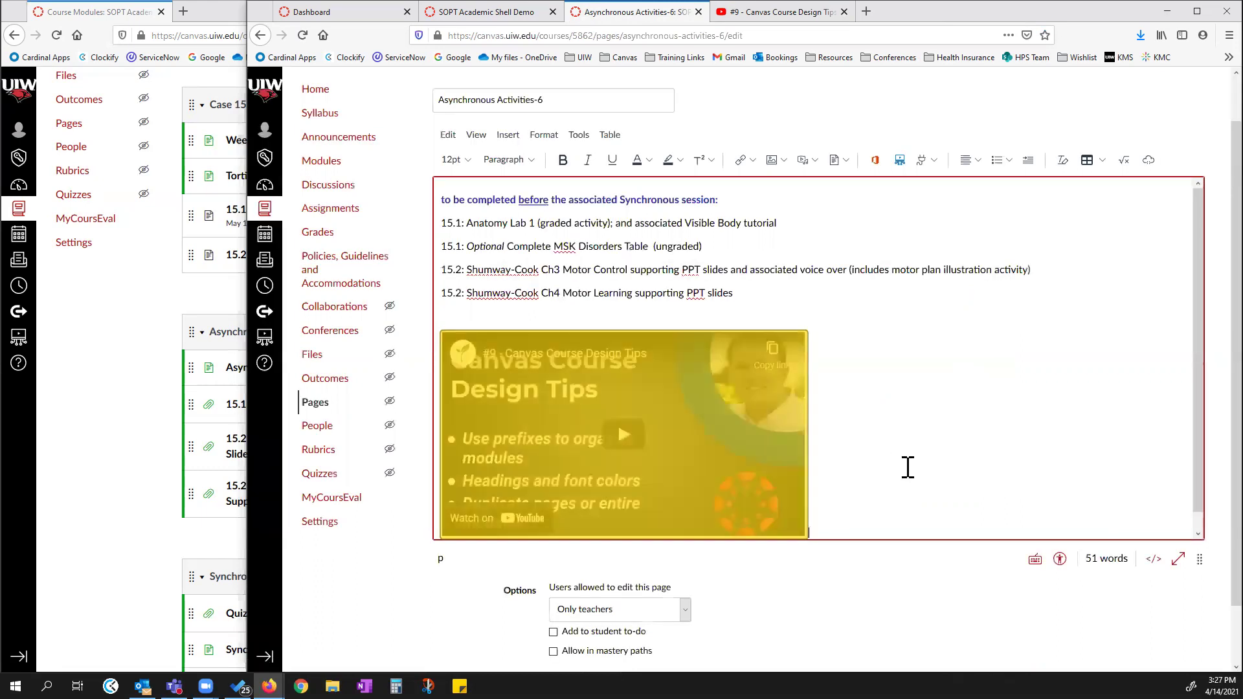
{"action": "scroll", "coordinate": [905, 436], "scroll_direction": "down", "scroll_amount": 1}
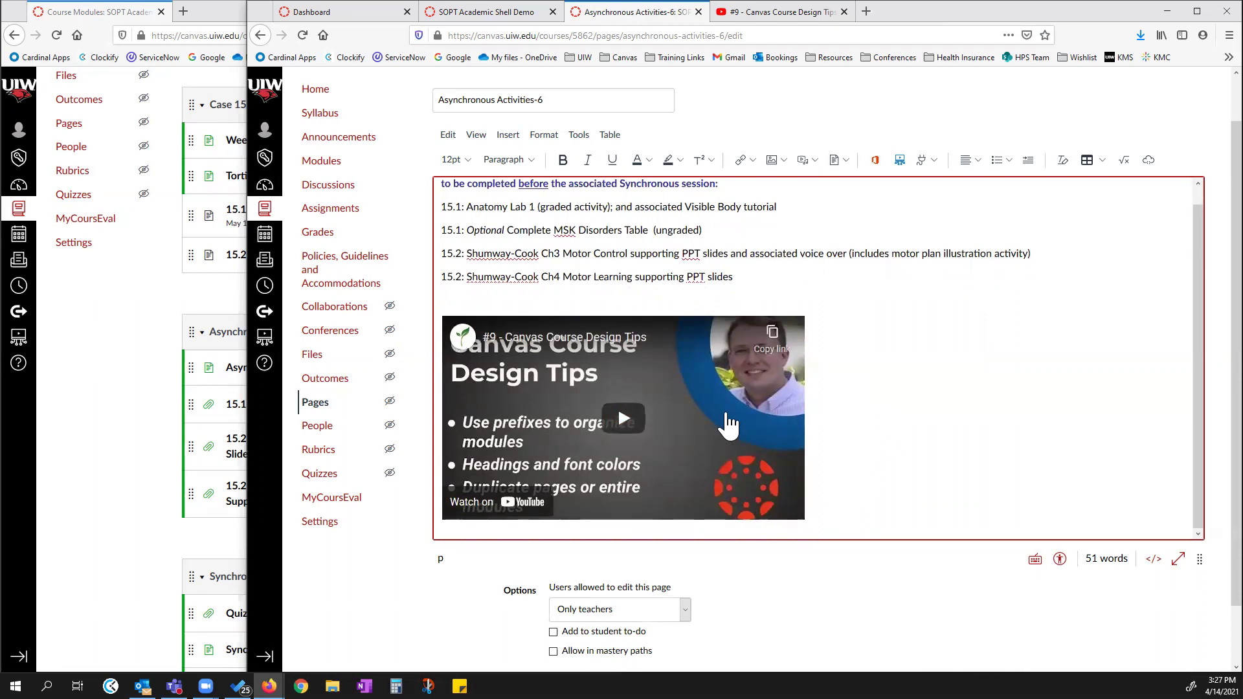
Review YouTube's embed options for the video, including the start time, player controls and privacy-enhanced mode.
{"action": "left_click", "coordinate": [806, 18]}
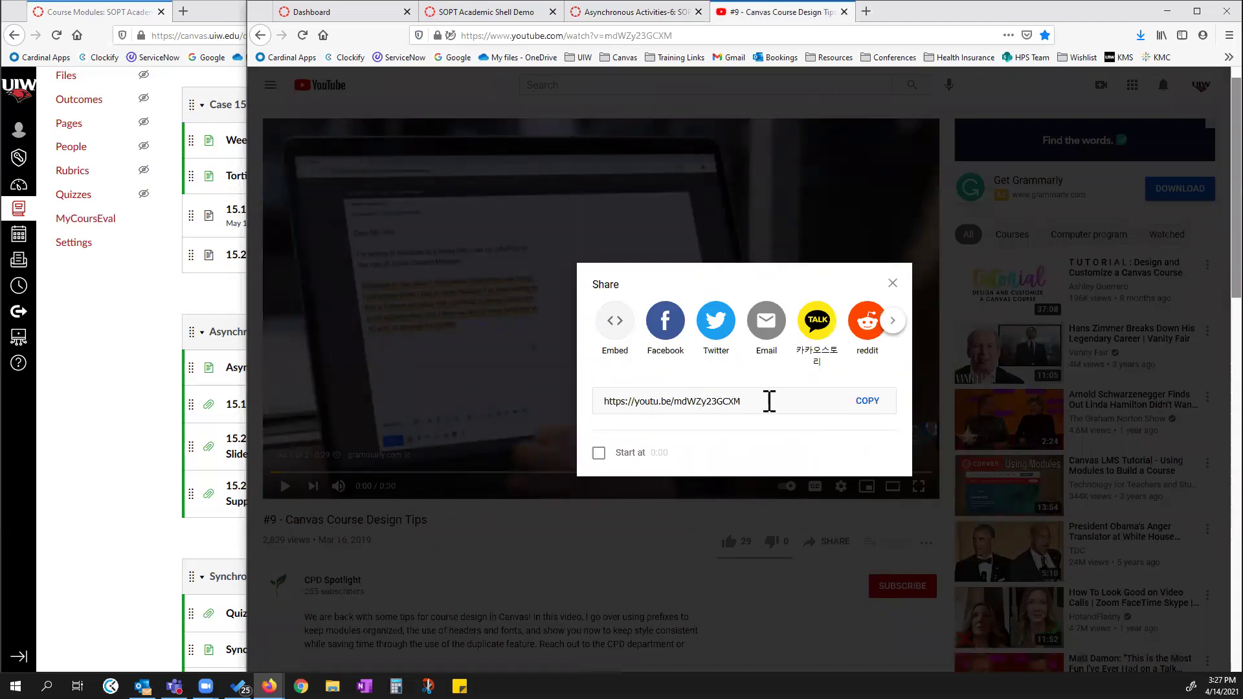
{"action": "left_click", "coordinate": [614, 324]}
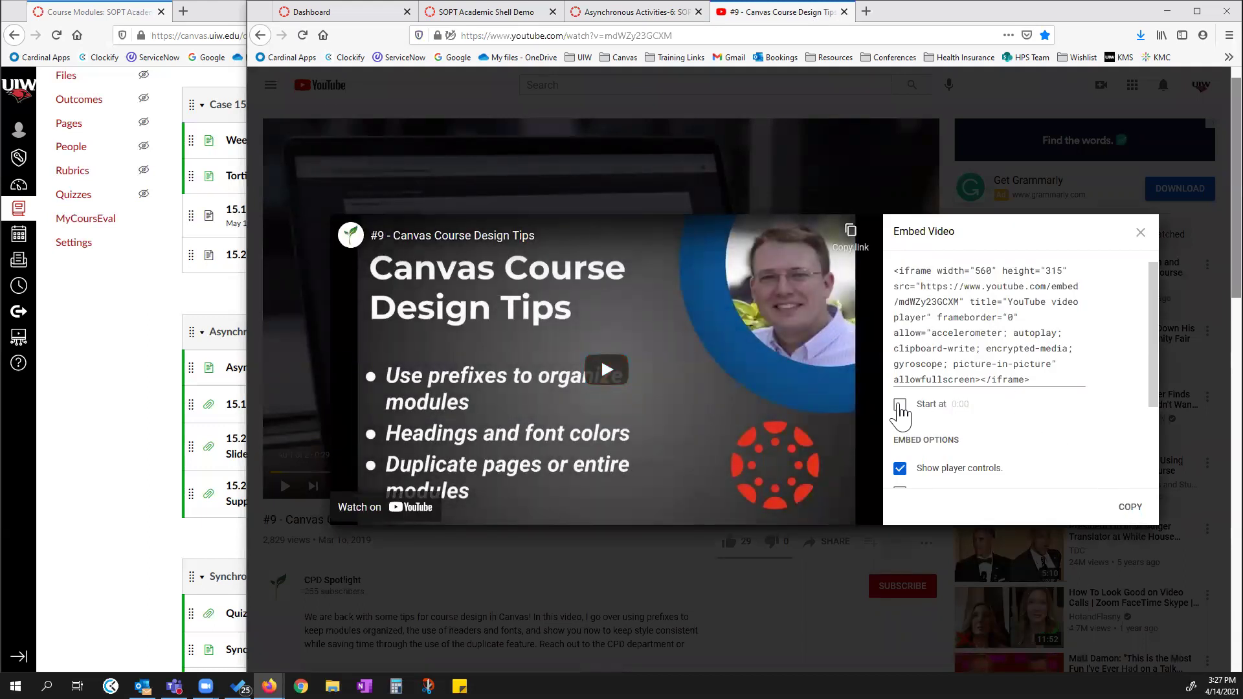
{"action": "scroll", "coordinate": [945, 352], "scroll_direction": "down", "scroll_amount": 3}
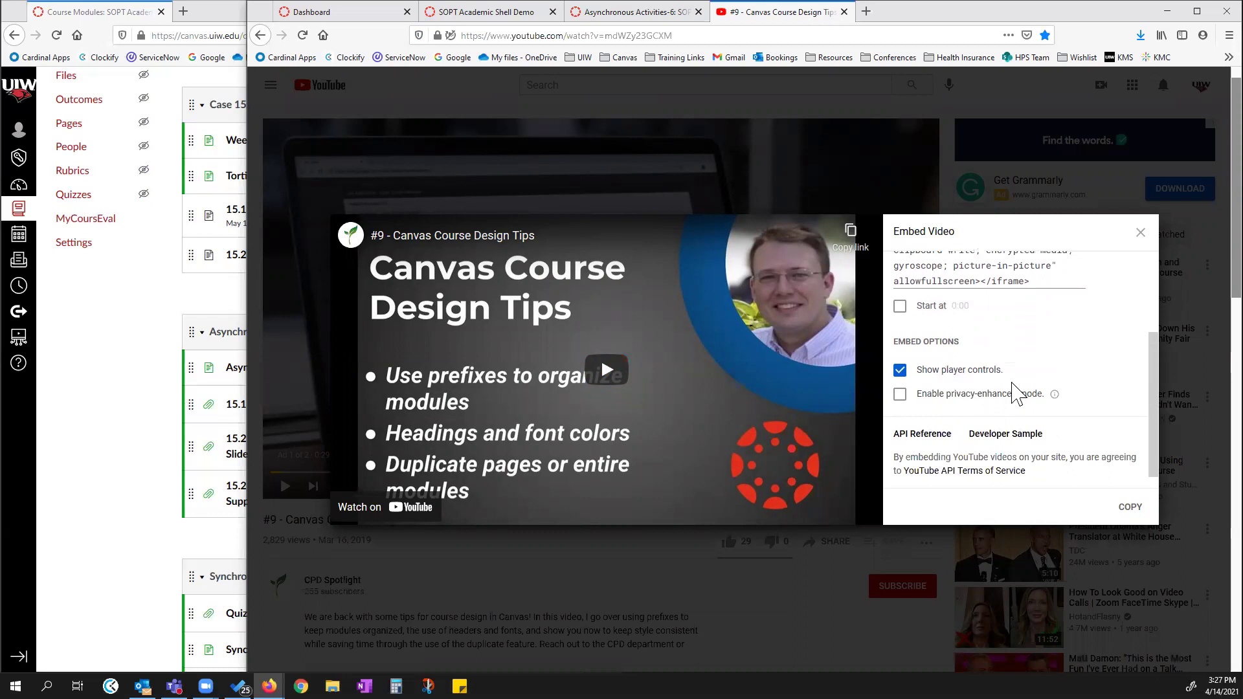
{"action": "scroll", "coordinate": [1008, 386], "scroll_direction": "up", "scroll_amount": 3}
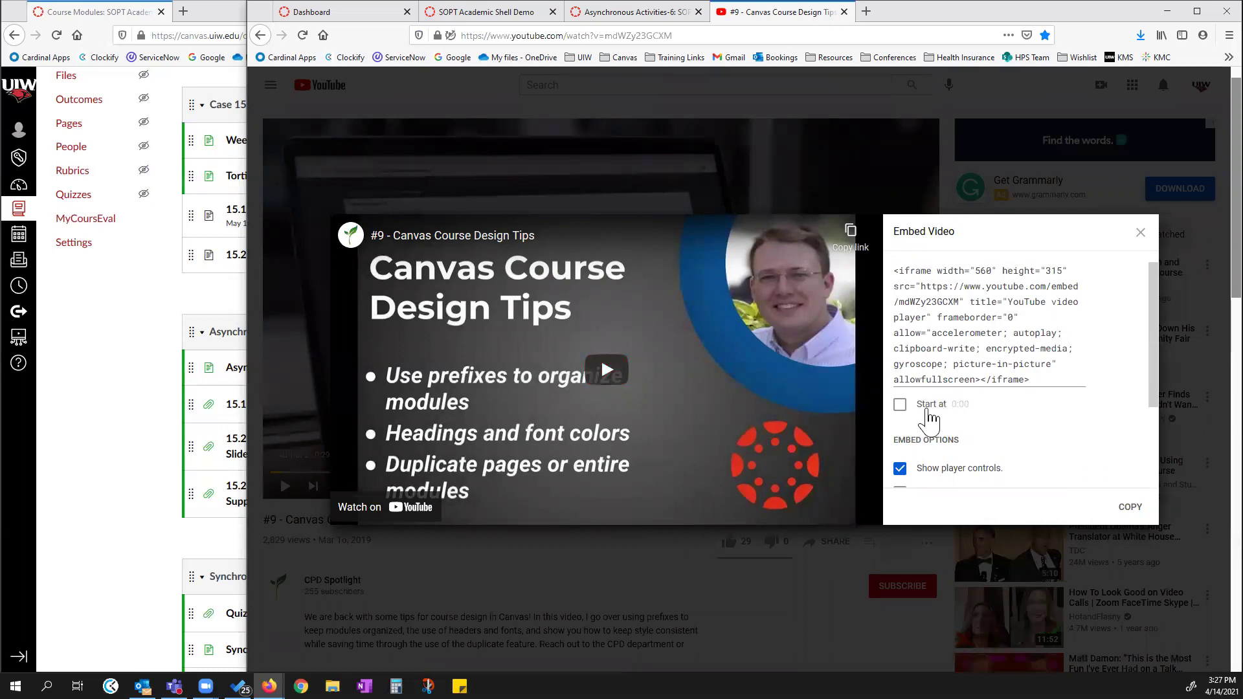
{"action": "scroll", "coordinate": [1010, 427], "scroll_direction": "down", "scroll_amount": 3}
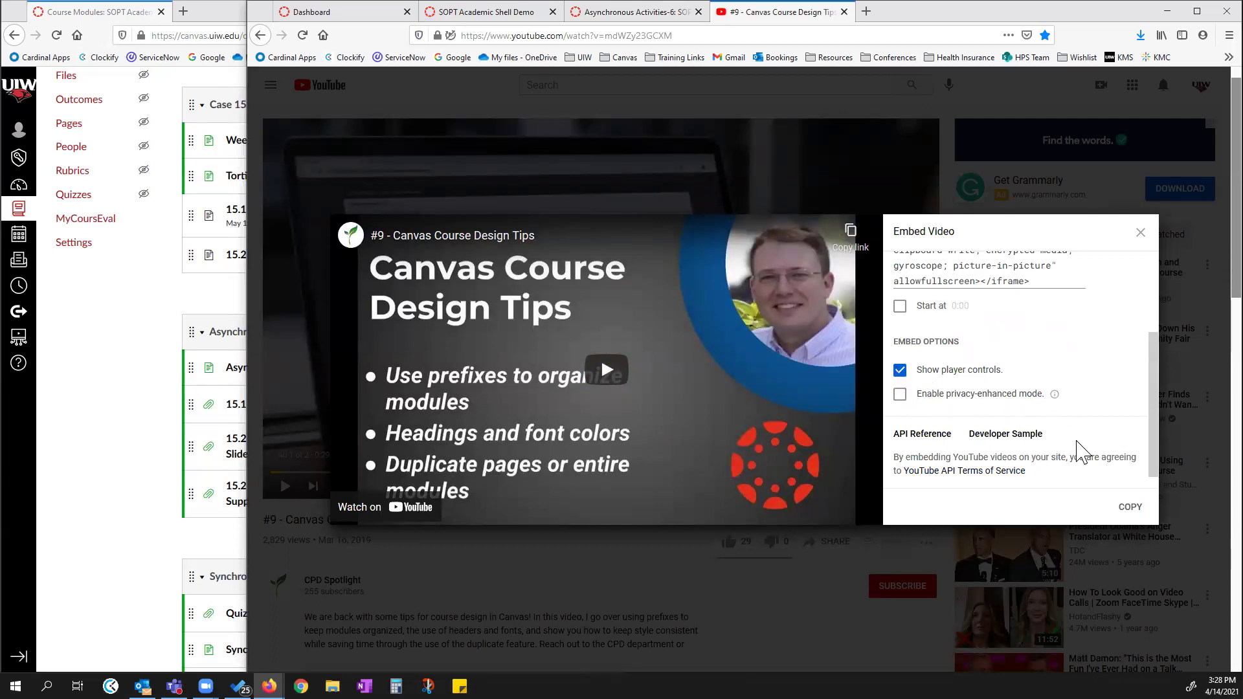
{"action": "left_click", "coordinate": [1141, 233]}
Return to the Asynchronous Activities-6 editor, view the Embed dialog for embed codes, and close it without submitting.
{"action": "left_click", "coordinate": [642, 12]}
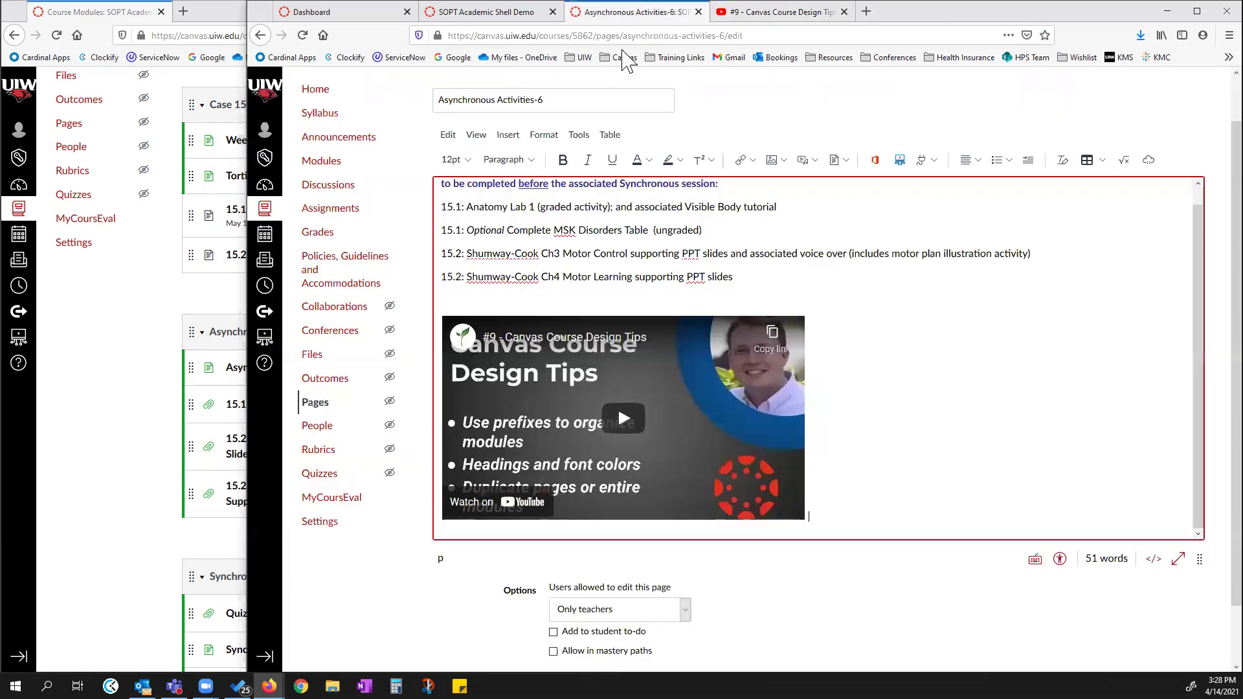
{"action": "left_click", "coordinate": [1149, 162]}
{"action": "left_click", "coordinate": [635, 398]}
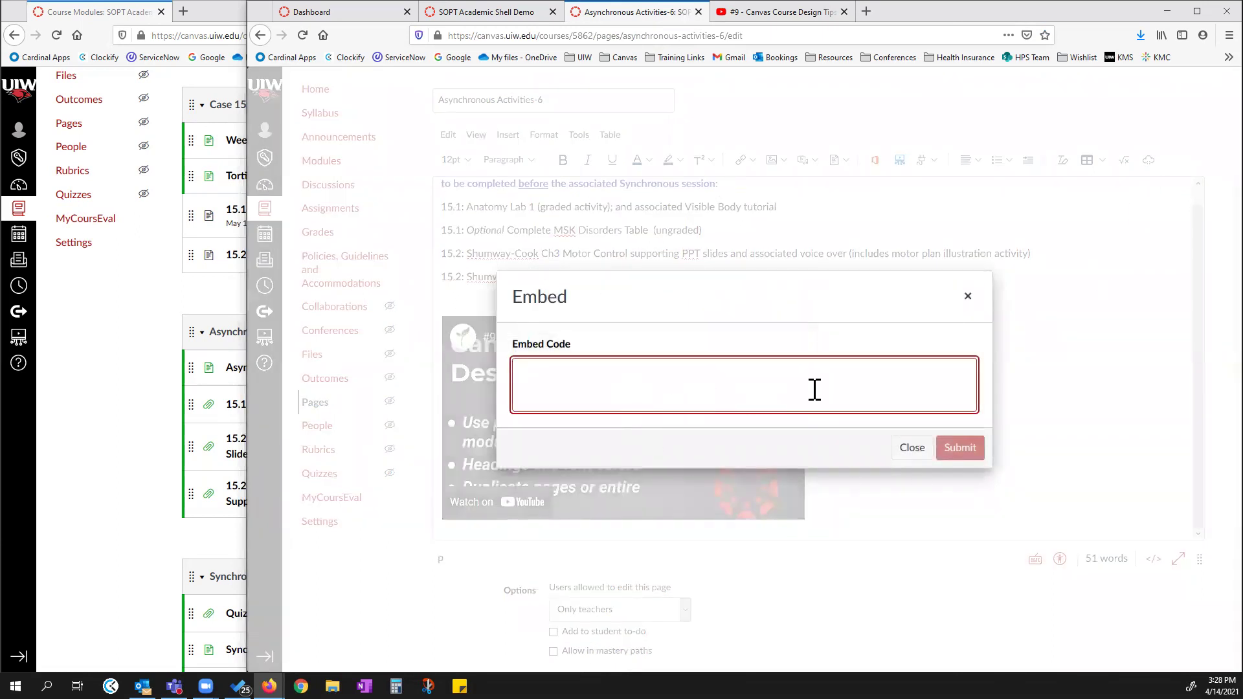
{"action": "left_click", "coordinate": [967, 299]}
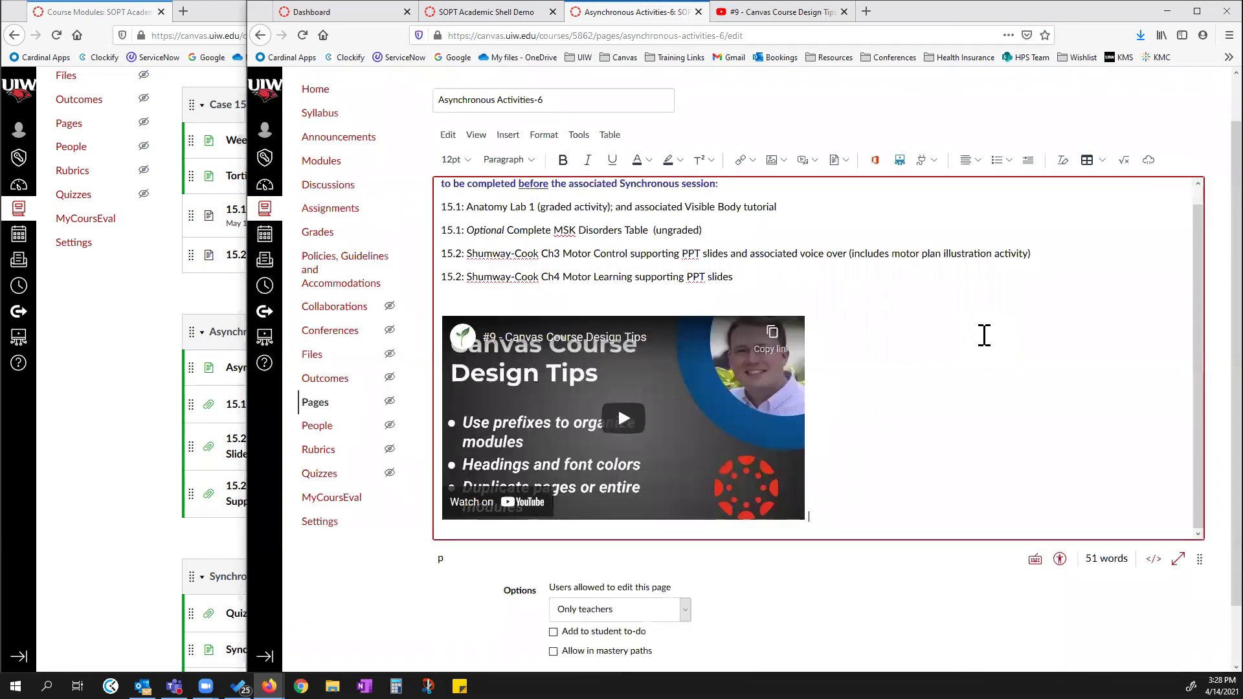
Save the Asynchronous Activities-6 page, and briefly play and pause the embedded "#9 - Canvas Course Design Tips" video.
{"action": "scroll", "coordinate": [1143, 596], "scroll_direction": "down", "scroll_amount": 2}
{"action": "left_click", "coordinate": [1187, 636]}
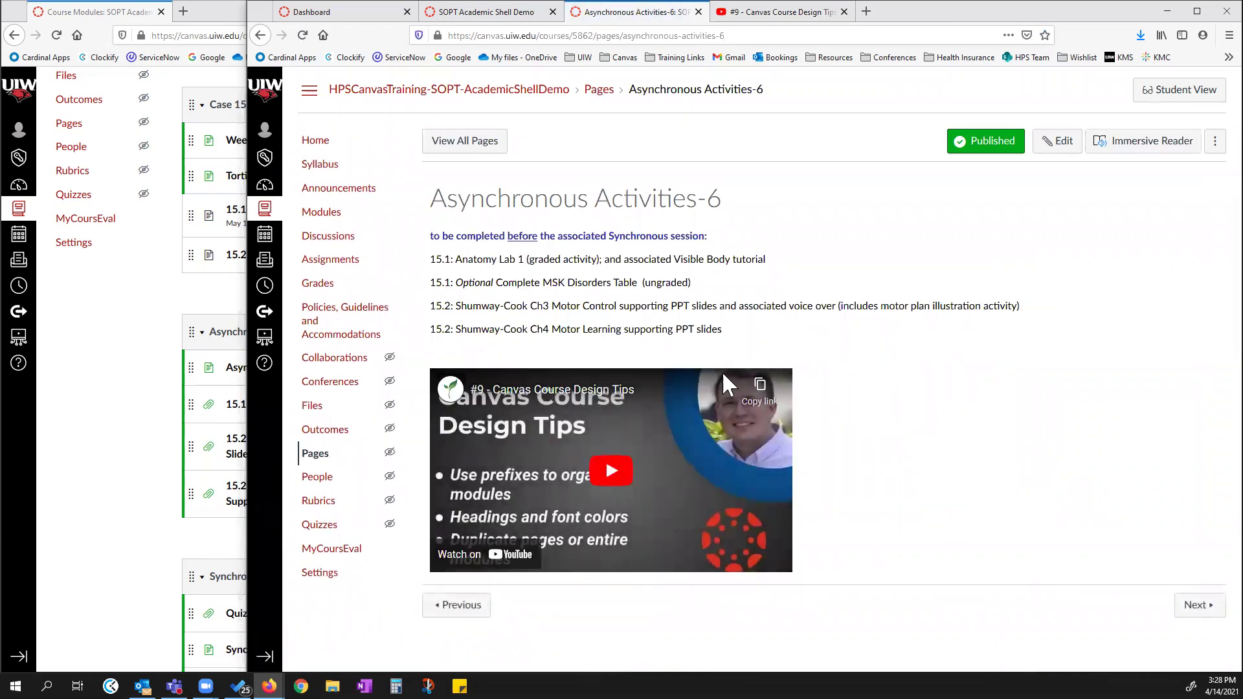
{"action": "left_click", "coordinate": [611, 470]}
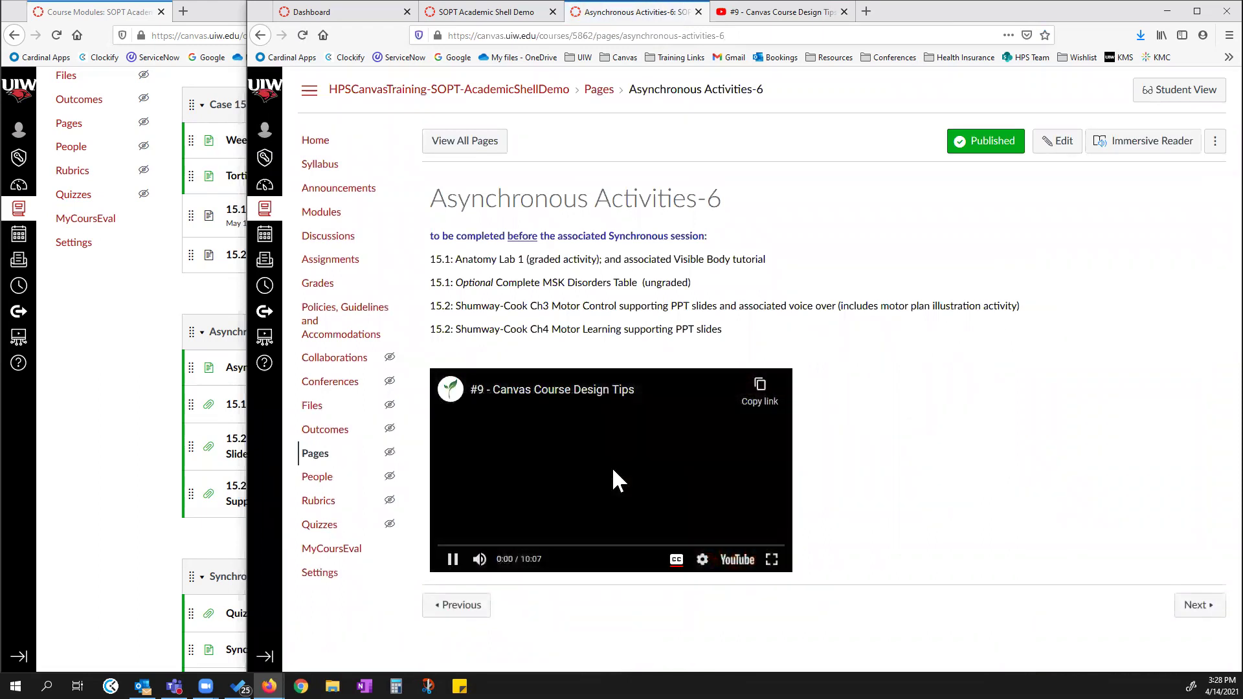
{"action": "left_click", "coordinate": [453, 560]}
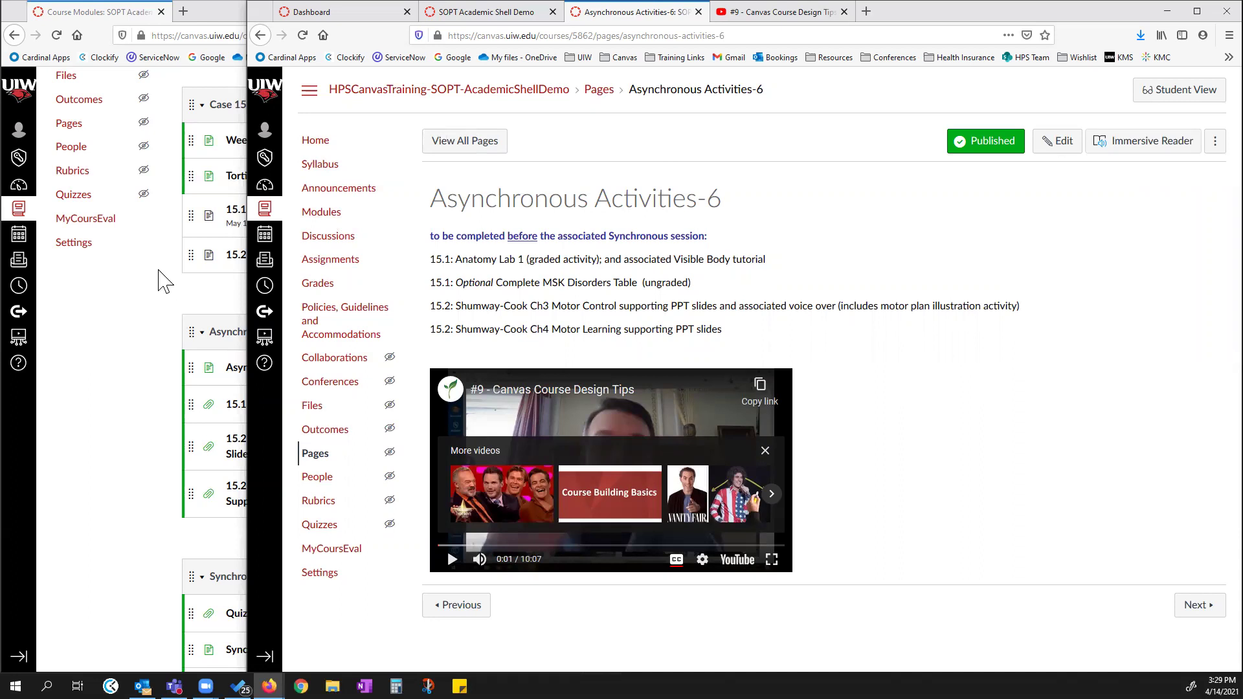
Close the separate Course Modules window, and resize the page's window so the course setup checklist sits beside it.
{"action": "left_click", "coordinate": [218, 10]}
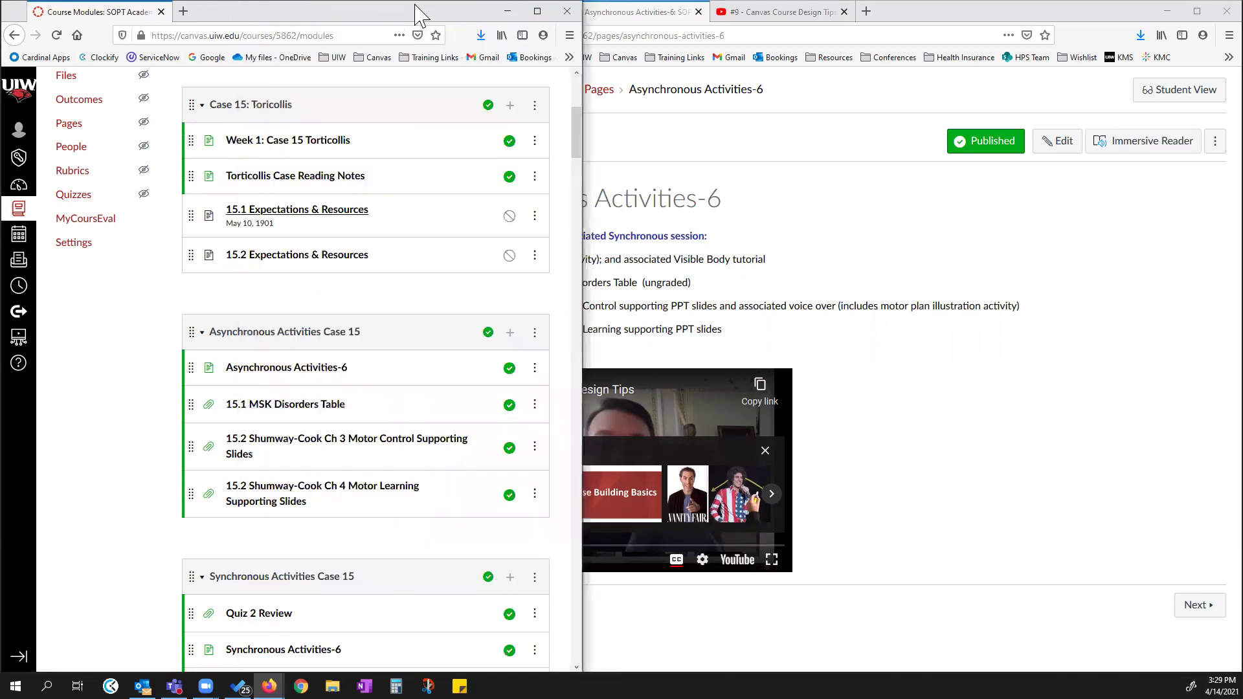
{"action": "left_click", "coordinate": [566, 13]}
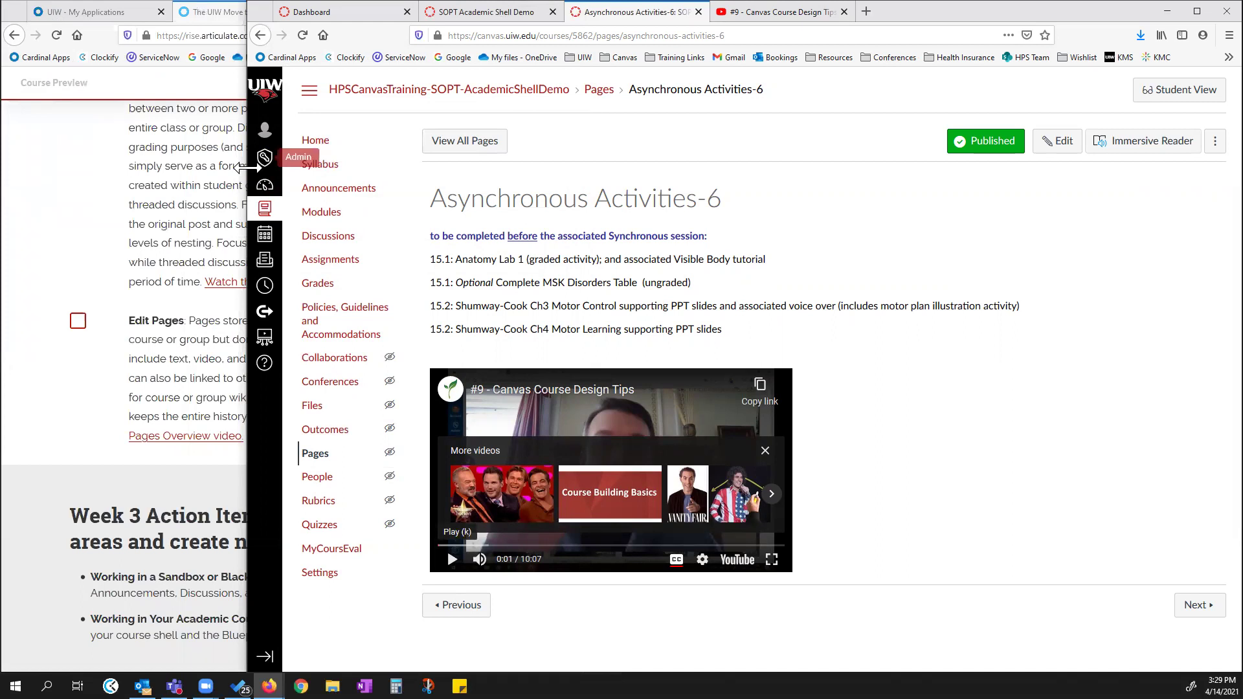
{"action": "left_click_drag", "start_coordinate": [247, 167], "coordinate": [596, 168]}
Review the checklist's Week 3 action item and its Edit Pages, Edit Discussions and Edit Announcements entries.
{"action": "scroll", "coordinate": [333, 444], "scroll_direction": "down", "scroll_amount": 2}
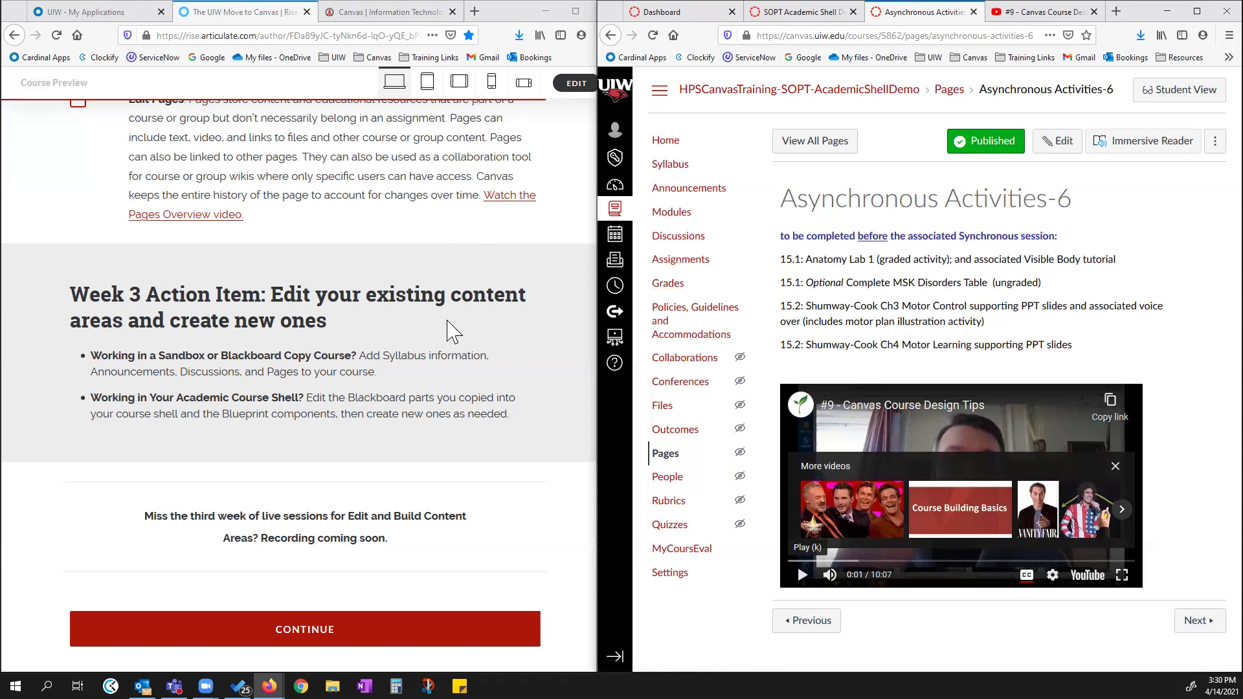
{"action": "scroll", "coordinate": [457, 343], "scroll_direction": "down", "scroll_amount": 1}
{"action": "scroll", "coordinate": [477, 347], "scroll_direction": "up", "scroll_amount": 5}
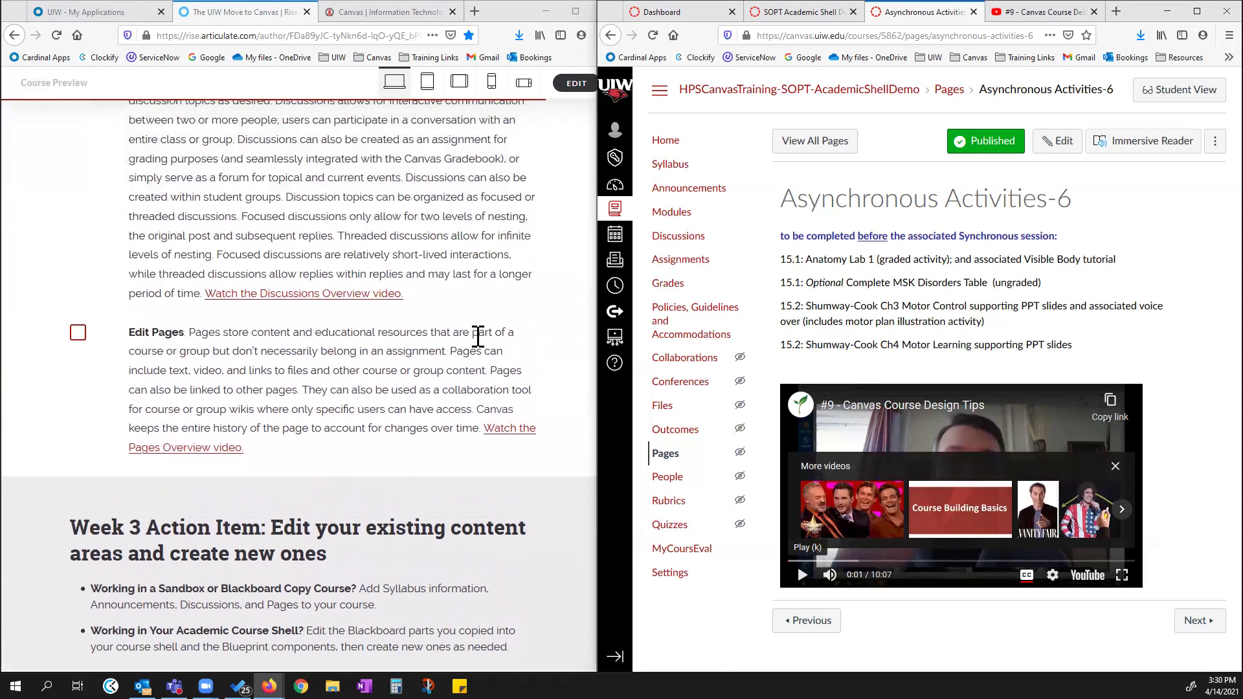
{"action": "scroll", "coordinate": [477, 336], "scroll_direction": "up", "scroll_amount": 5}
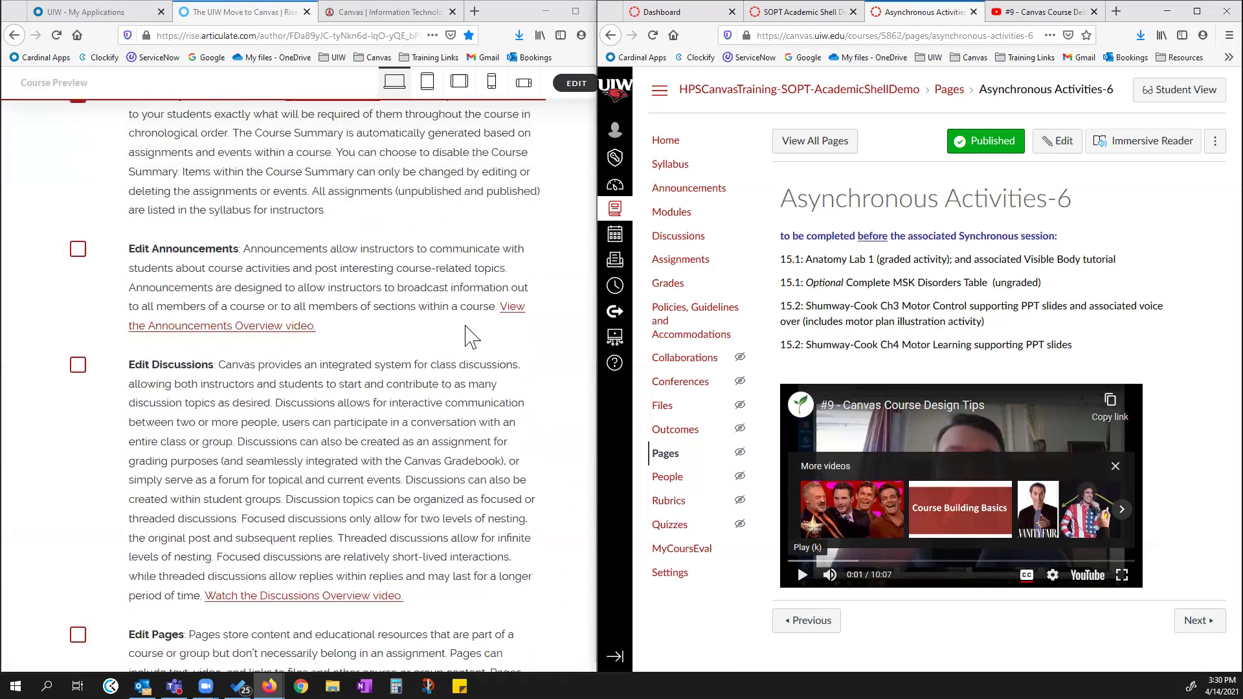
Widen the Canvas window, open the Canvas Overview and Resources course from the Dashboard in a new tab, and go to its announcements.
{"action": "left_click_drag", "start_coordinate": [593, 142], "coordinate": [406, 142]}
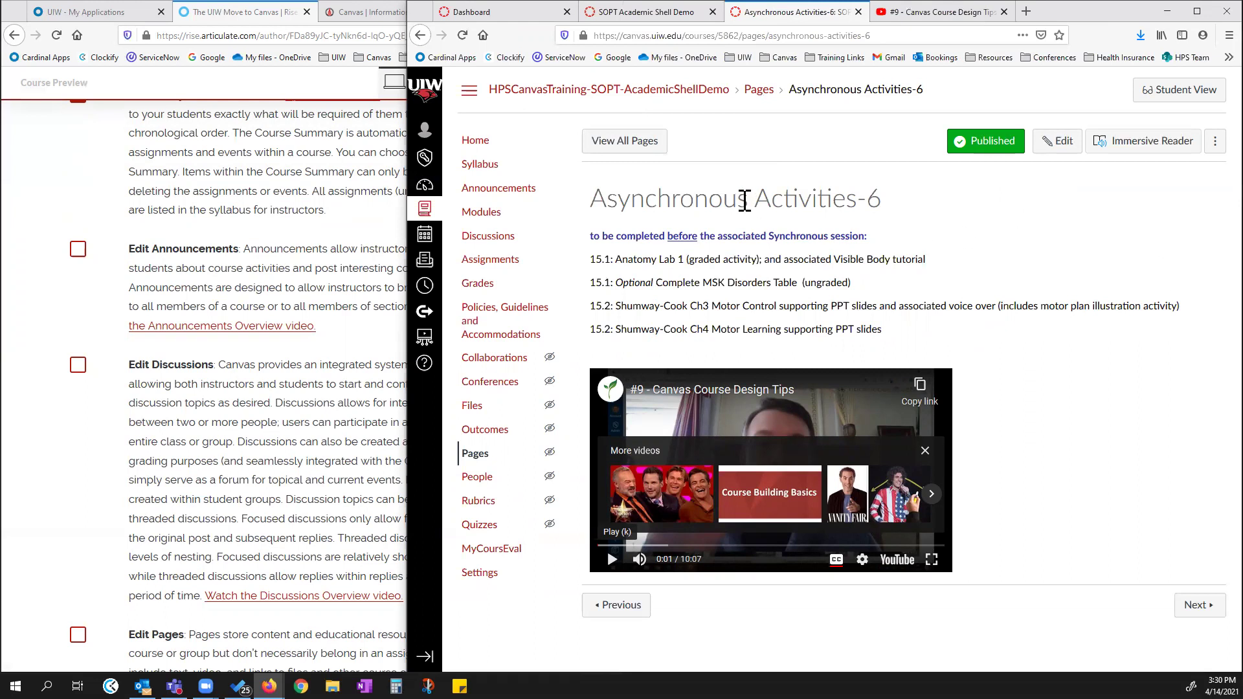
{"action": "left_click", "coordinate": [518, 13]}
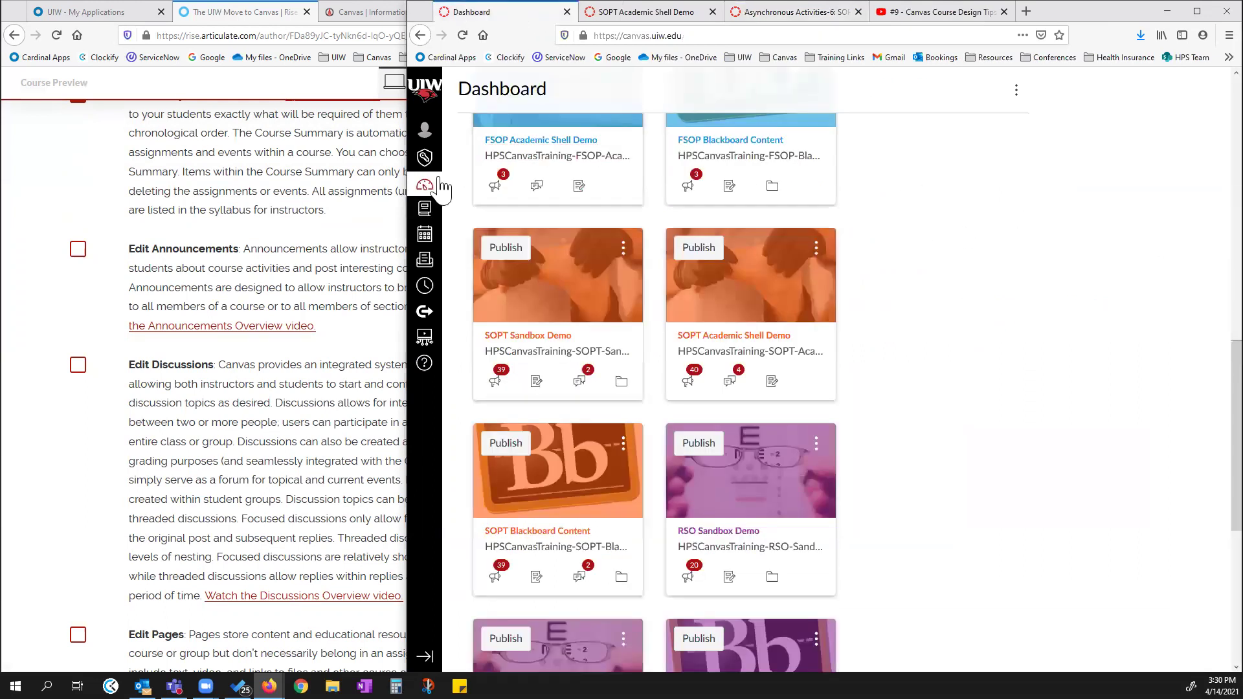
{"action": "scroll", "coordinate": [638, 250], "scroll_direction": "up", "scroll_amount": 10}
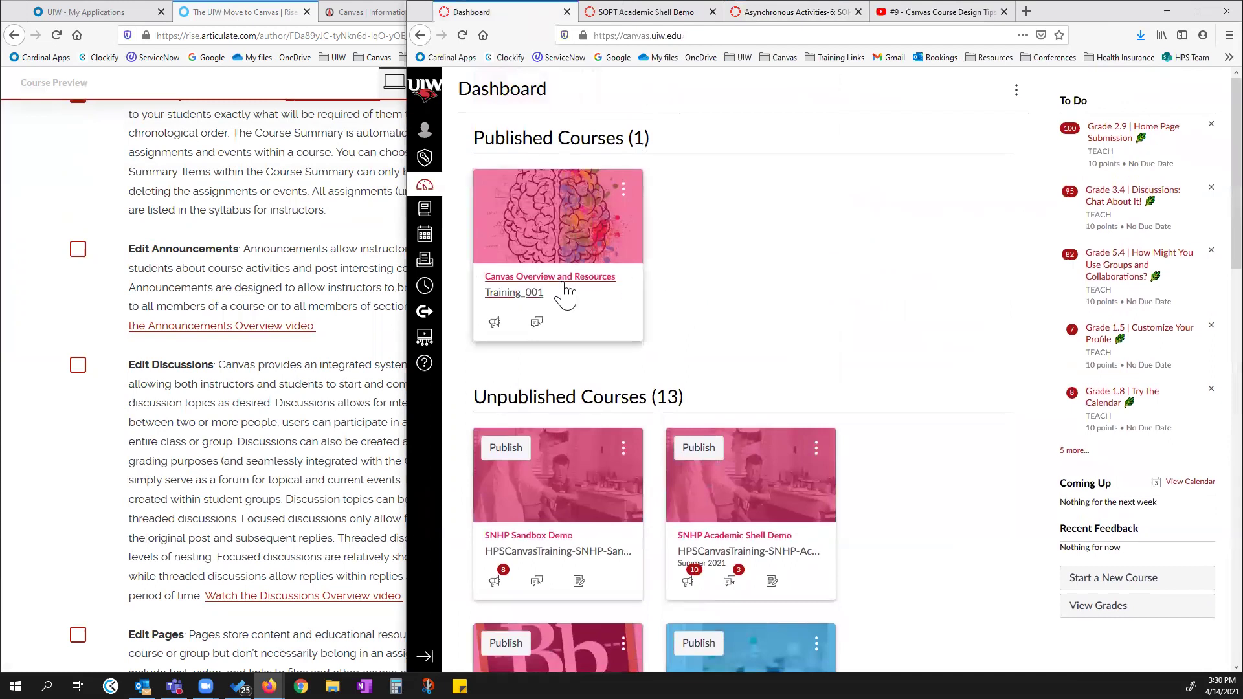
{"action": "right_click", "coordinate": [565, 293]}
{"action": "left_click", "coordinate": [596, 284]}
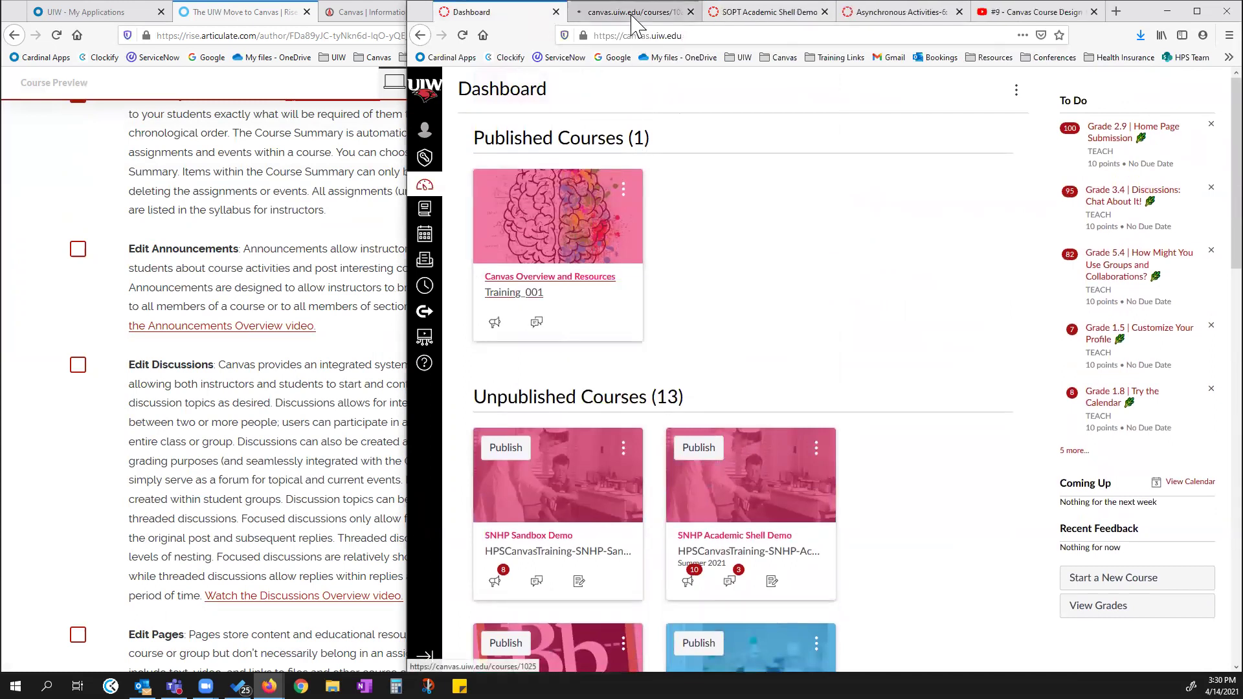
{"action": "left_click", "coordinate": [632, 16]}
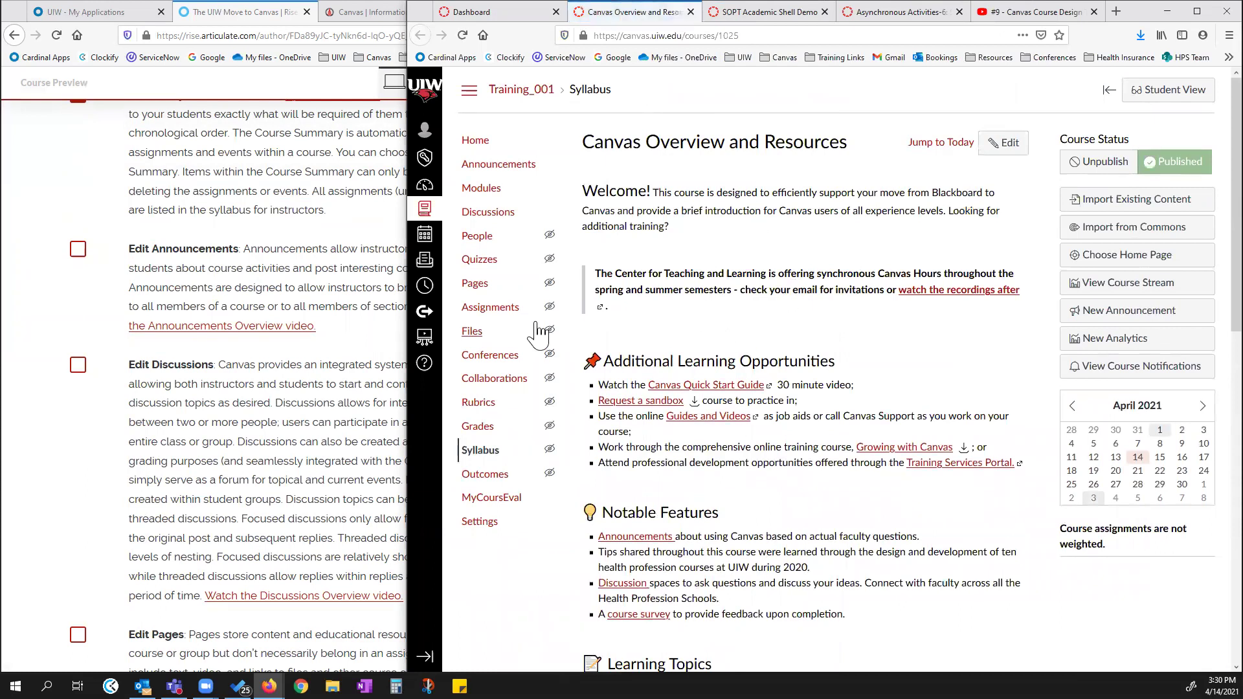
{"action": "left_click", "coordinate": [486, 167]}
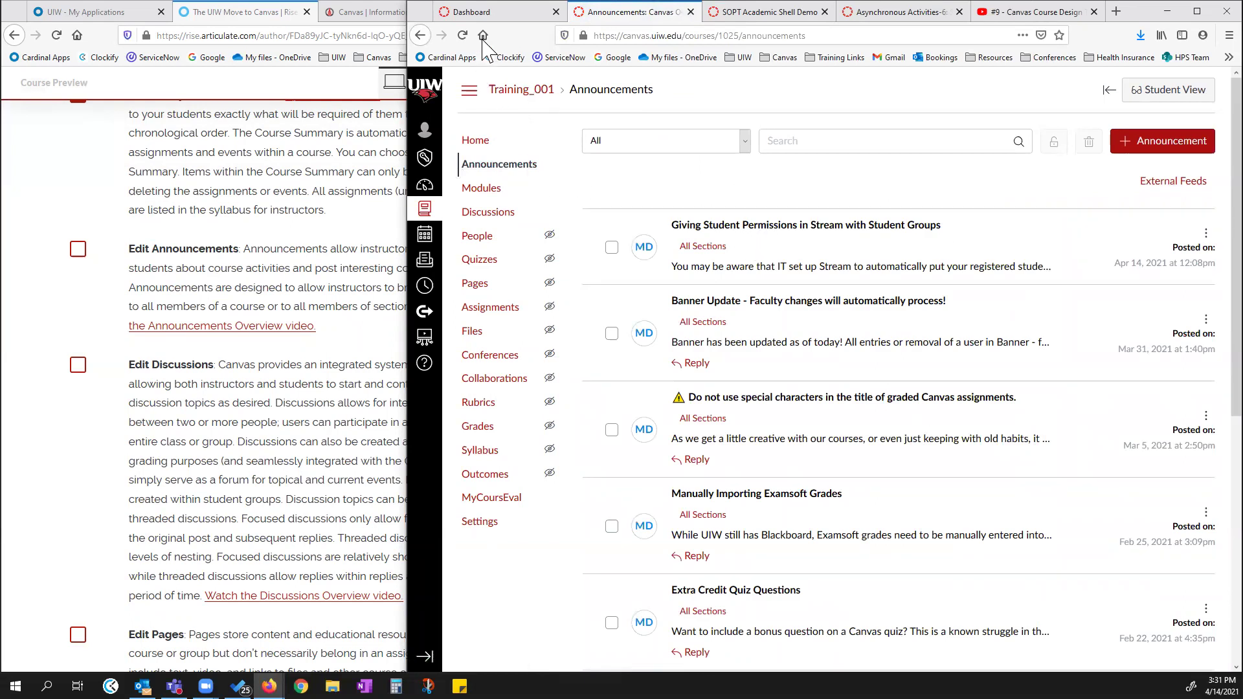
Read the course announcement "Do not use special characters in the title of graded Canvas assignments.".
{"action": "left_click", "coordinate": [509, 12]}
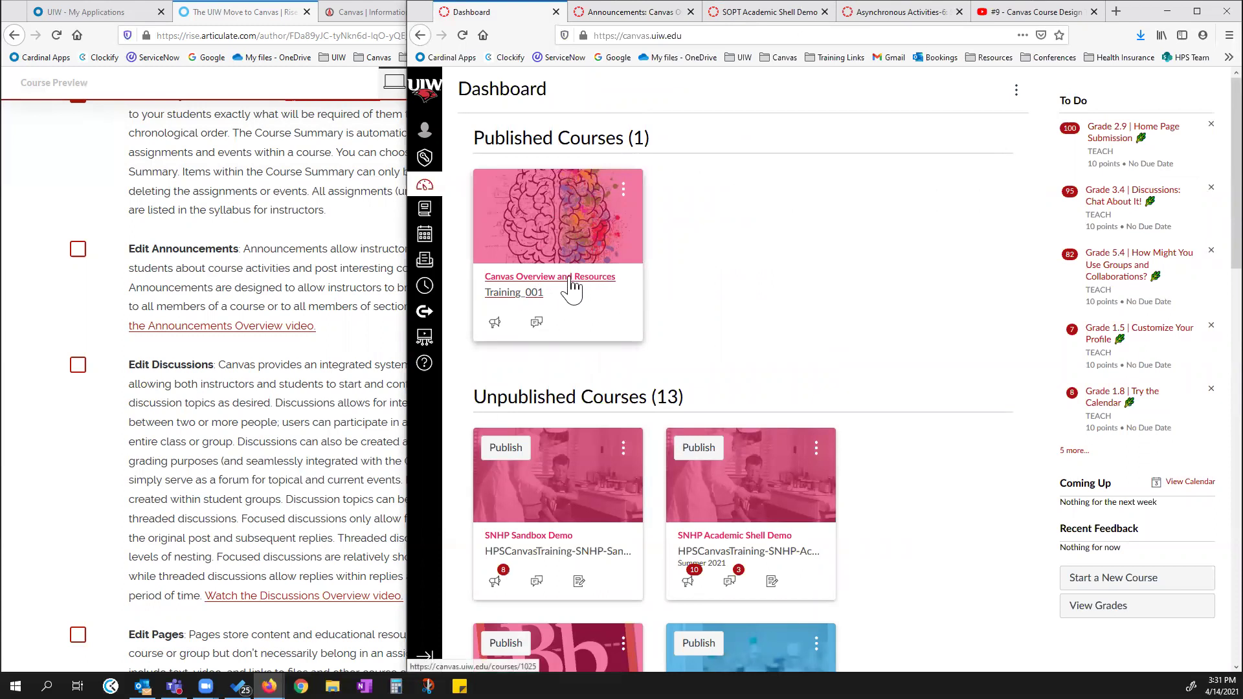
{"action": "left_click", "coordinate": [616, 13]}
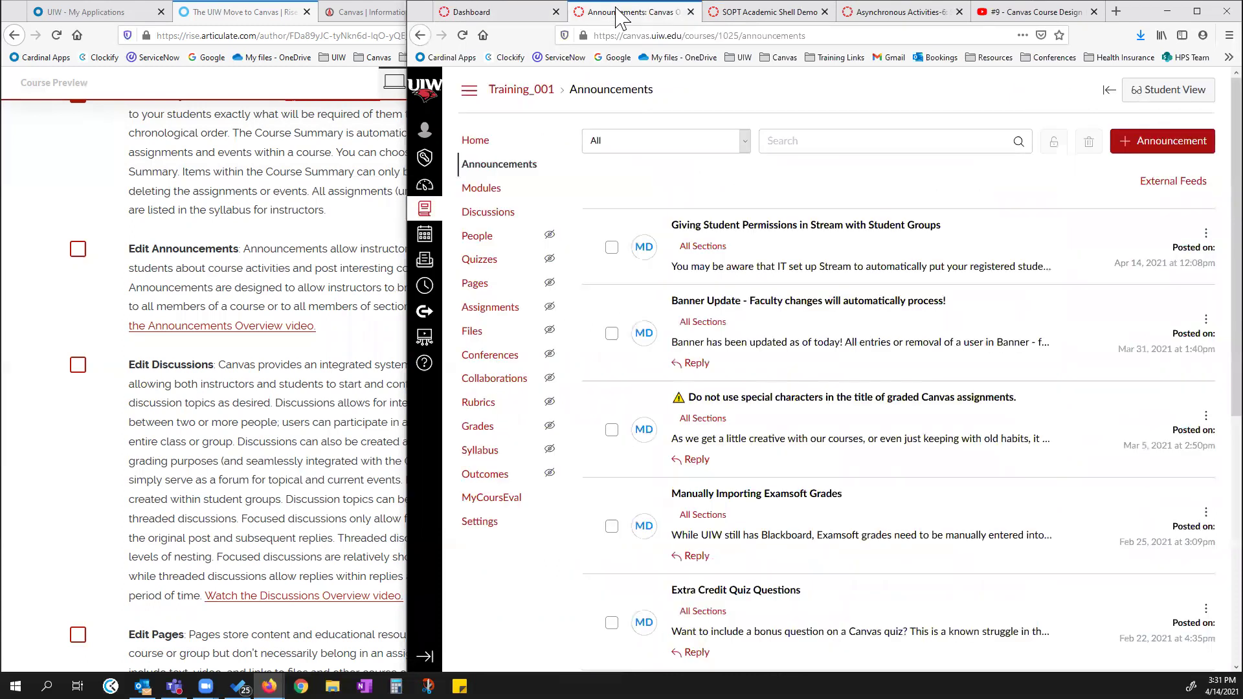
{"action": "mouse_move", "coordinate": [719, 259]}
{"action": "scroll", "coordinate": [767, 343], "scroll_direction": "down", "scroll_amount": 3}
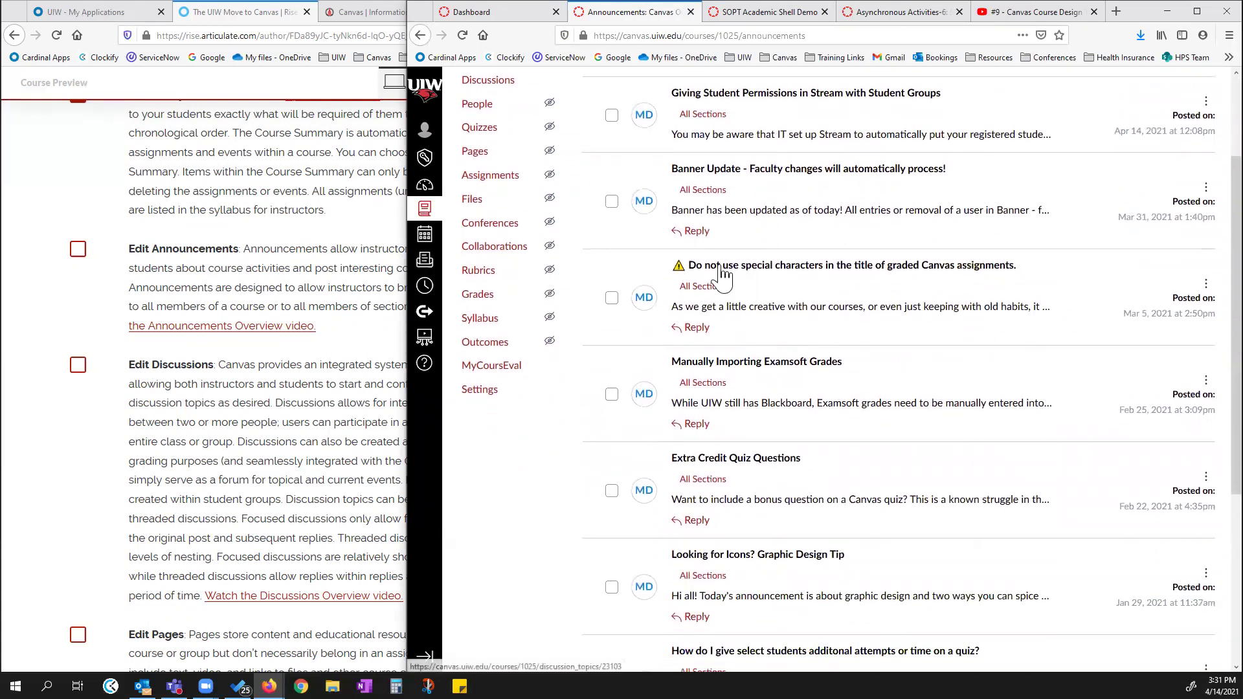
{"action": "left_click", "coordinate": [756, 265]}
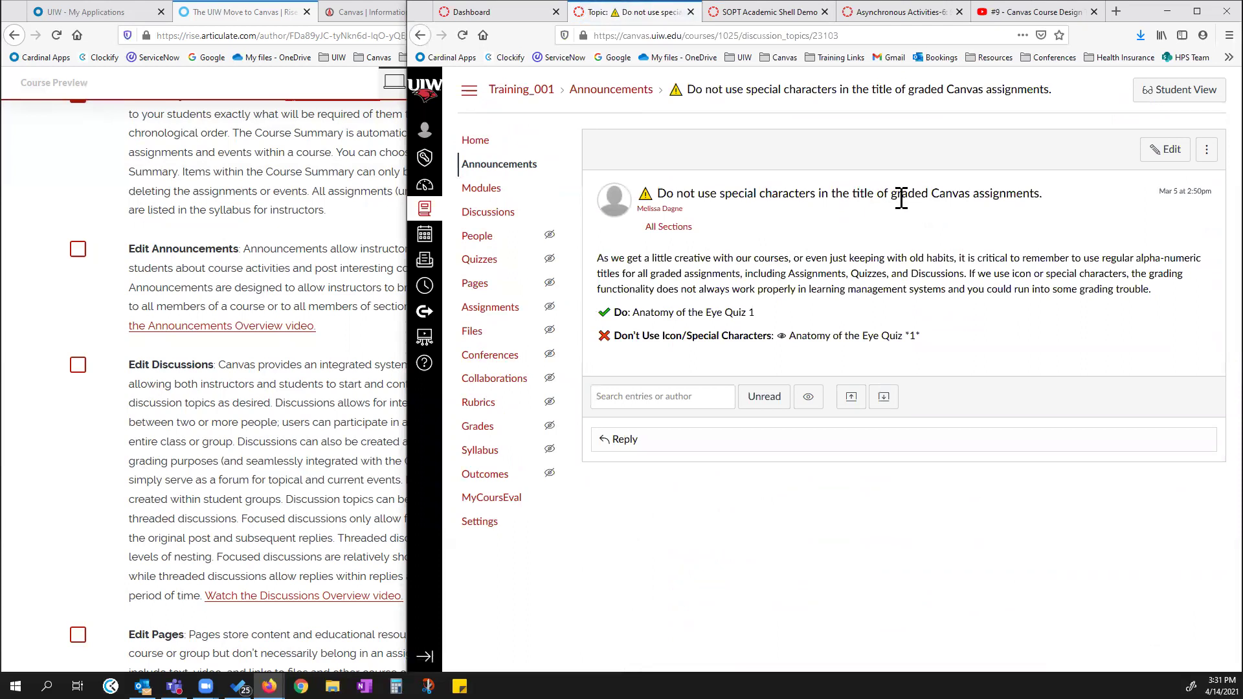
{"action": "left_click_drag", "start_coordinate": [780, 337], "coordinate": [786, 338]}
{"action": "left_click", "coordinate": [685, 277]}
Examine the name field and options of the new assignment form, cancel it, and return to the course's announcements.
{"action": "left_click", "coordinate": [496, 316]}
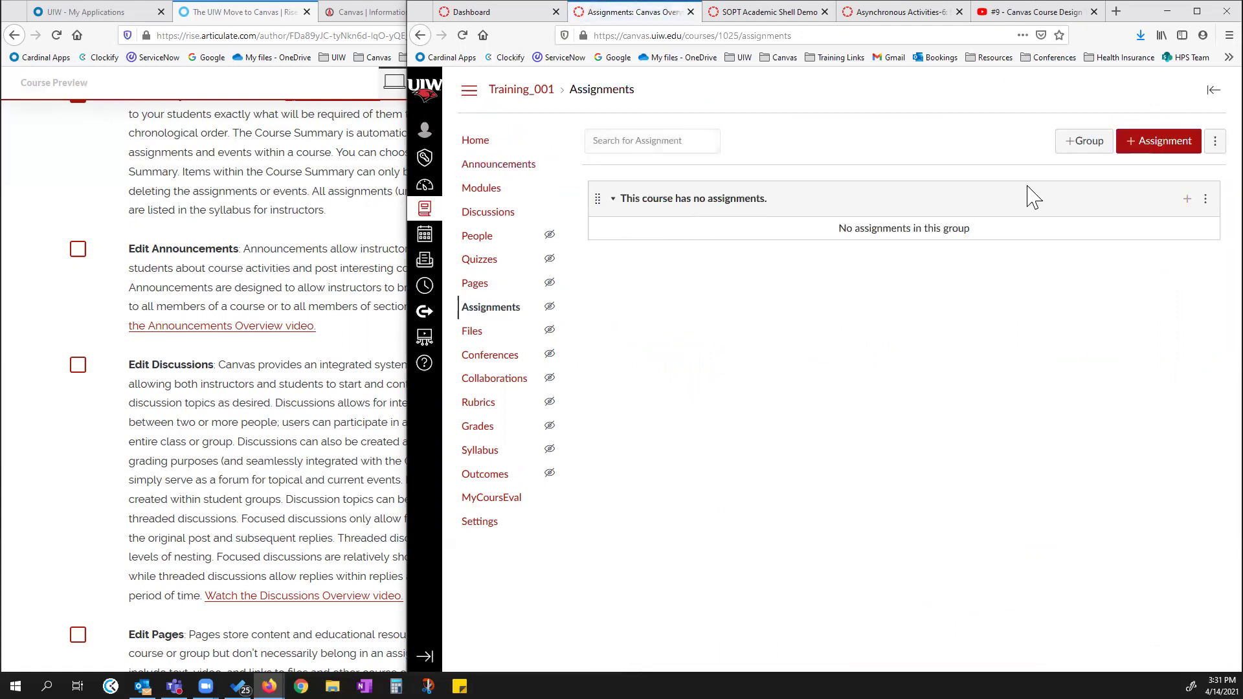
{"action": "left_click", "coordinate": [1160, 141]}
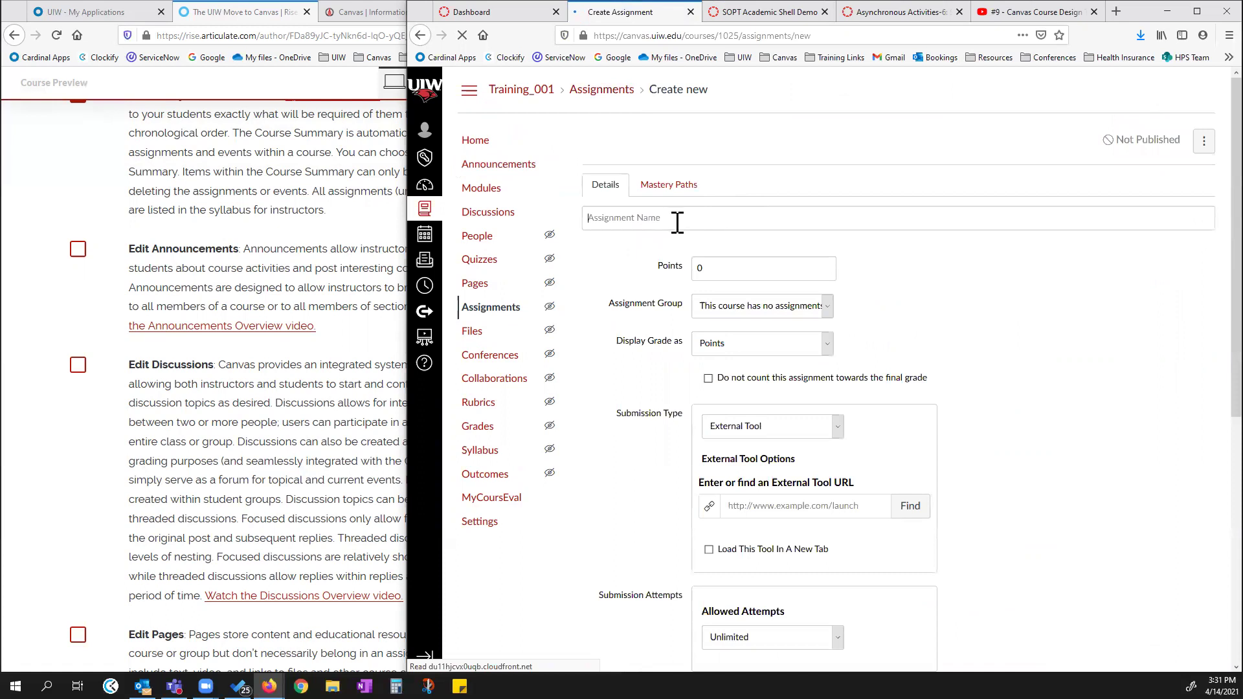
{"action": "left_click", "coordinate": [677, 222]}
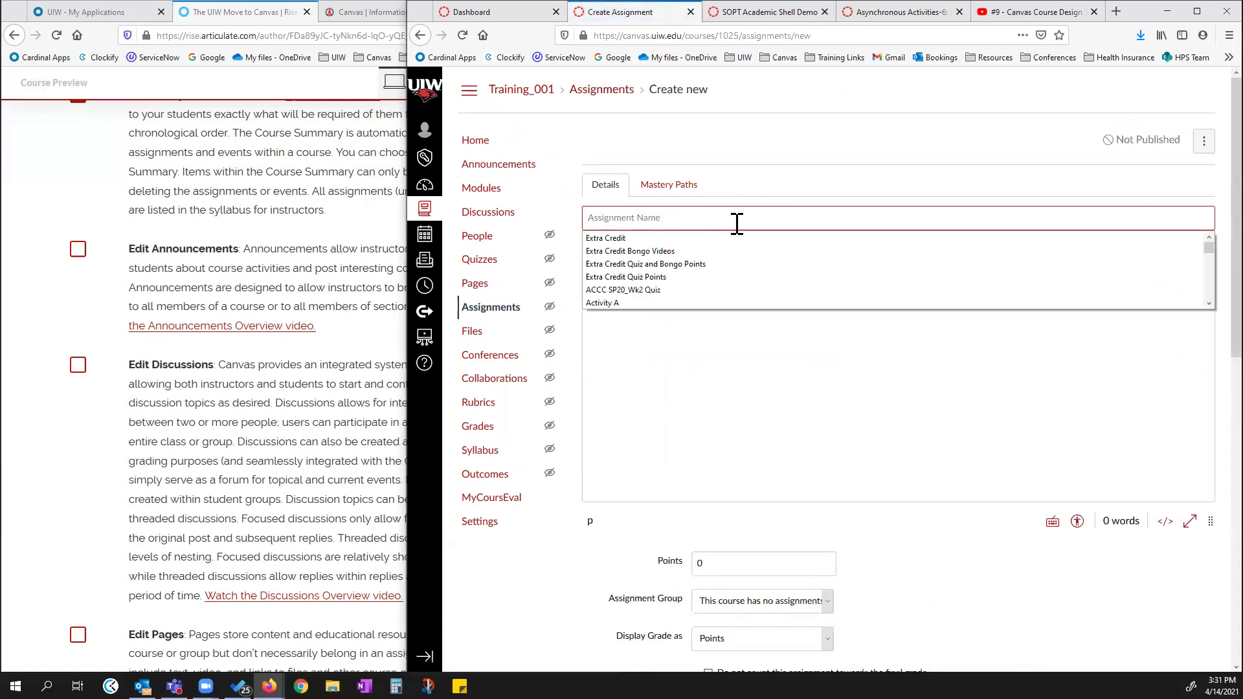
{"action": "scroll", "coordinate": [1087, 641], "scroll_direction": "down", "scroll_amount": 10}
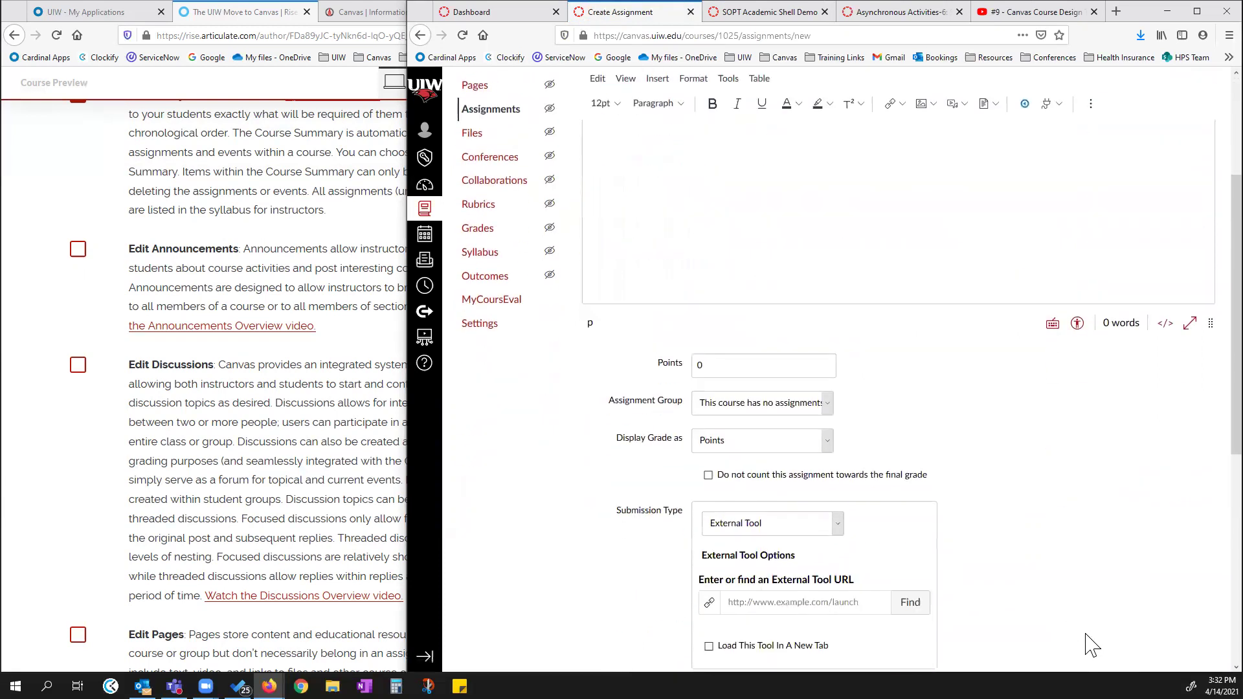
{"action": "left_click", "coordinate": [1047, 646]}
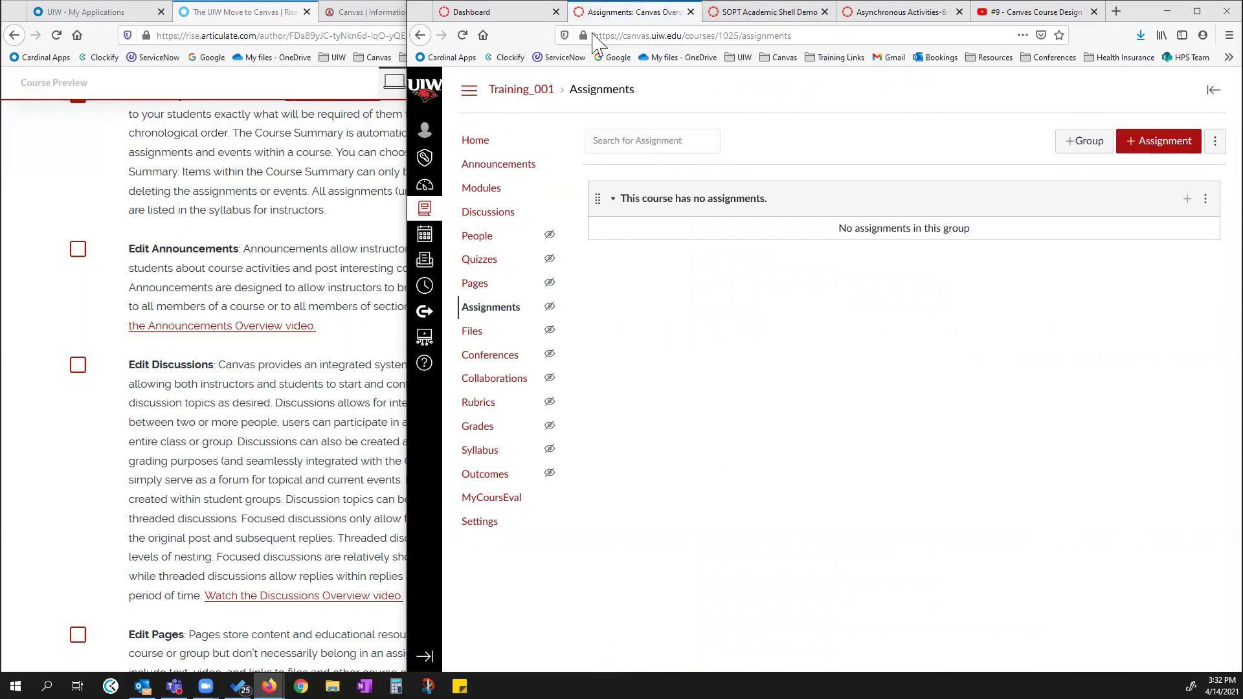
{"action": "left_click", "coordinate": [497, 166]}
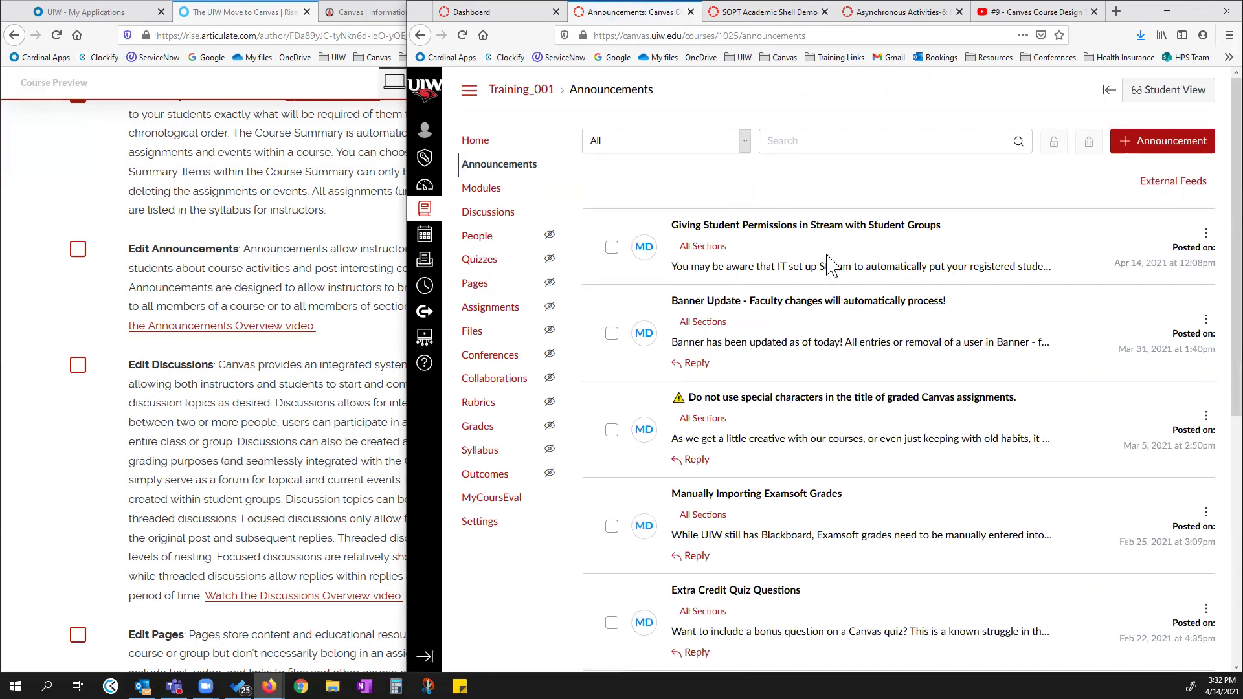
Open the instructor's personal sandbox course from the All Courses list in the Dashboard tab.
{"action": "left_click", "coordinate": [470, 13]}
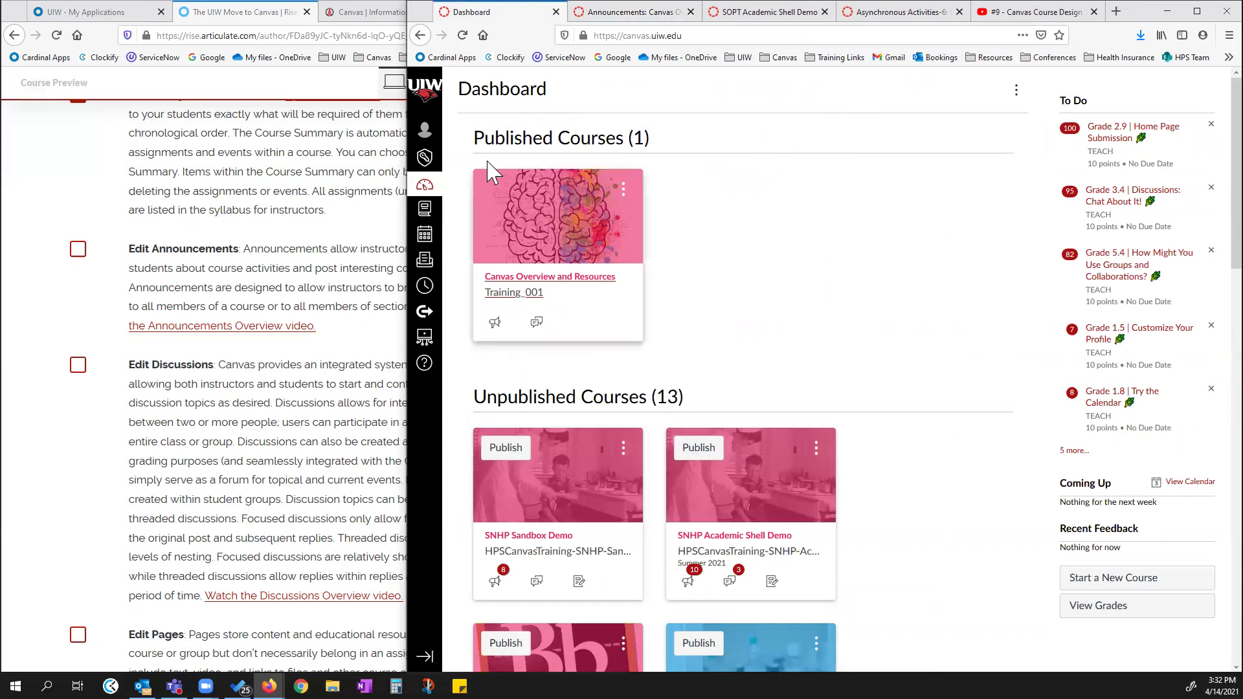
{"action": "left_click", "coordinate": [425, 212]}
{"action": "scroll", "coordinate": [588, 296], "scroll_direction": "down", "scroll_amount": 3}
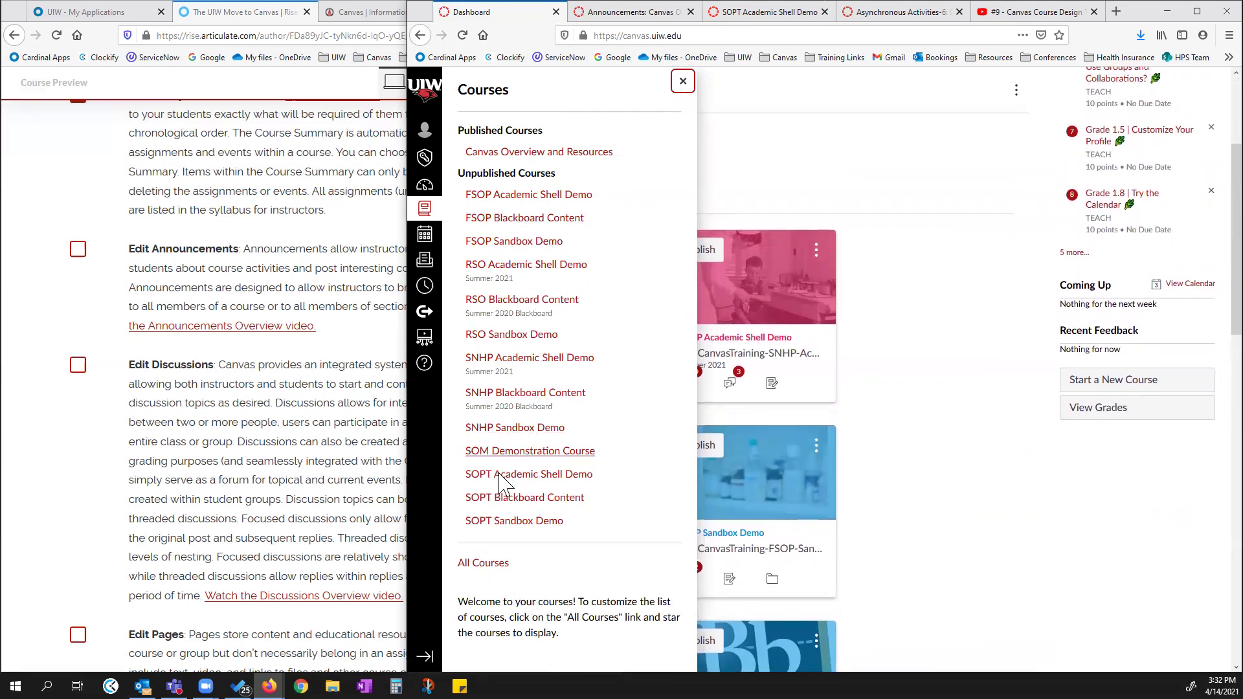
{"action": "left_click", "coordinate": [500, 563]}
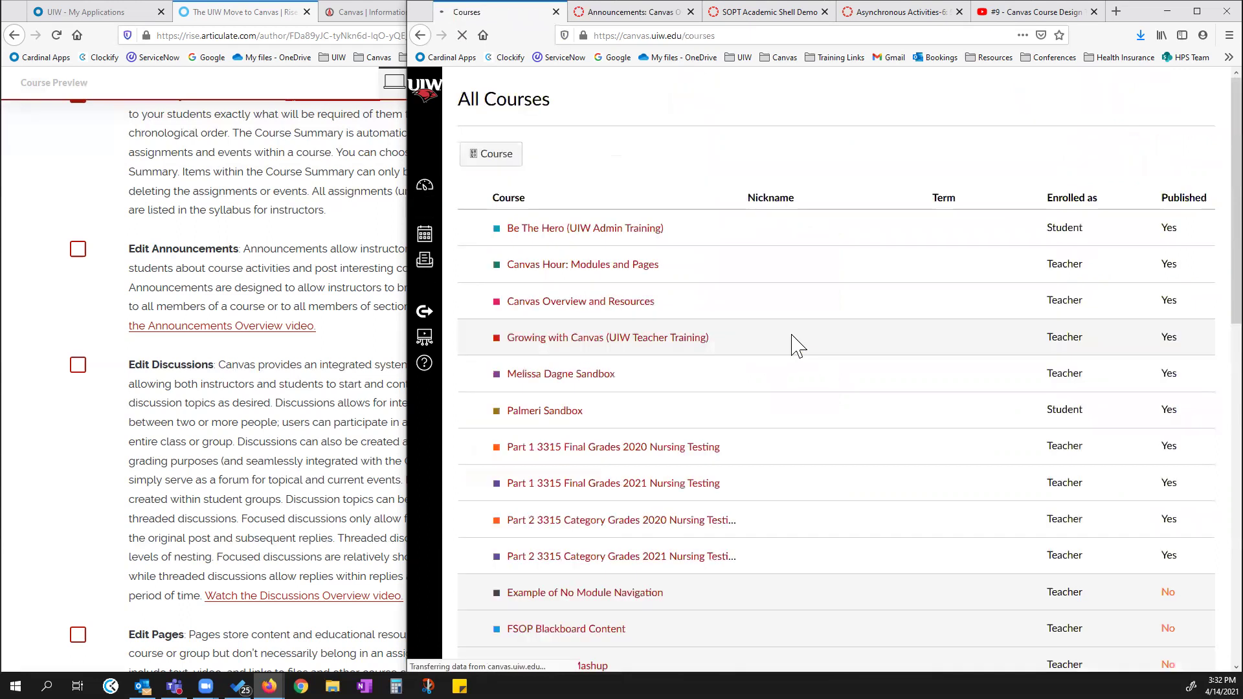
{"action": "left_click", "coordinate": [572, 377]}
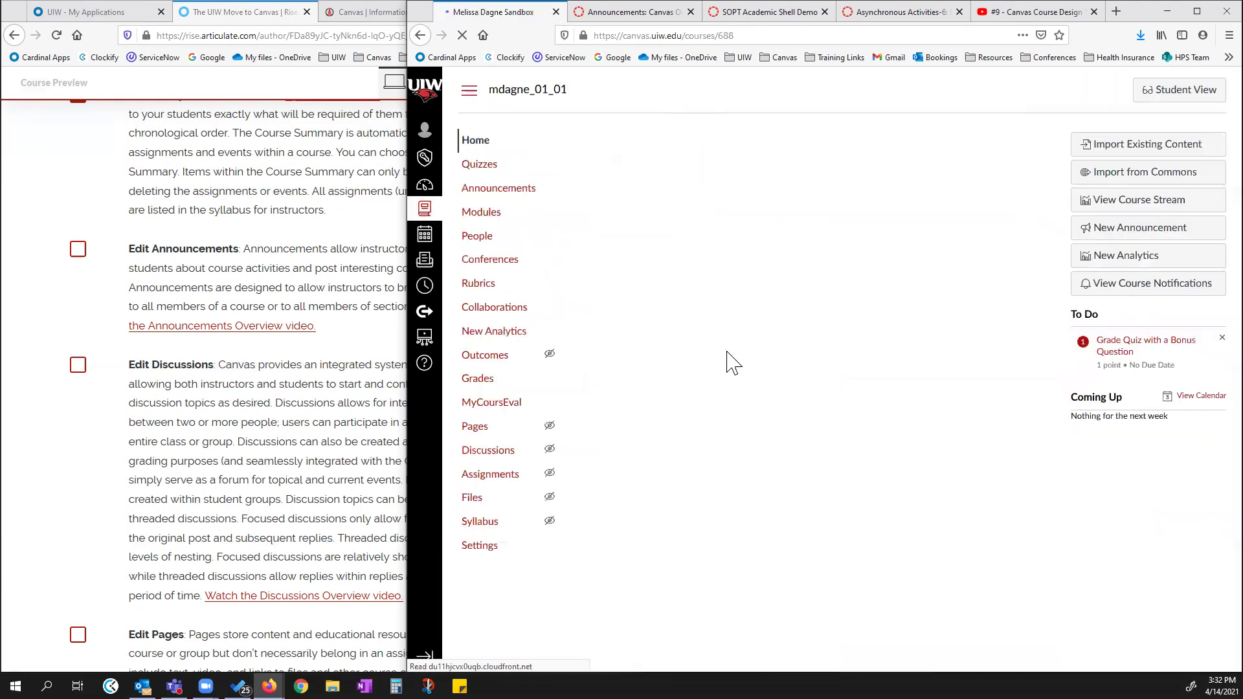
Open the "Looking for Icons? Graphic Design Tip" announcement in Canvas Overview and Resources, and review its text icons and image icons.
{"action": "left_click", "coordinate": [630, 12]}
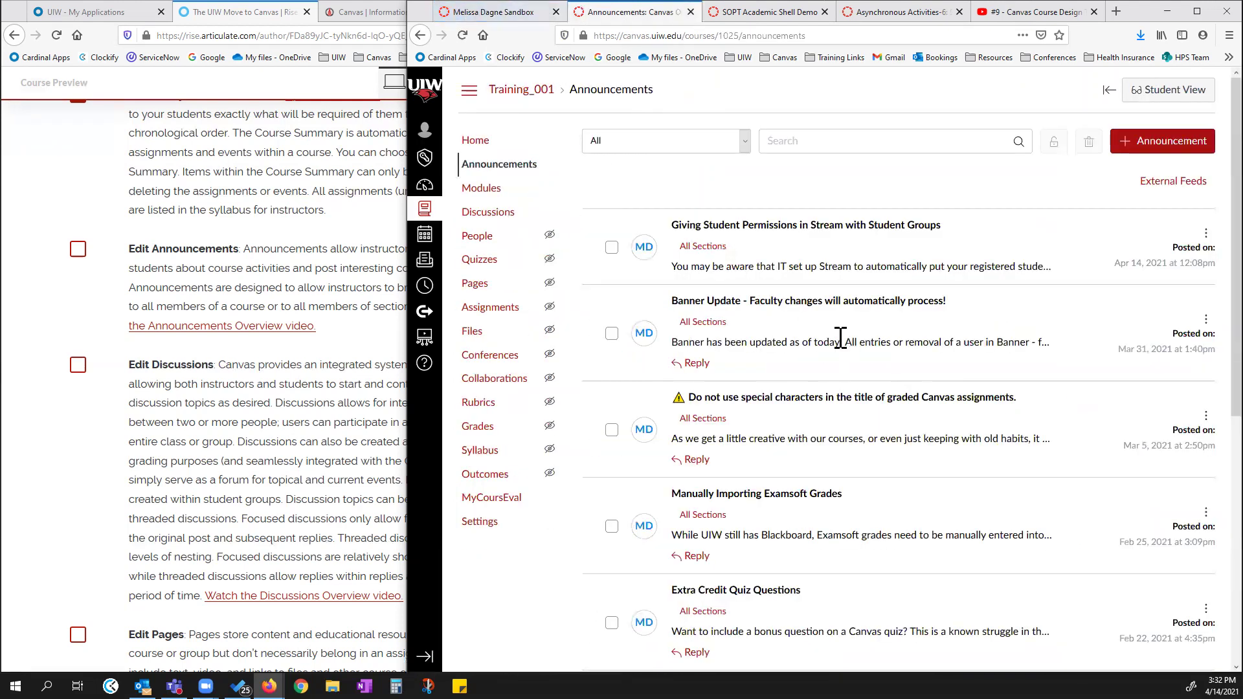
{"action": "scroll", "coordinate": [836, 421], "scroll_direction": "down", "scroll_amount": 2}
{"action": "scroll", "coordinate": [833, 419], "scroll_direction": "down", "scroll_amount": 5}
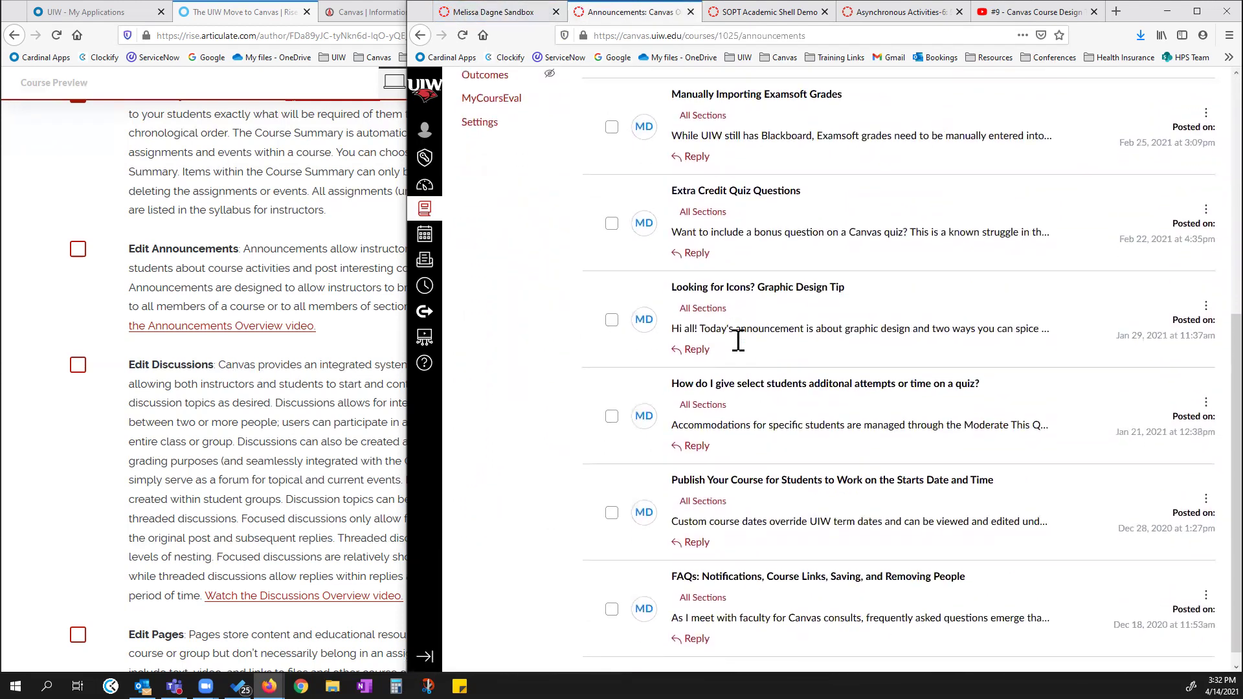
{"action": "left_click", "coordinate": [745, 273]}
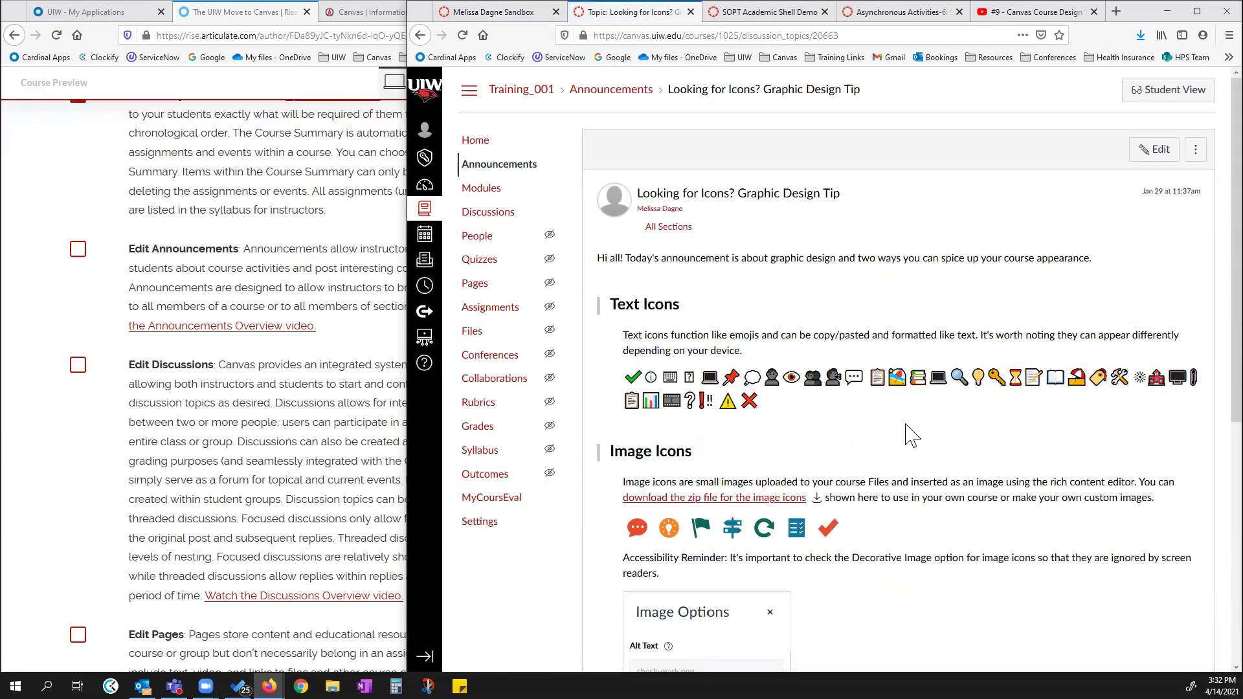
{"action": "scroll", "coordinate": [932, 434], "scroll_direction": "down", "scroll_amount": 2}
{"action": "scroll", "coordinate": [935, 437], "scroll_direction": "down", "scroll_amount": 4}
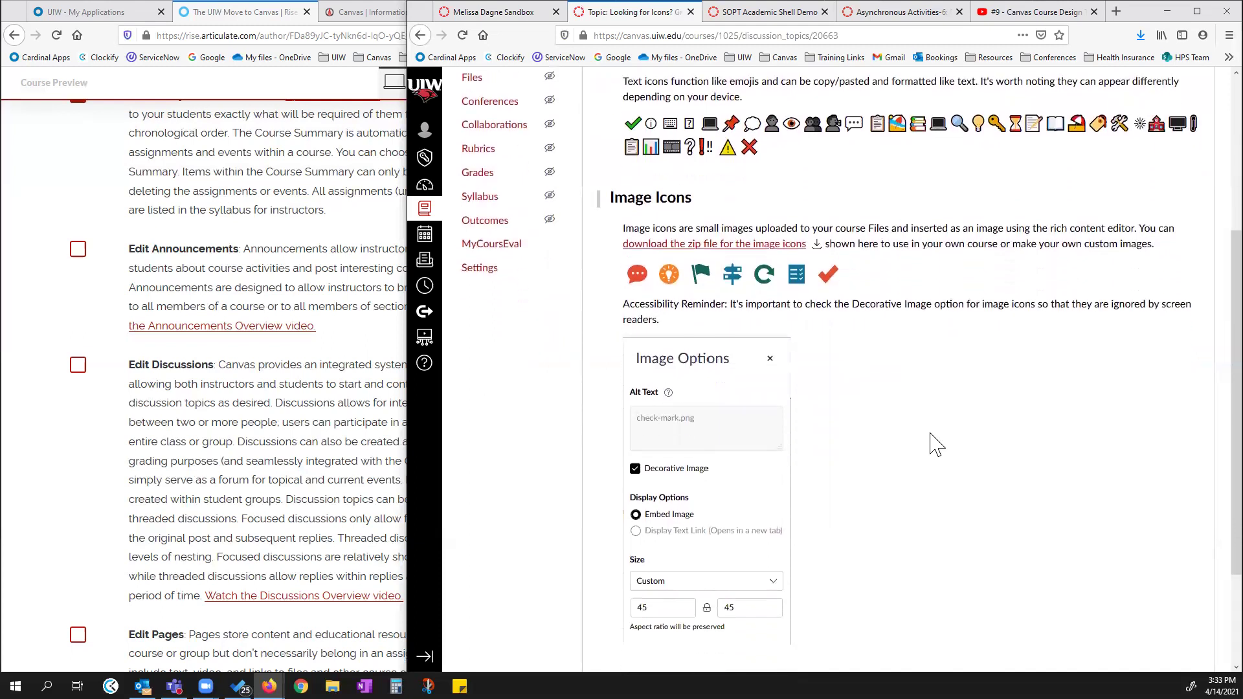
Highlight the row of text icons and the row of image icons in the announcement, clearing each selection.
{"action": "scroll", "coordinate": [932, 444], "scroll_direction": "up", "scroll_amount": 3}
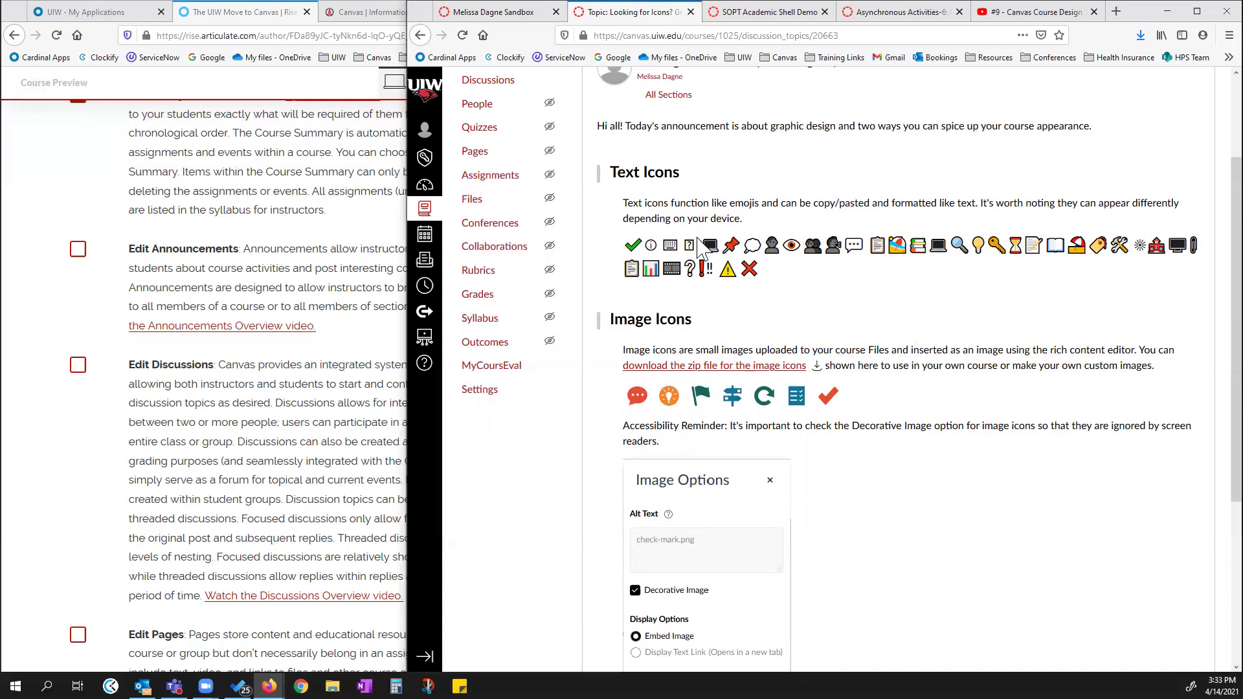
{"action": "left_click_drag", "start_coordinate": [623, 246], "coordinate": [804, 279]}
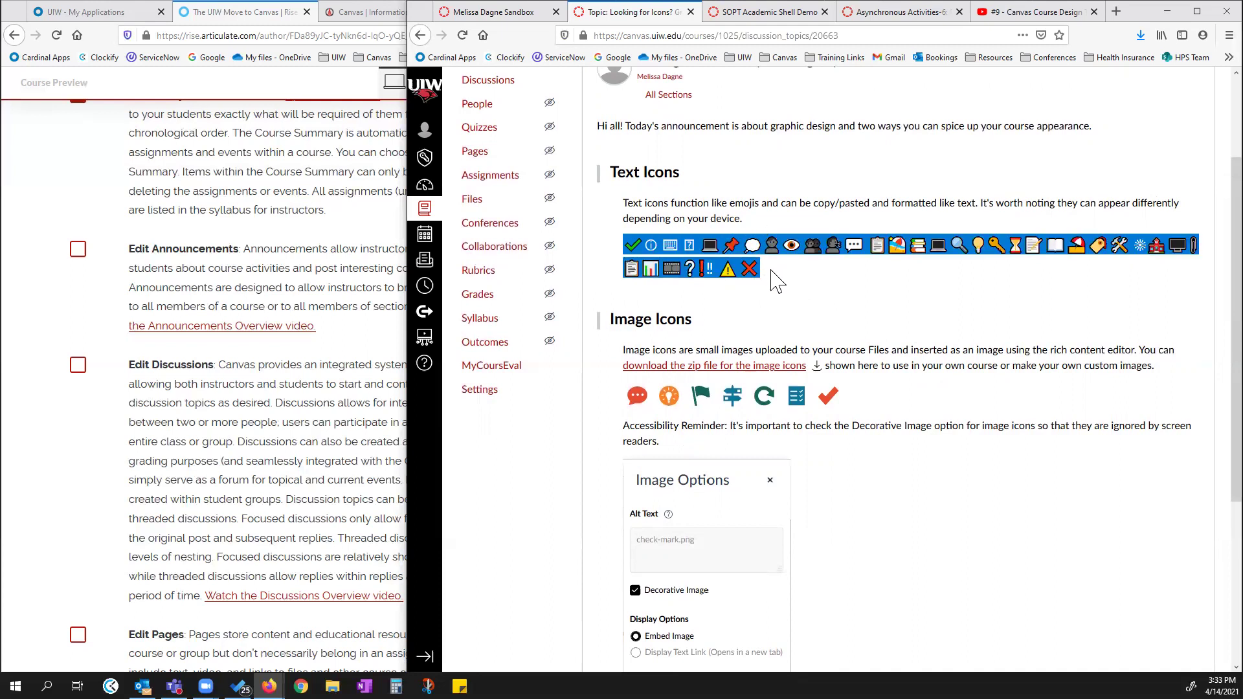
{"action": "left_click", "coordinate": [778, 282]}
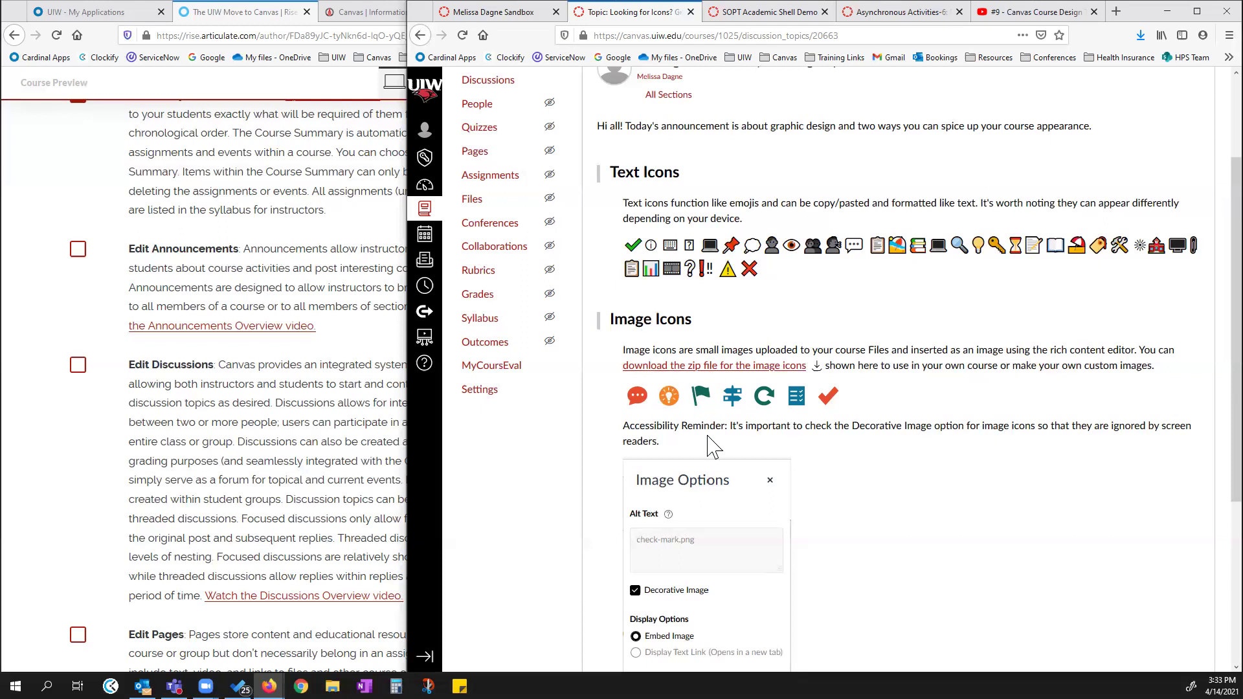
{"action": "left_click_drag", "start_coordinate": [852, 420], "coordinate": [626, 408]}
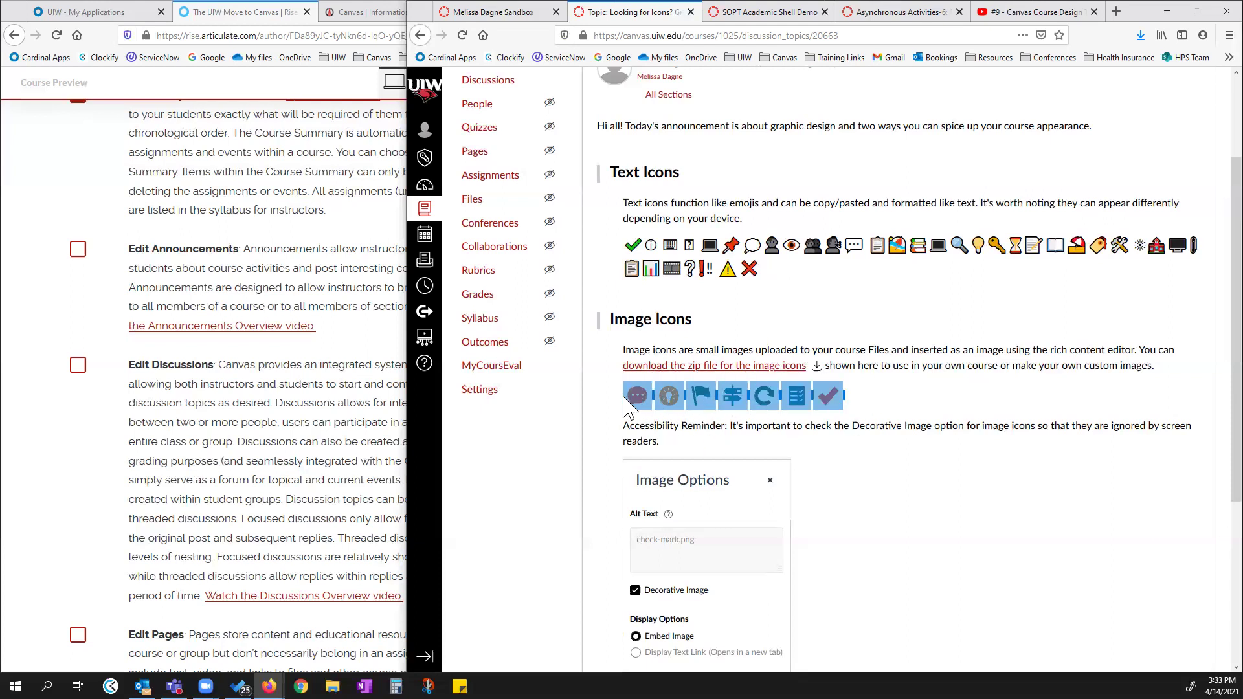
{"action": "left_click", "coordinate": [926, 411]}
{"action": "scroll", "coordinate": [993, 459], "scroll_direction": "up", "scroll_amount": 2}
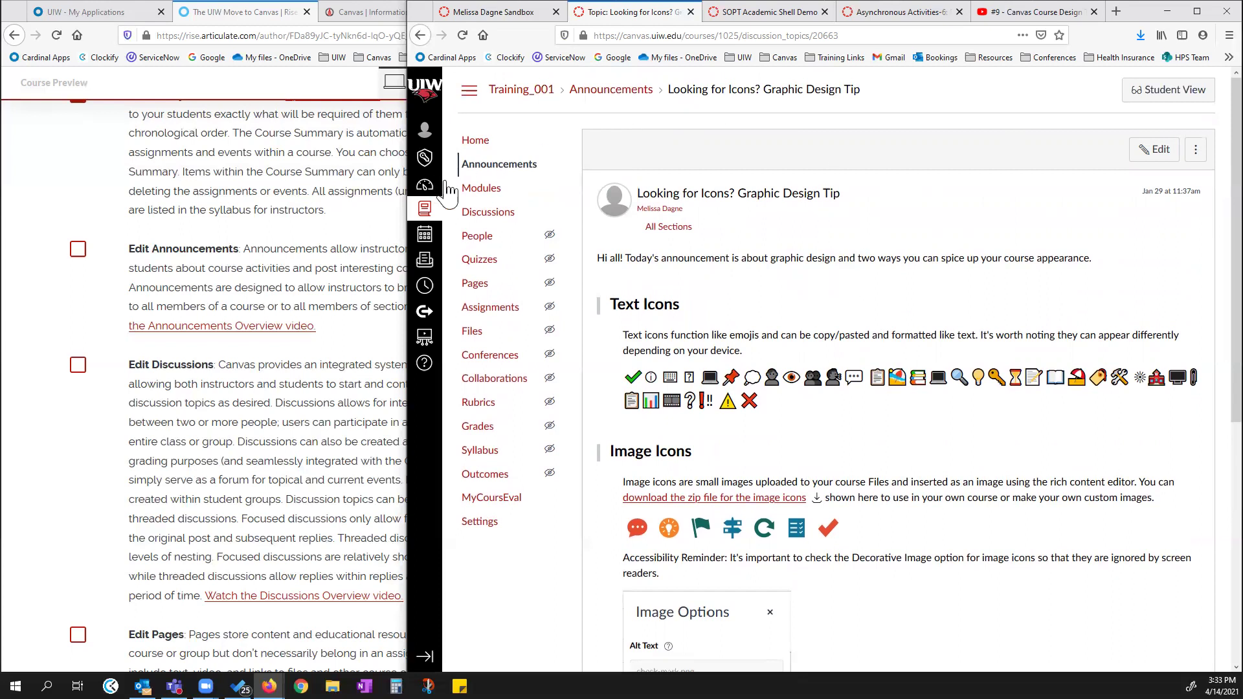
Return to the Training_001 announcements and look through the list of posted announcements.
{"action": "left_click", "coordinate": [517, 166]}
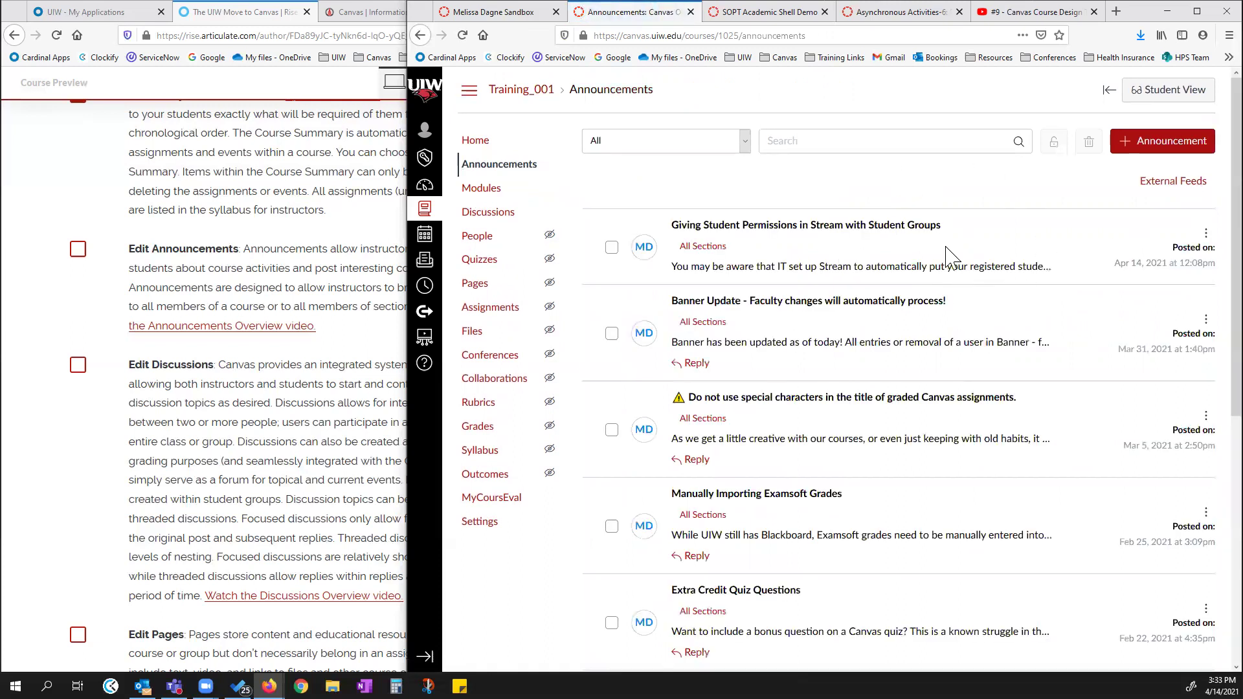
{"action": "scroll", "coordinate": [952, 259], "scroll_direction": "down", "scroll_amount": 4}
{"action": "scroll", "coordinate": [947, 301], "scroll_direction": "down", "scroll_amount": 2}
{"action": "scroll", "coordinate": [949, 291], "scroll_direction": "down", "scroll_amount": 1}
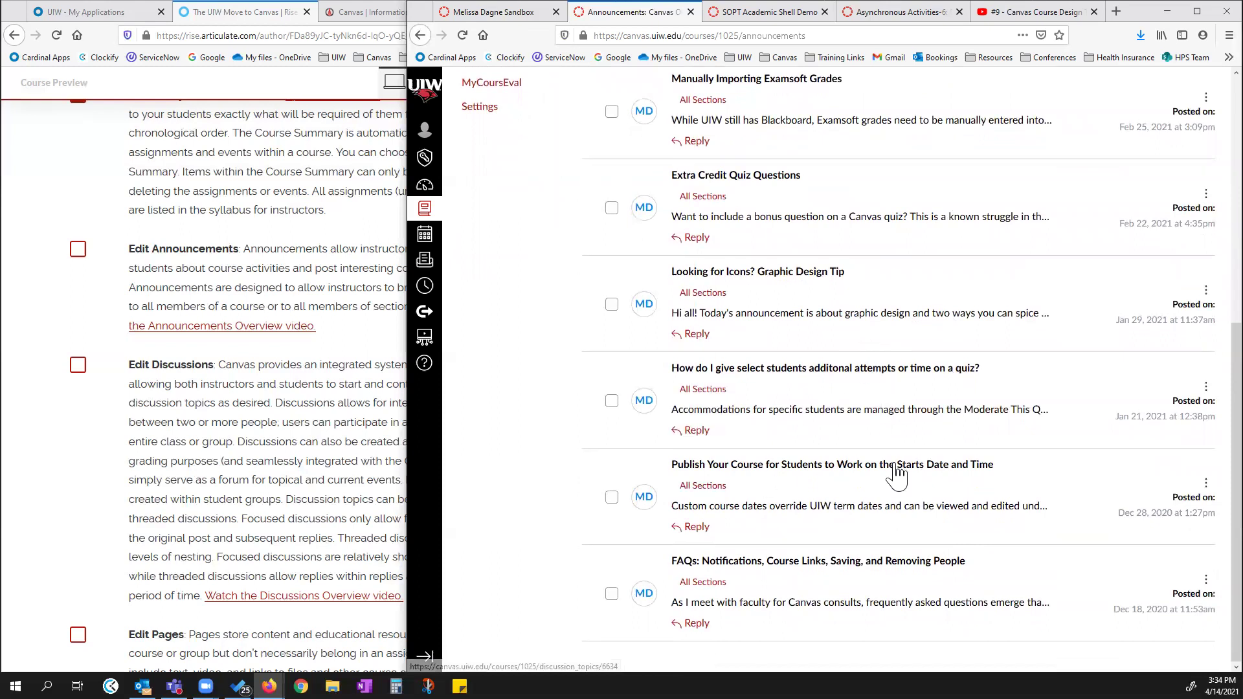
{"action": "scroll", "coordinate": [895, 471], "scroll_direction": "up", "scroll_amount": 3}
{"action": "scroll", "coordinate": [955, 462], "scroll_direction": "up", "scroll_amount": 3}
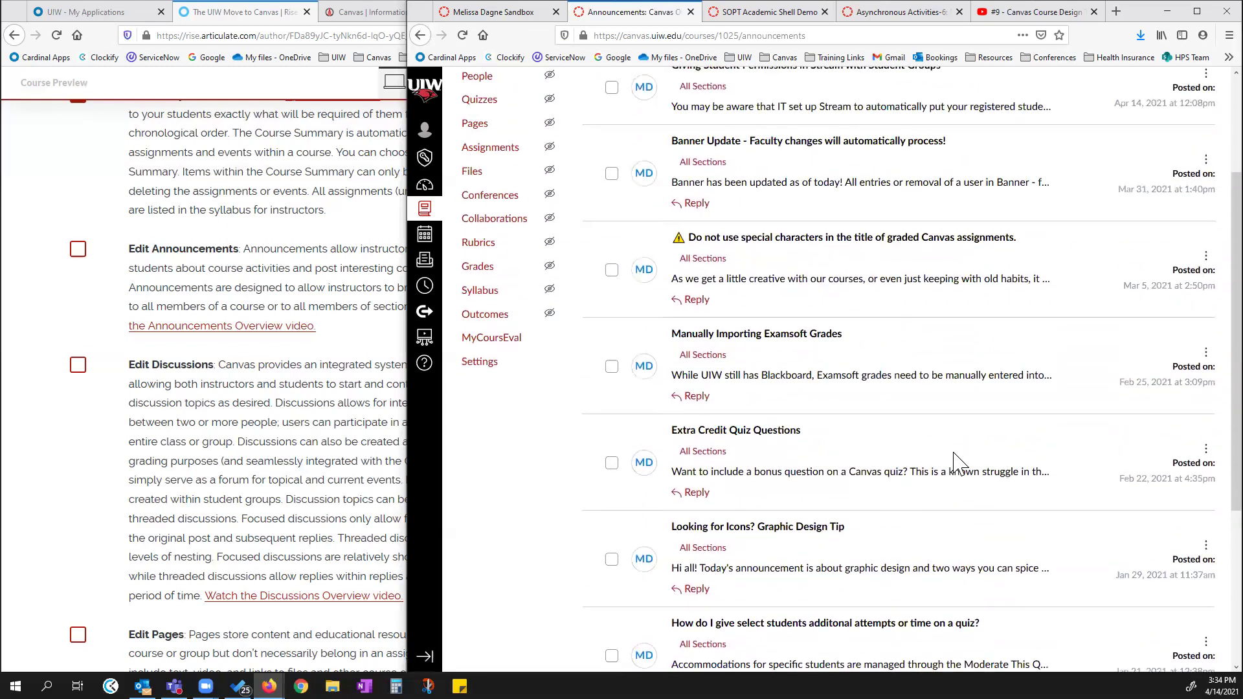
{"action": "scroll", "coordinate": [892, 251], "scroll_direction": "up", "scroll_amount": 3}
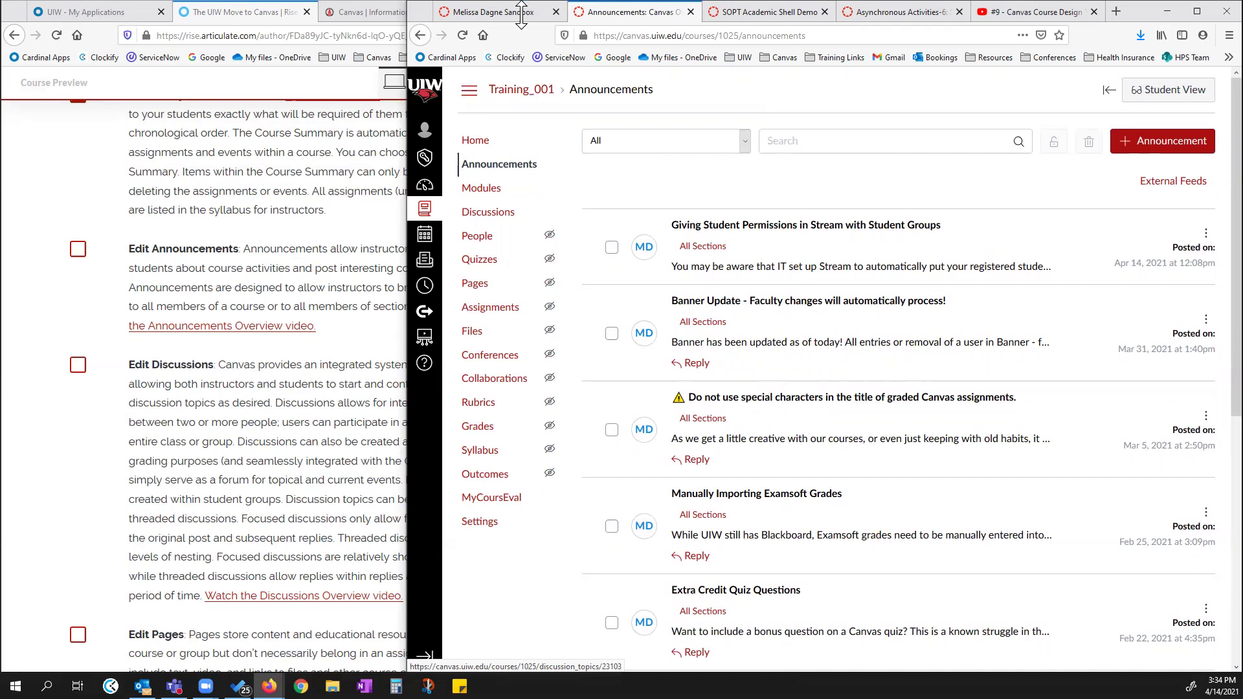
Switch to the SOPT Academic Shell Demo course home page.
{"action": "left_click", "coordinate": [751, 11]}
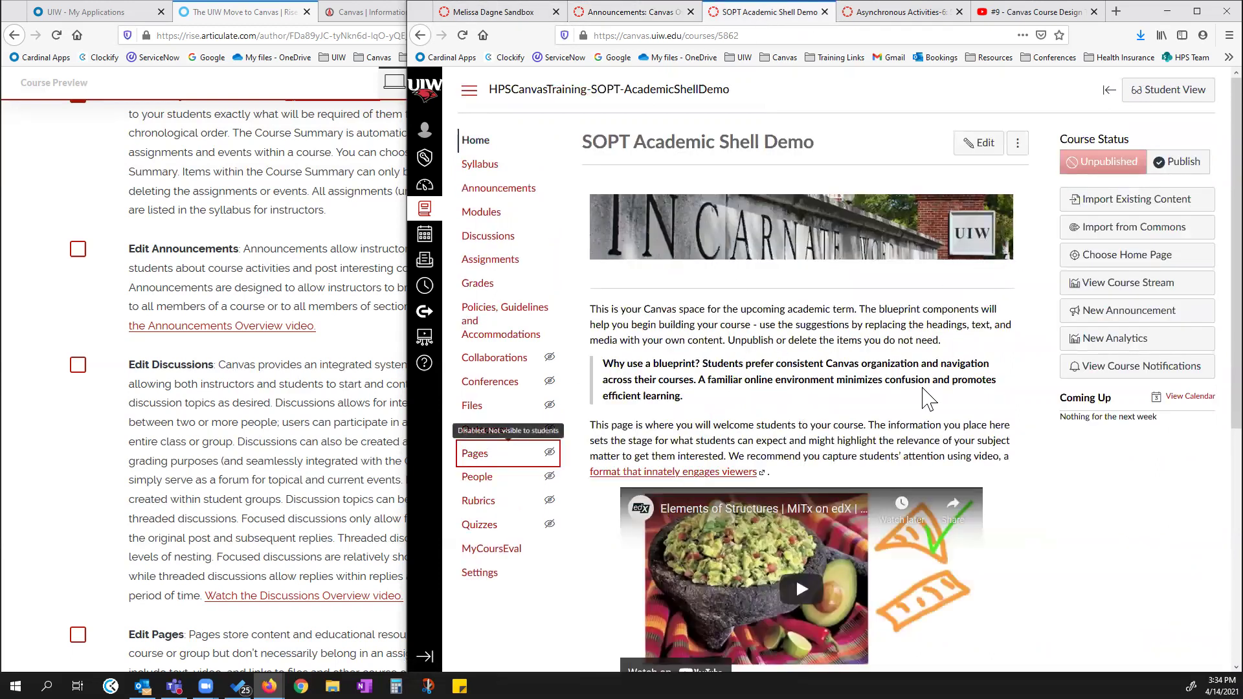